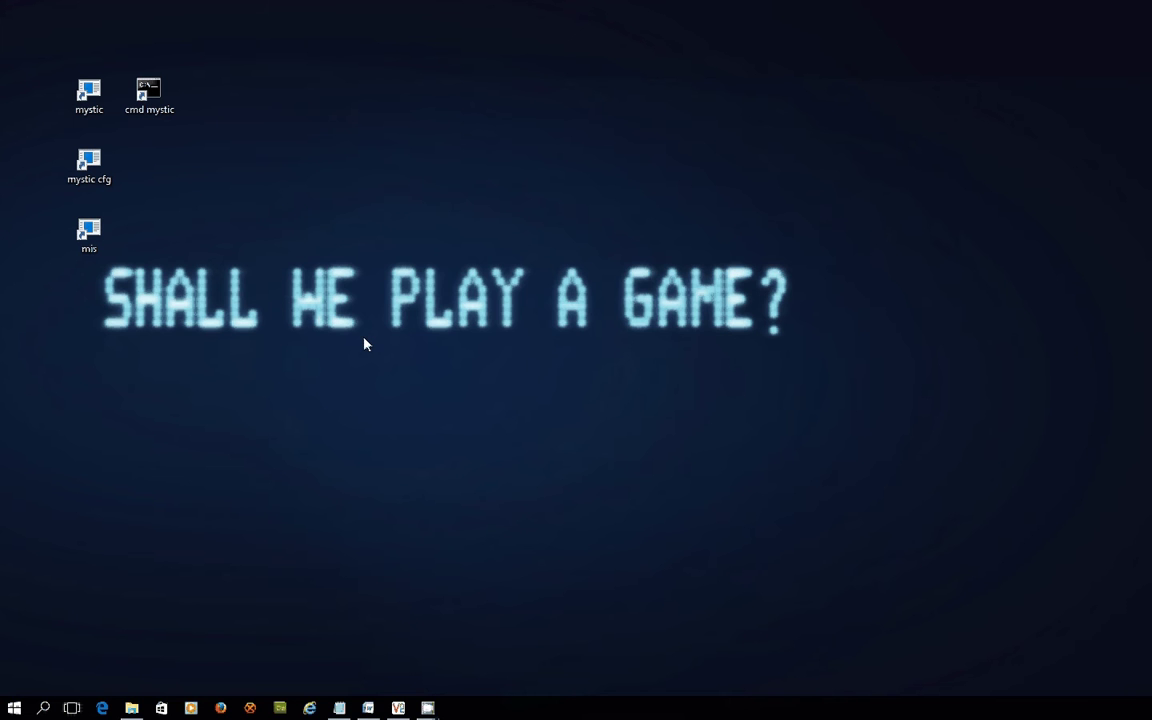
Bring up the fsxNet File Area Setup notes and highlight FSXNET.ZIP and the FSX_INFO infopack entry.
{"action": "left_click", "coordinate": [368, 708]}
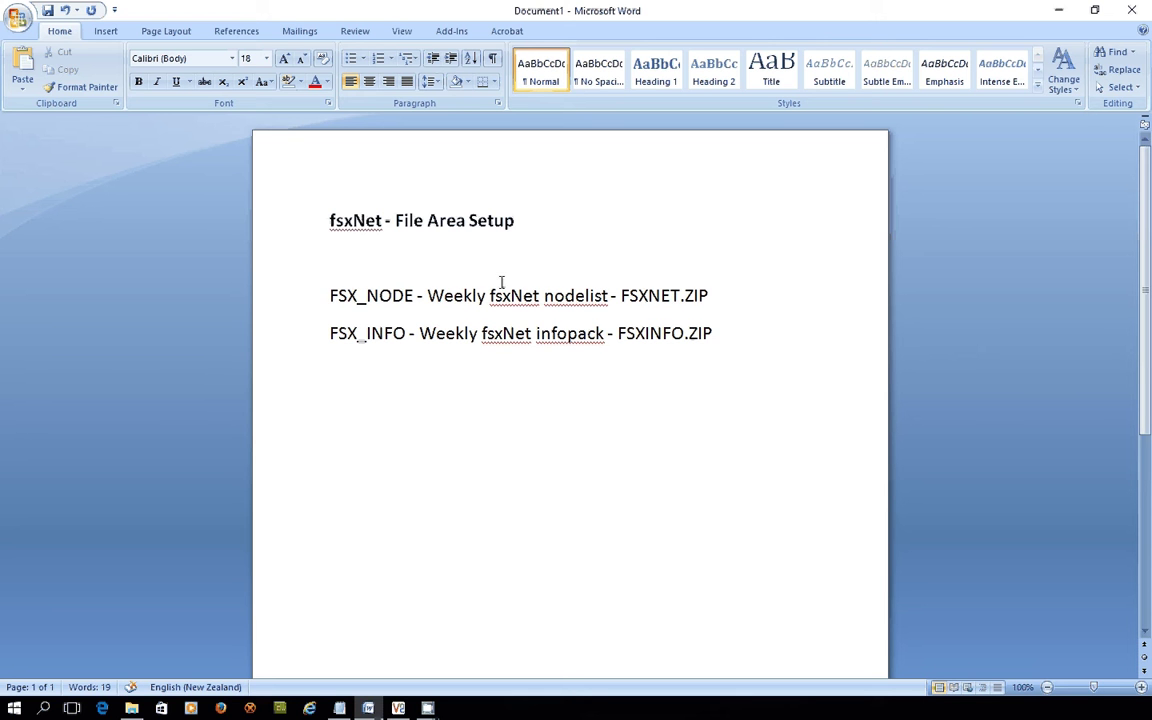
{"action": "left_click_drag", "start_coordinate": [620, 295], "coordinate": [717, 294]}
{"action": "left_click", "coordinate": [407, 333]}
{"action": "left_click_drag", "start_coordinate": [537, 335], "coordinate": [721, 338]}
{"action": "left_click", "coordinate": [604, 337]}
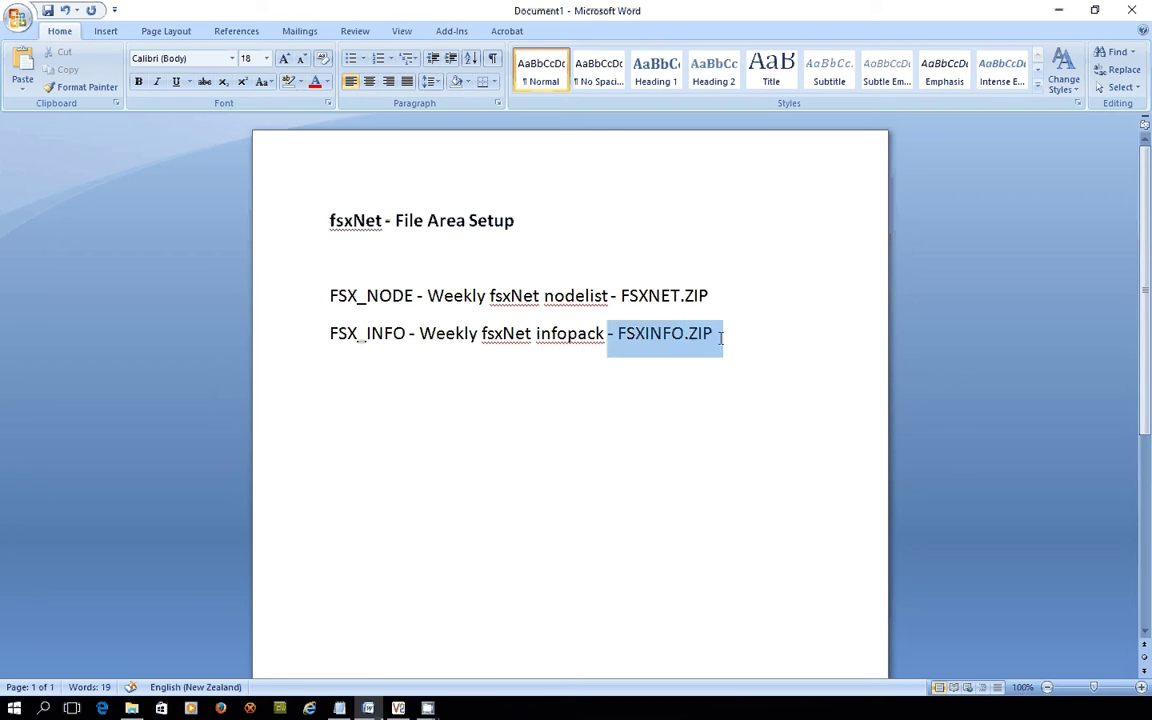
{"action": "left_click", "coordinate": [735, 355]}
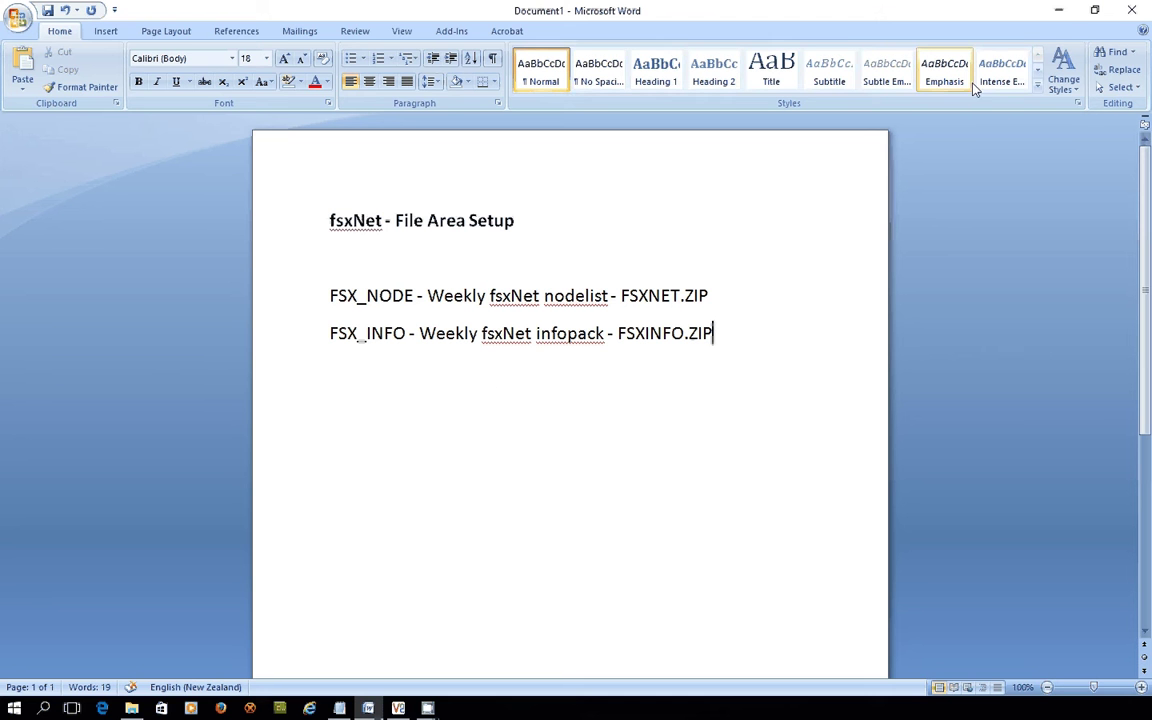
Open mailin.ini from C:\mystic in Notepad++ using Edit with Notepad++.
{"action": "left_click", "coordinate": [1060, 11]}
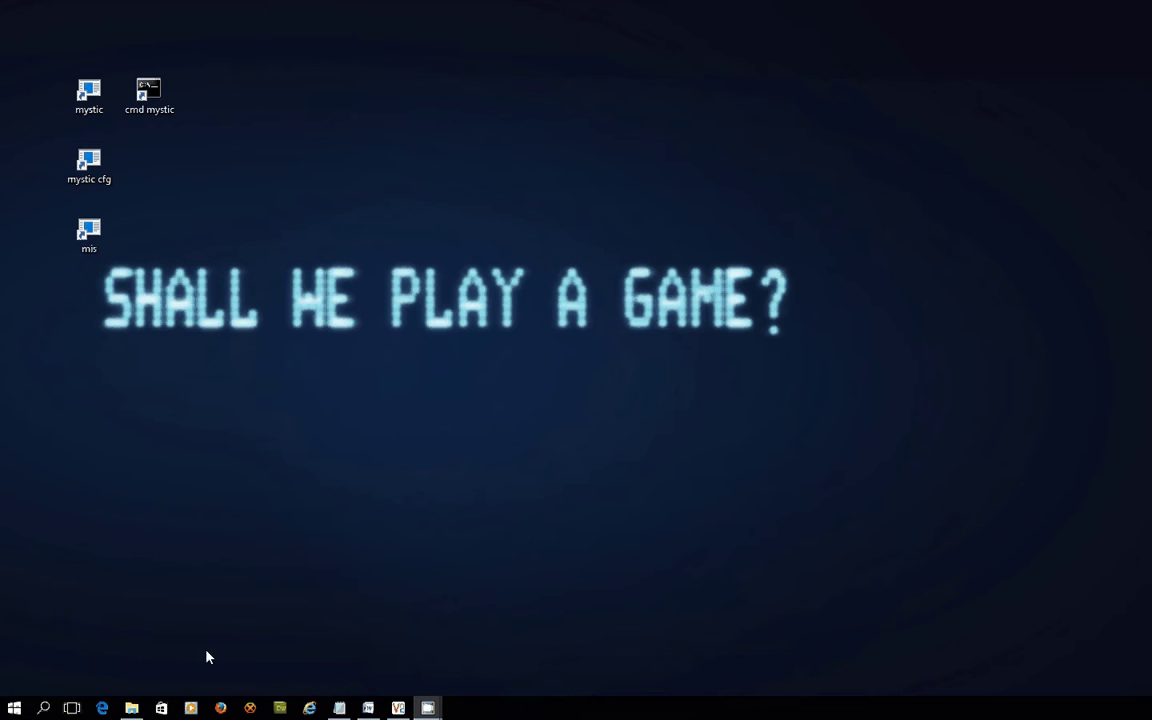
{"action": "left_click", "coordinate": [133, 708]}
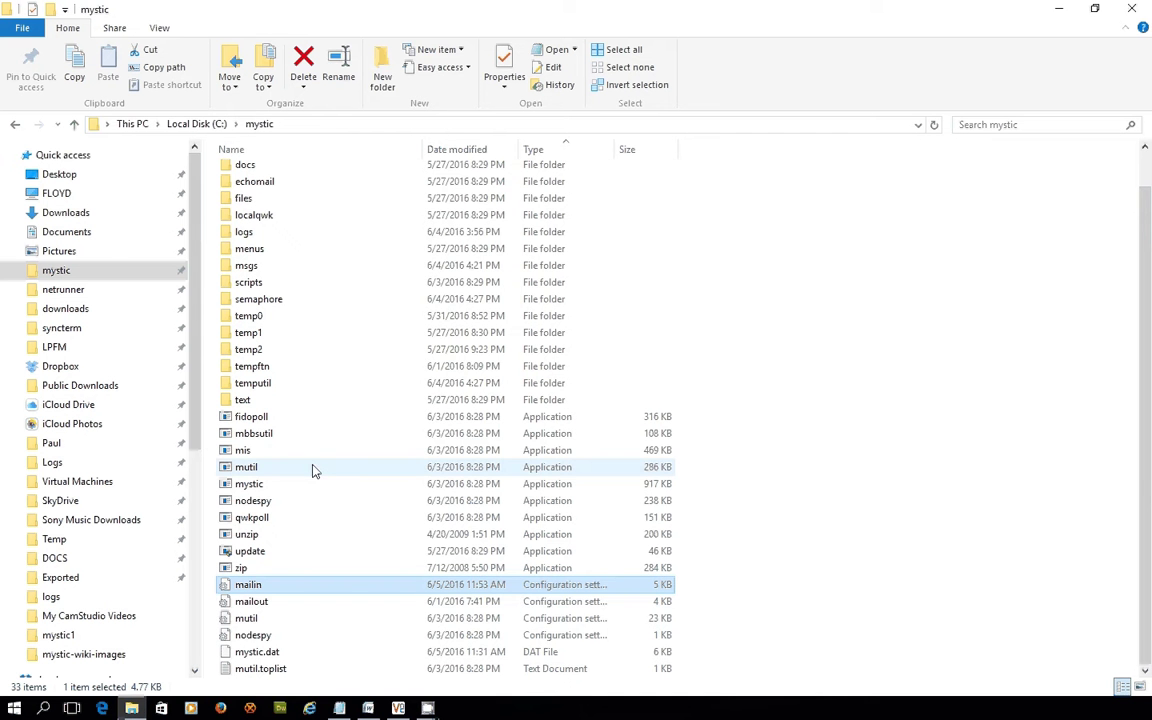
{"action": "right_click", "coordinate": [287, 589]}
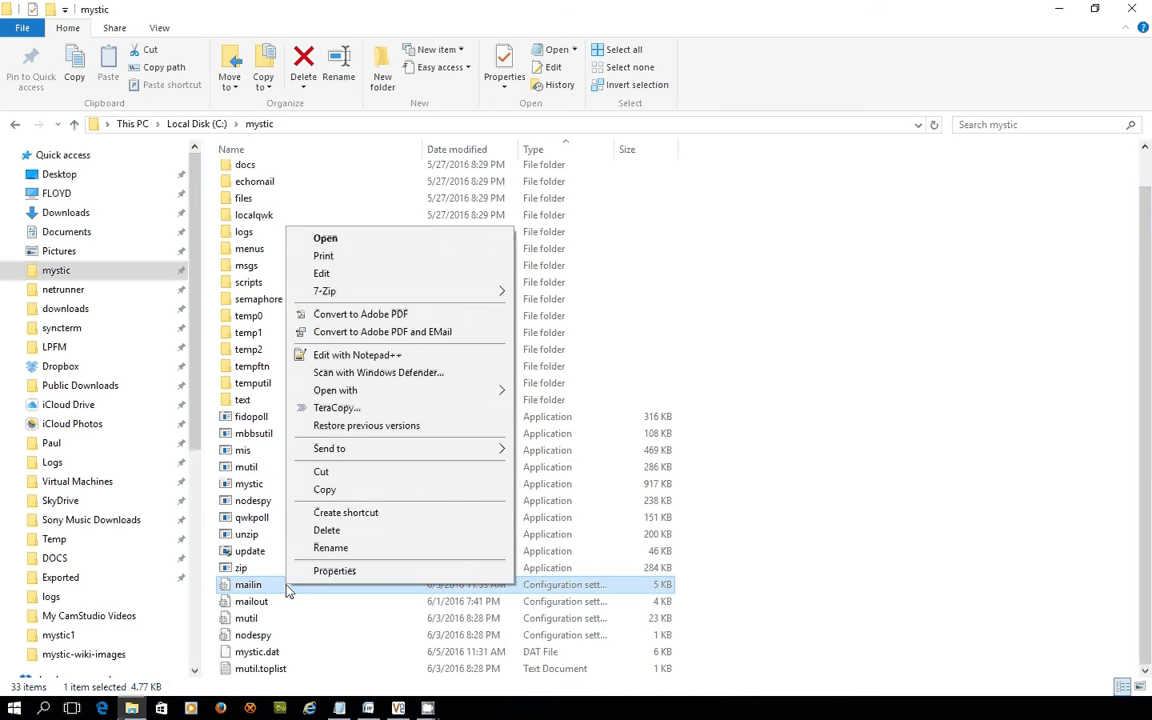
{"action": "left_click", "coordinate": [368, 356]}
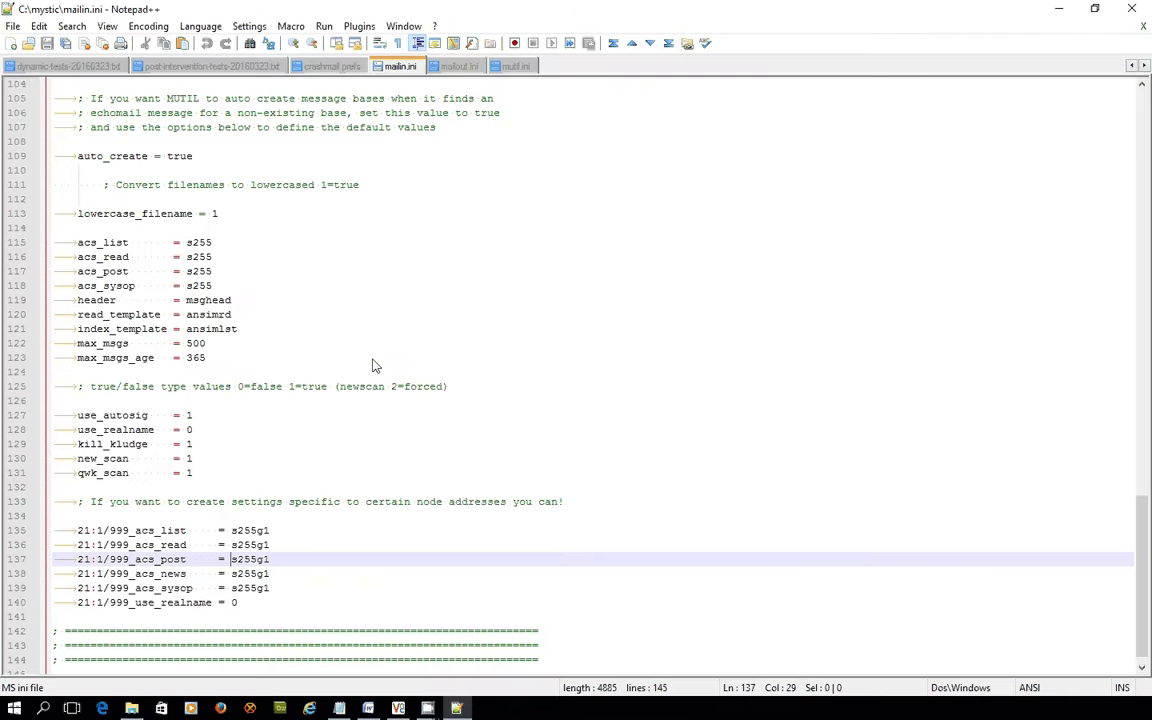
Paste '- Toss TIC+files into BBS and to subscribed downlinks' as line 22 of mailin.ini.
{"action": "scroll", "coordinate": [373, 360], "scroll_direction": "up", "scroll_amount": 6}
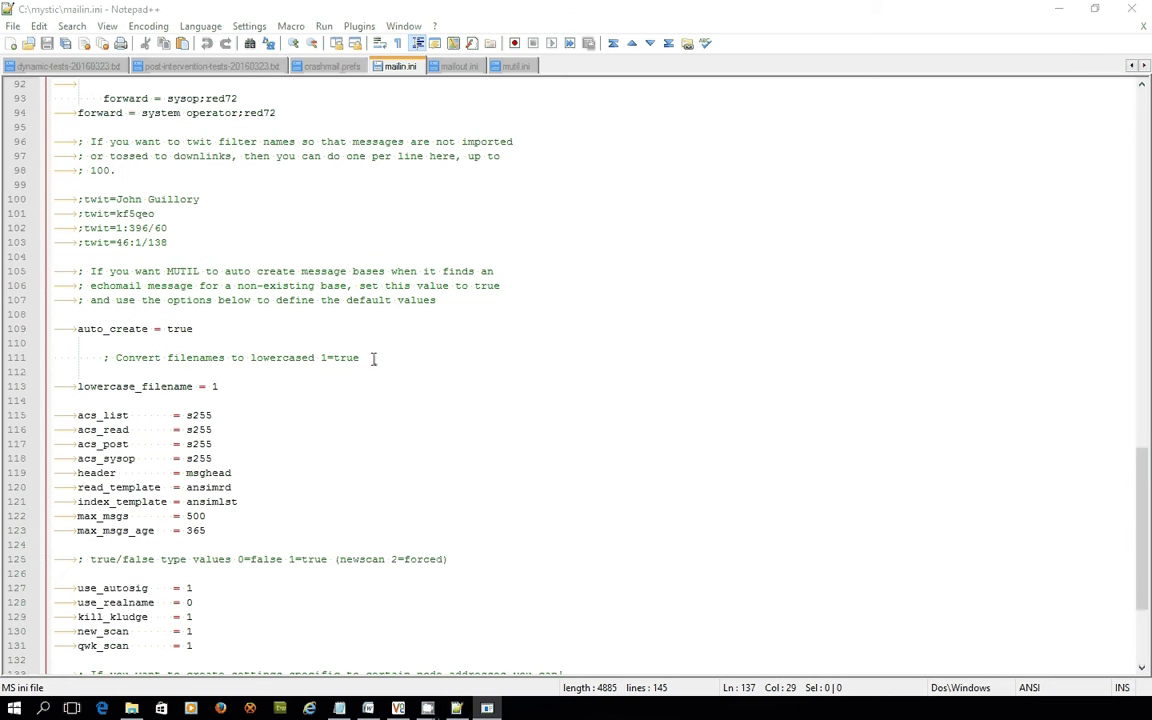
{"action": "scroll", "coordinate": [418, 378], "scroll_direction": "up", "scroll_amount": 15}
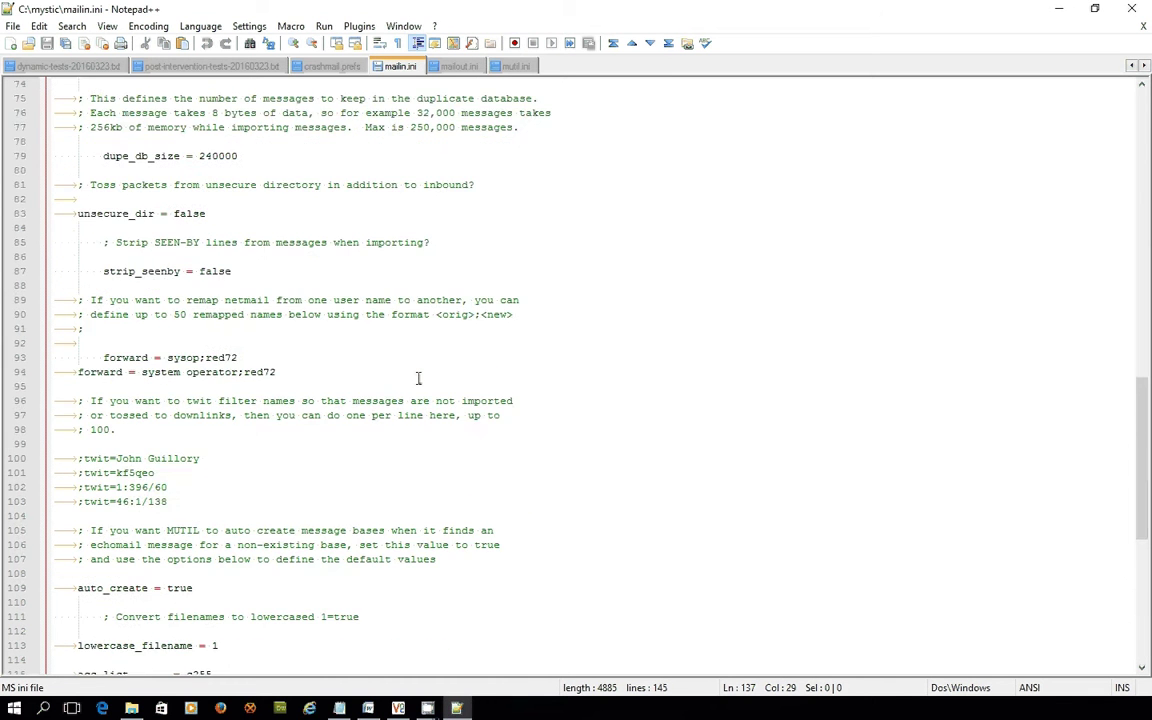
{"action": "scroll", "coordinate": [418, 378], "scroll_direction": "up", "scroll_amount": 10}
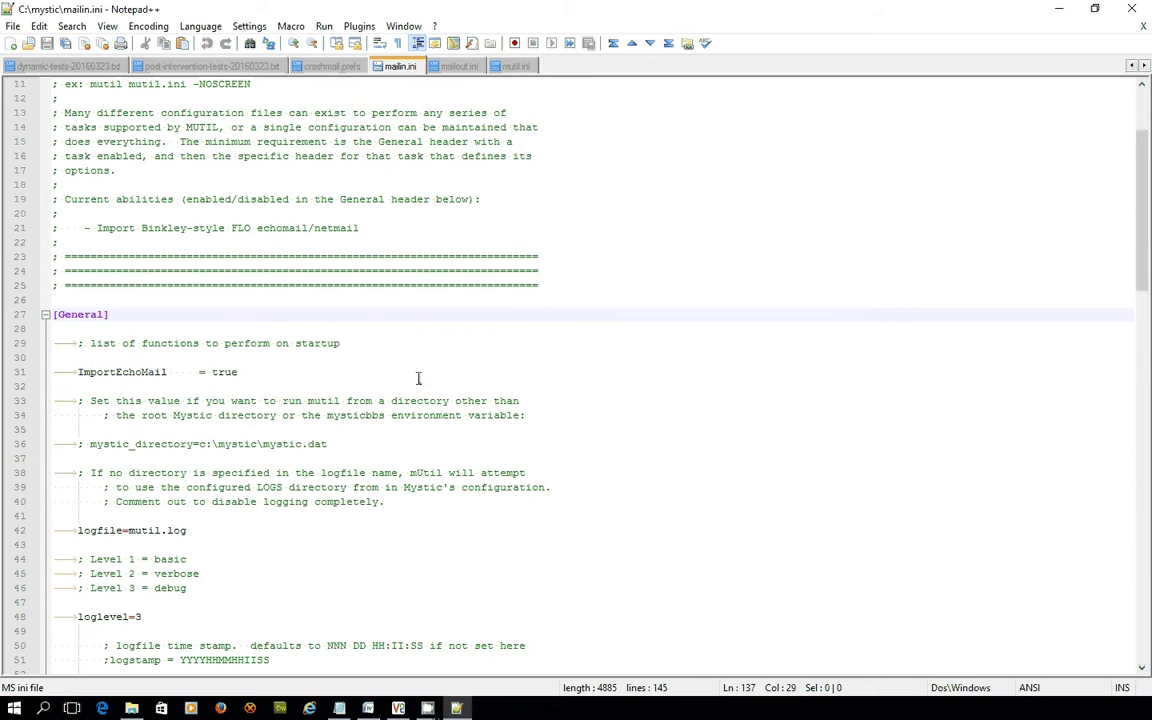
{"action": "left_click", "coordinate": [278, 376]}
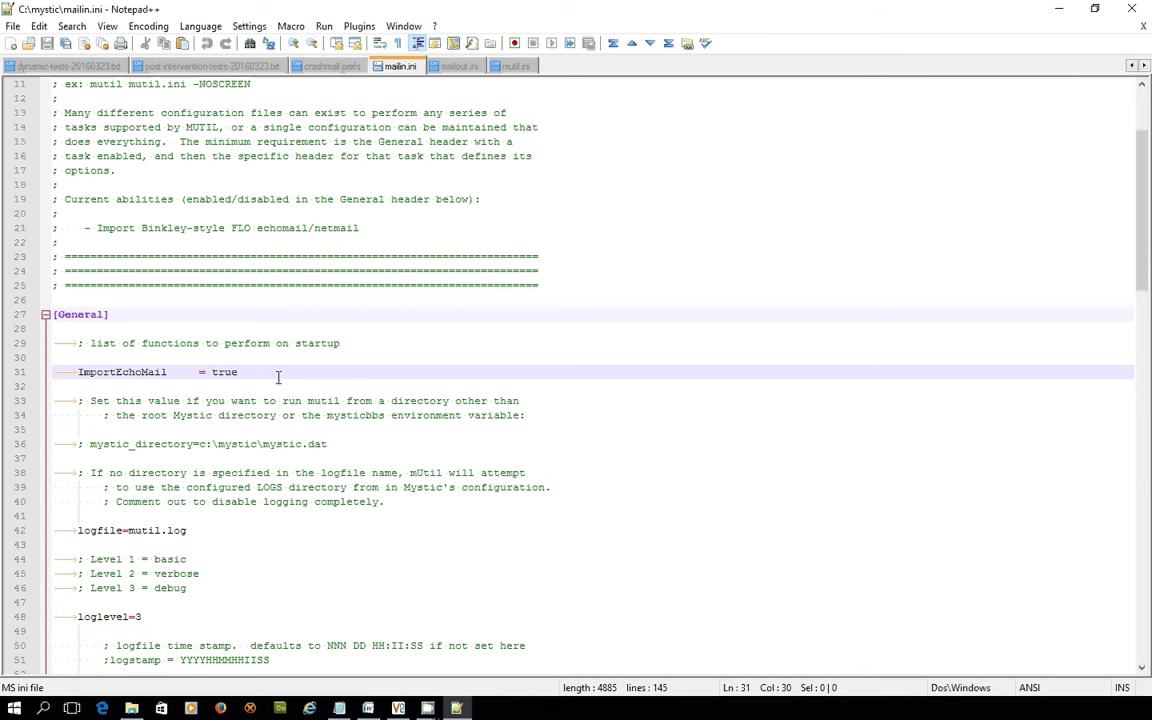
{"action": "key", "text": "alt+Tab"}
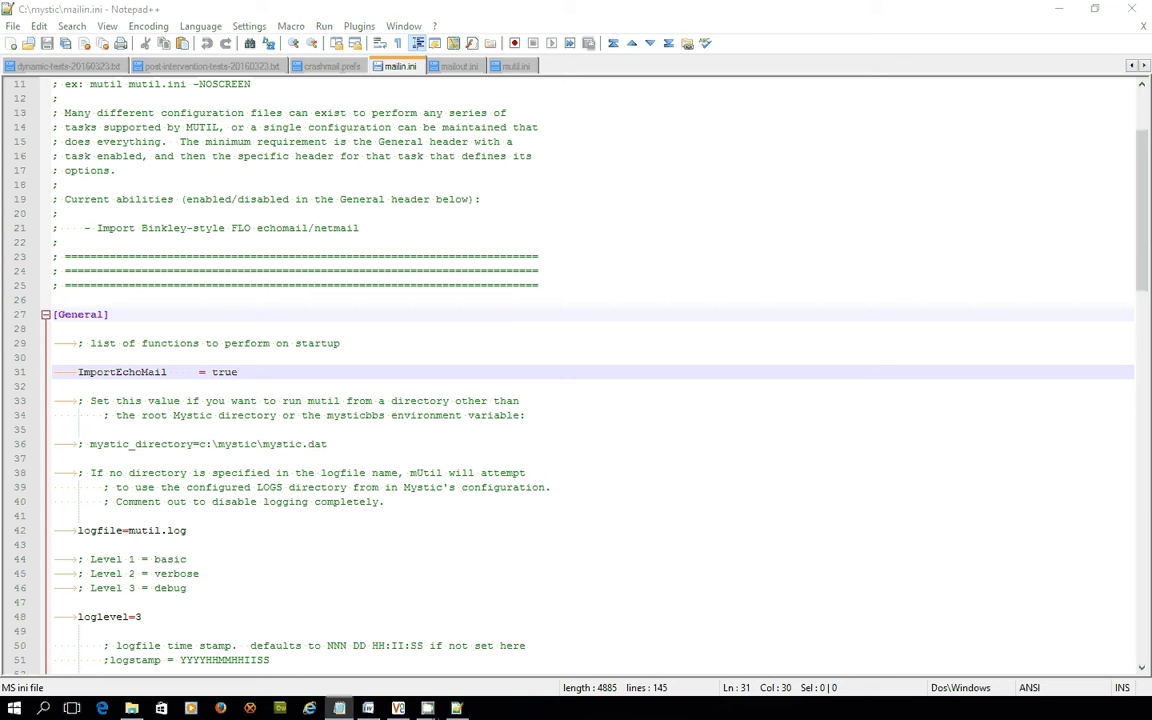
{"action": "left_click", "coordinate": [381, 229]}
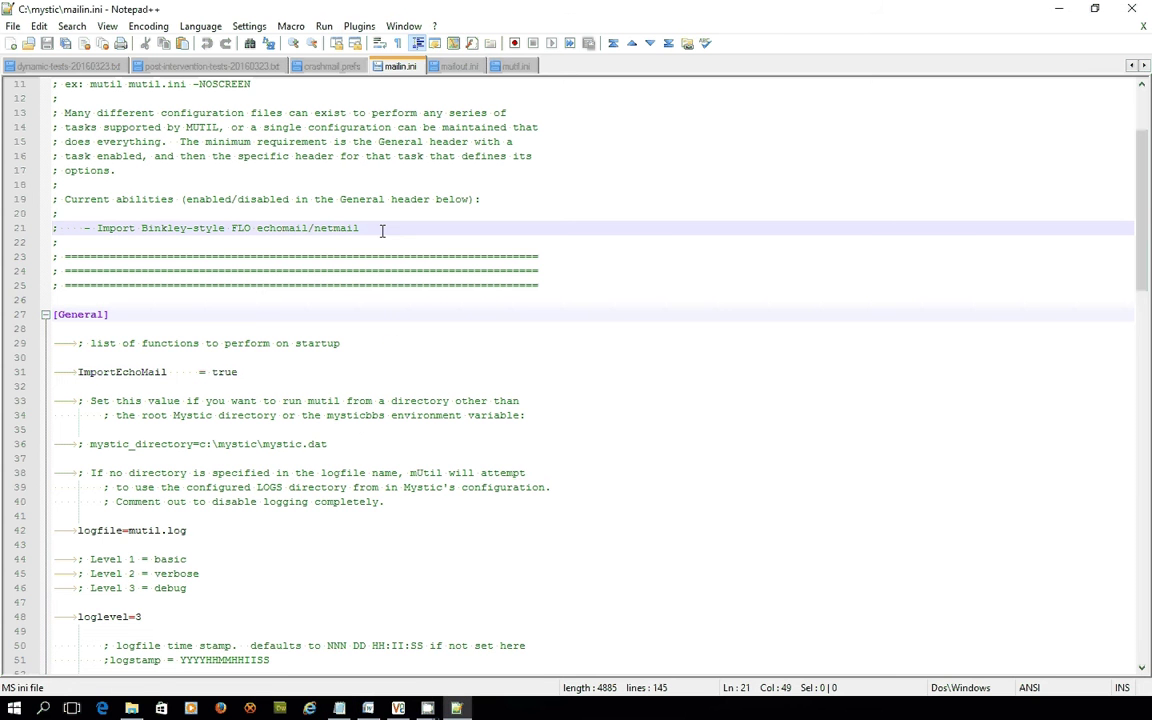
{"action": "type", "text": ";    - Toss TIC+files into BBS and to subscribed downlinks"}
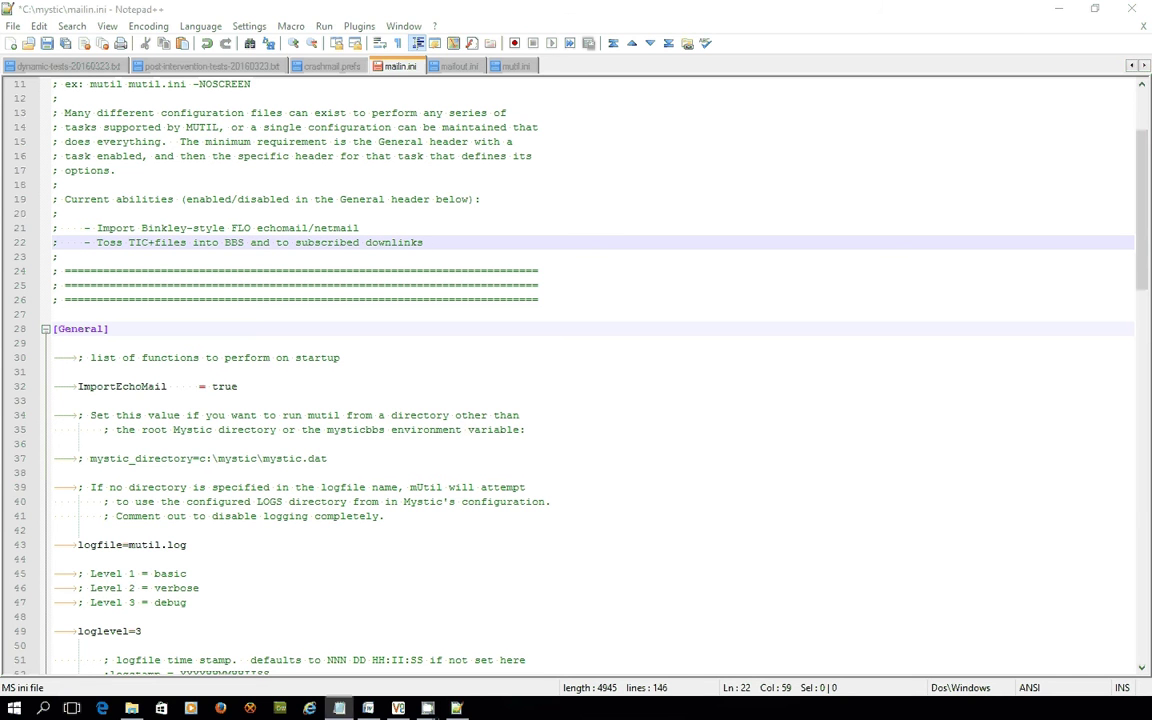
Add FileToss = true on a new line below ImportEchoMail = true.
{"action": "left_click", "coordinate": [261, 387]}
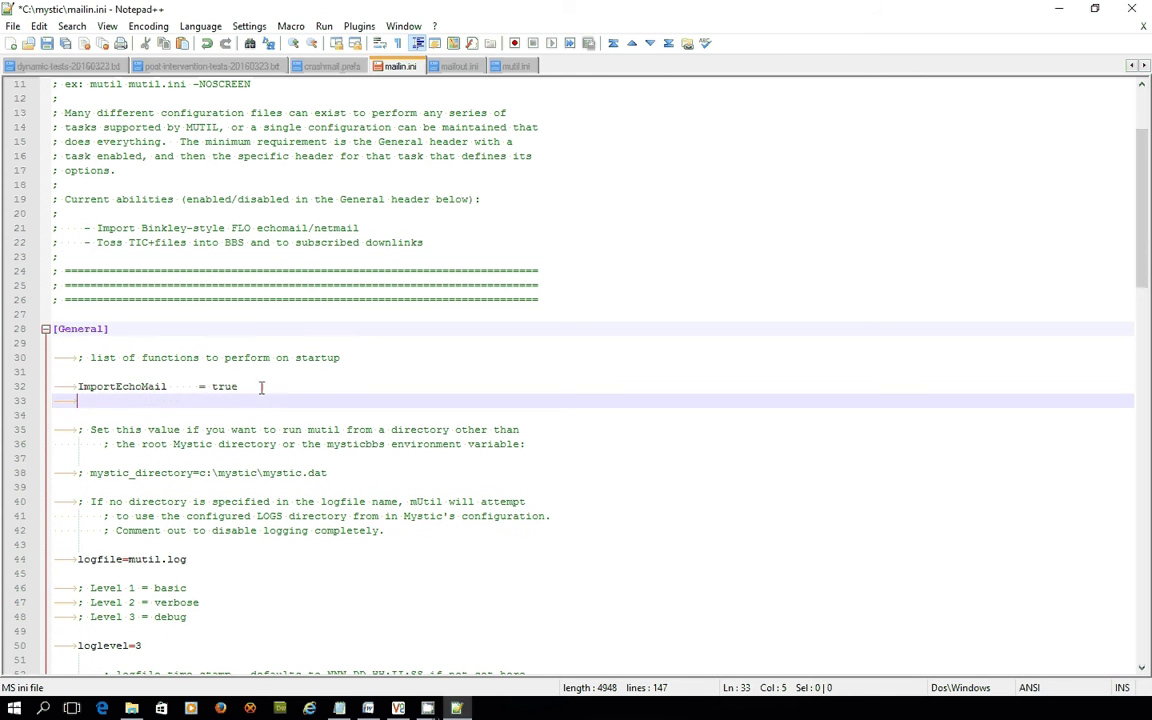
{"action": "key", "text": "Return"}
{"action": "type", "text": "FileToss           = true"}
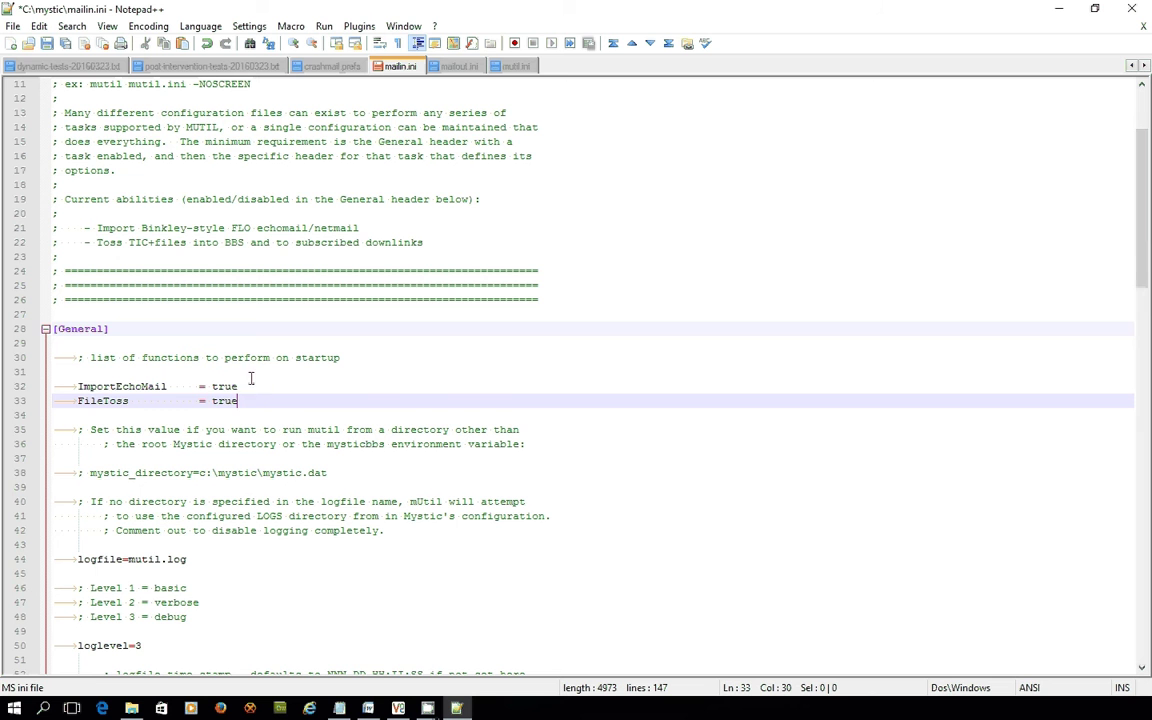
{"action": "scroll", "coordinate": [318, 344], "scroll_direction": "down", "scroll_amount": 1}
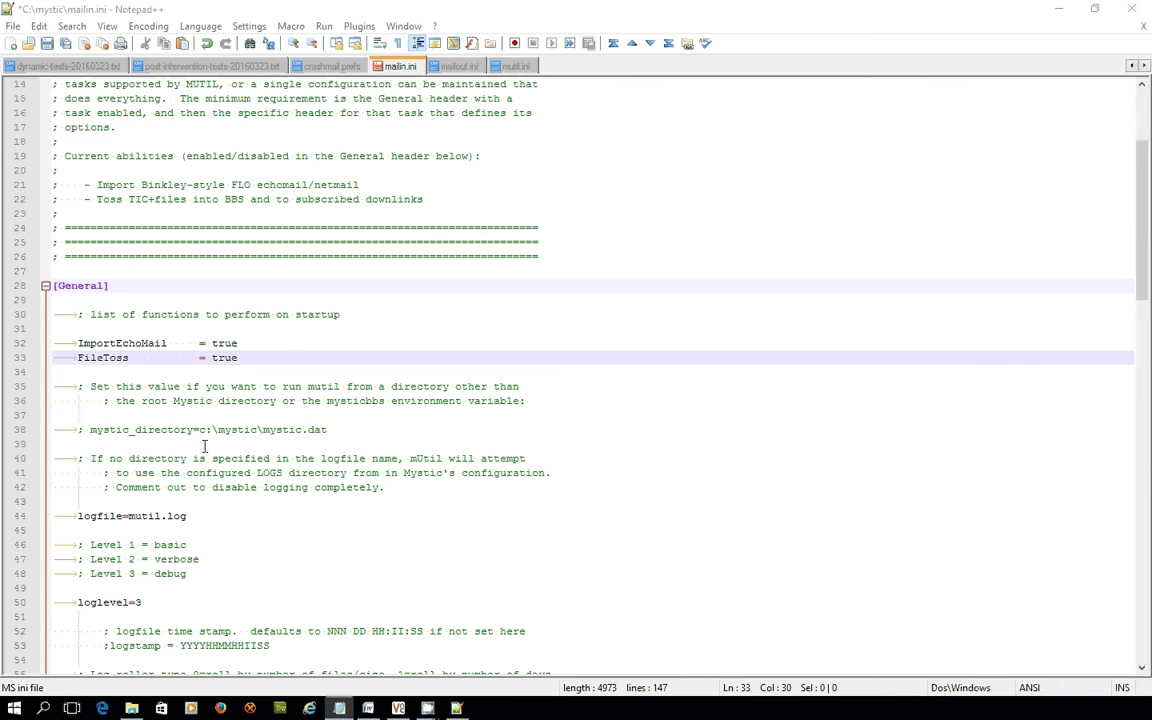
{"action": "scroll", "coordinate": [306, 273], "scroll_direction": "down", "scroll_amount": 3}
{"action": "scroll", "coordinate": [306, 273], "scroll_direction": "down", "scroll_amount": 4}
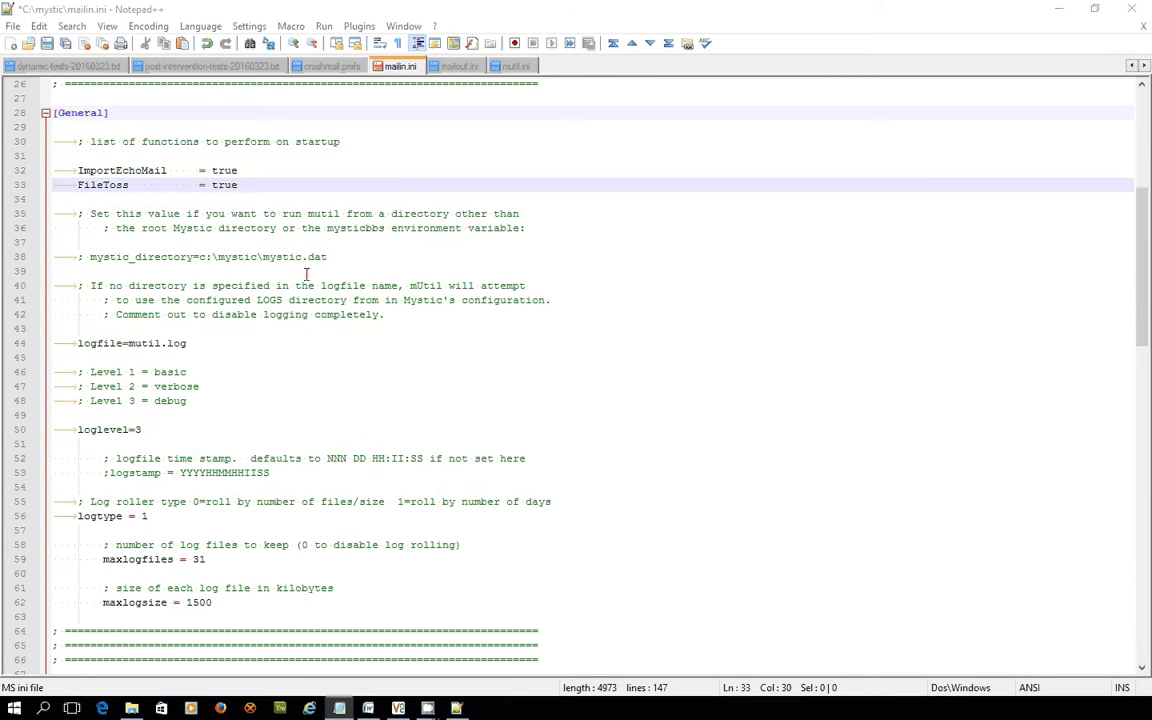
{"action": "scroll", "coordinate": [306, 273], "scroll_direction": "up", "scroll_amount": 4}
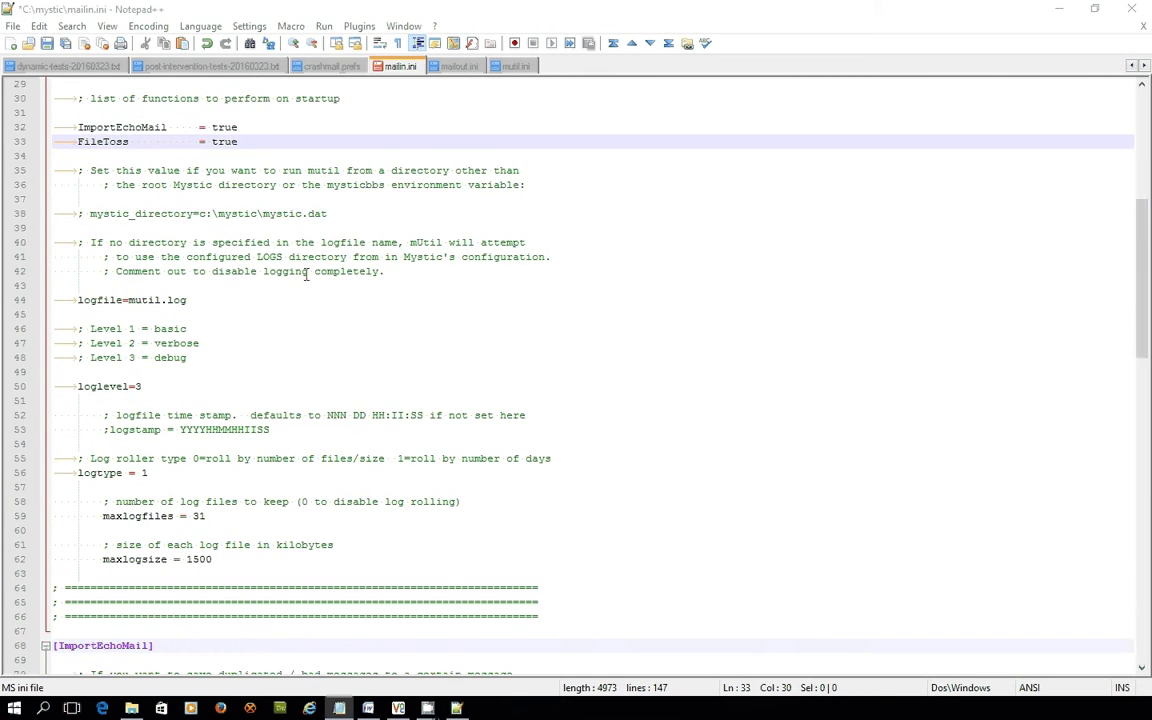
{"action": "scroll", "coordinate": [306, 273], "scroll_direction": "down", "scroll_amount": 9}
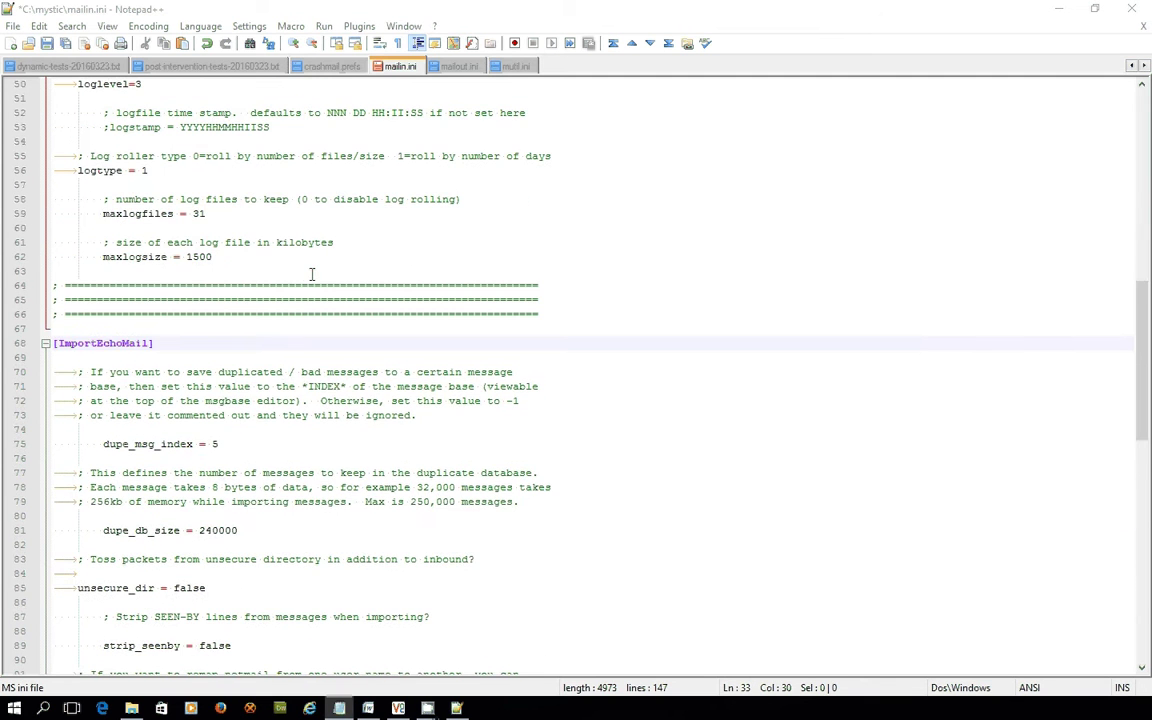
{"action": "scroll", "coordinate": [306, 273], "scroll_direction": "down", "scroll_amount": 2}
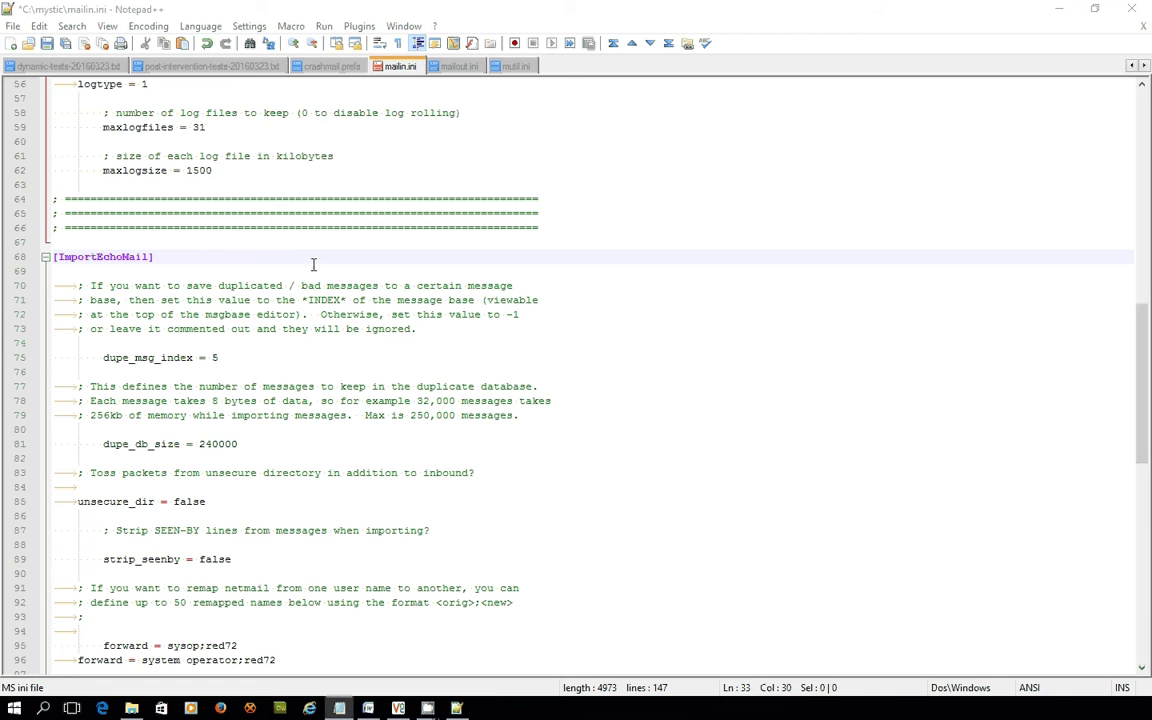
{"action": "scroll", "coordinate": [310, 265], "scroll_direction": "down", "scroll_amount": 1}
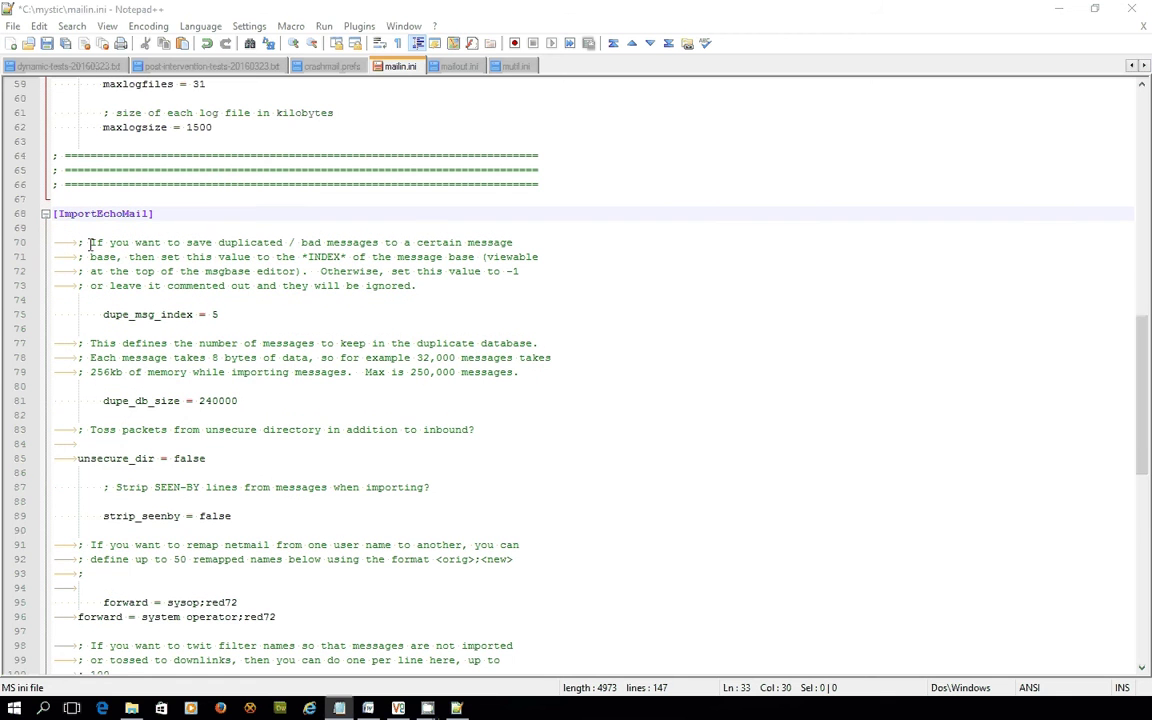
Append two blank lines at the end of mailin.ini.
{"action": "left_click", "coordinate": [45, 214]}
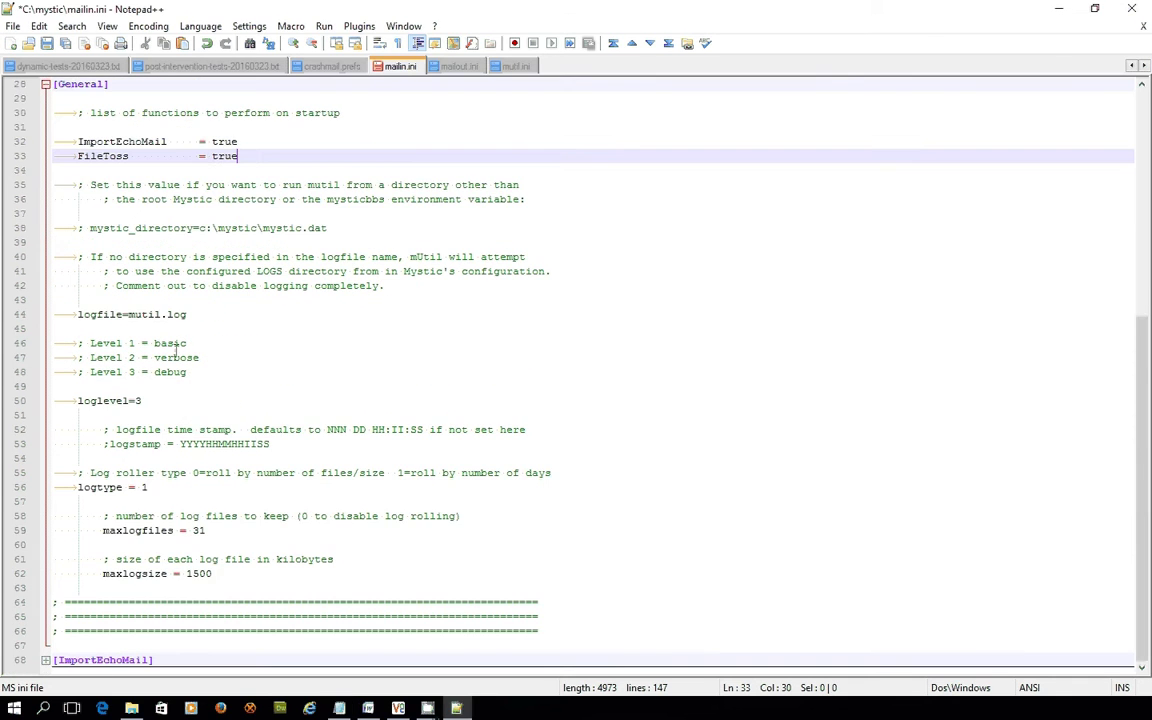
{"action": "left_click", "coordinate": [45, 660]}
{"action": "scroll", "coordinate": [249, 491], "scroll_direction": "down", "scroll_amount": 4}
{"action": "left_click", "coordinate": [252, 495]}
{"action": "key", "text": "Page_Down"}
{"action": "key", "text": "Page_Down"}
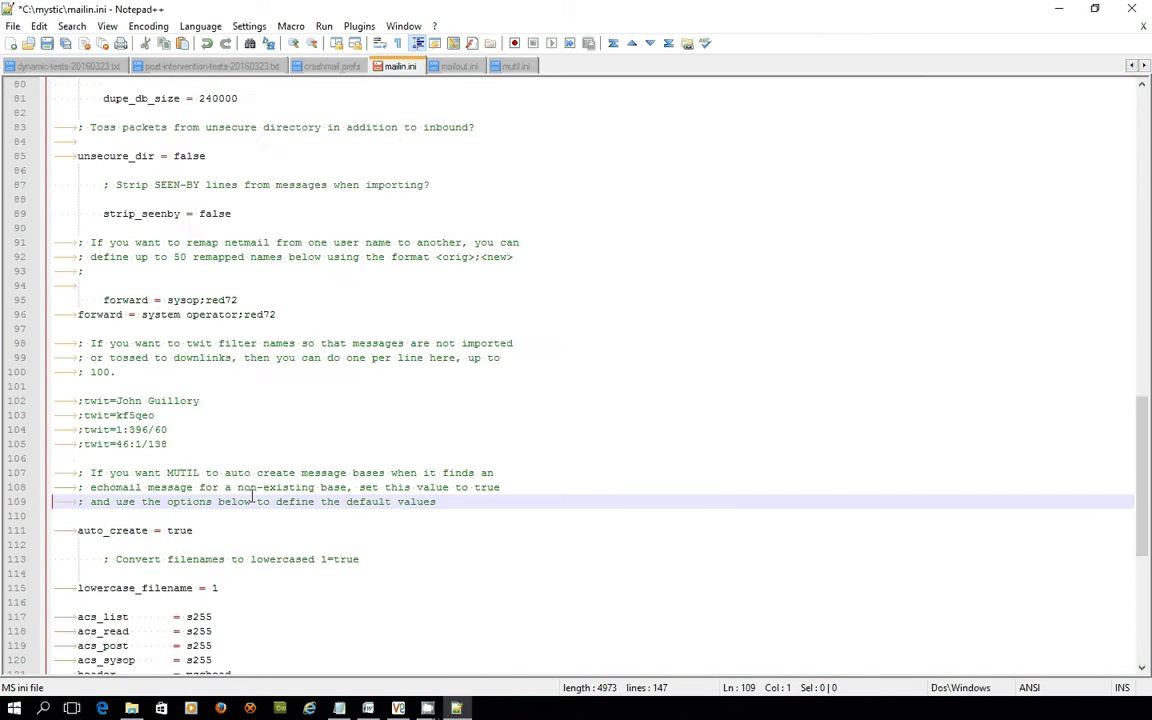
{"action": "key", "text": "Return"}
{"action": "key", "text": "Return"}
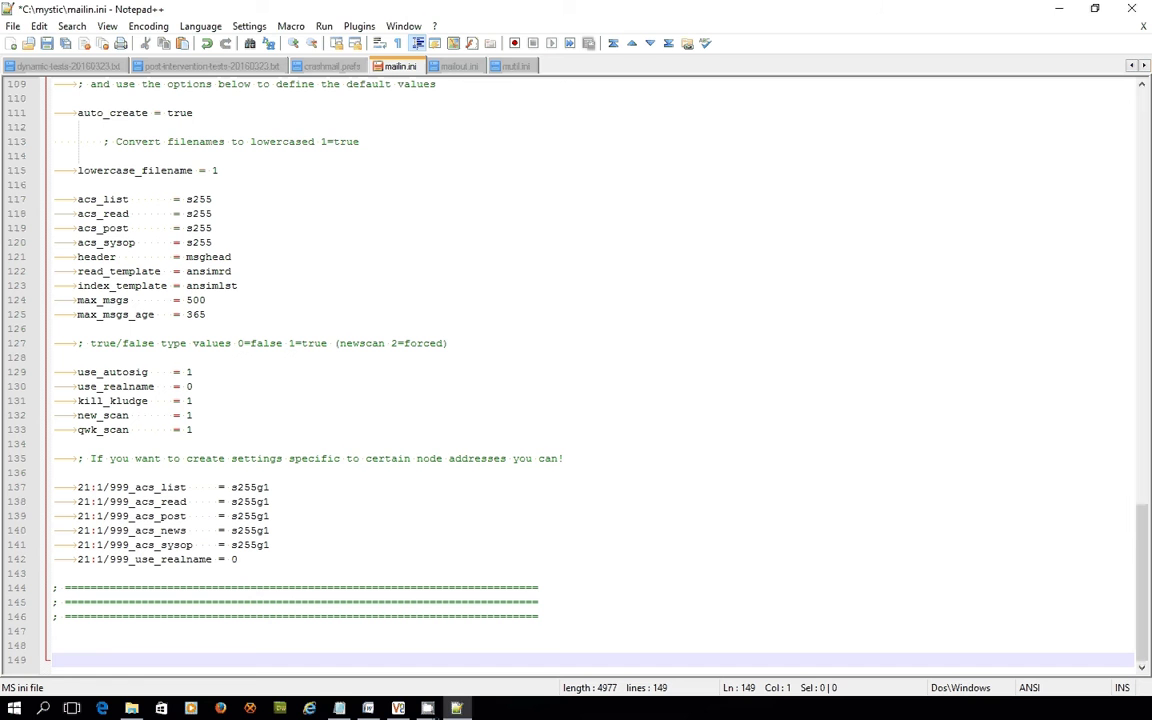
{"action": "key", "text": "alt+Tab"}
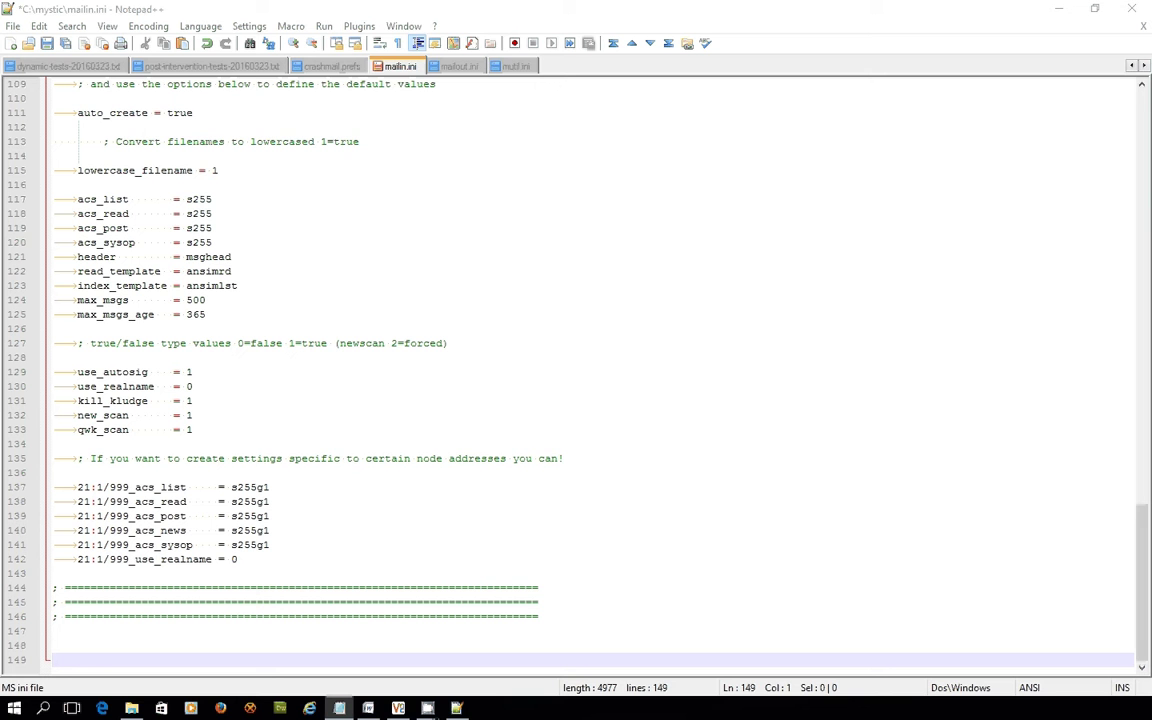
Paste the [FileToss] section with bad_dir, uploader and CRC checks at line 148.
{"action": "left_click", "coordinate": [130, 648]}
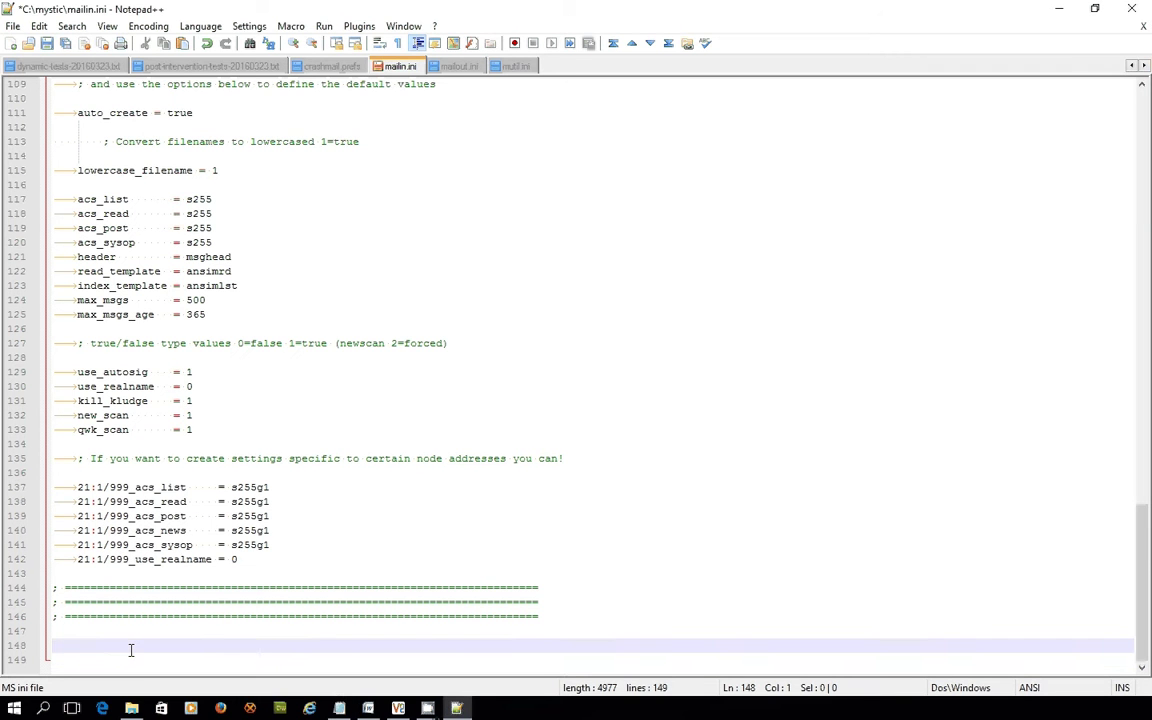
{"action": "key", "text": "ctrl+v"}
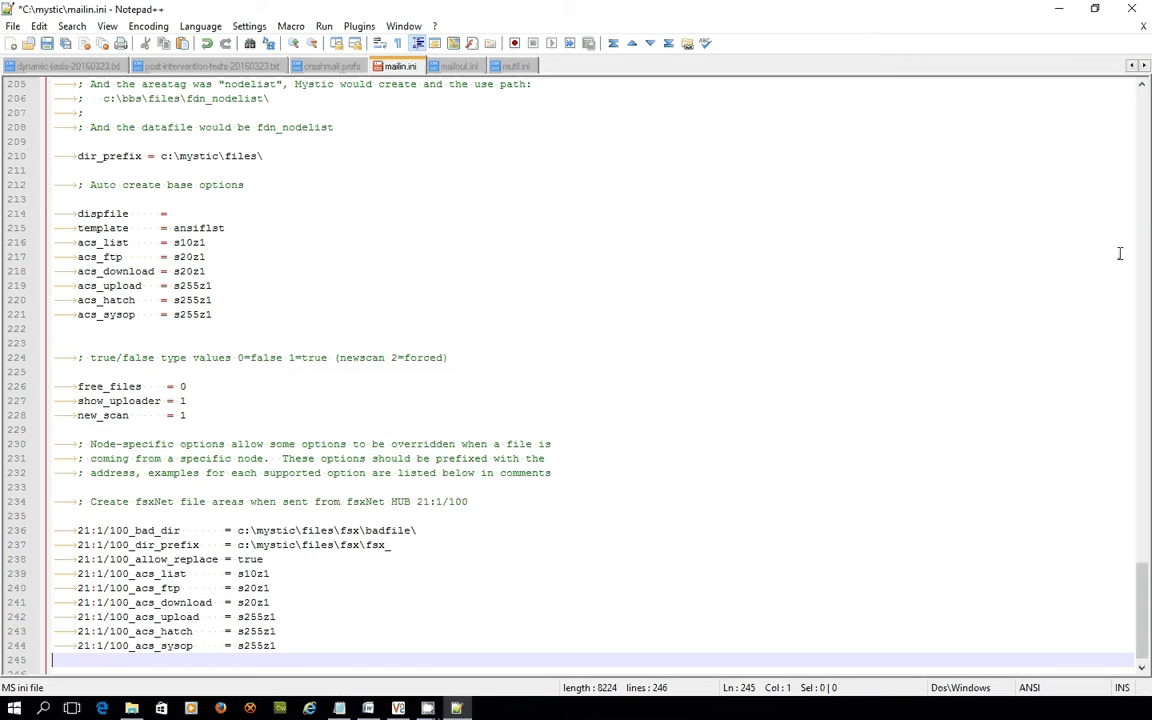
{"action": "scroll", "coordinate": [840, 257], "scroll_direction": "up", "scroll_amount": 20}
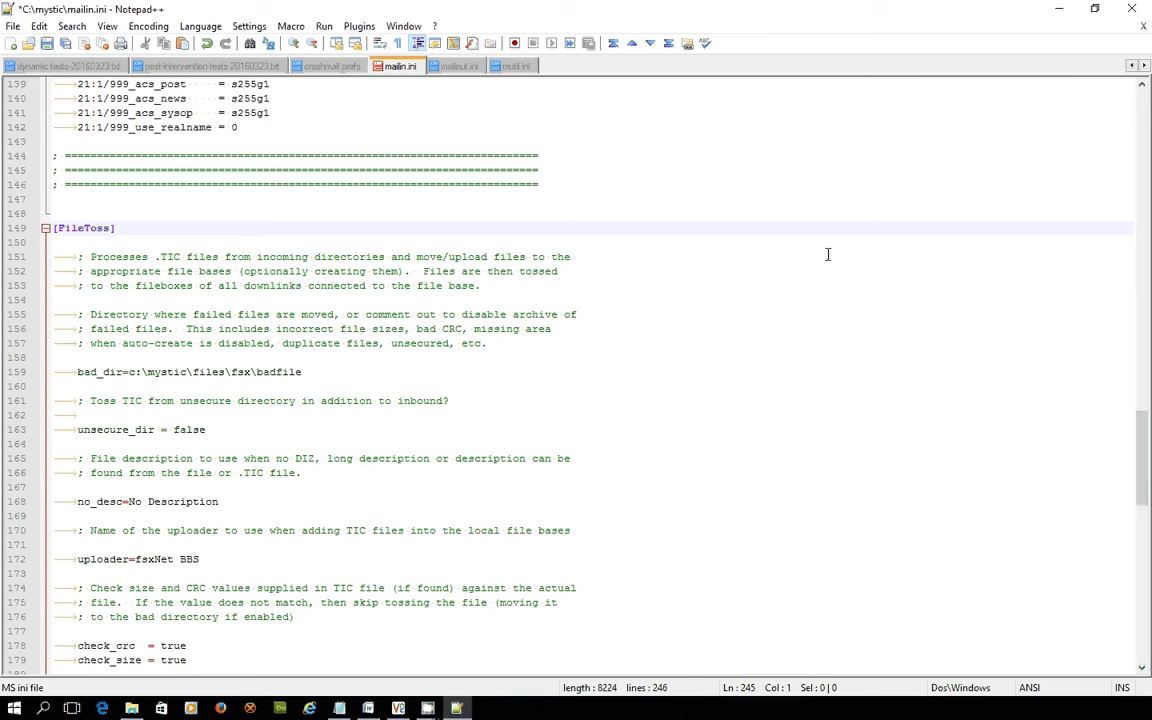
Review the [FileToss] comments on how TIC files and failed files are handled.
{"action": "left_click", "coordinate": [236, 231]}
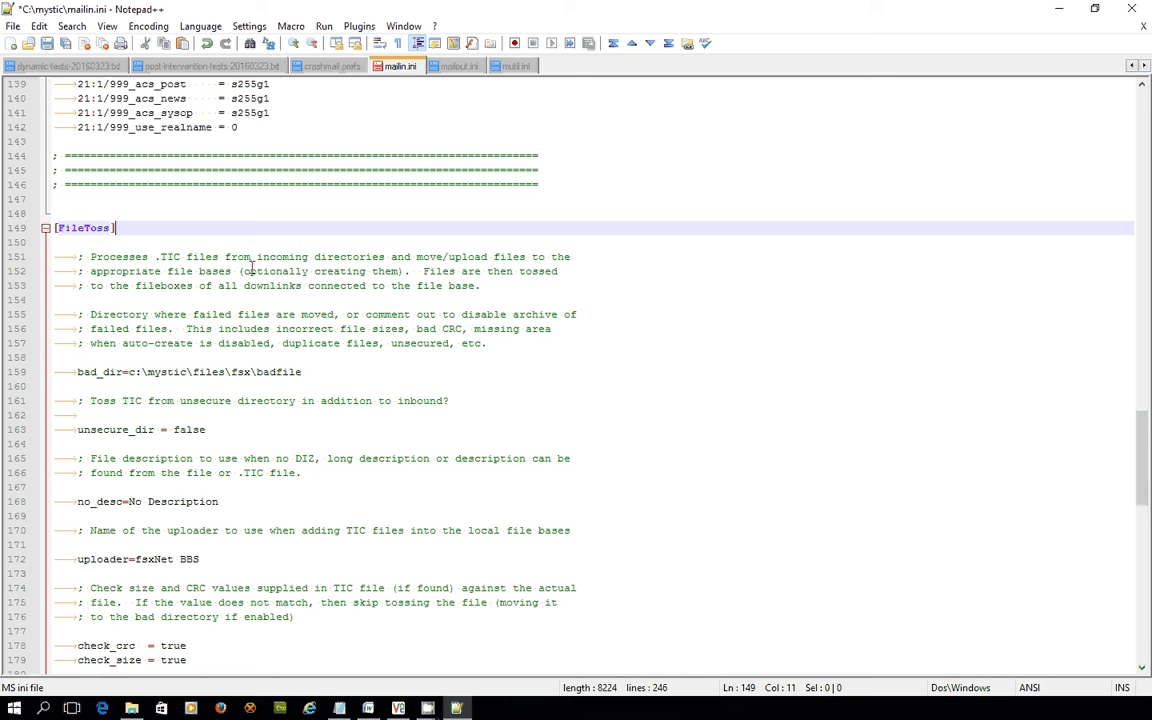
{"action": "left_click", "coordinate": [279, 342]}
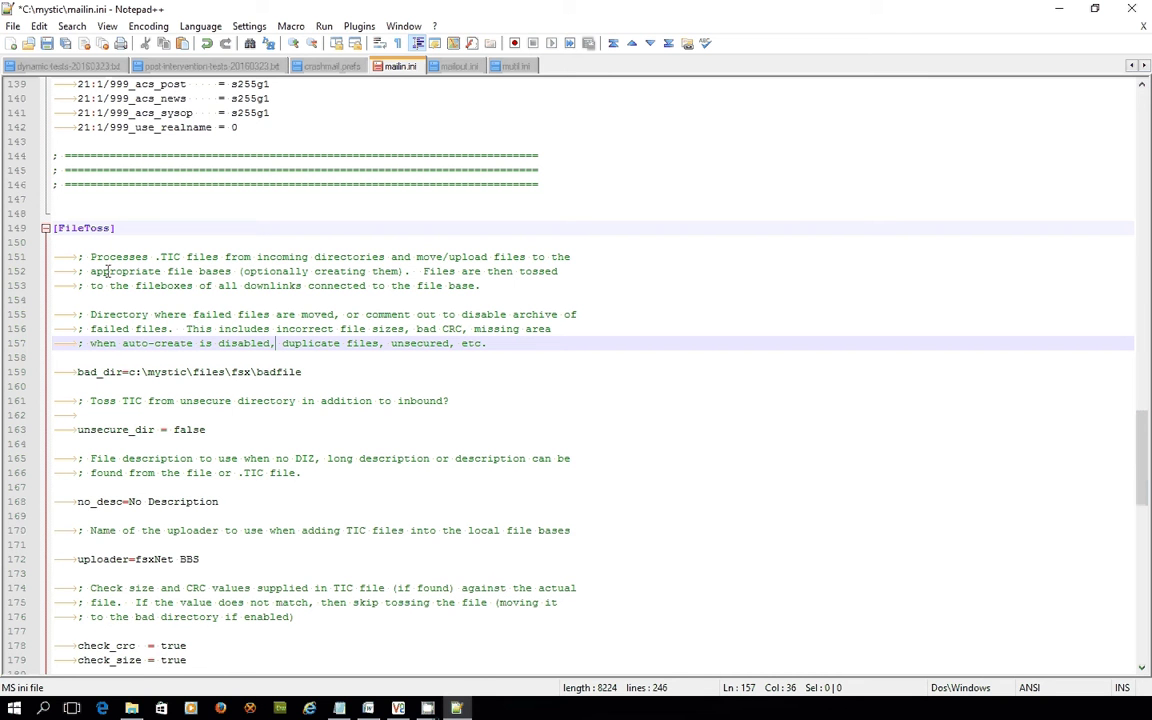
{"action": "left_click_drag", "start_coordinate": [90, 257], "coordinate": [229, 270]}
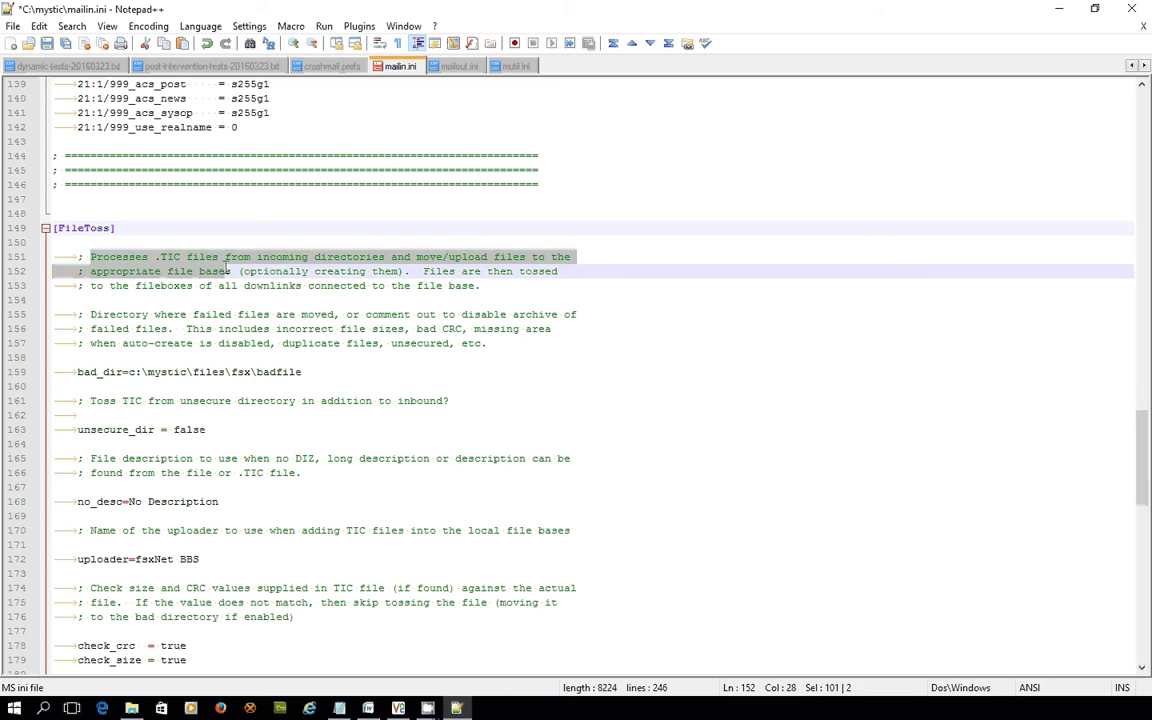
{"action": "left_click", "coordinate": [266, 271]}
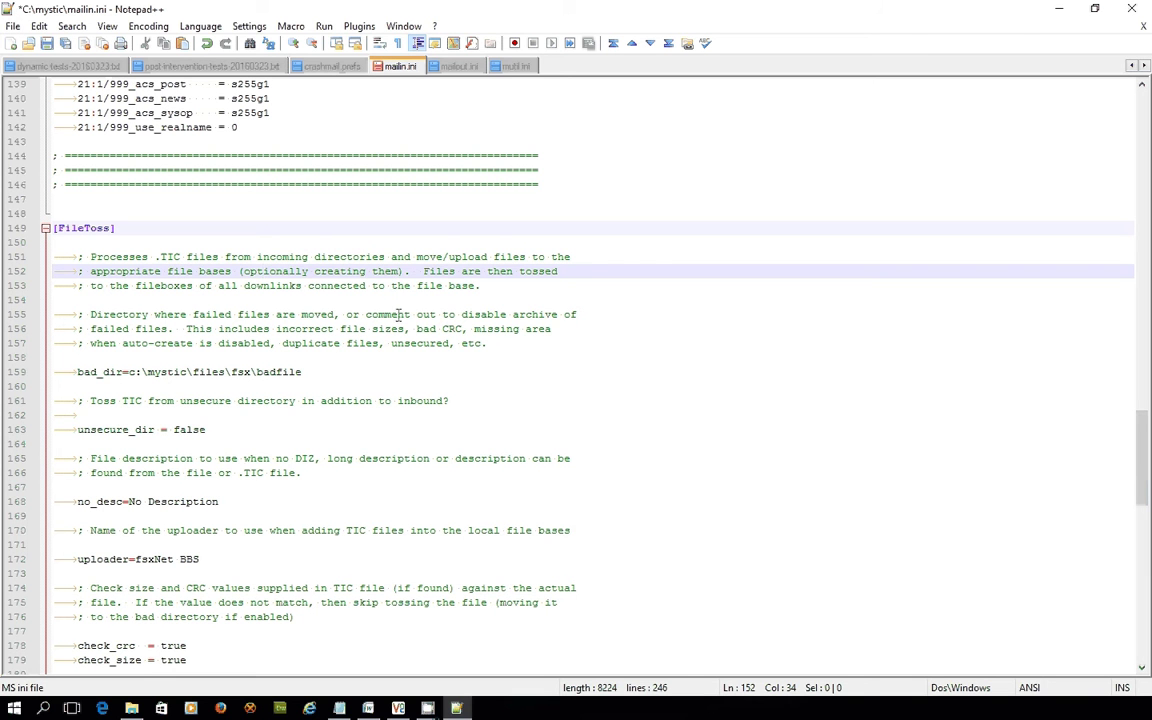
{"action": "scroll", "coordinate": [352, 316], "scroll_direction": "down", "scroll_amount": 1}
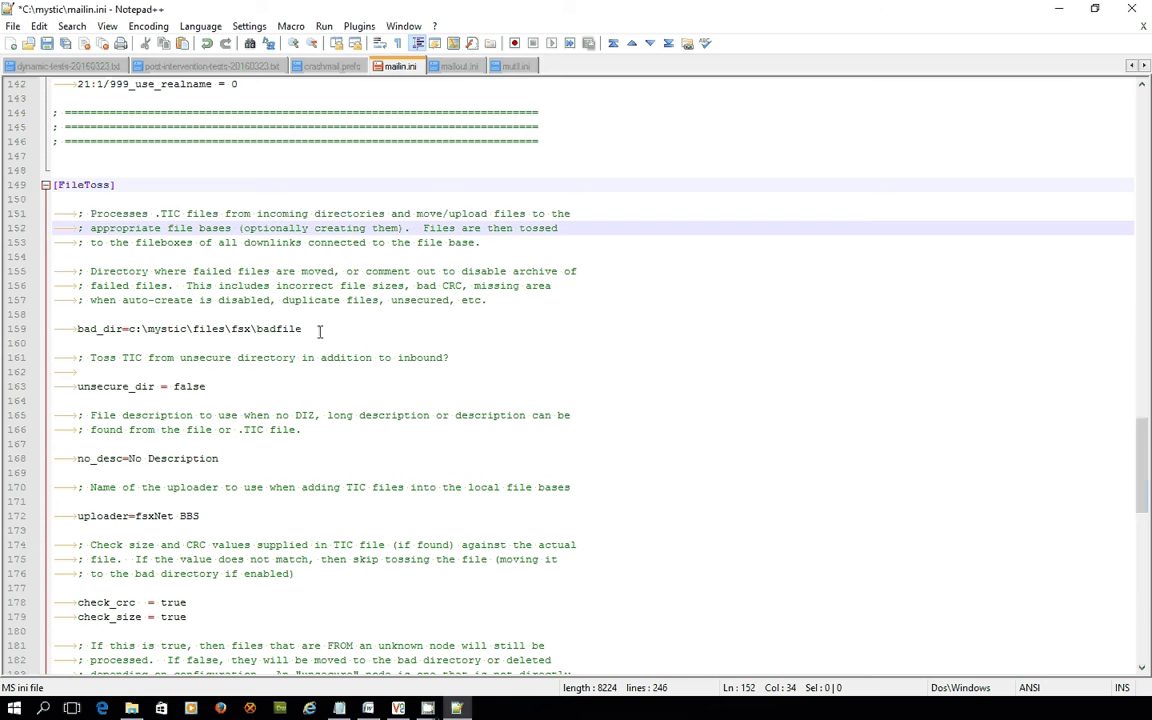
Create the folder C:\mystic\files\fsx\badfile to match mailin.ini's bad_dir path.
{"action": "left_click", "coordinate": [131, 708]}
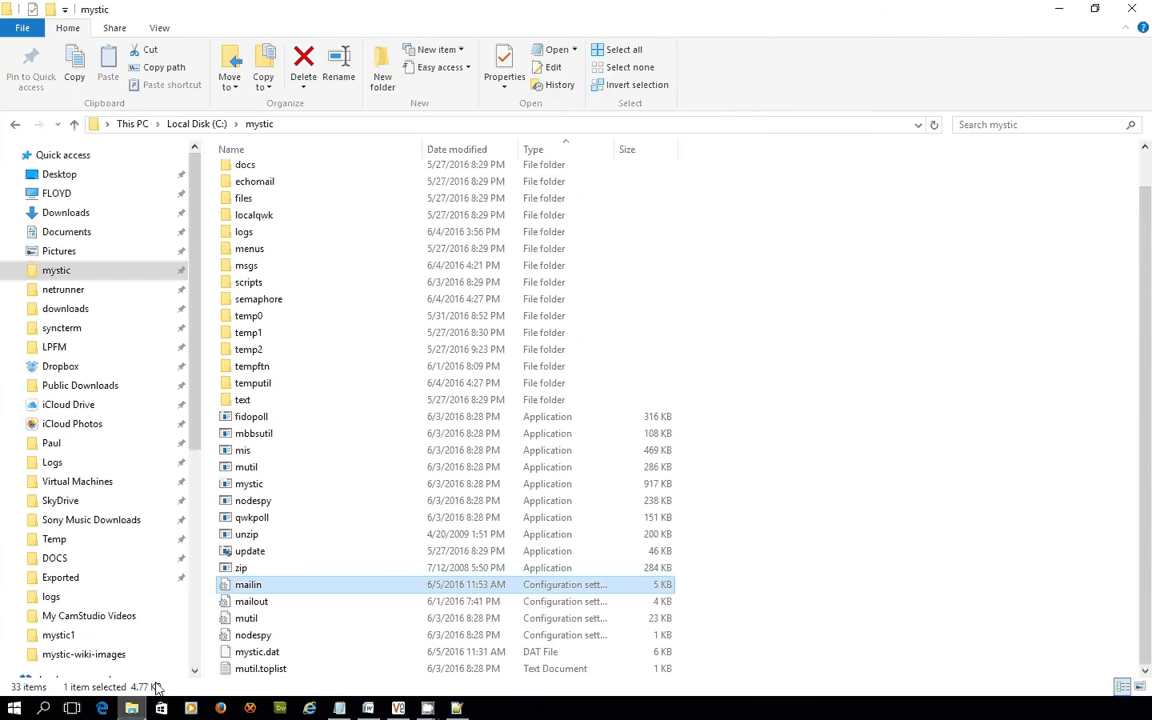
{"action": "double_click", "coordinate": [308, 200]}
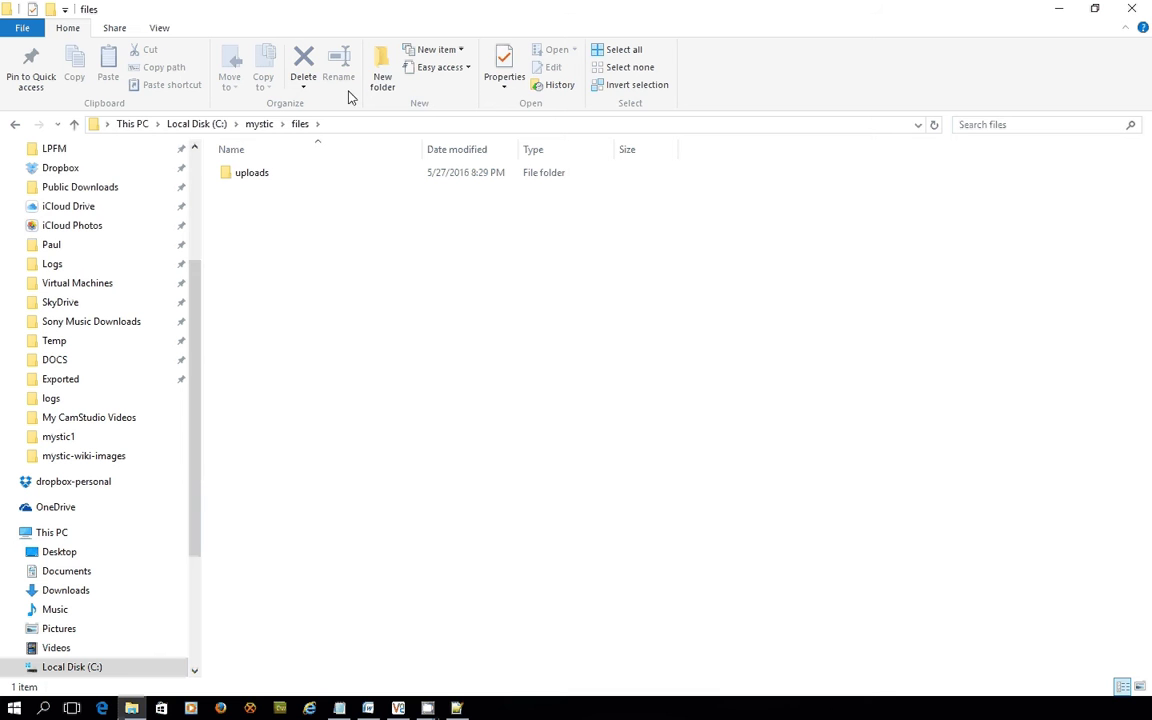
{"action": "left_click", "coordinate": [381, 75]}
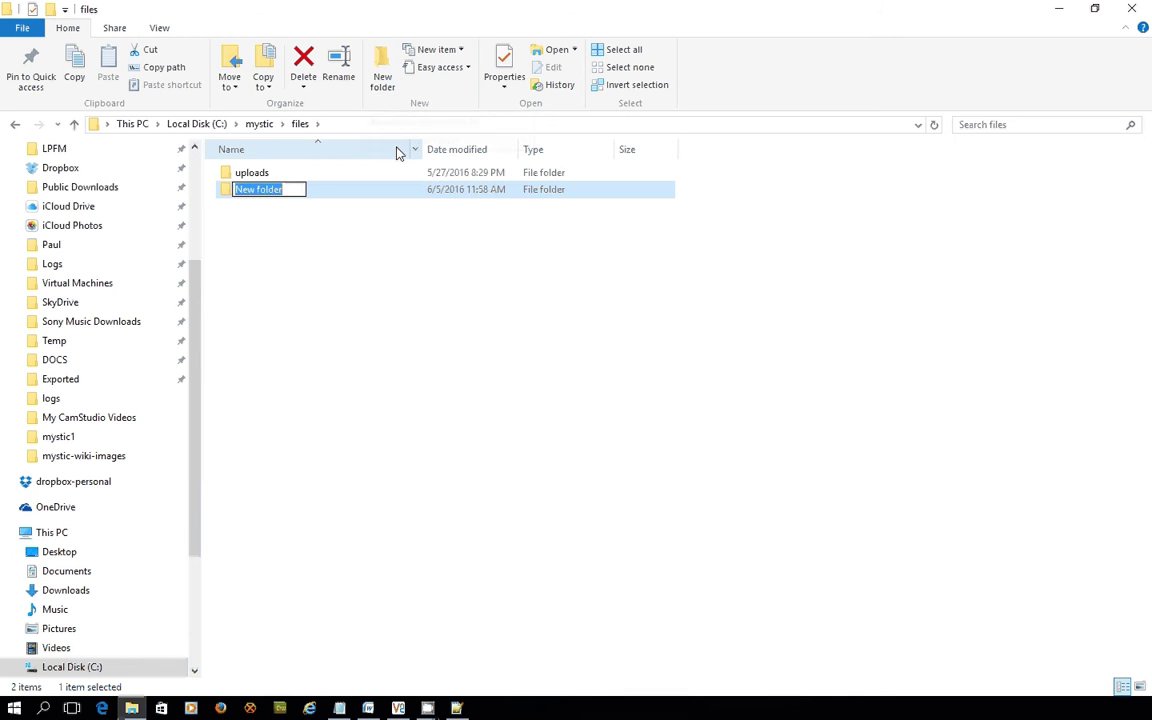
{"action": "type", "text": "fsx"}
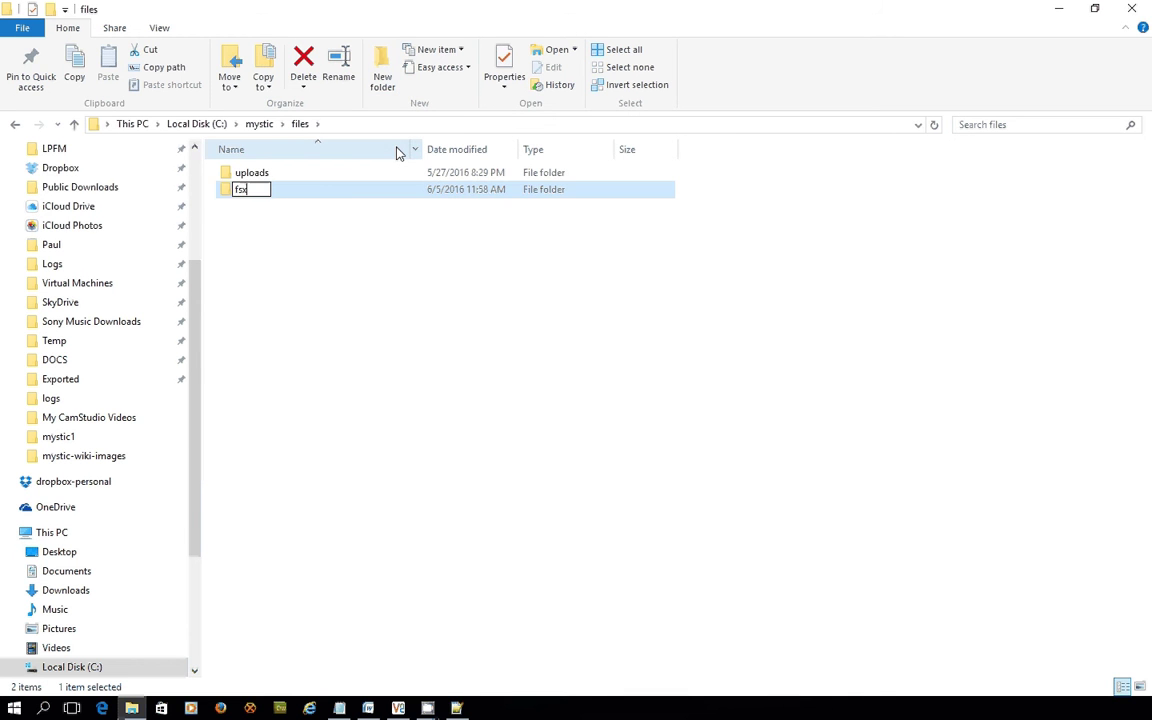
{"action": "key", "text": "Return"}
{"action": "double_click", "coordinate": [260, 172]}
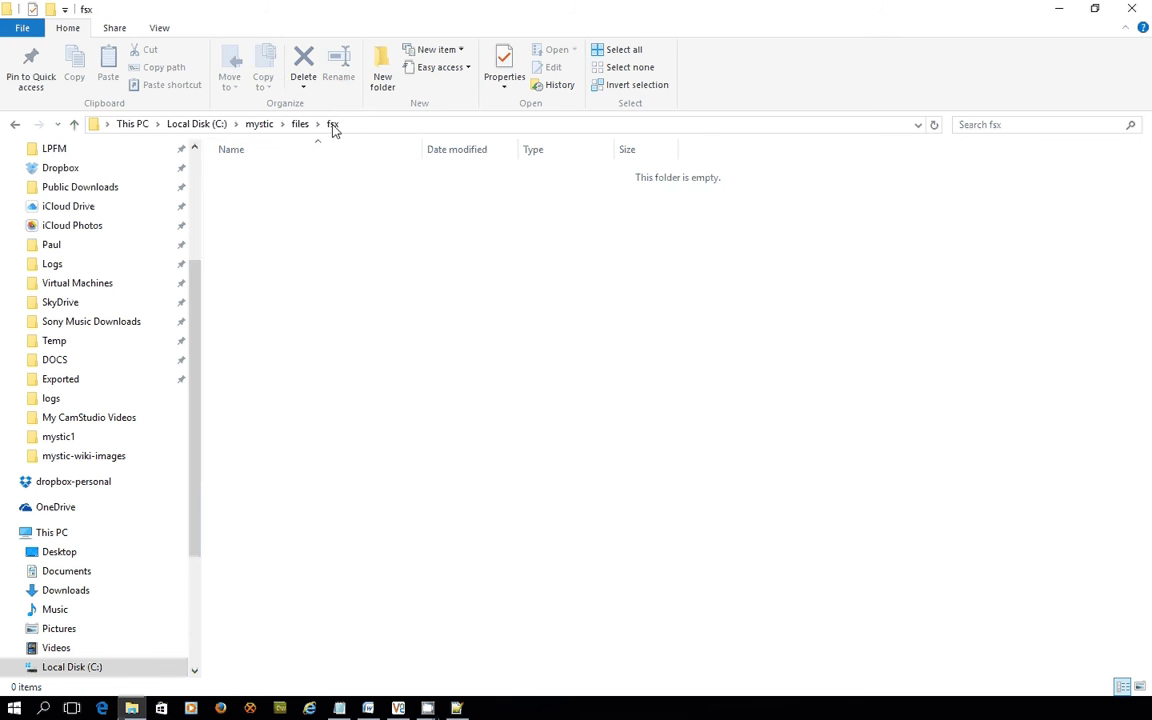
{"action": "left_click", "coordinate": [378, 80]}
{"action": "type", "text": "badfile"}
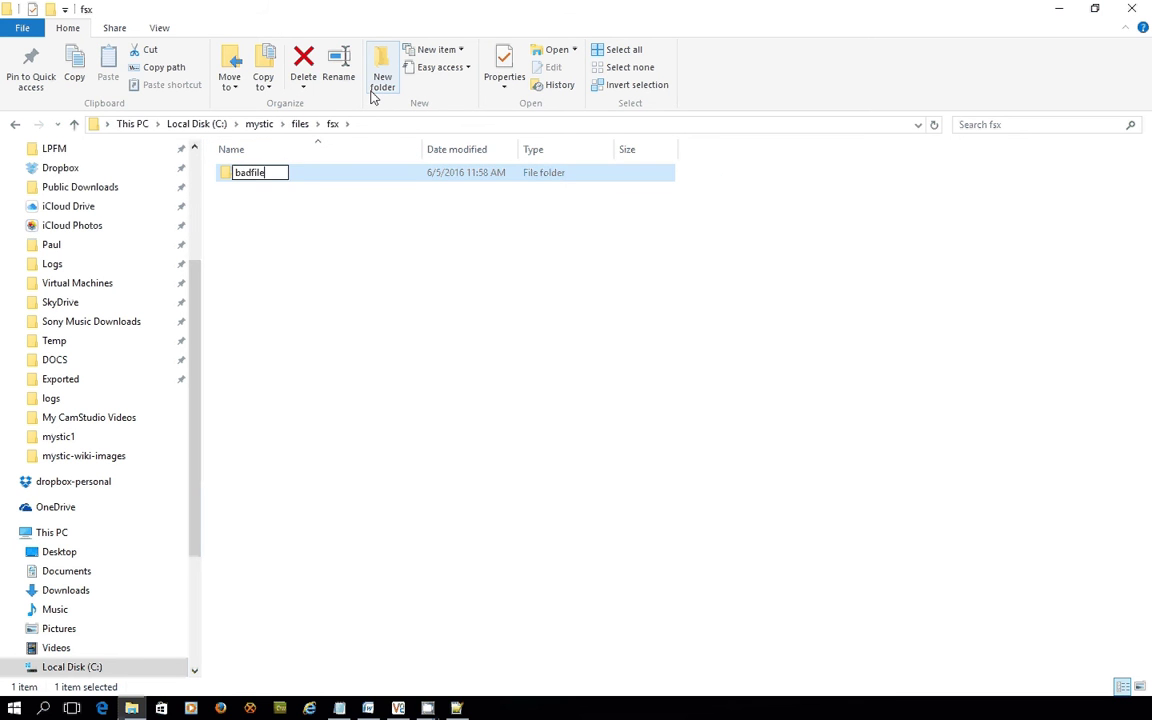
{"action": "key", "text": "Return"}
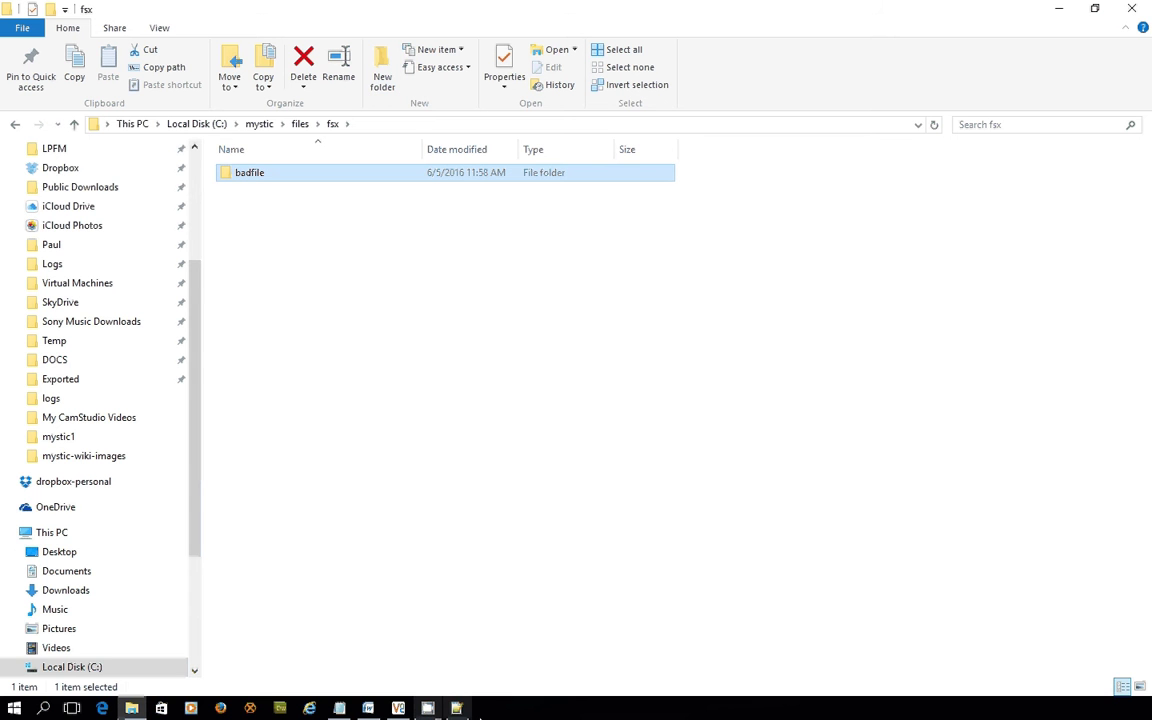
{"action": "left_click", "coordinate": [455, 708]}
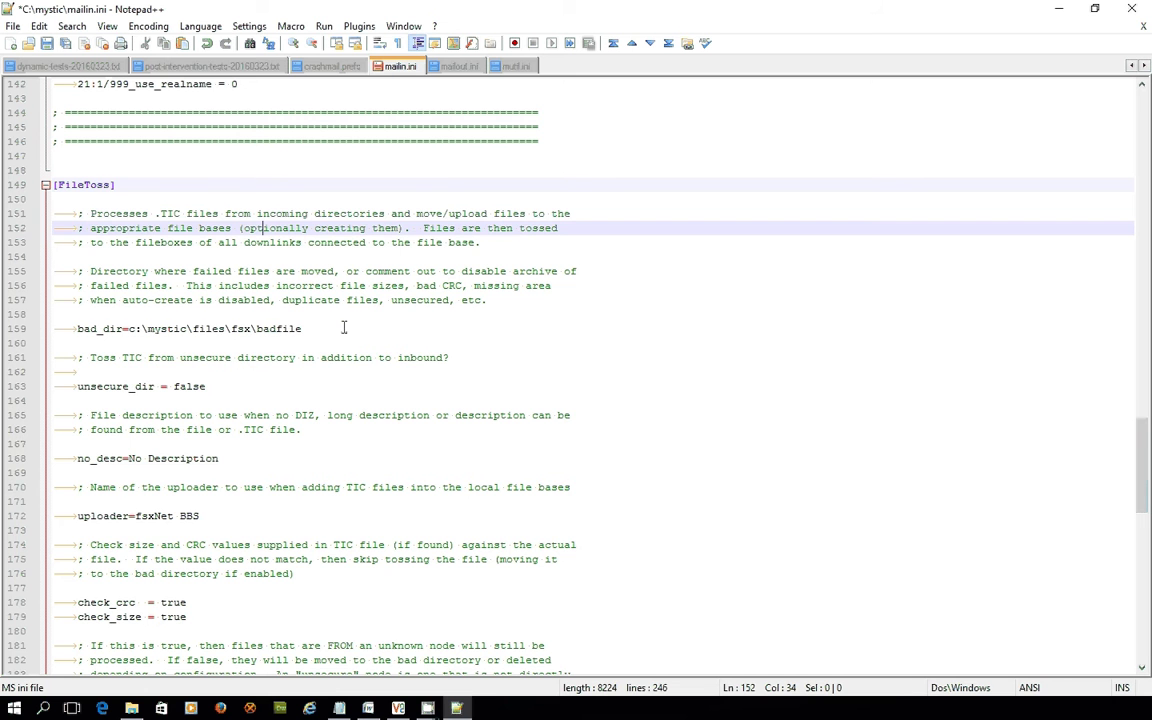
{"action": "left_click", "coordinate": [343, 328]}
{"action": "scroll", "coordinate": [343, 328], "scroll_direction": "down", "scroll_amount": 2}
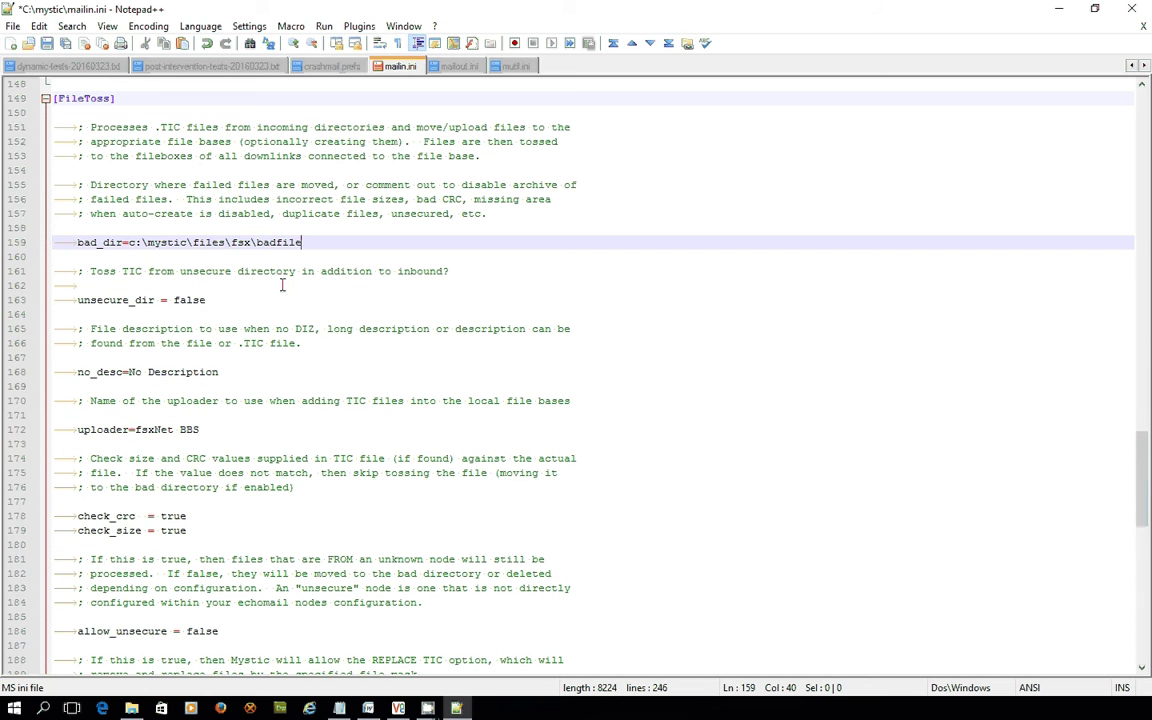
{"action": "left_click", "coordinate": [281, 295]}
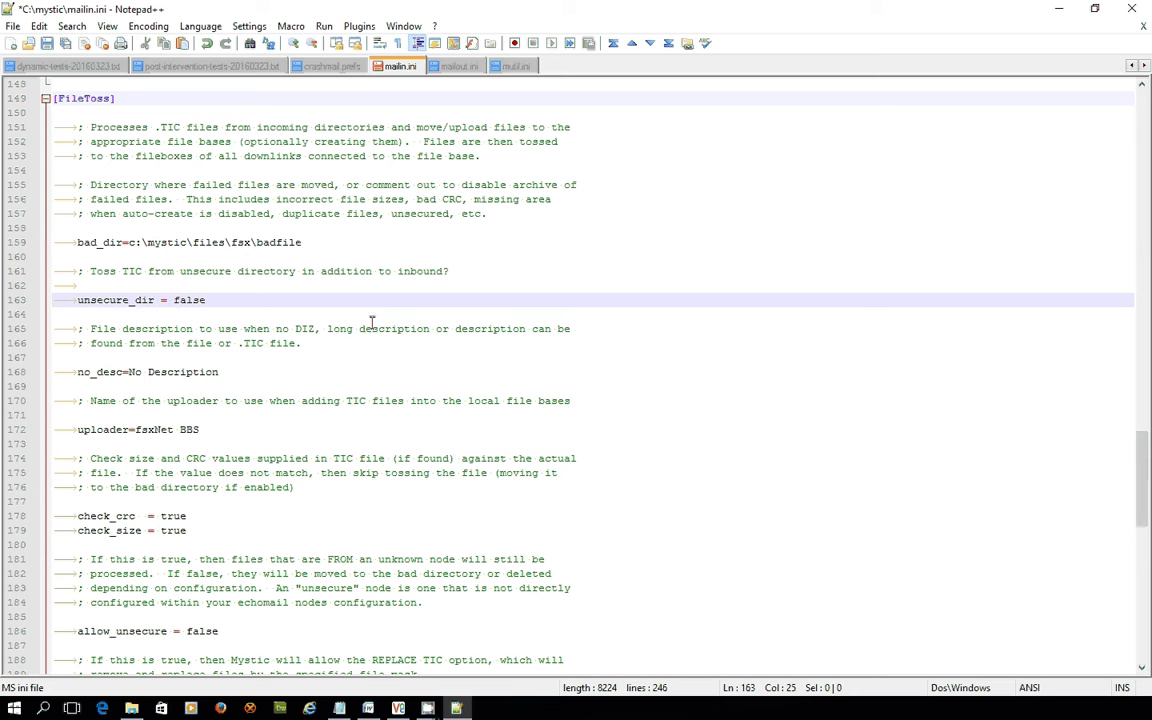
{"action": "scroll", "coordinate": [372, 315], "scroll_direction": "down", "scroll_amount": 1}
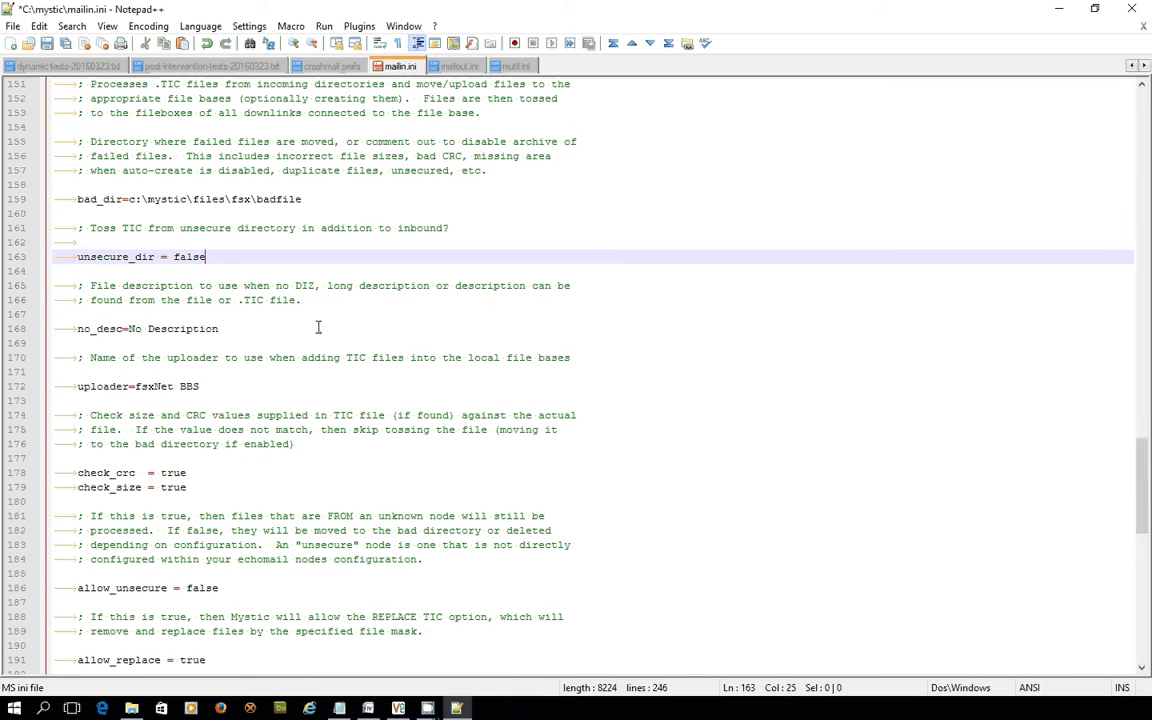
{"action": "left_click_drag", "start_coordinate": [295, 287], "coordinate": [324, 309]}
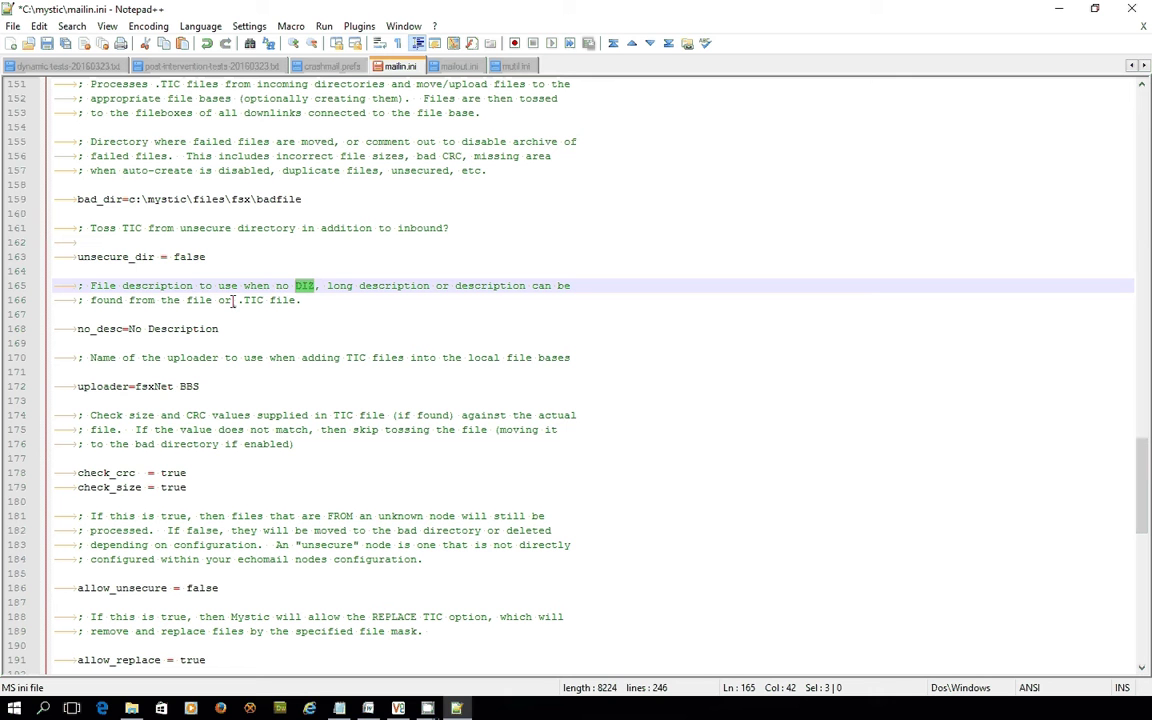
{"action": "left_click_drag", "start_coordinate": [238, 301], "coordinate": [299, 297]}
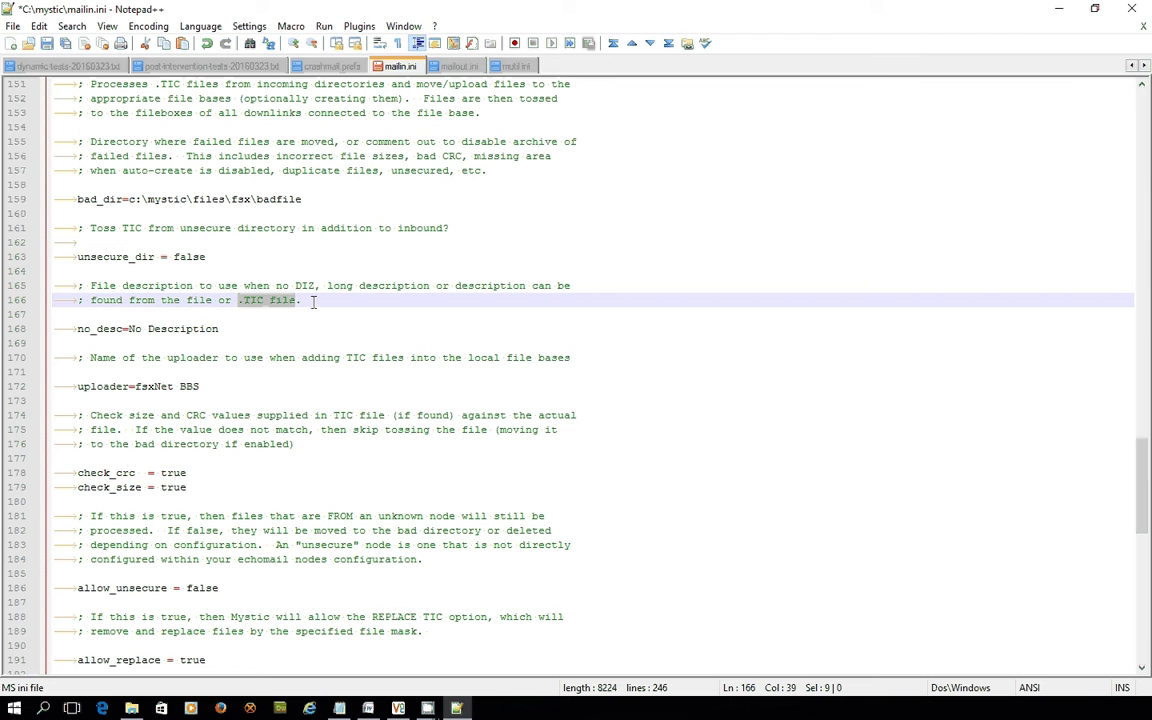
{"action": "left_click", "coordinate": [311, 296]}
{"action": "type", "text": "."}
{"action": "scroll", "coordinate": [231, 269], "scroll_direction": "down", "scroll_amount": 2}
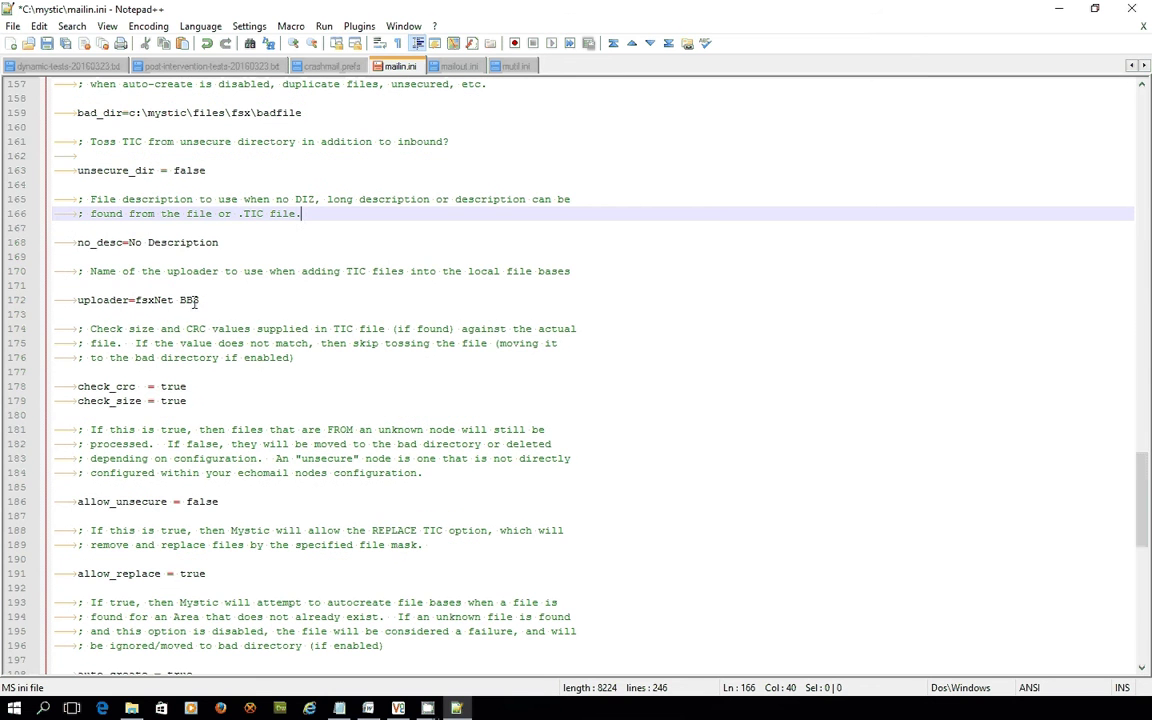
{"action": "left_click_drag", "start_coordinate": [129, 242], "coordinate": [229, 242]}
{"action": "left_click", "coordinate": [250, 242]}
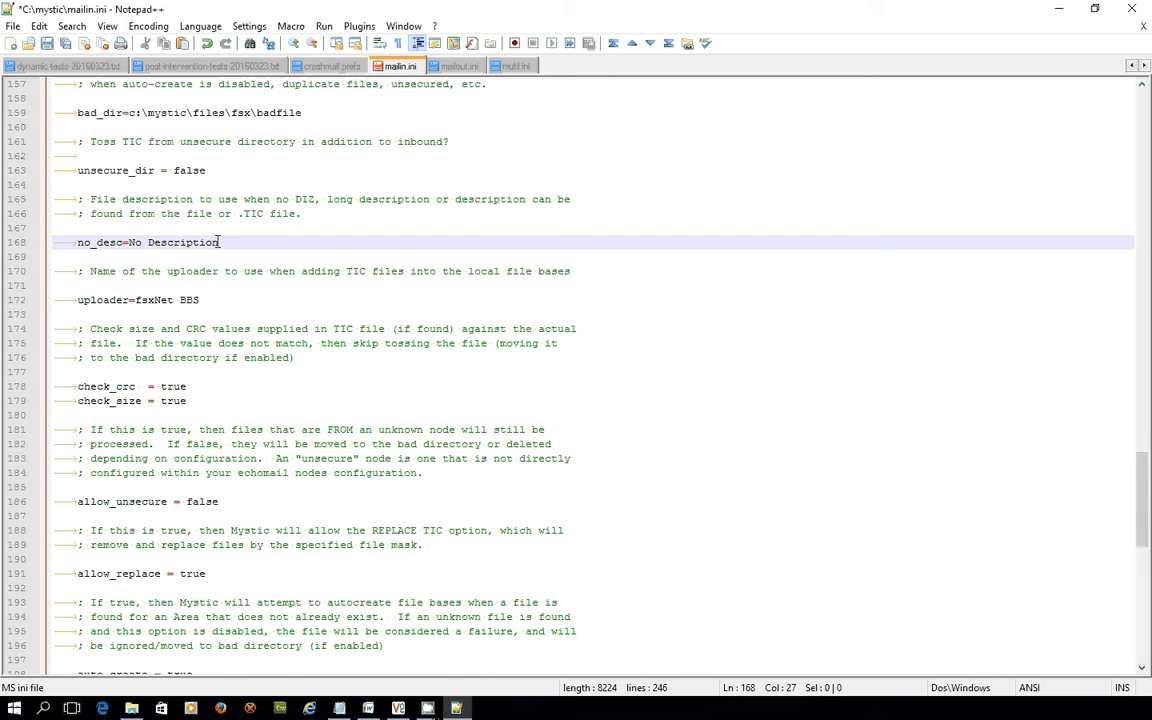
{"action": "scroll", "coordinate": [219, 242], "scroll_direction": "down", "scroll_amount": 1}
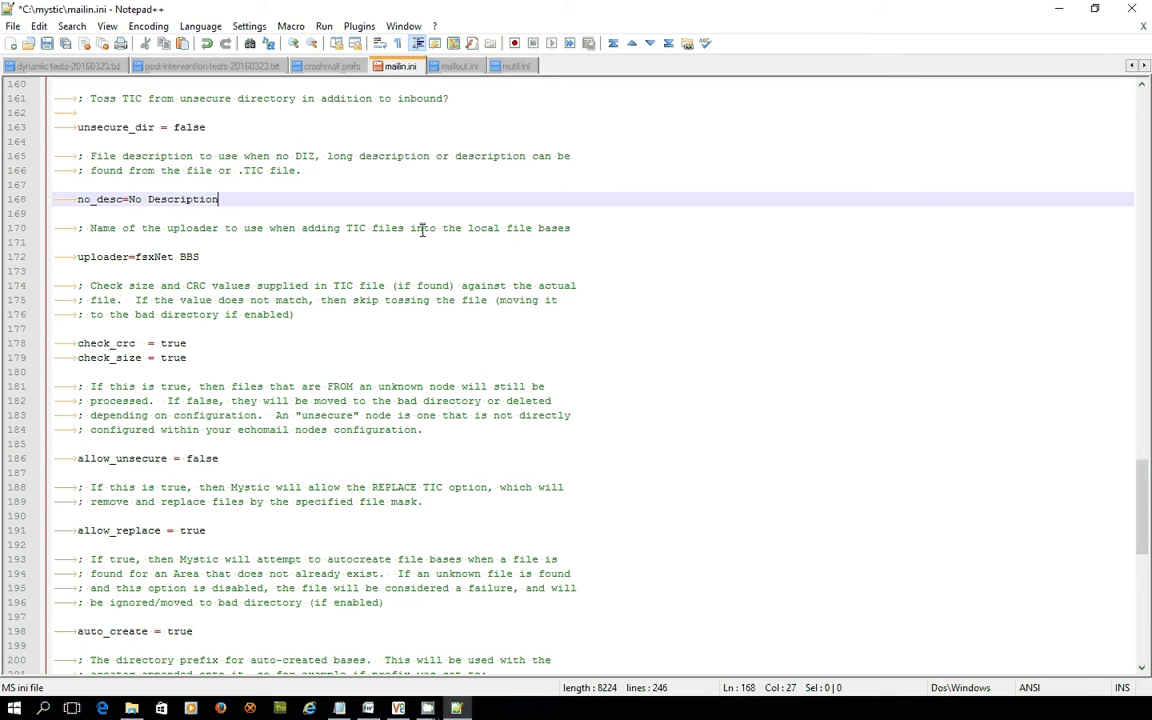
{"action": "left_click_drag", "start_coordinate": [346, 228], "coordinate": [404, 228]}
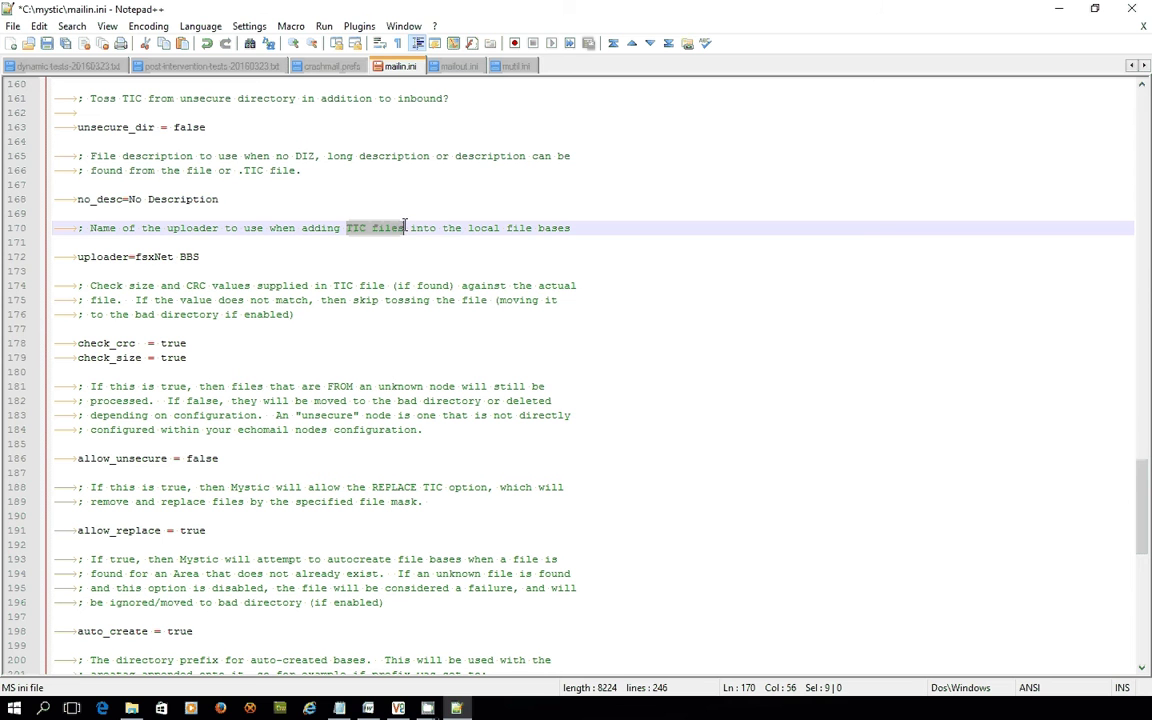
{"action": "left_click", "coordinate": [282, 255]}
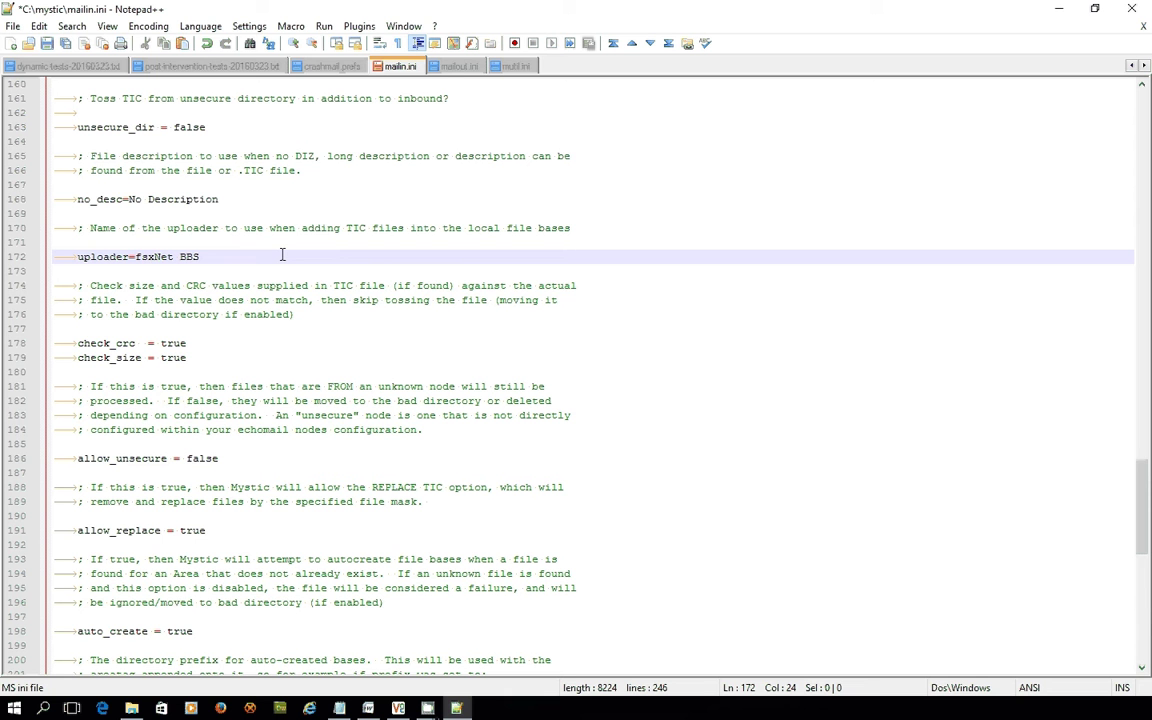
{"action": "scroll", "coordinate": [275, 258], "scroll_direction": "down", "scroll_amount": 2}
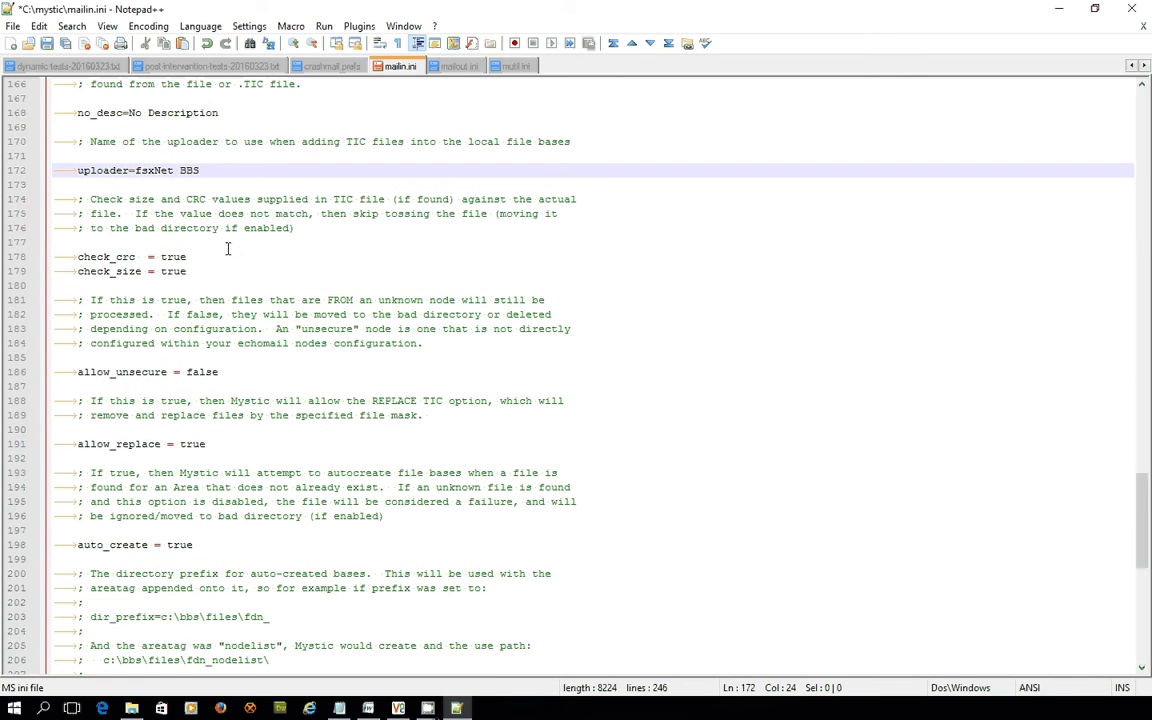
{"action": "left_click", "coordinate": [227, 256]}
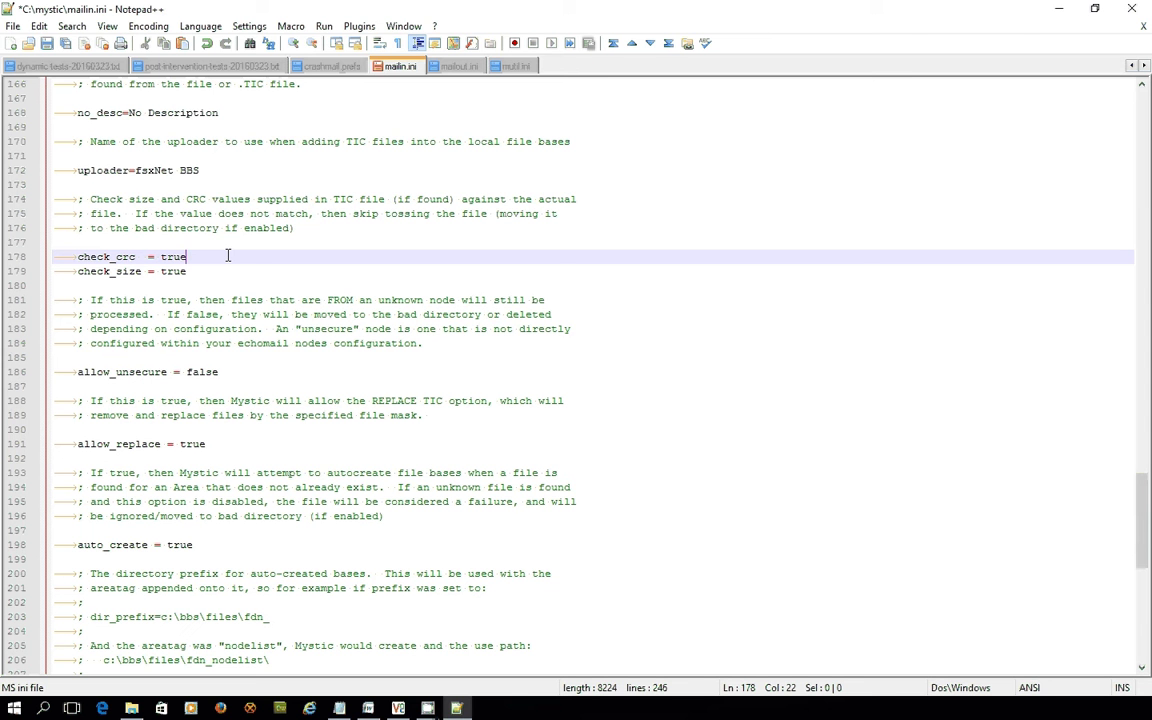
{"action": "scroll", "coordinate": [228, 257], "scroll_direction": "down", "scroll_amount": 2}
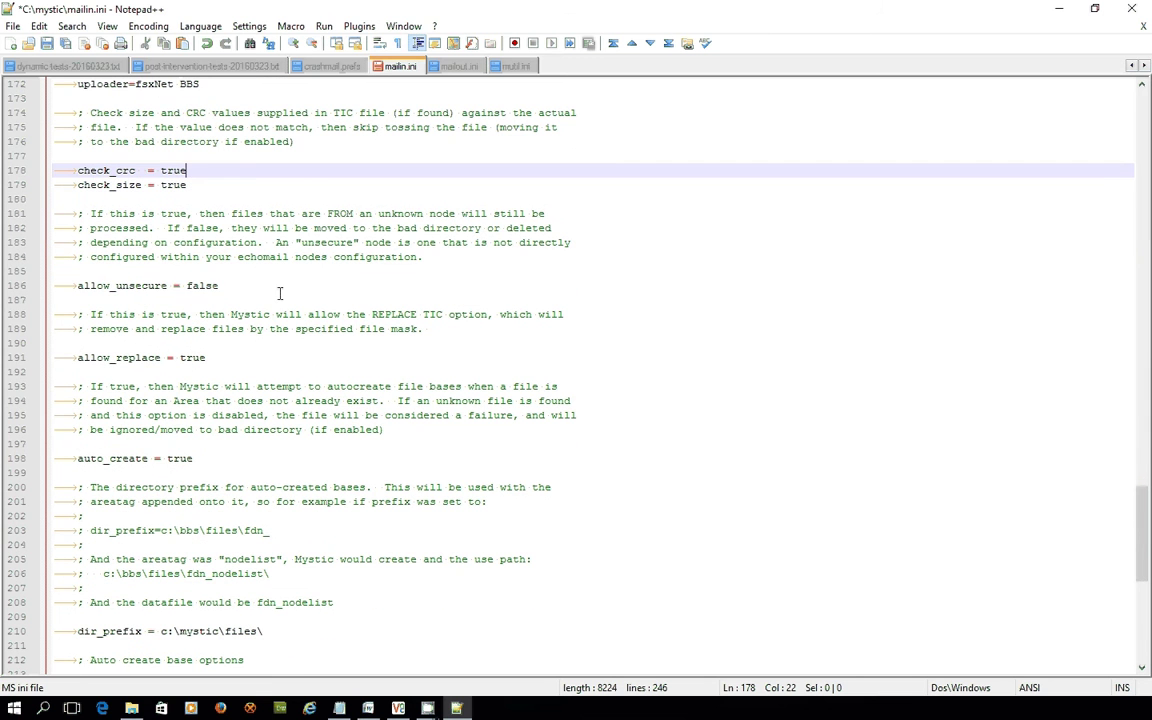
{"action": "left_click", "coordinate": [262, 290]}
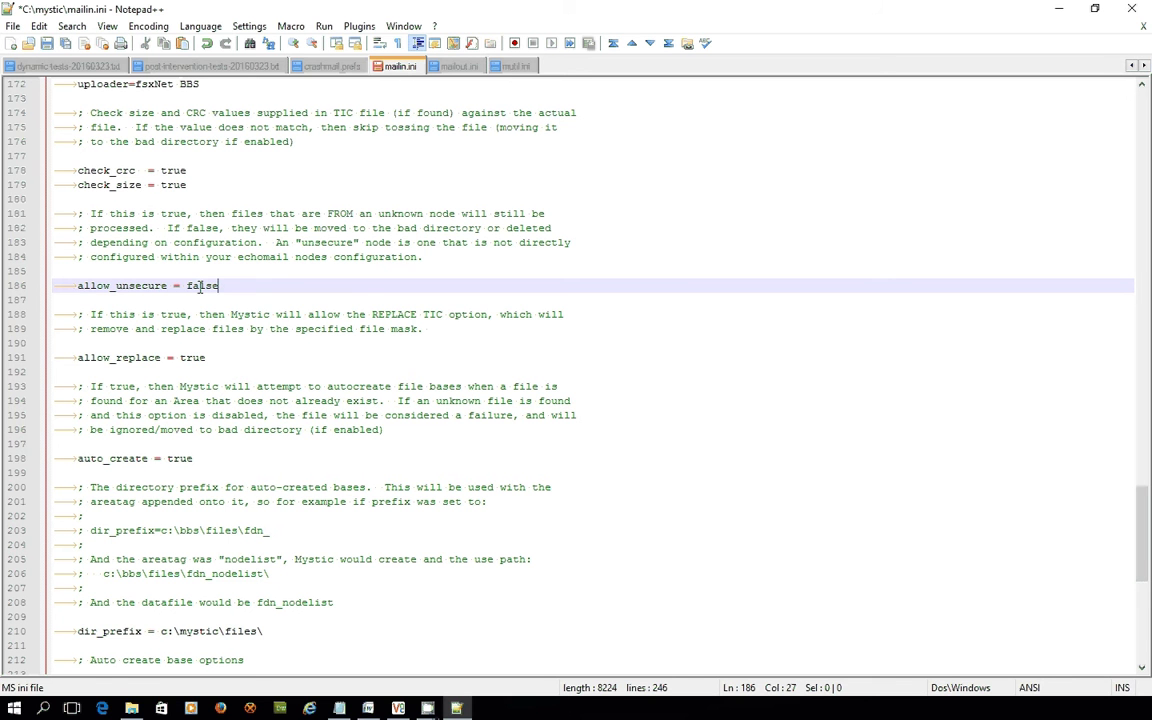
{"action": "scroll", "coordinate": [201, 286], "scroll_direction": "down", "scroll_amount": 2}
{"action": "left_click", "coordinate": [218, 271]}
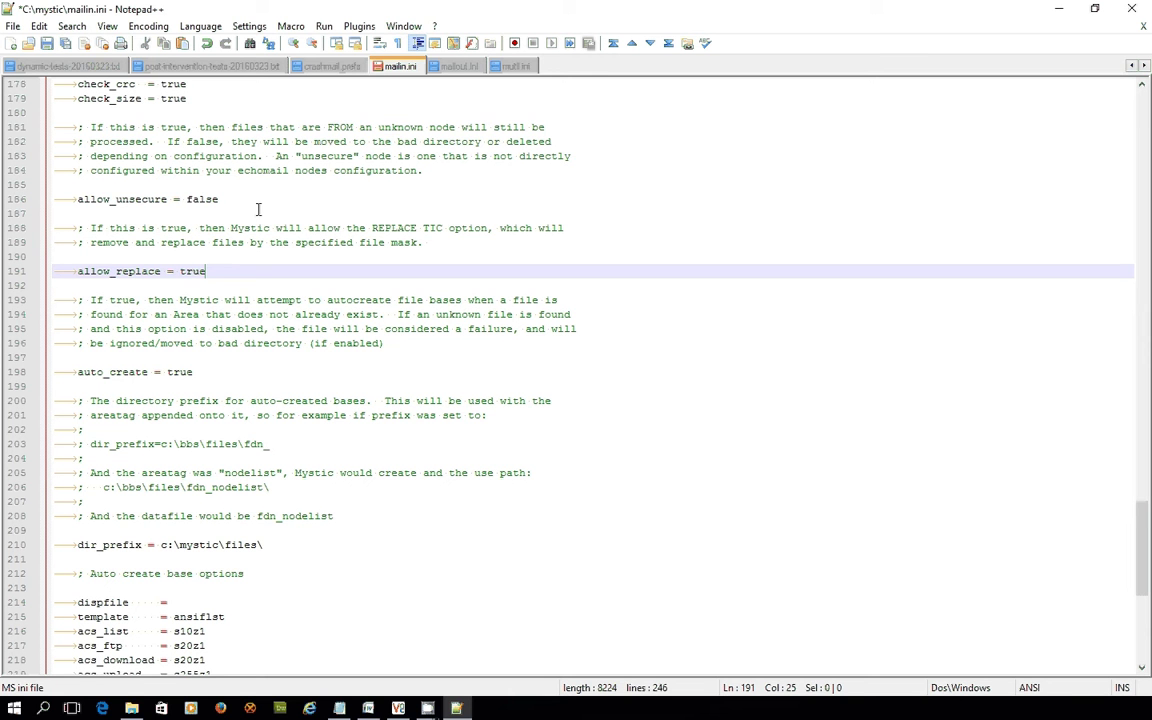
Browse to C:\mystic\echomail\in\temp and bring up the context menu for FSXINFO.tic.
{"action": "left_click", "coordinate": [133, 708]}
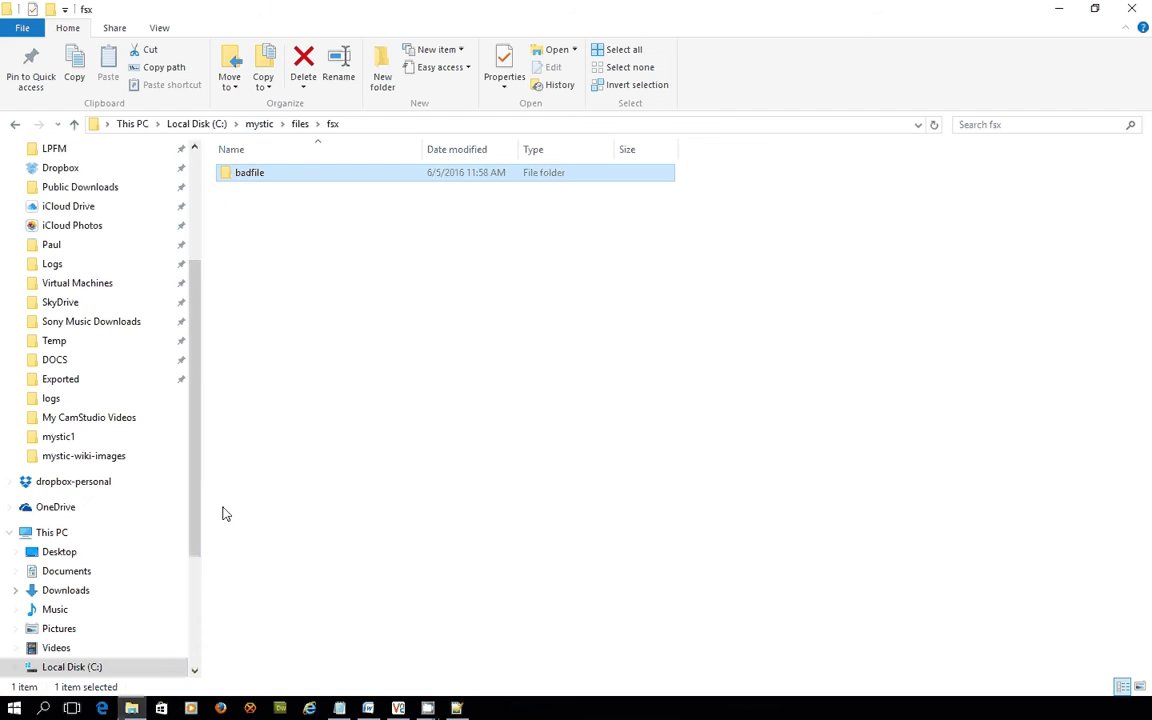
{"action": "left_click", "coordinate": [264, 126]}
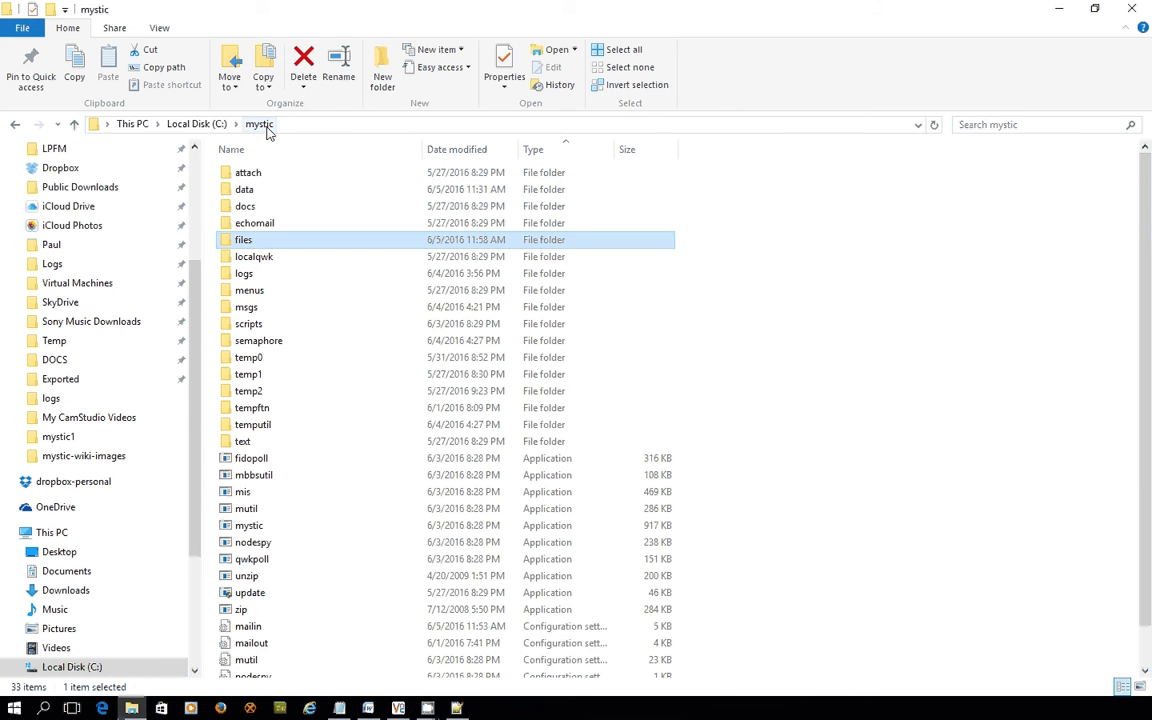
{"action": "double_click", "coordinate": [266, 226]}
{"action": "double_click", "coordinate": [262, 175]}
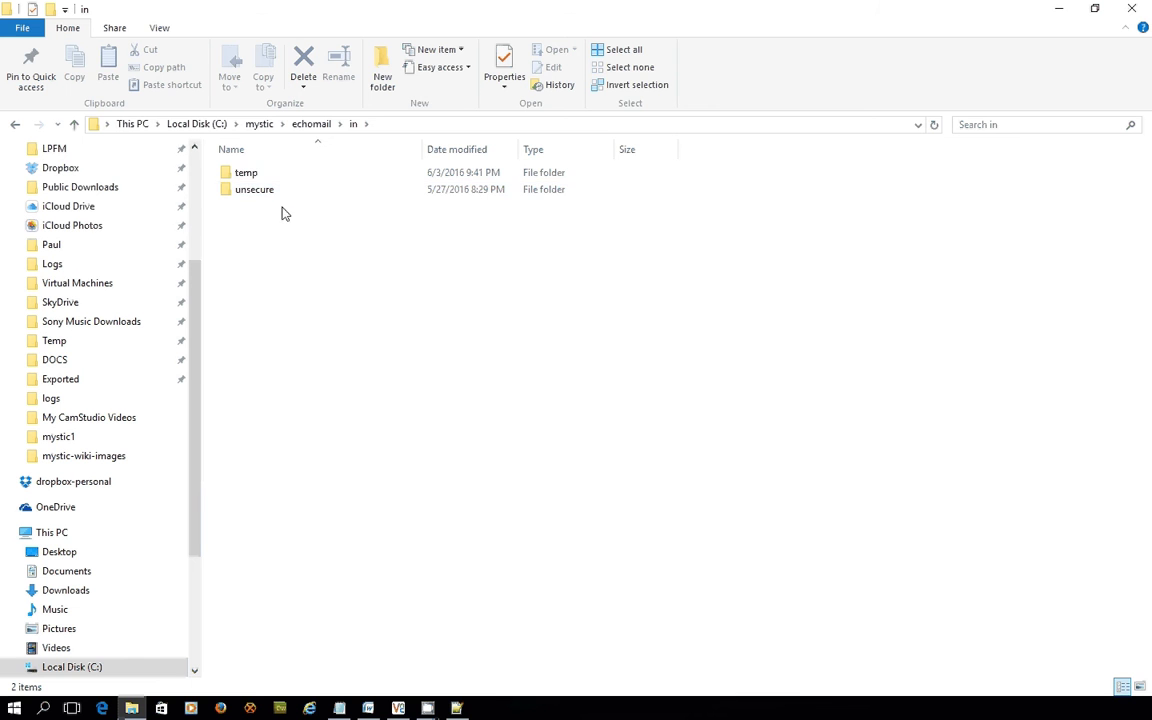
{"action": "double_click", "coordinate": [268, 176]}
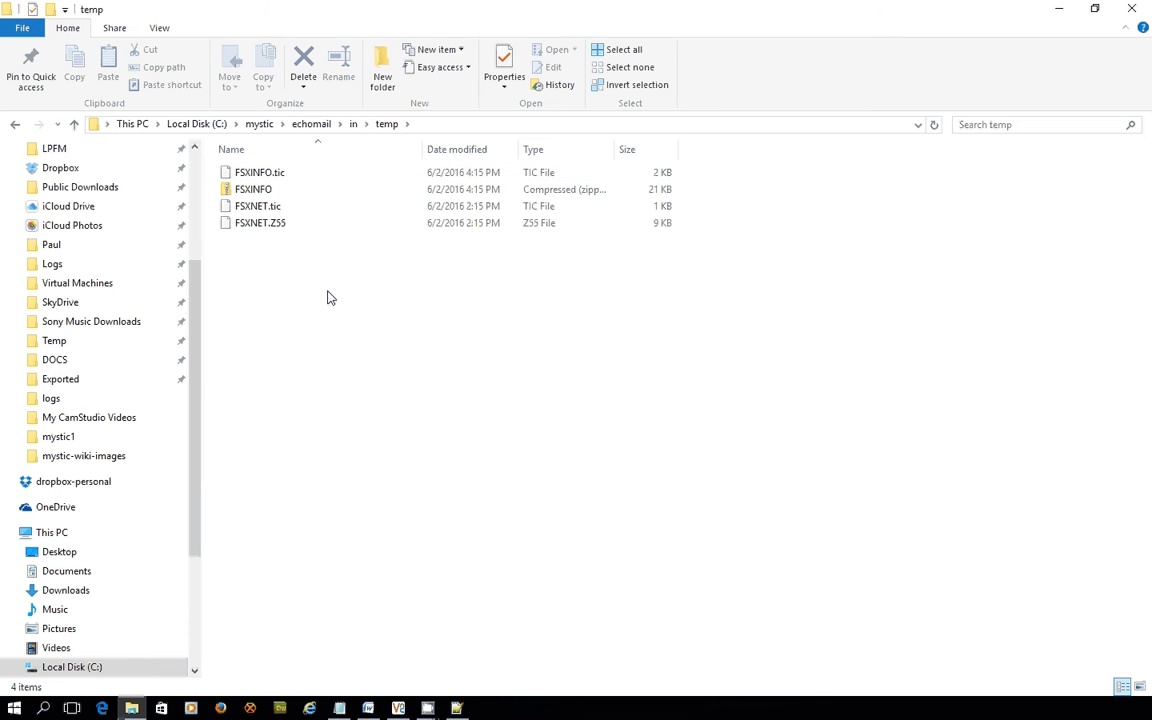
{"action": "left_click", "coordinate": [275, 193]}
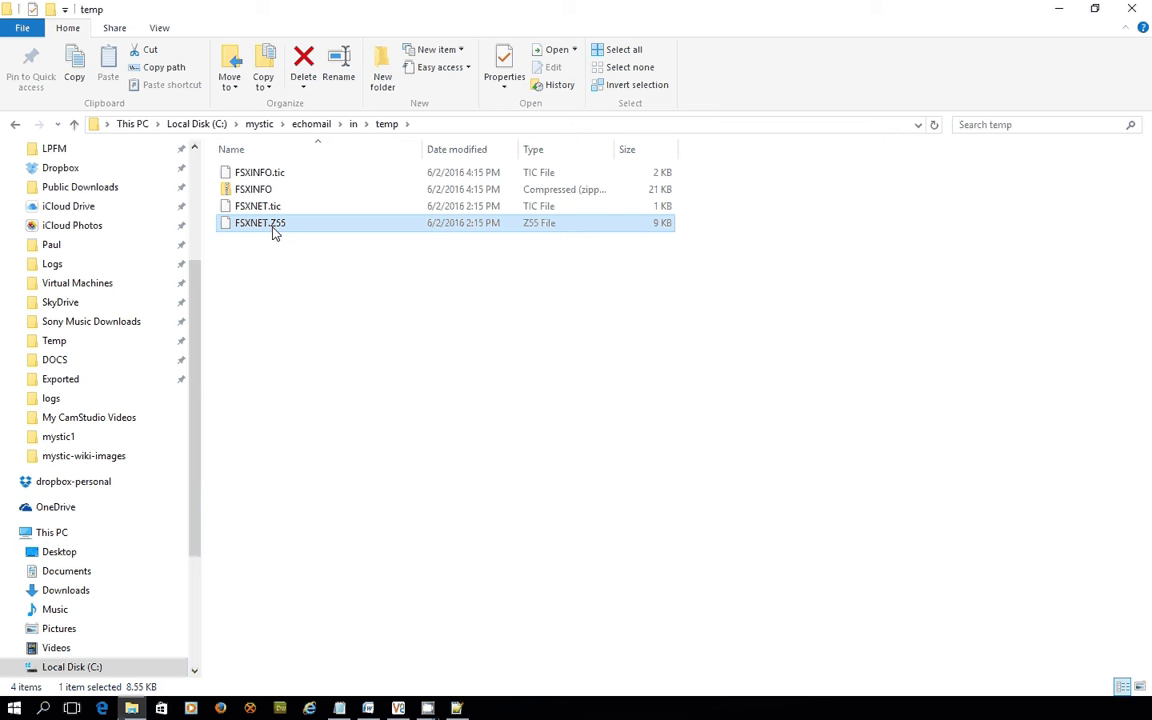
{"action": "left_click", "coordinate": [279, 175]}
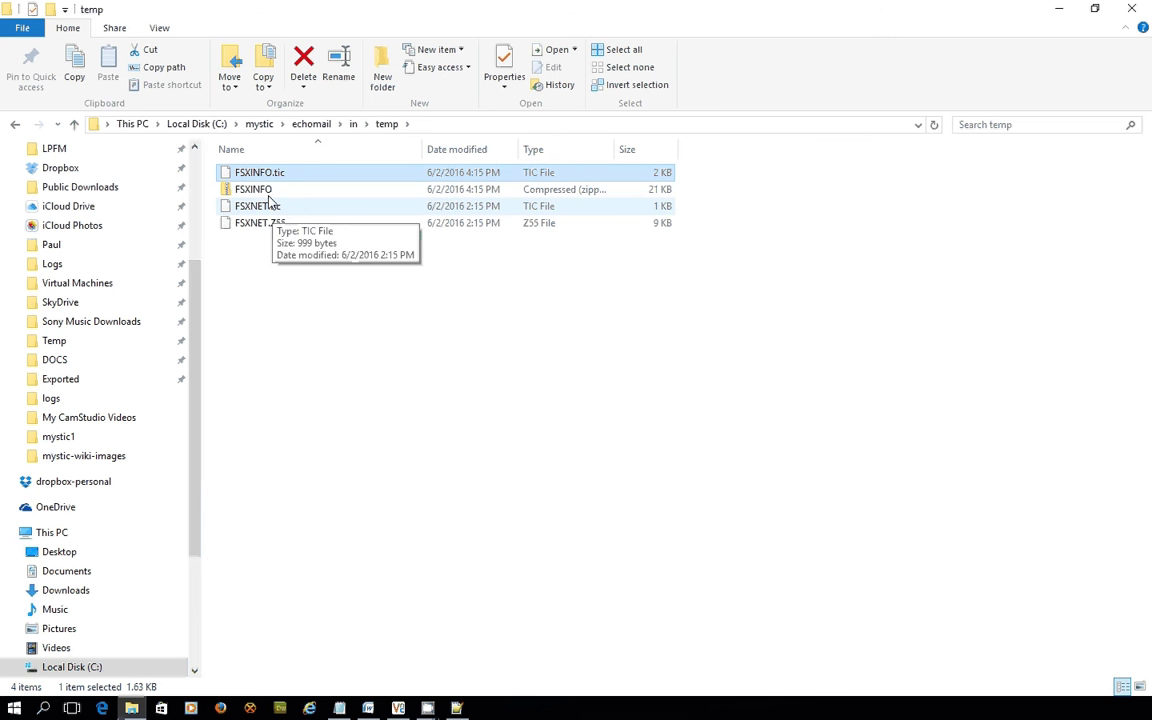
{"action": "right_click", "coordinate": [264, 177]}
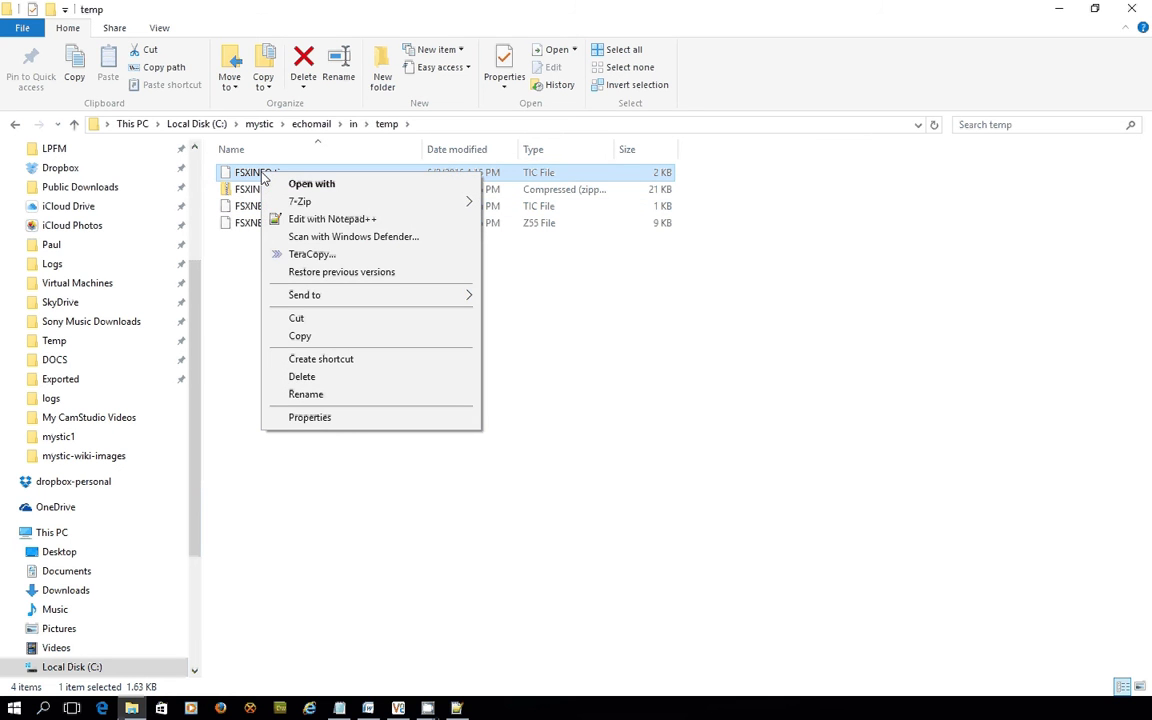
Open FSXINFO.tic in Notepad++ and review its Area FSX_INFO, Origin, From and Replaces FSXINFO.* lines.
{"action": "left_click", "coordinate": [311, 224]}
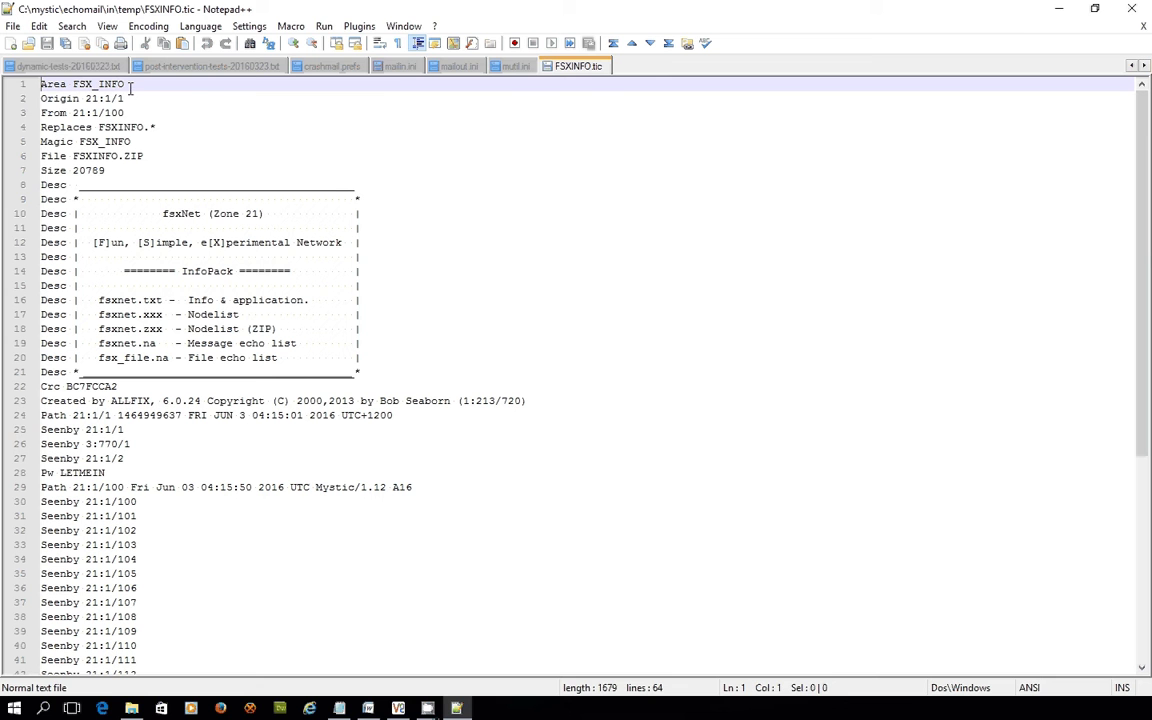
{"action": "left_click_drag", "start_coordinate": [124, 85], "coordinate": [73, 85]}
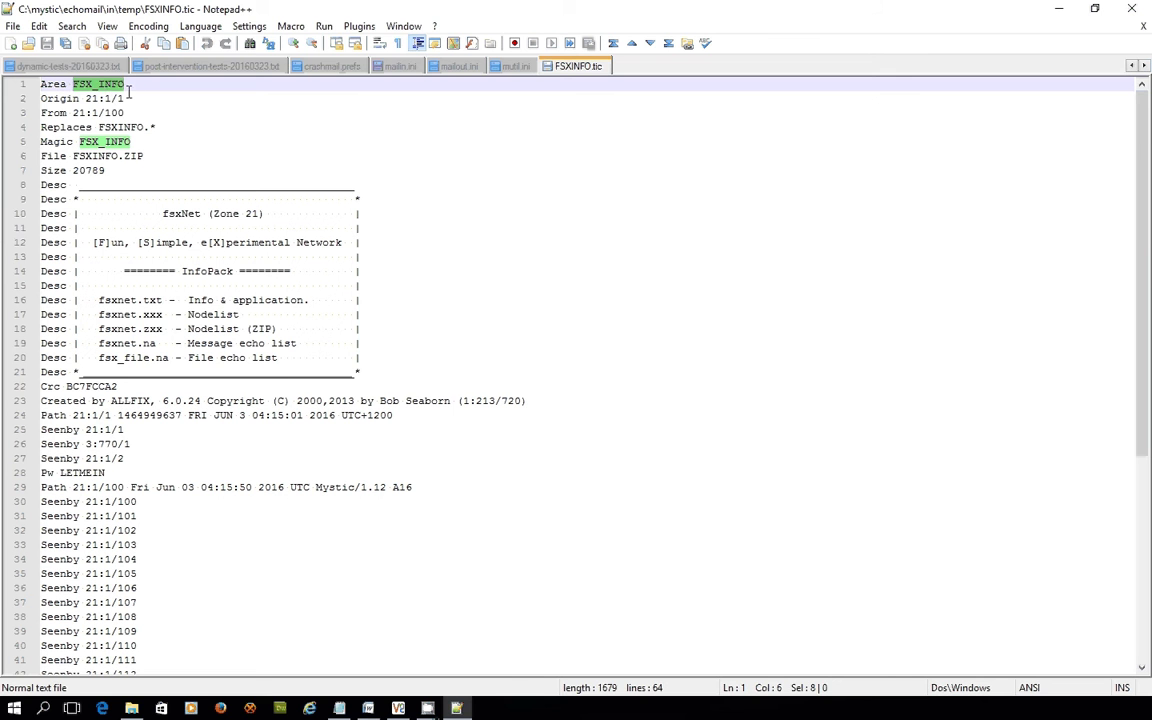
{"action": "left_click", "coordinate": [129, 97]}
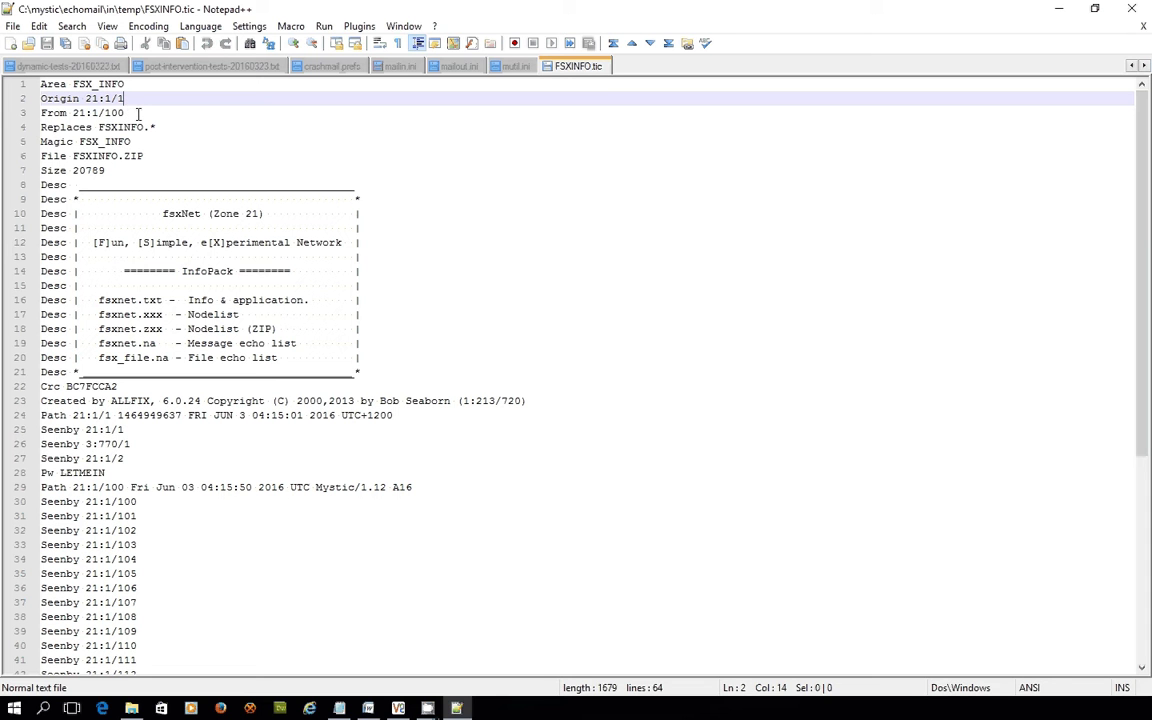
{"action": "left_click", "coordinate": [134, 113]}
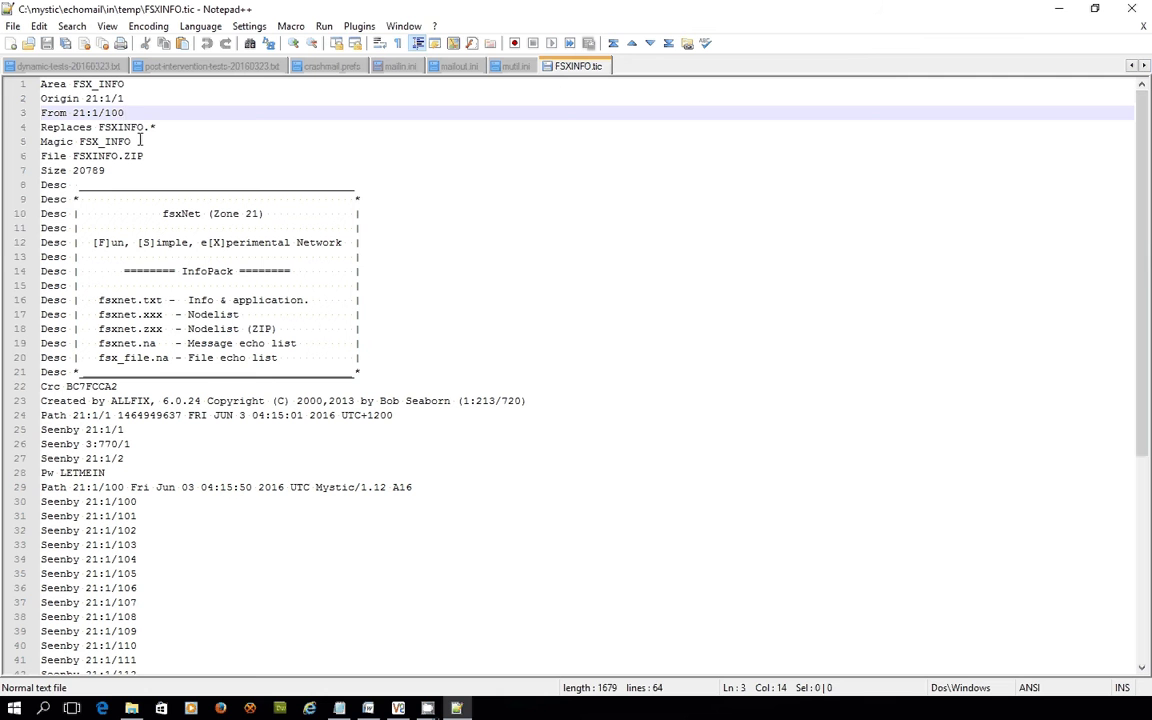
{"action": "left_click_drag", "start_coordinate": [155, 127], "coordinate": [97, 127]}
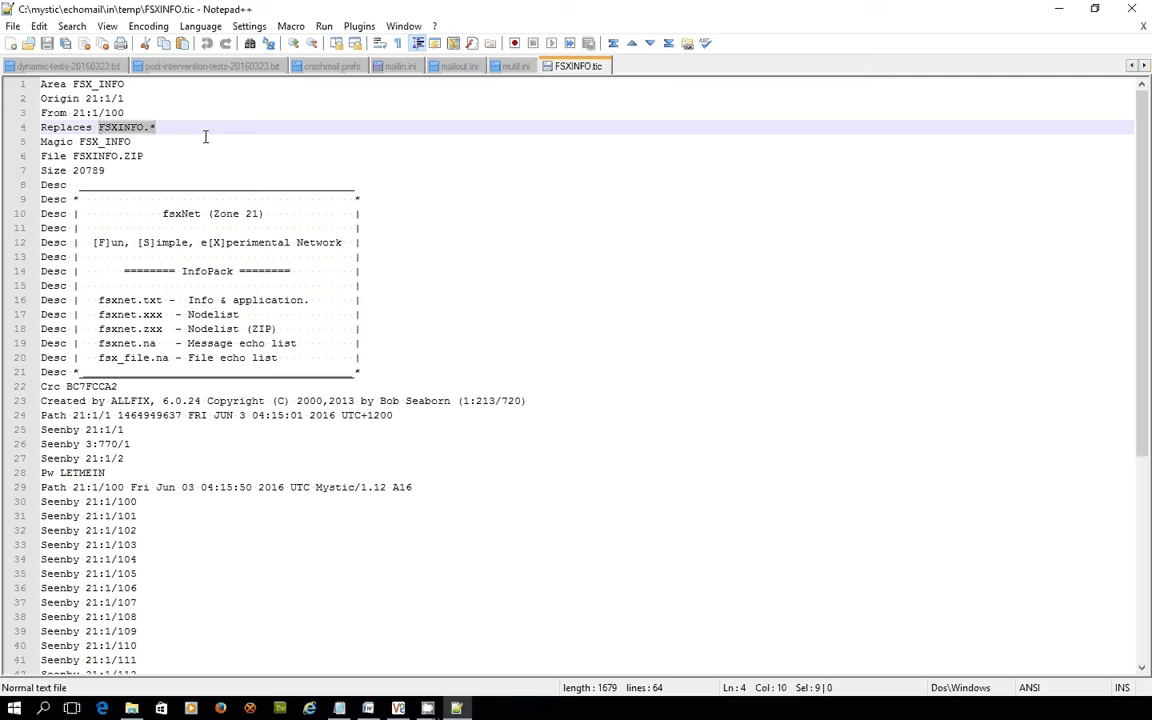
{"action": "left_click", "coordinate": [157, 127]}
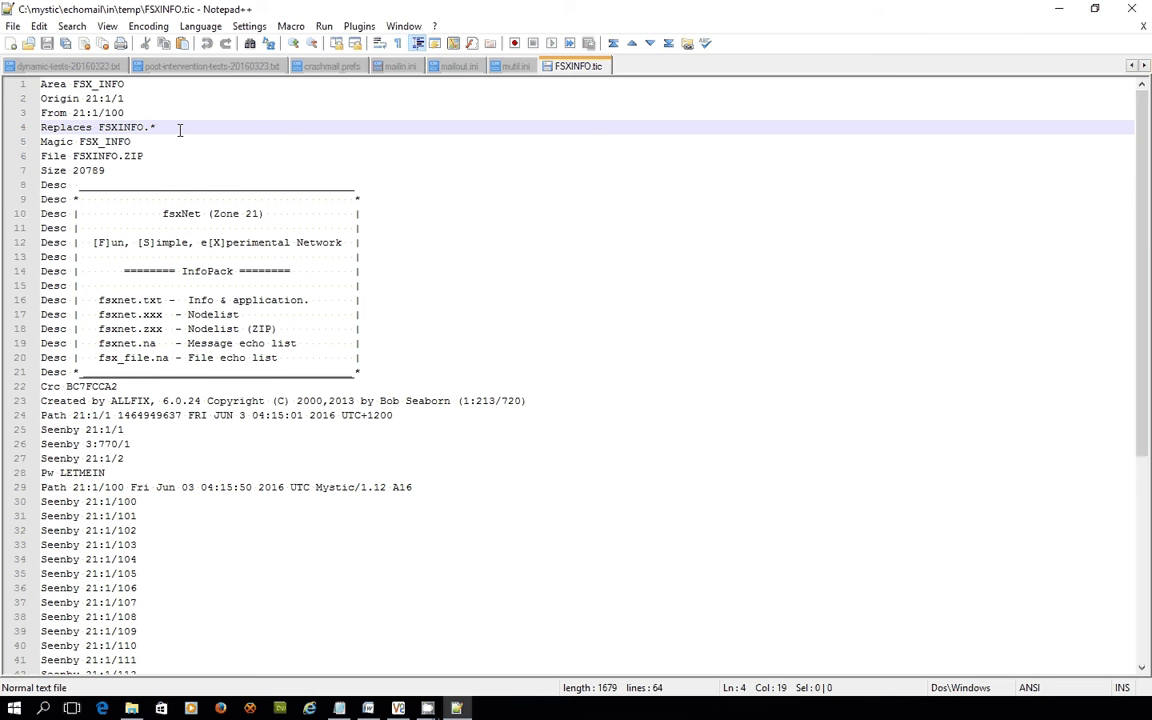
{"action": "scroll", "coordinate": [180, 130], "scroll_direction": "down", "scroll_amount": 1}
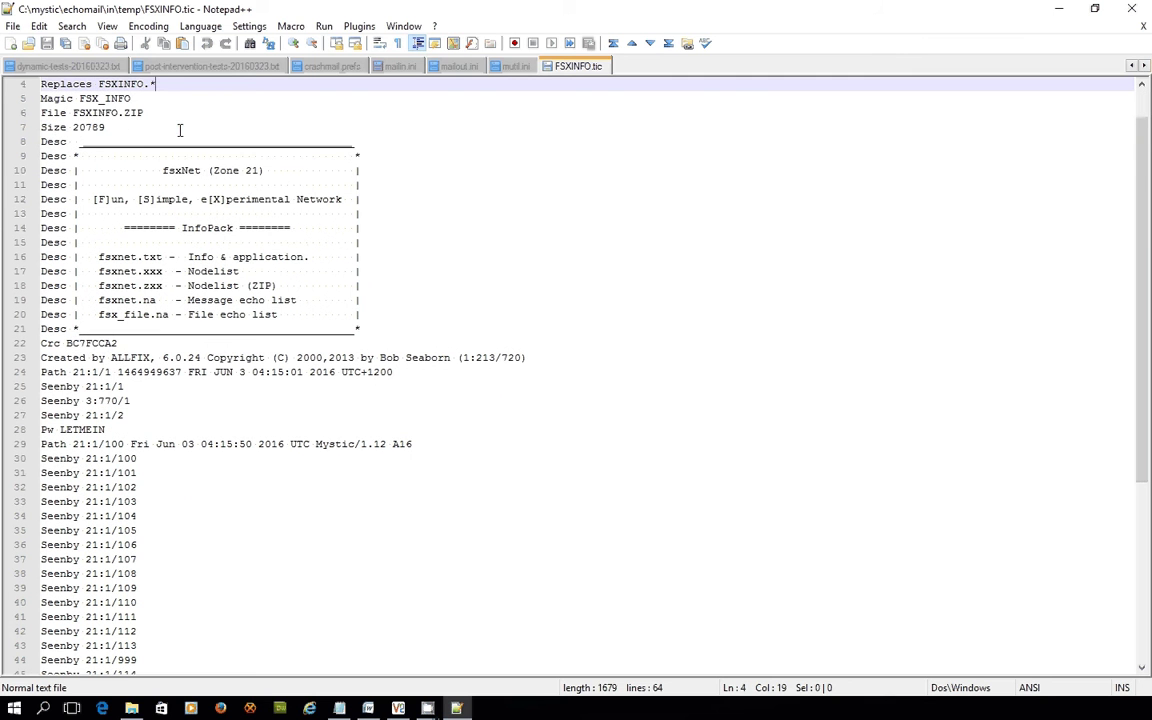
{"action": "left_click_drag", "start_coordinate": [106, 127], "coordinate": [37, 127]}
{"action": "left_click", "coordinate": [121, 127]}
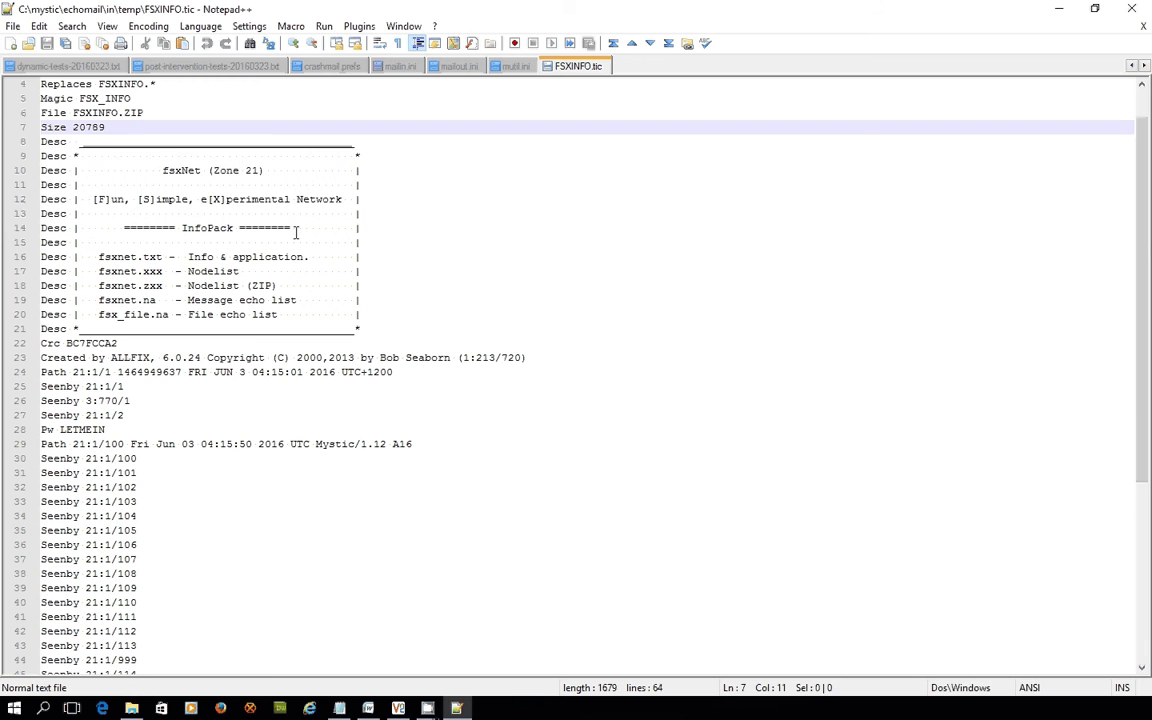
{"action": "left_click_drag", "start_coordinate": [40, 139], "coordinate": [358, 318]}
{"action": "left_click", "coordinate": [388, 240]}
{"action": "scroll", "coordinate": [340, 233], "scroll_direction": "down", "scroll_amount": 2}
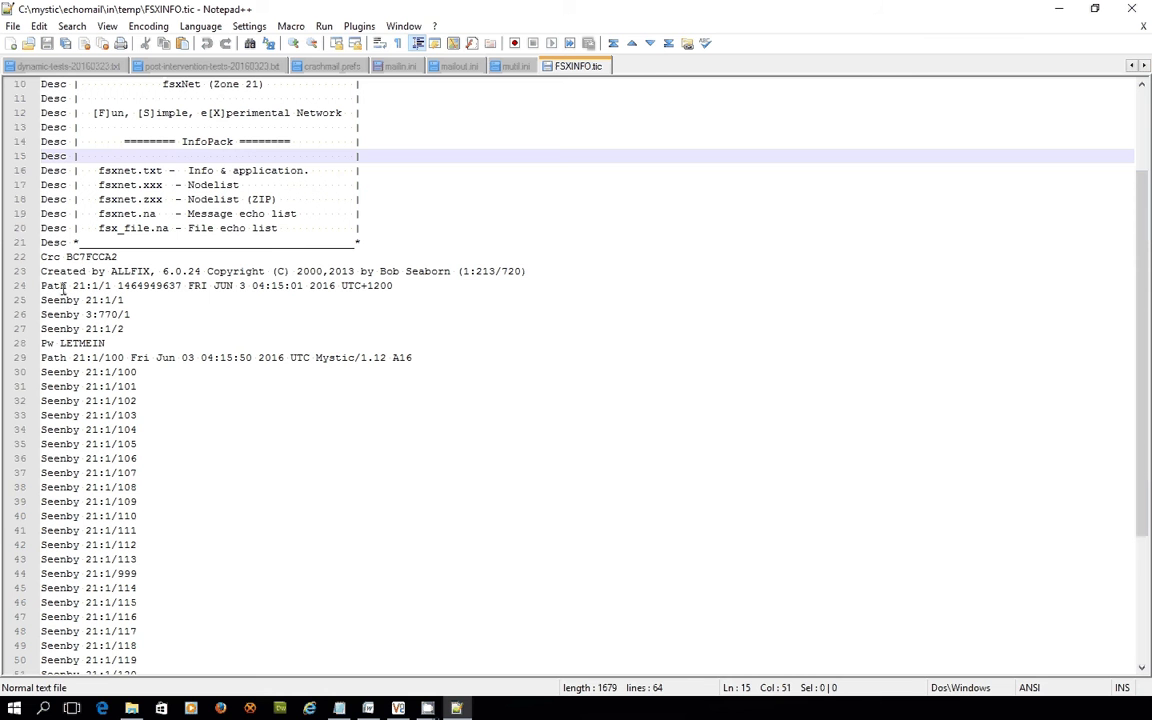
{"action": "left_click_drag", "start_coordinate": [118, 257], "coordinate": [41, 257]}
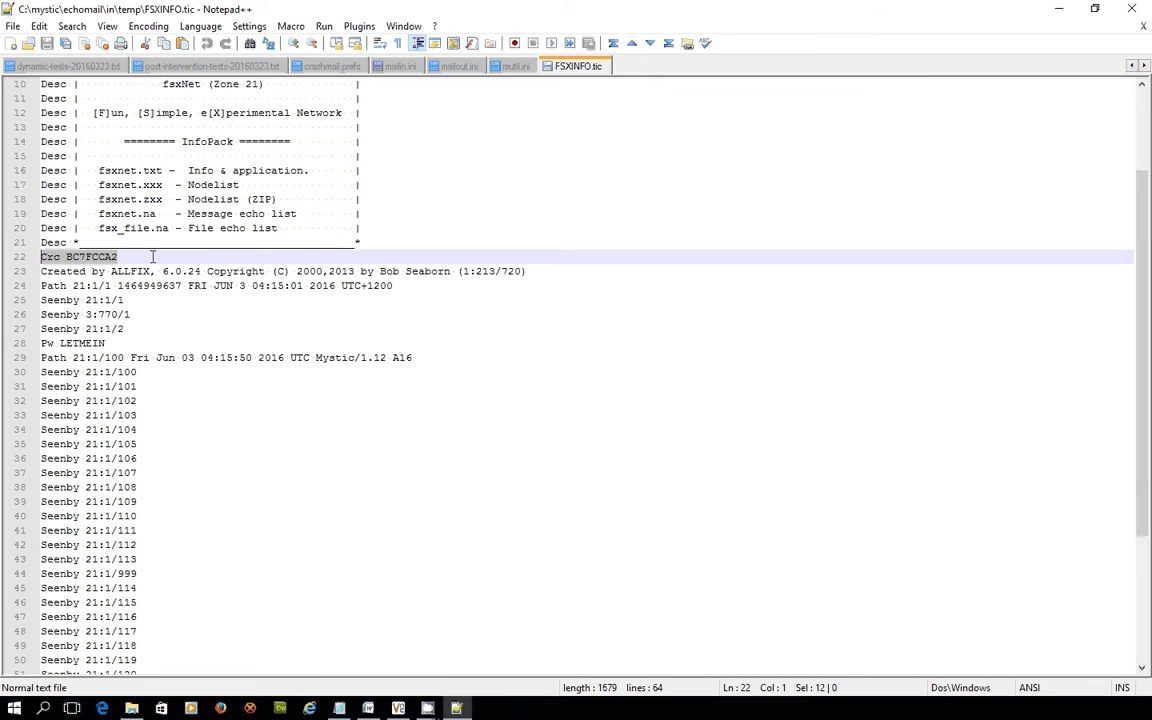
{"action": "scroll", "coordinate": [137, 268], "scroll_direction": "down", "scroll_amount": 1}
{"action": "scroll", "coordinate": [134, 270], "scroll_direction": "down", "scroll_amount": 1}
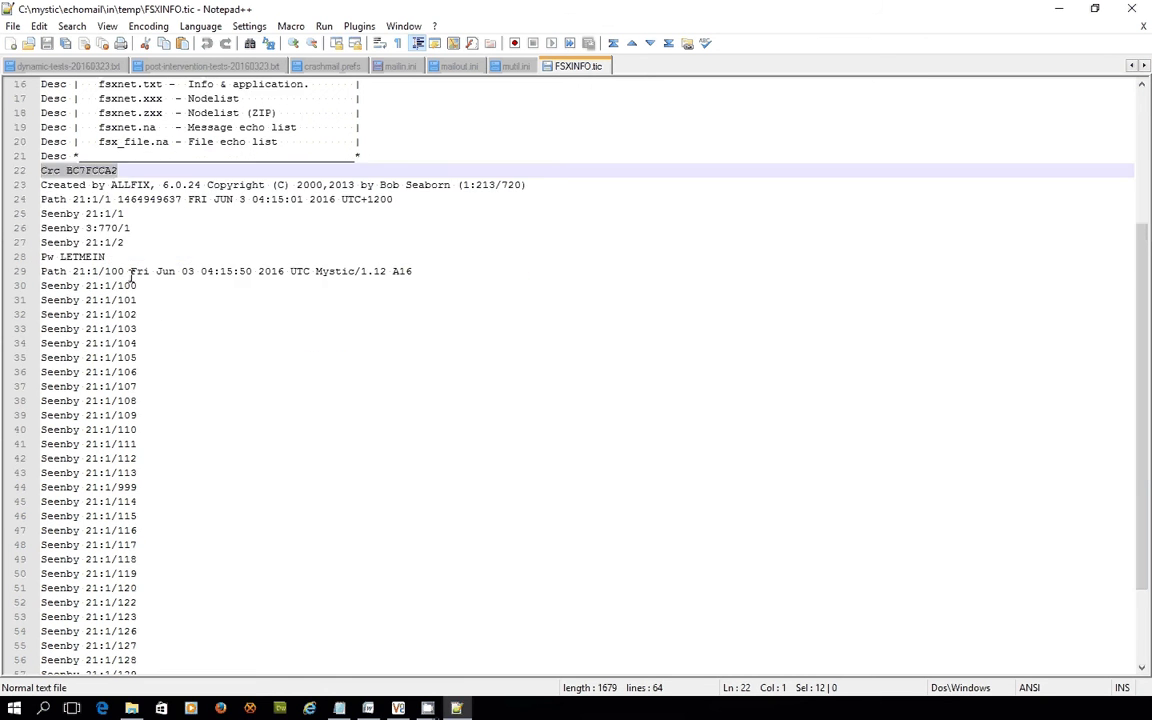
{"action": "scroll", "coordinate": [133, 272], "scroll_direction": "down", "scroll_amount": 3}
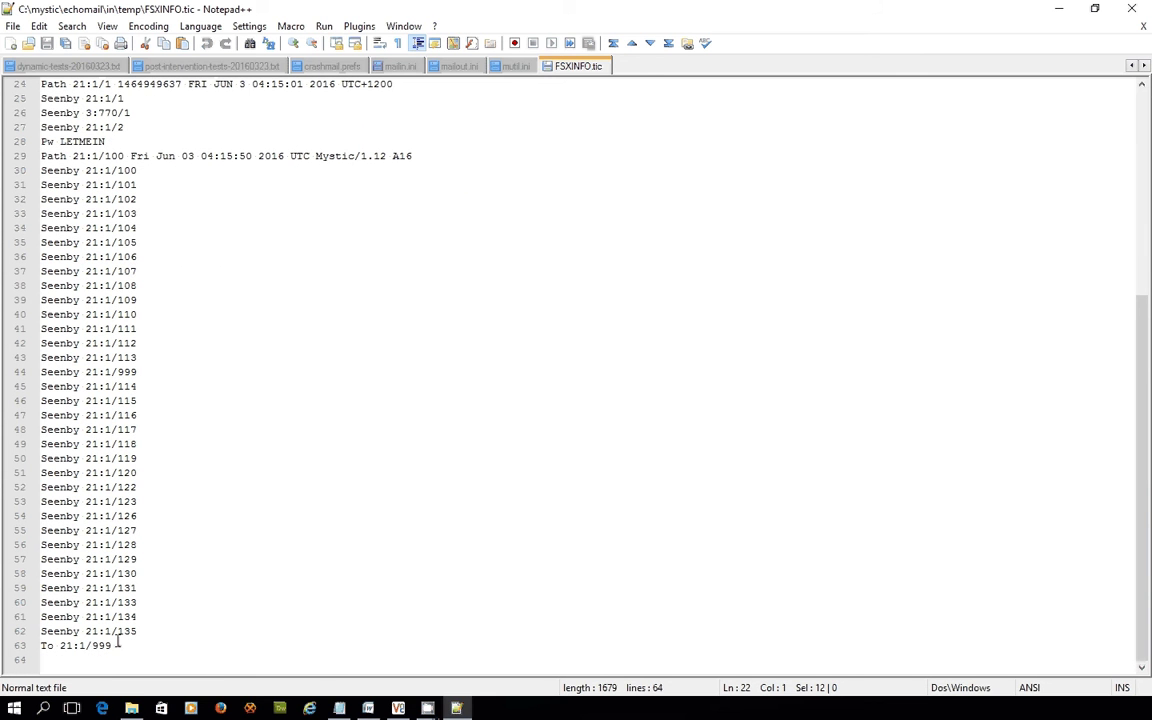
{"action": "left_click_drag", "start_coordinate": [112, 645], "coordinate": [38, 645]}
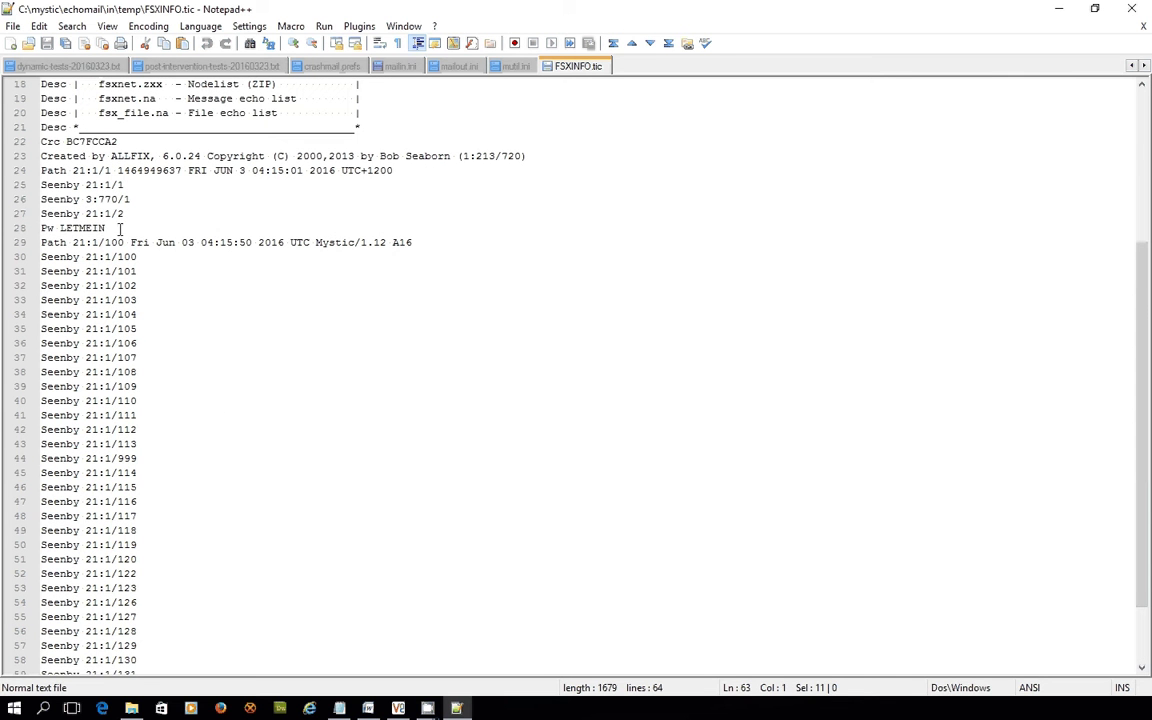
{"action": "left_click", "coordinate": [112, 228]}
{"action": "left_click_drag", "start_coordinate": [112, 228], "coordinate": [60, 228]}
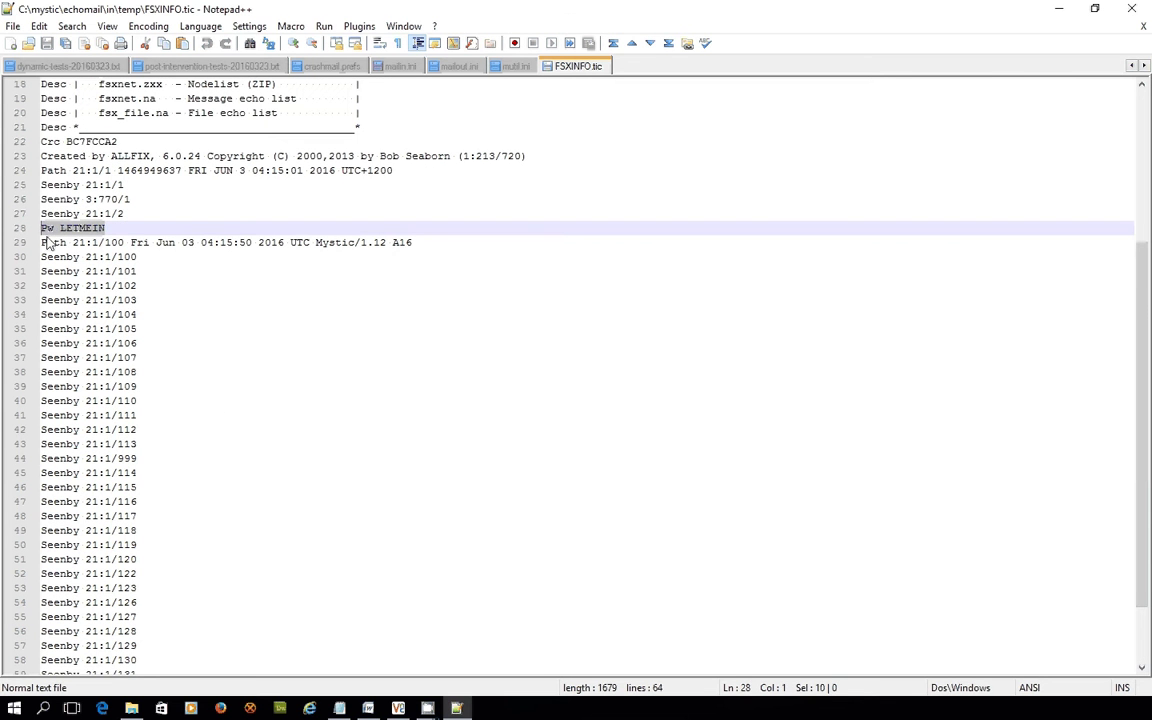
{"action": "left_click", "coordinate": [181, 267]}
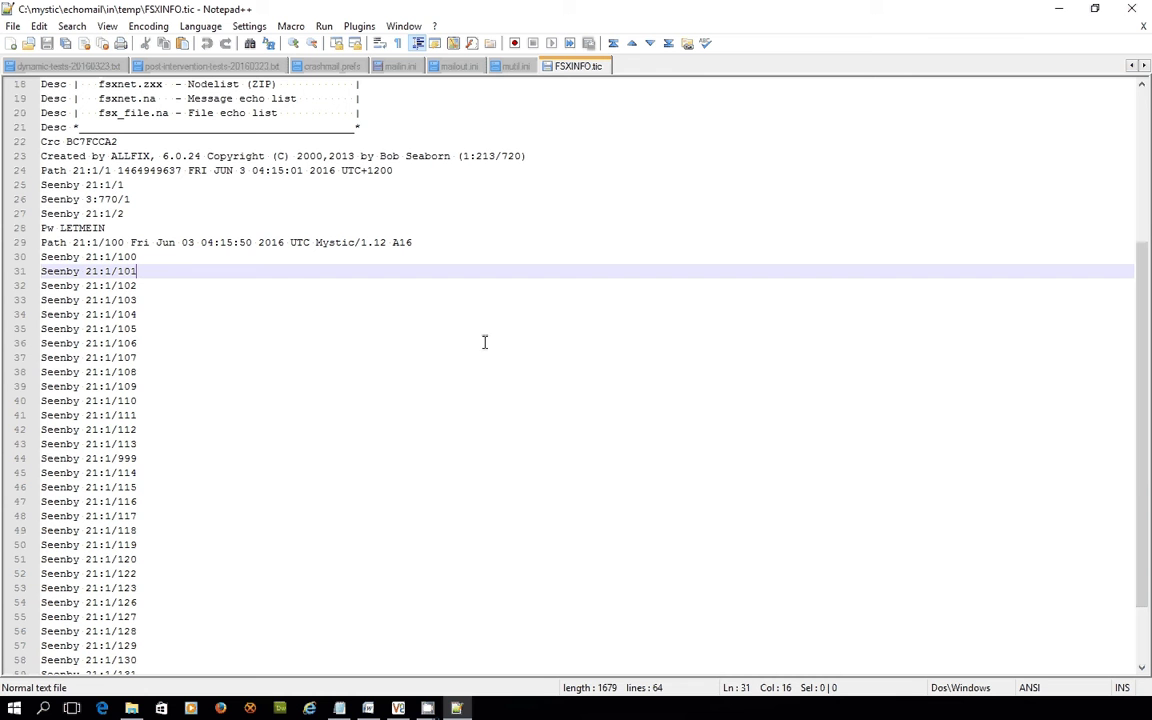
{"action": "scroll", "coordinate": [128, 287], "scroll_direction": "up", "scroll_amount": 2}
{"action": "scroll", "coordinate": [128, 287], "scroll_direction": "up", "scroll_amount": 4}
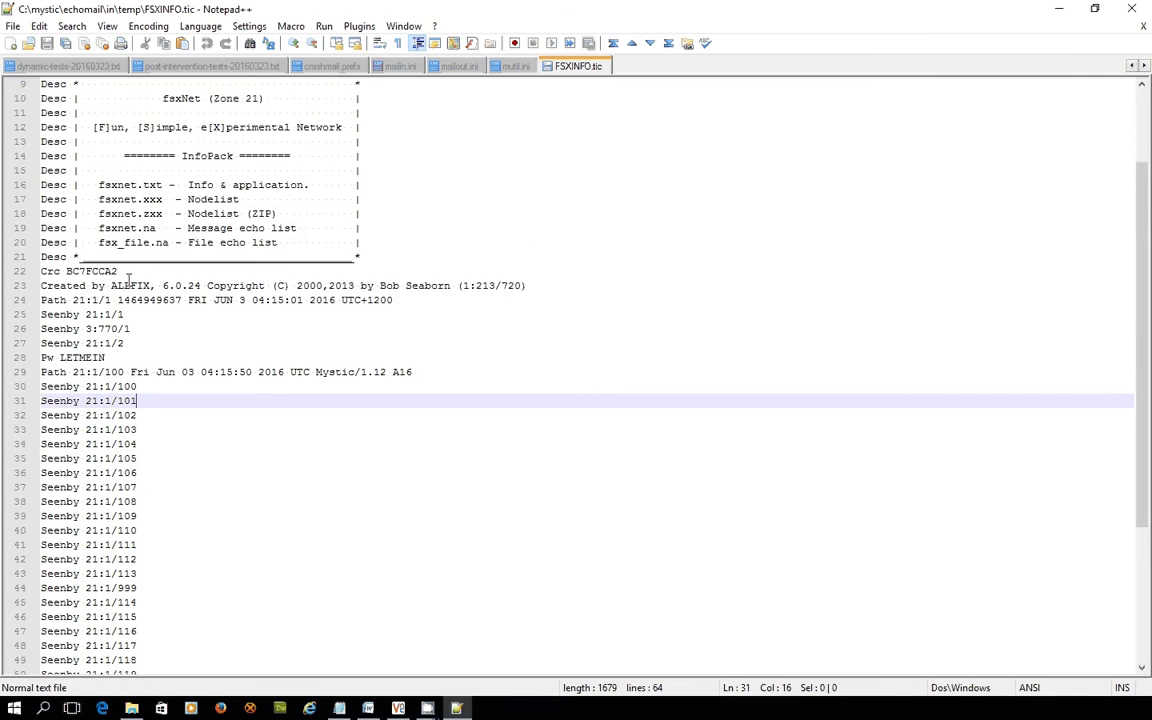
{"action": "scroll", "coordinate": [112, 402], "scroll_direction": "down", "scroll_amount": 2}
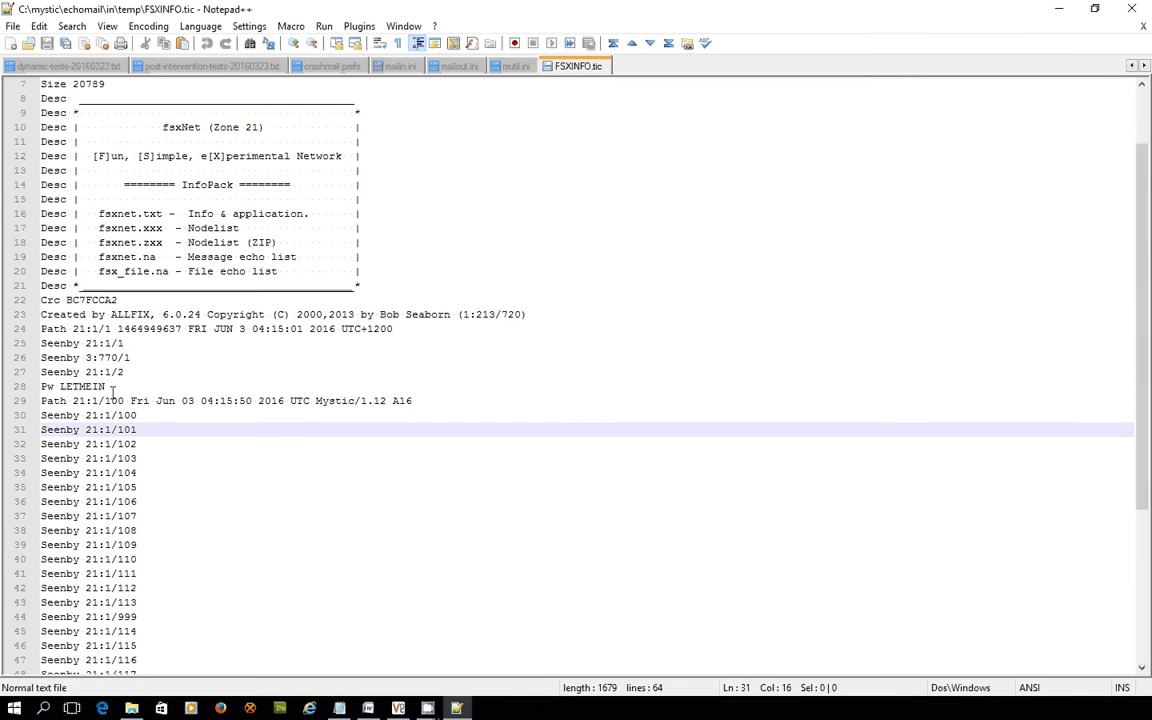
{"action": "left_click_drag", "start_coordinate": [105, 387], "coordinate": [60, 387]}
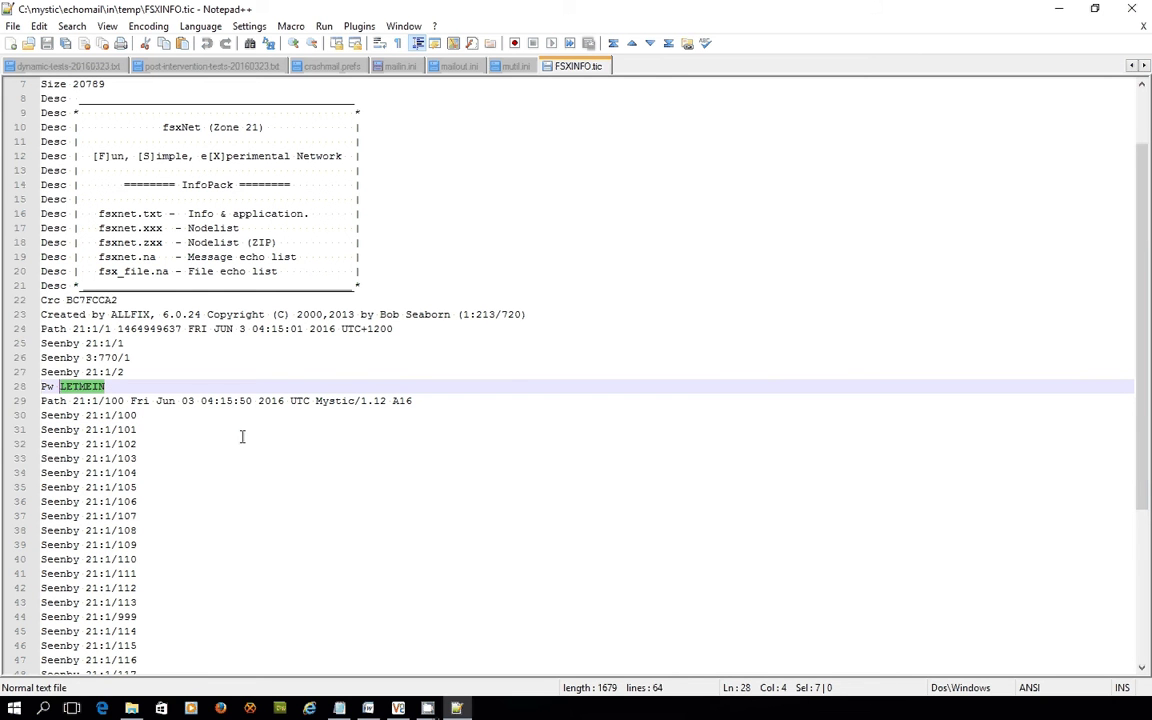
{"action": "scroll", "coordinate": [493, 148], "scroll_direction": "up", "scroll_amount": 2}
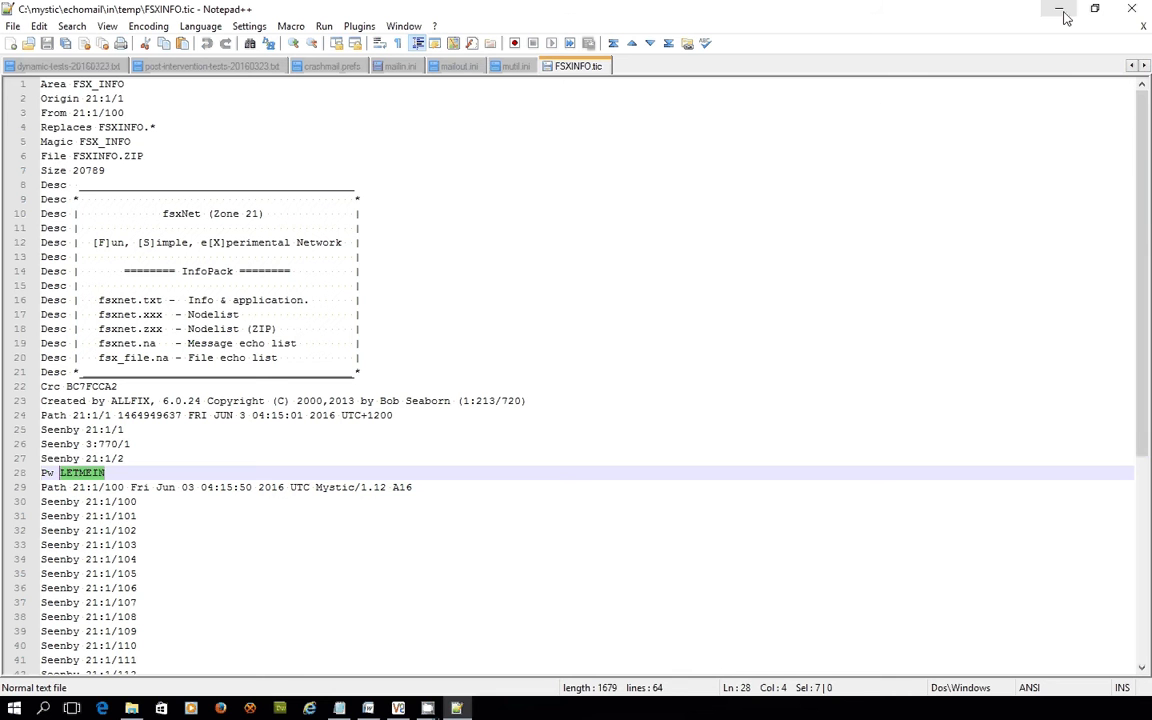
Review mailin.ini's allow_replace, auto_create, dir_prefix and 21:1/100 node override settings.
{"action": "left_click", "coordinate": [509, 67]}
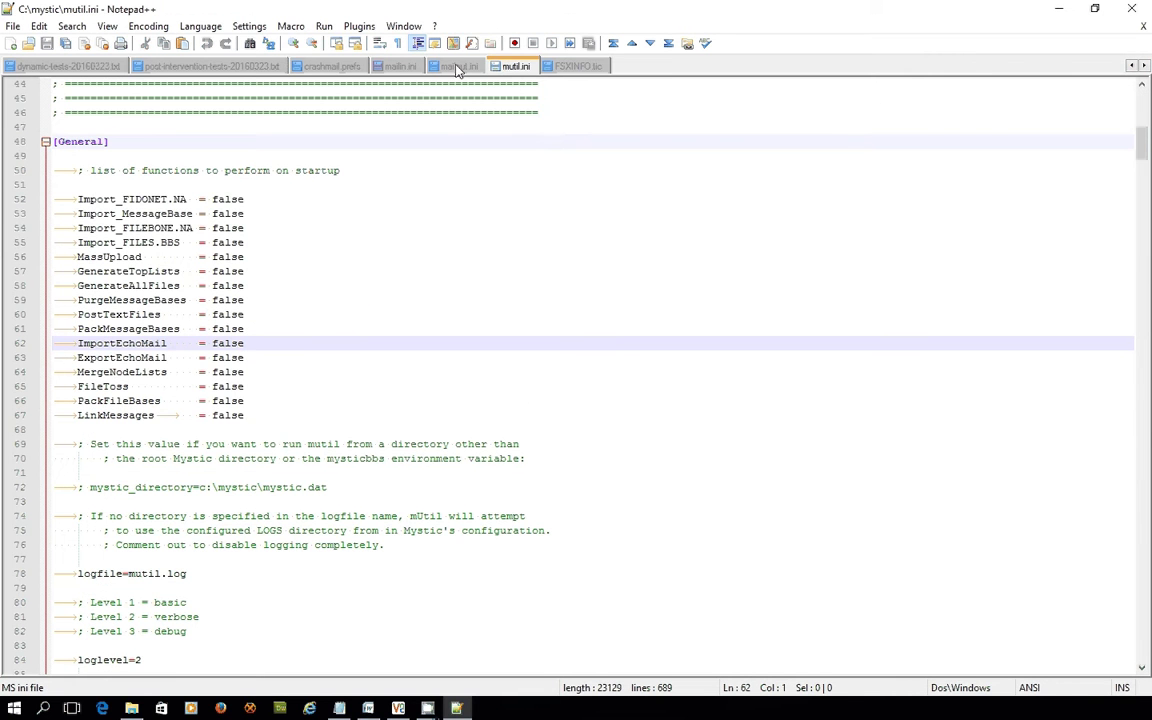
{"action": "left_click", "coordinate": [392, 66]}
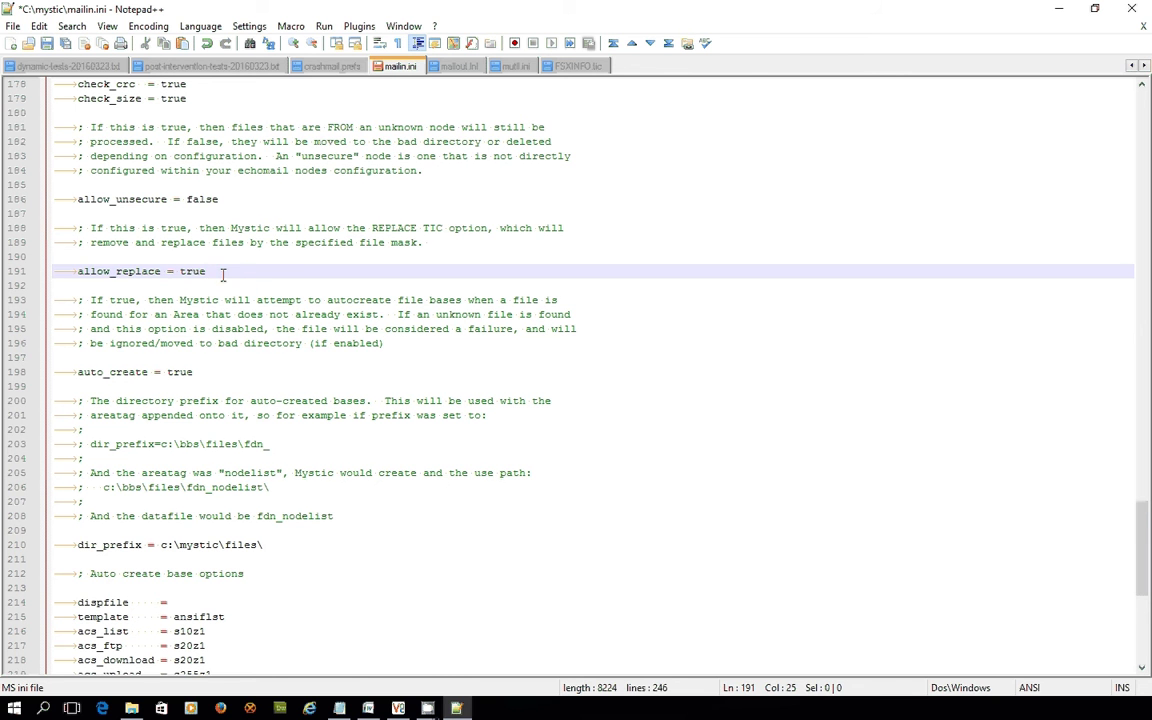
{"action": "scroll", "coordinate": [222, 275], "scroll_direction": "down", "scroll_amount": 2}
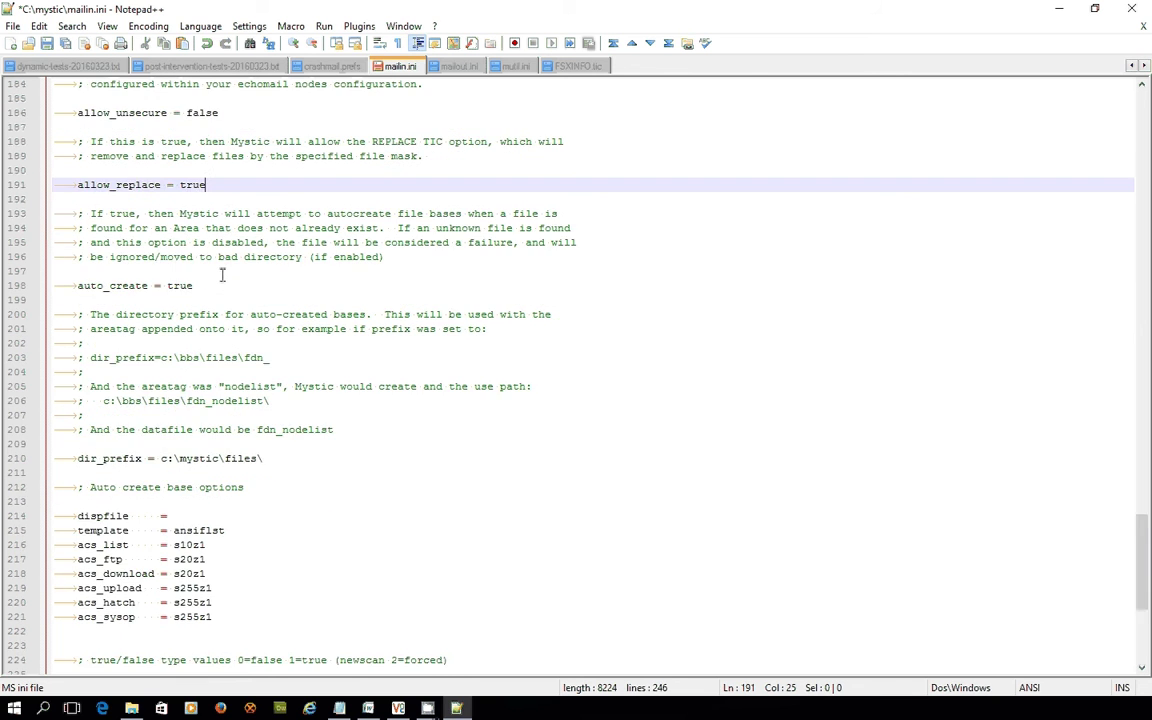
{"action": "scroll", "coordinate": [222, 275], "scroll_direction": "down", "scroll_amount": 1}
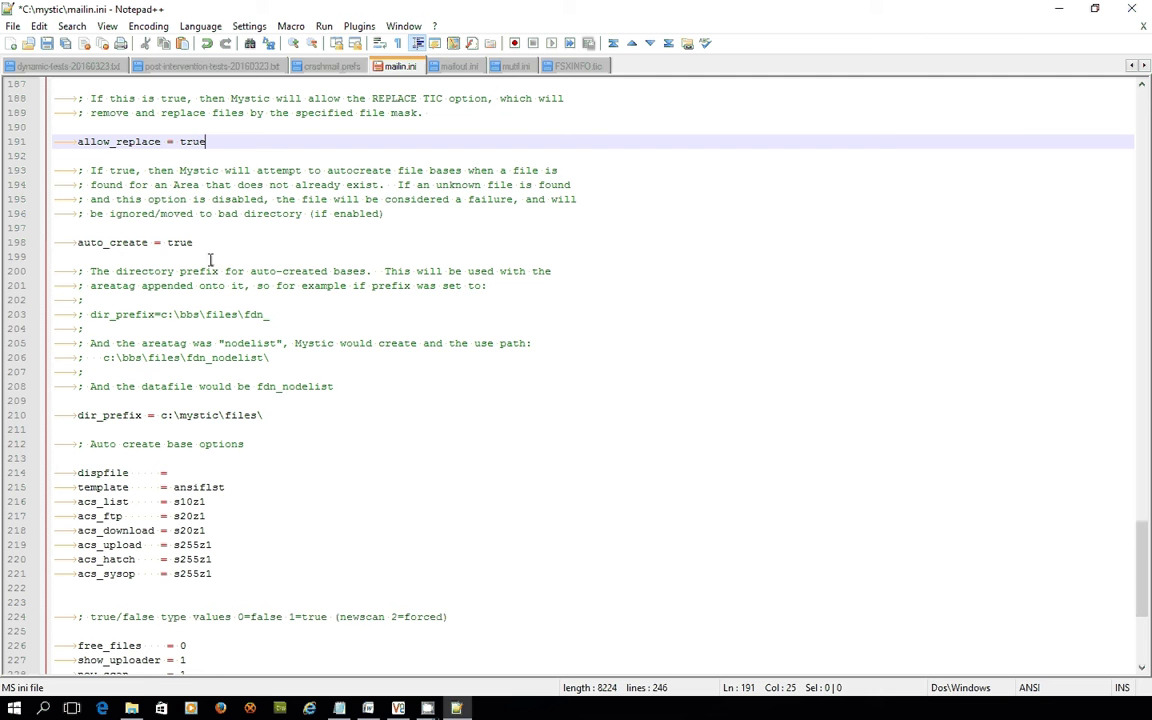
{"action": "left_click", "coordinate": [208, 247]}
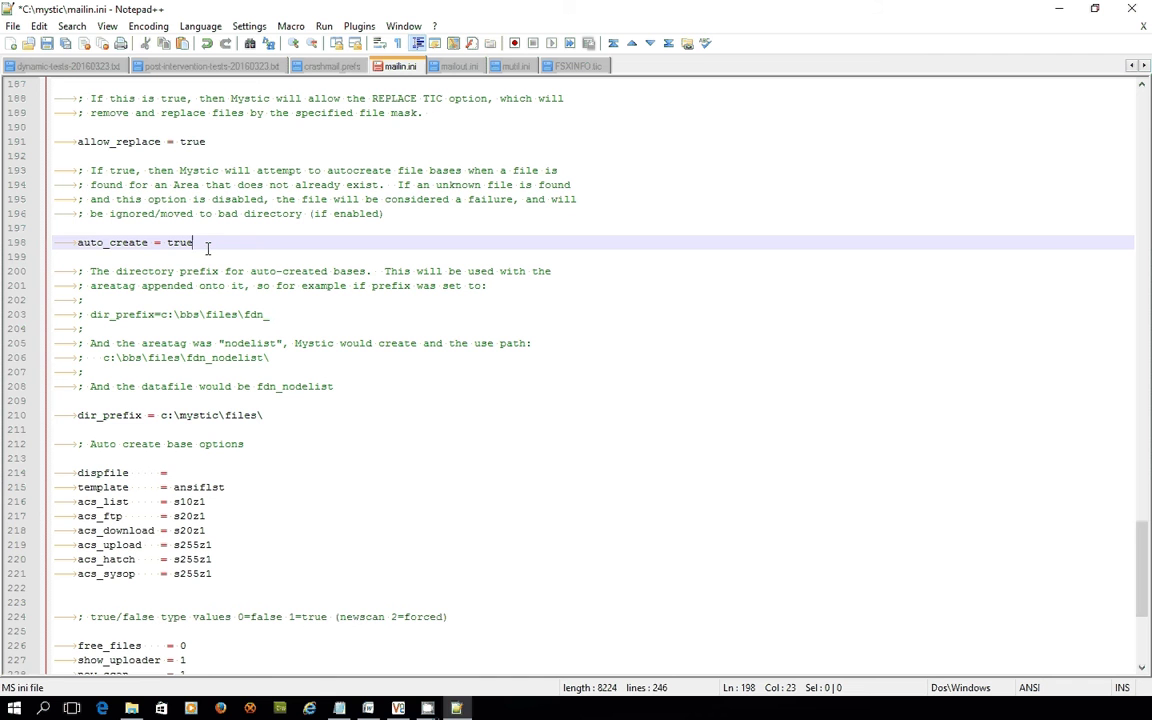
{"action": "scroll", "coordinate": [208, 250], "scroll_direction": "down", "scroll_amount": 3}
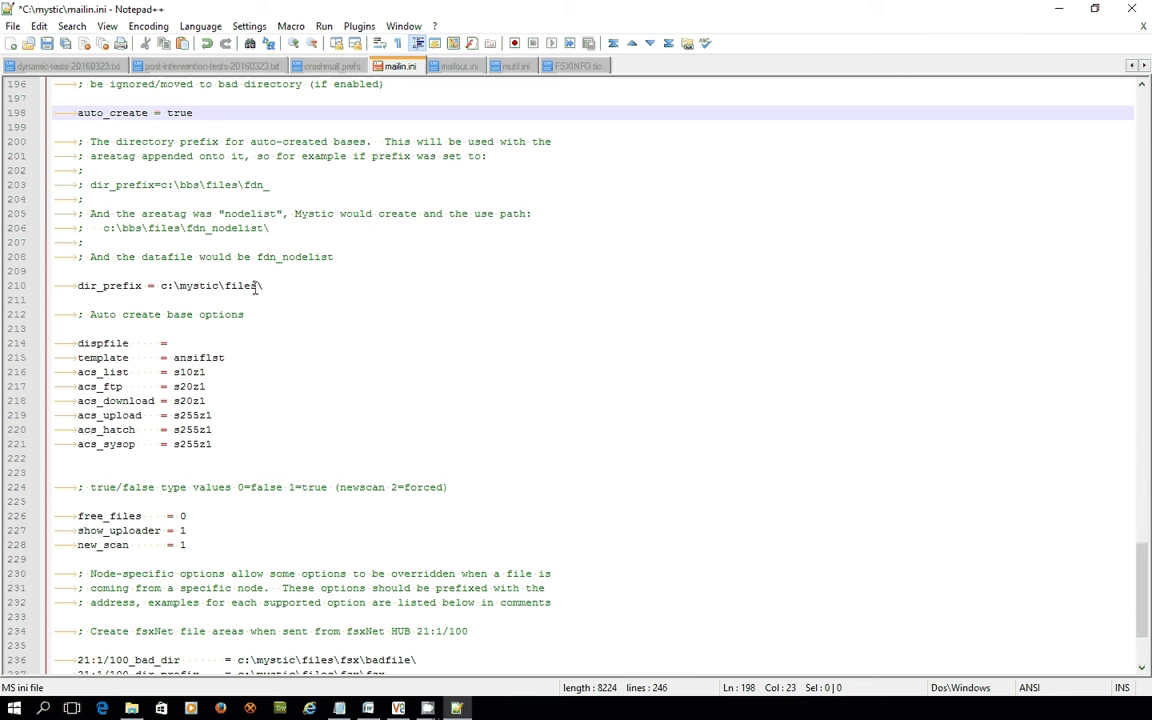
{"action": "scroll", "coordinate": [255, 285], "scroll_direction": "down", "scroll_amount": 2}
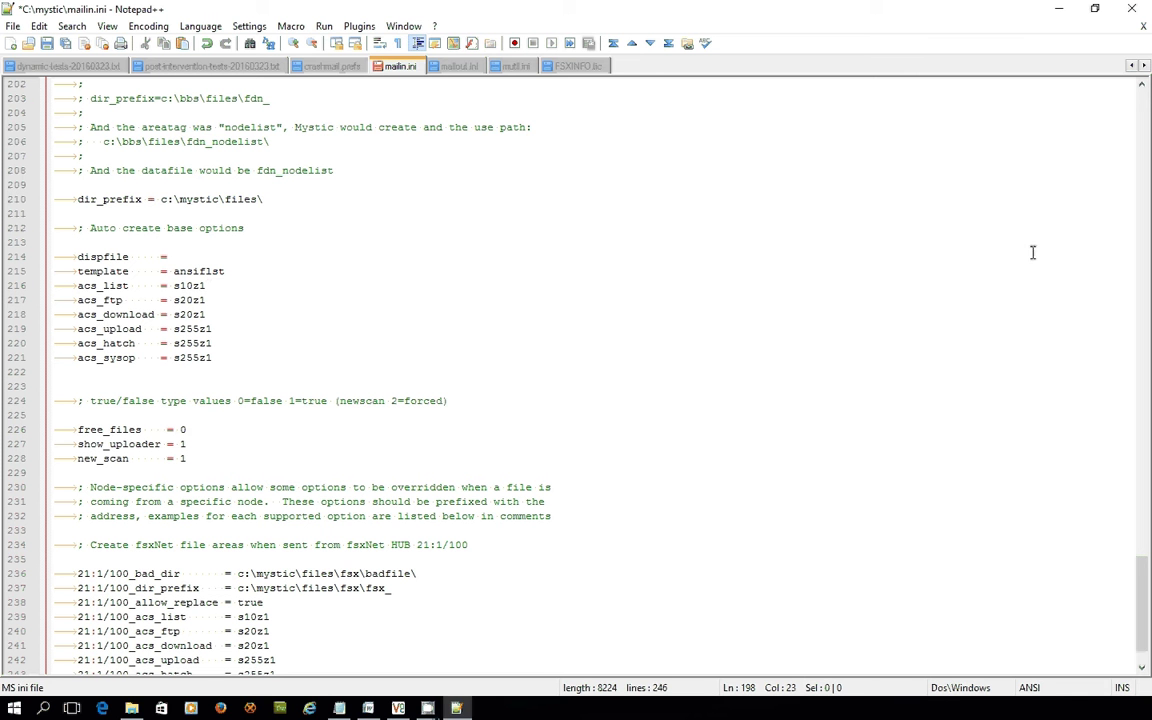
Launch Mystic Configuration and check the fsxNet and Local message groups.
{"action": "left_click", "coordinate": [1059, 9]}
{"action": "left_click", "coordinate": [1060, 10]}
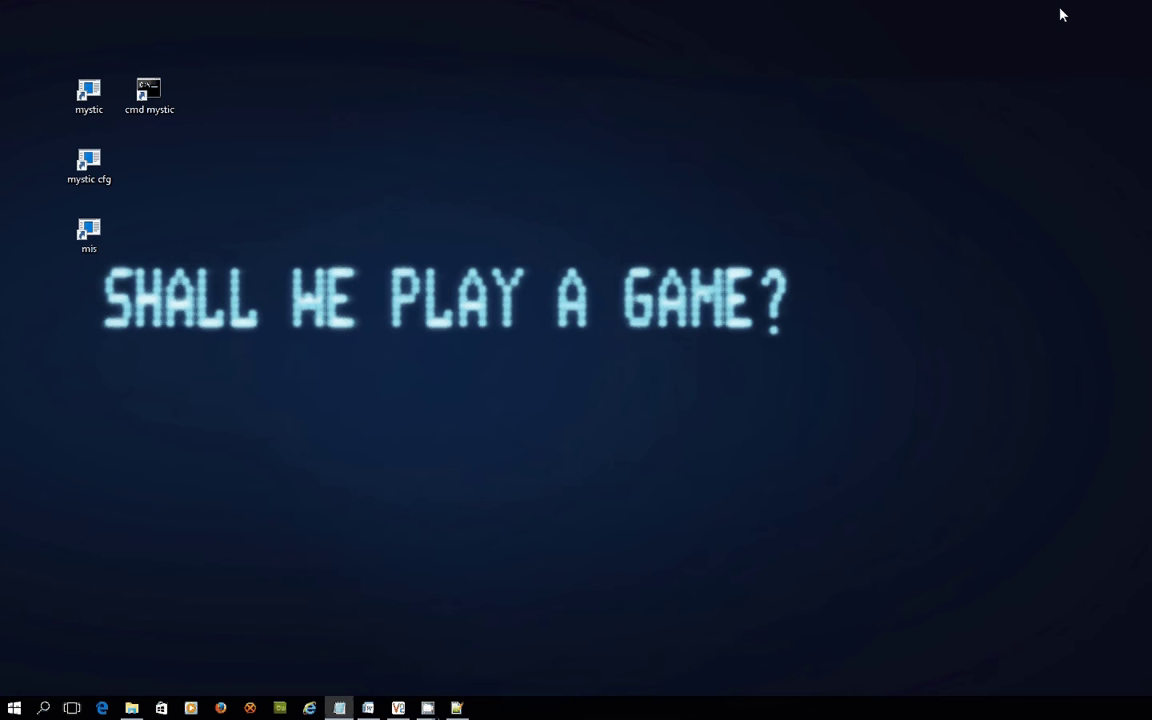
{"action": "double_click", "coordinate": [86, 168]}
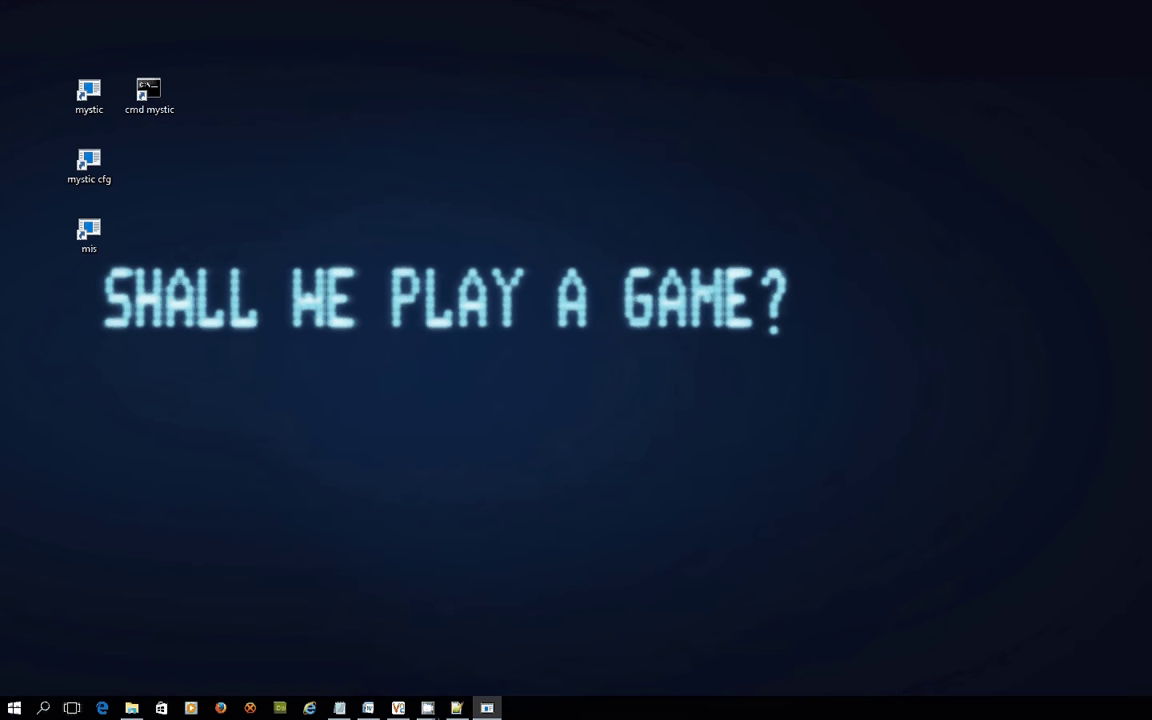
{"action": "left_click_drag", "start_coordinate": [797, 134], "coordinate": [537, 111]}
{"action": "key", "text": "Right"}
{"action": "key", "text": "Right"}
{"action": "key", "text": "Return"}
{"action": "key", "text": "Down"}
{"action": "key", "text": "Down"}
{"action": "key", "text": "Down"}
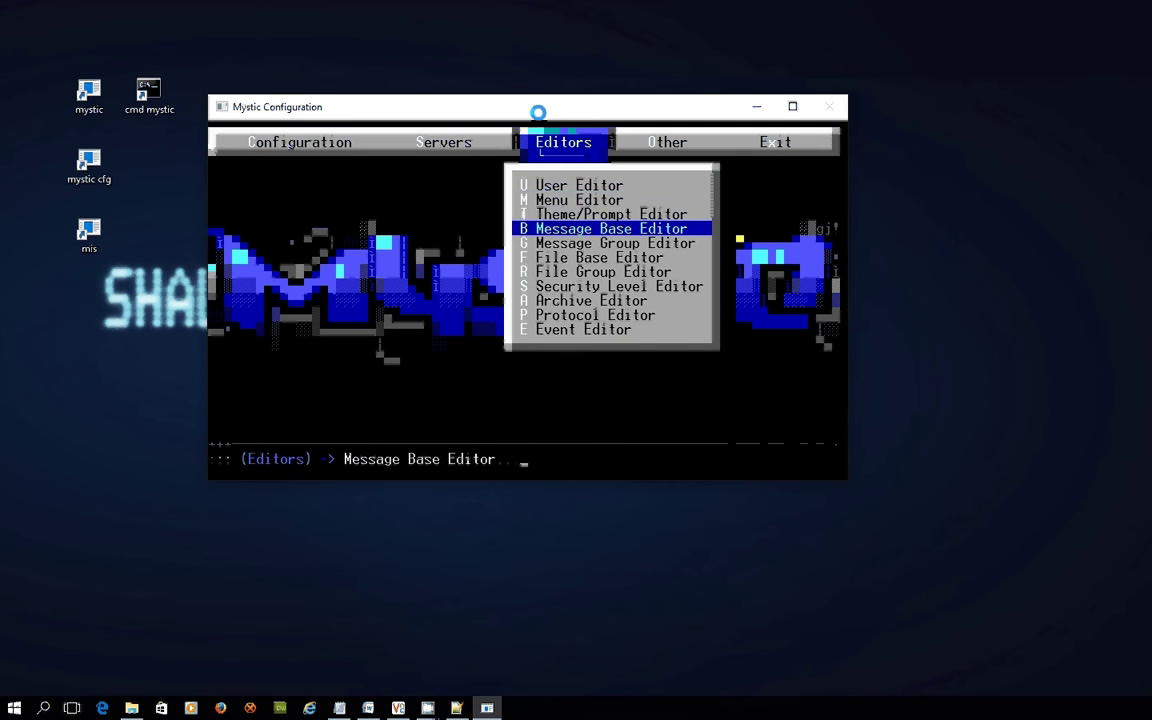
{"action": "key", "text": "Down"}
{"action": "key", "text": "Return"}
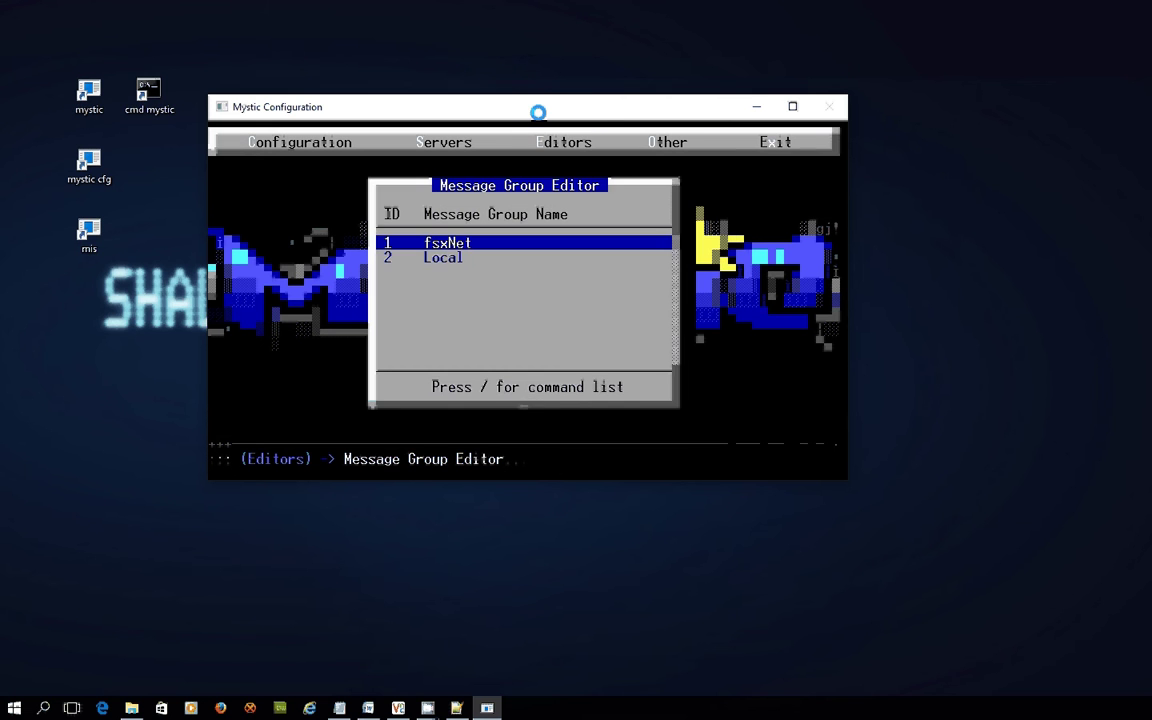
{"action": "key", "text": "Down"}
{"action": "key", "text": "Up"}
{"action": "key", "text": "Down"}
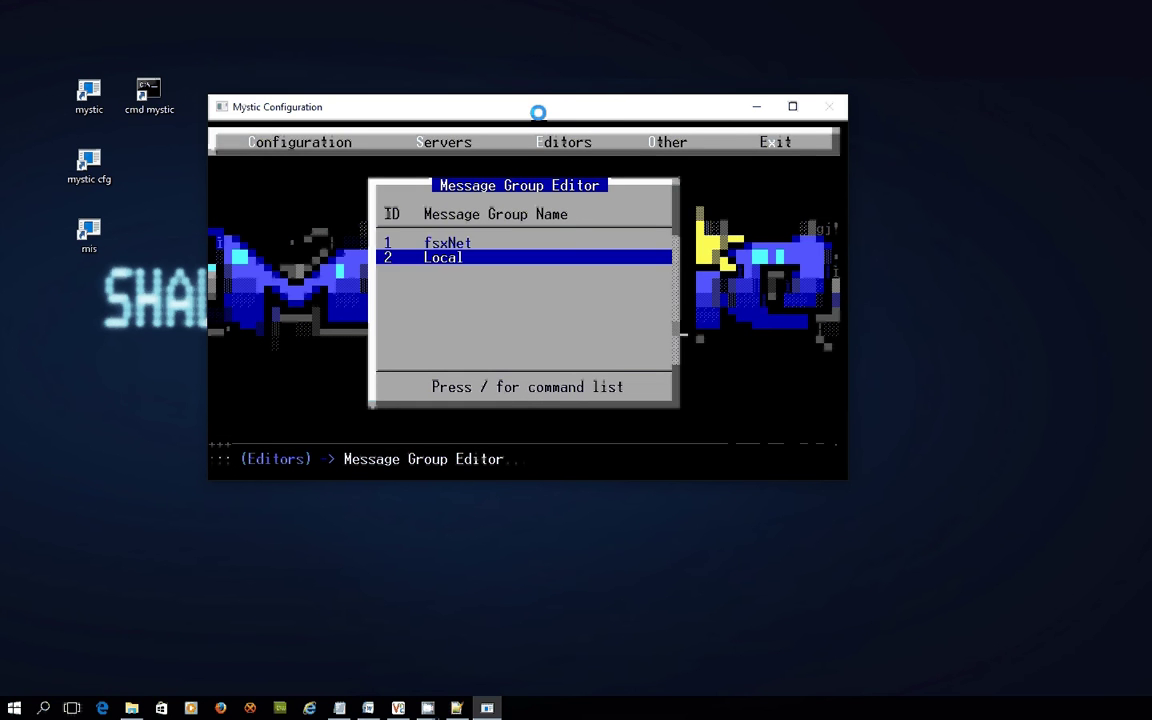
{"action": "key", "text": "Escape"}
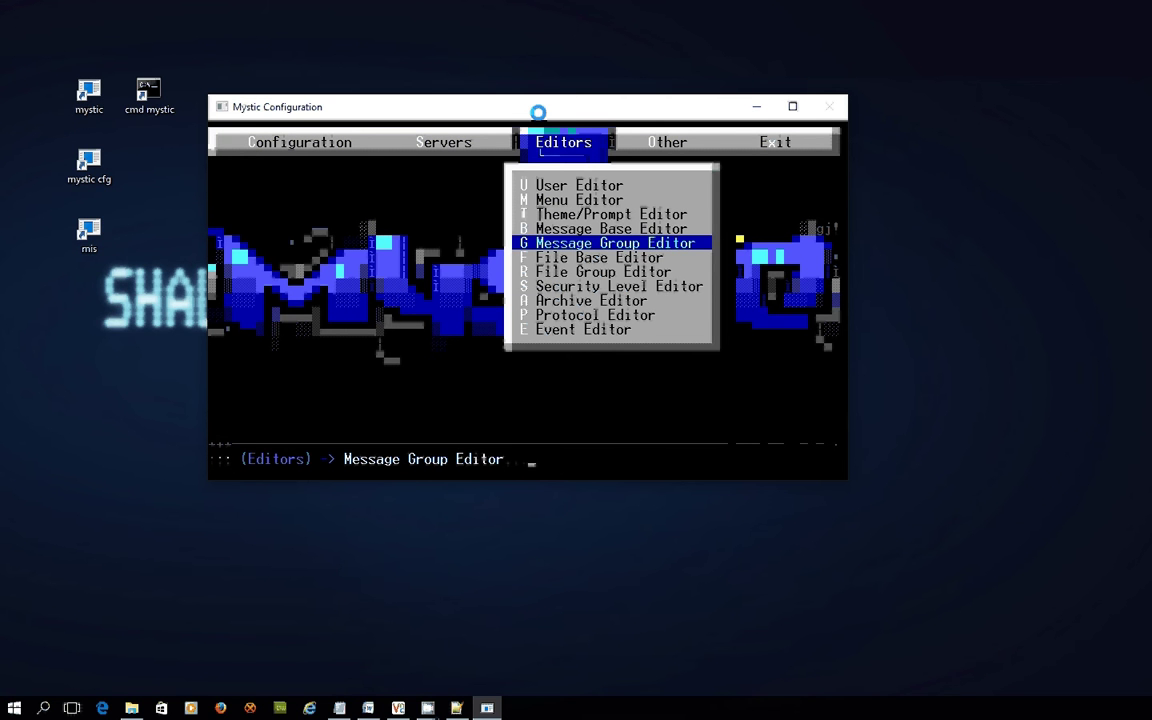
Rename file group 1 to fsxNet in the File Group Editor.
{"action": "key", "text": "Down"}
{"action": "key", "text": "Down"}
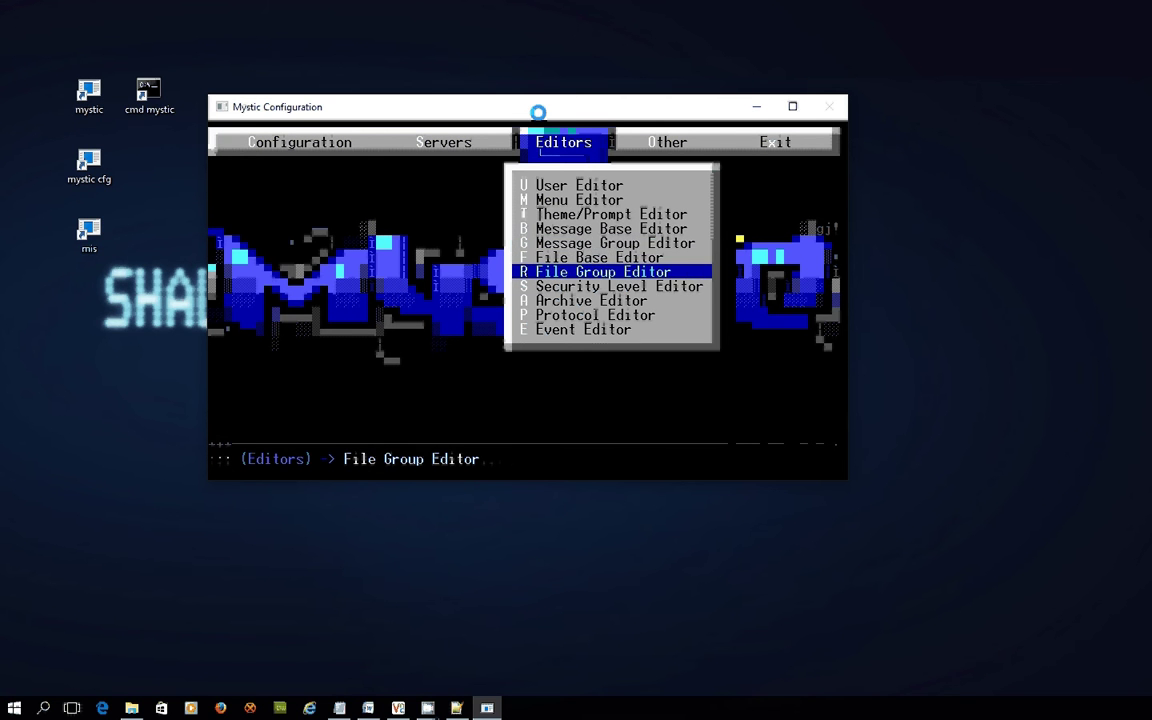
{"action": "key", "text": "Return"}
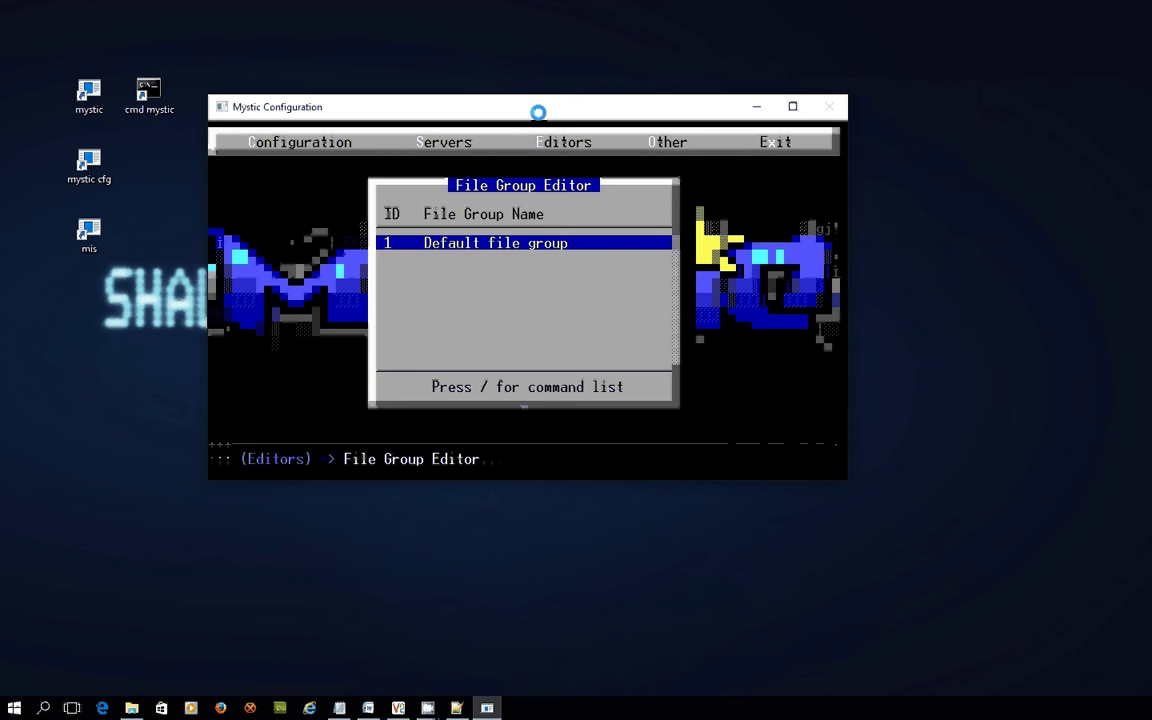
{"action": "key", "text": "Return"}
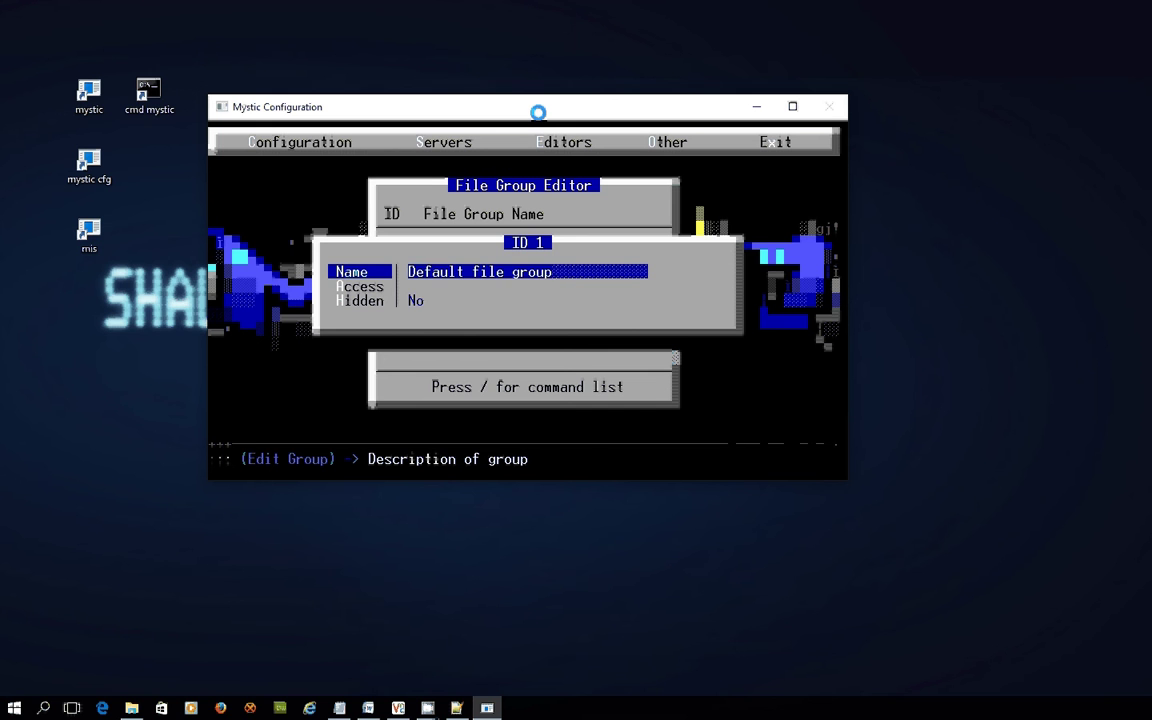
{"action": "type", "text": "fsxN"}
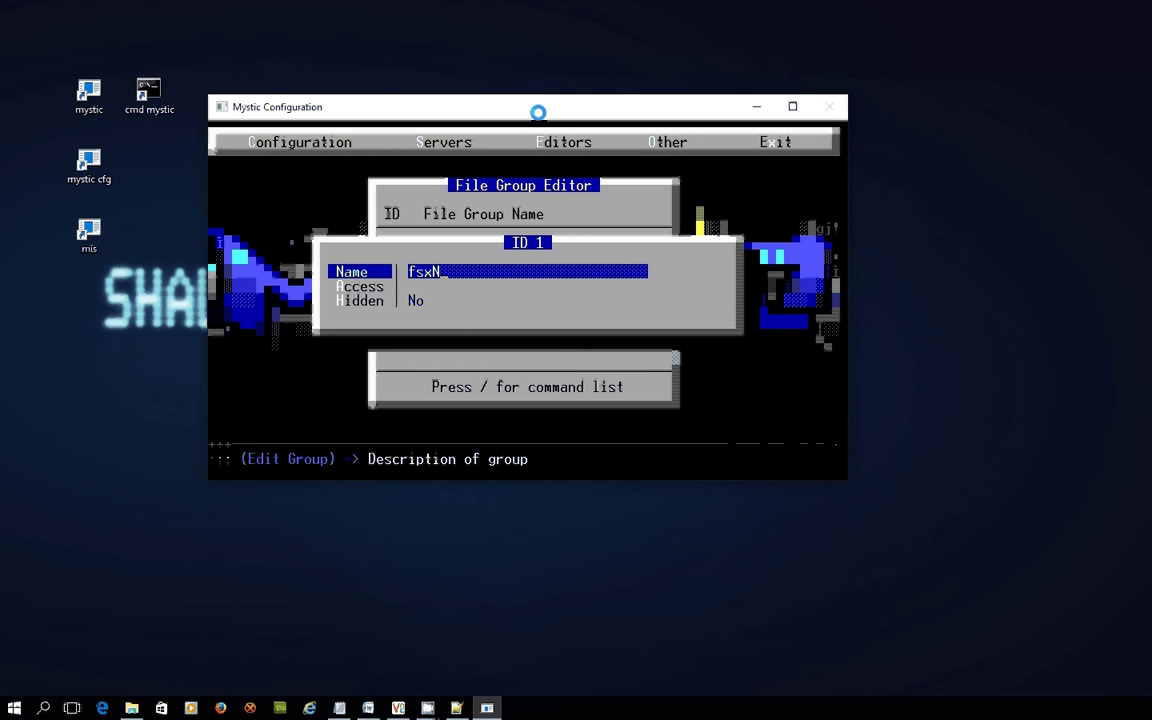
{"action": "type", "text": "et"}
{"action": "key", "text": "Return"}
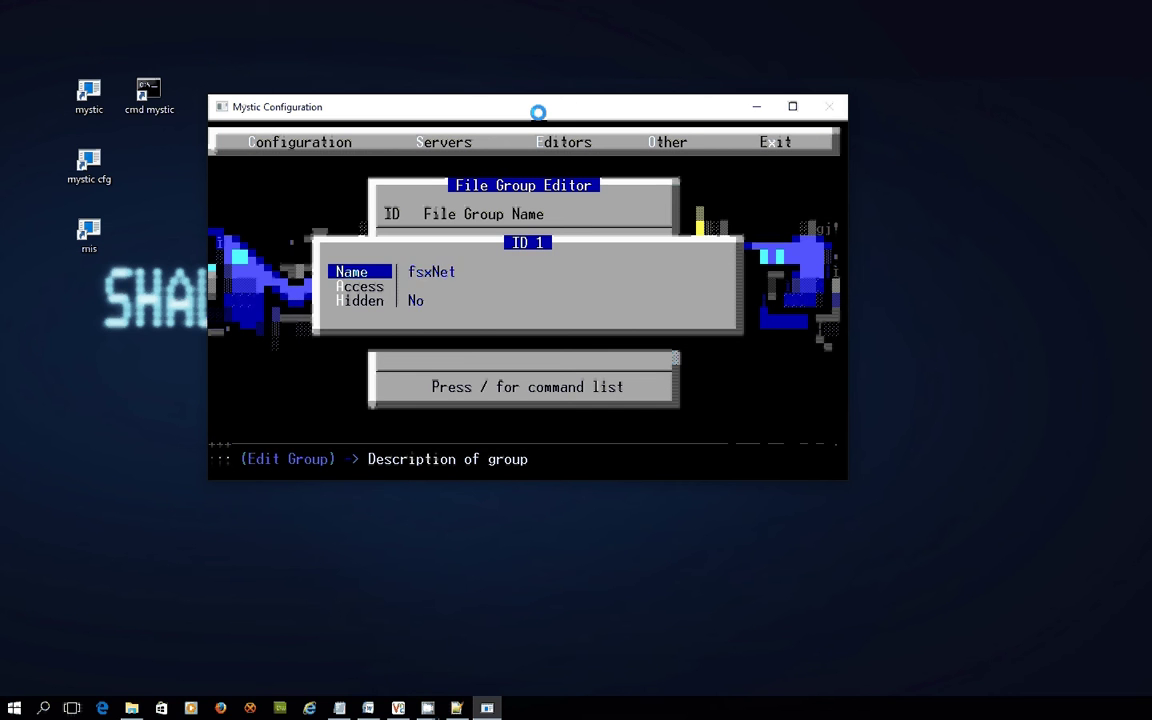
{"action": "key", "text": "Escape"}
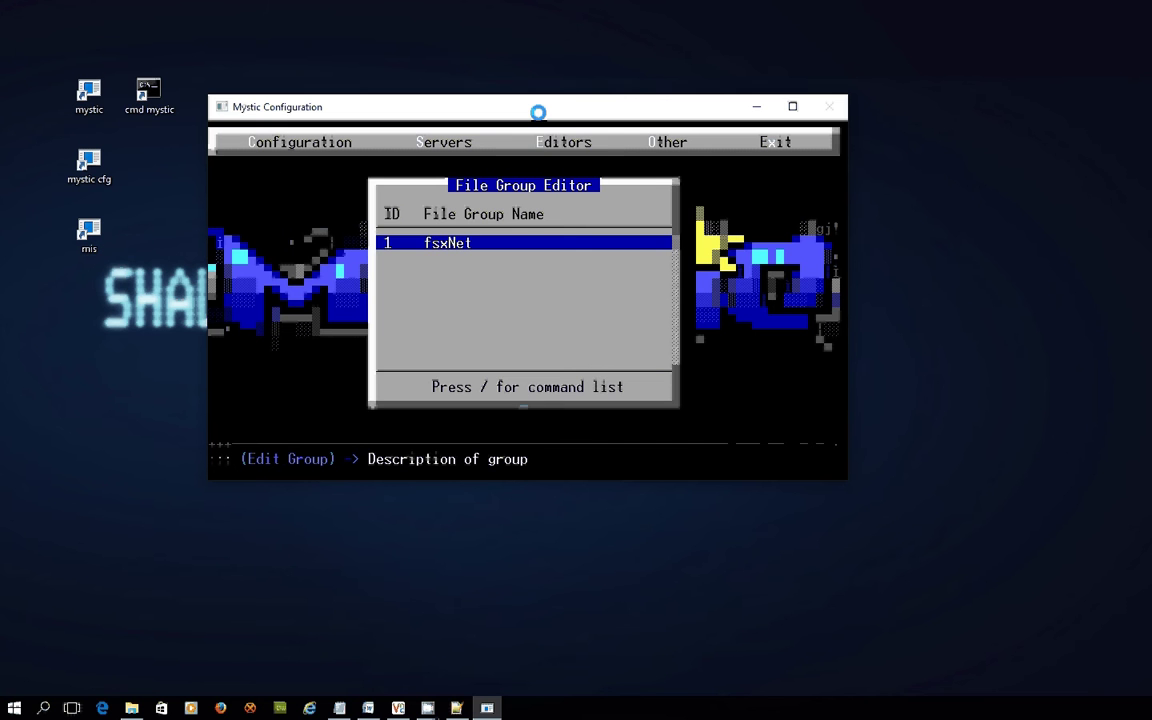
{"action": "key", "text": "Escape"}
Open the Uploads file base in the File Base Editor and find its access settings.
{"action": "key", "text": "Up"}
{"action": "key", "text": "Return"}
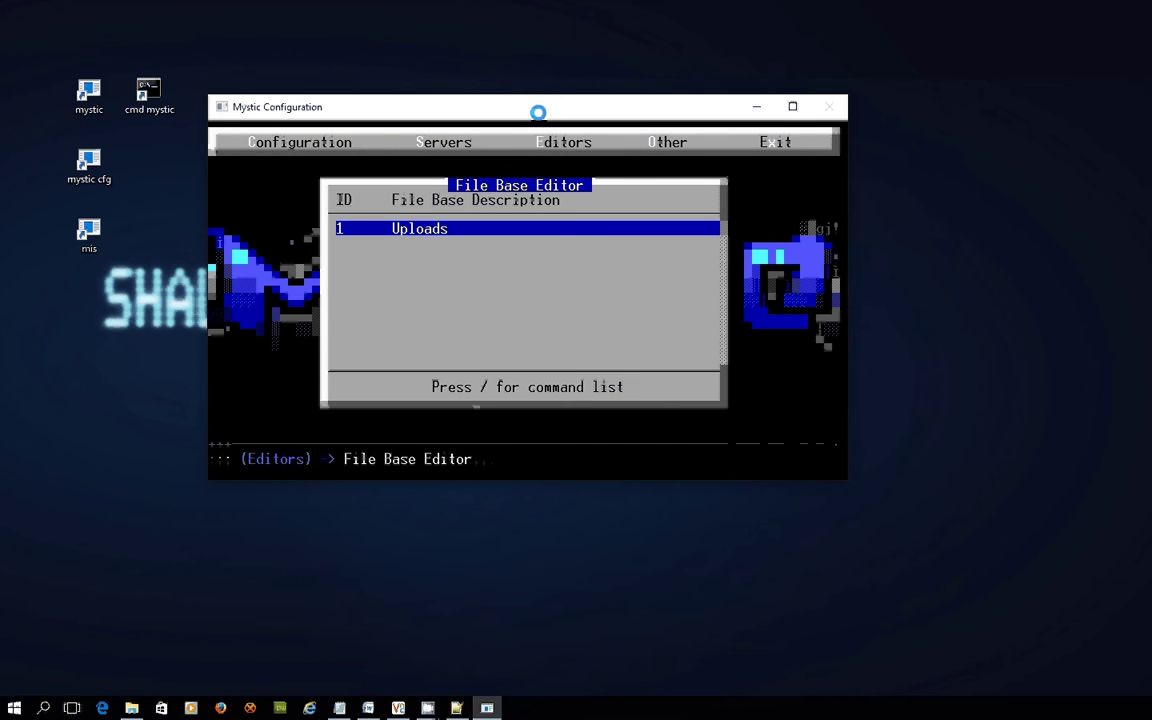
{"action": "key", "text": "Return"}
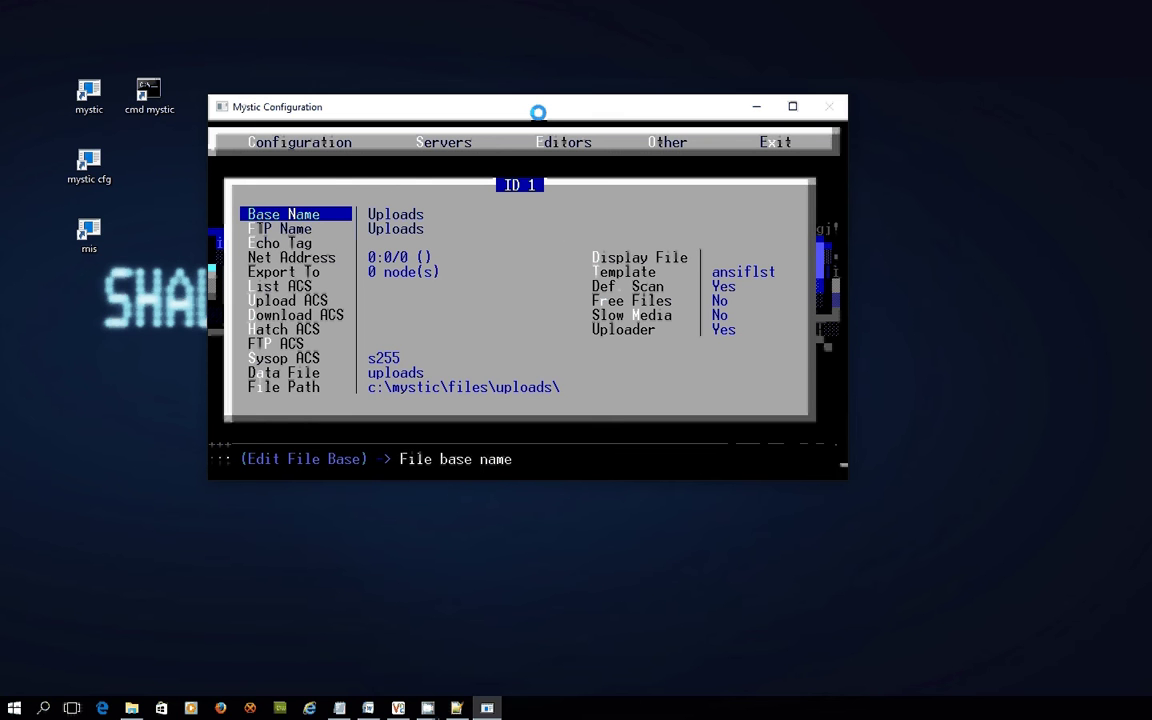
{"action": "key", "text": "Down"}
{"action": "key", "text": "Down"}
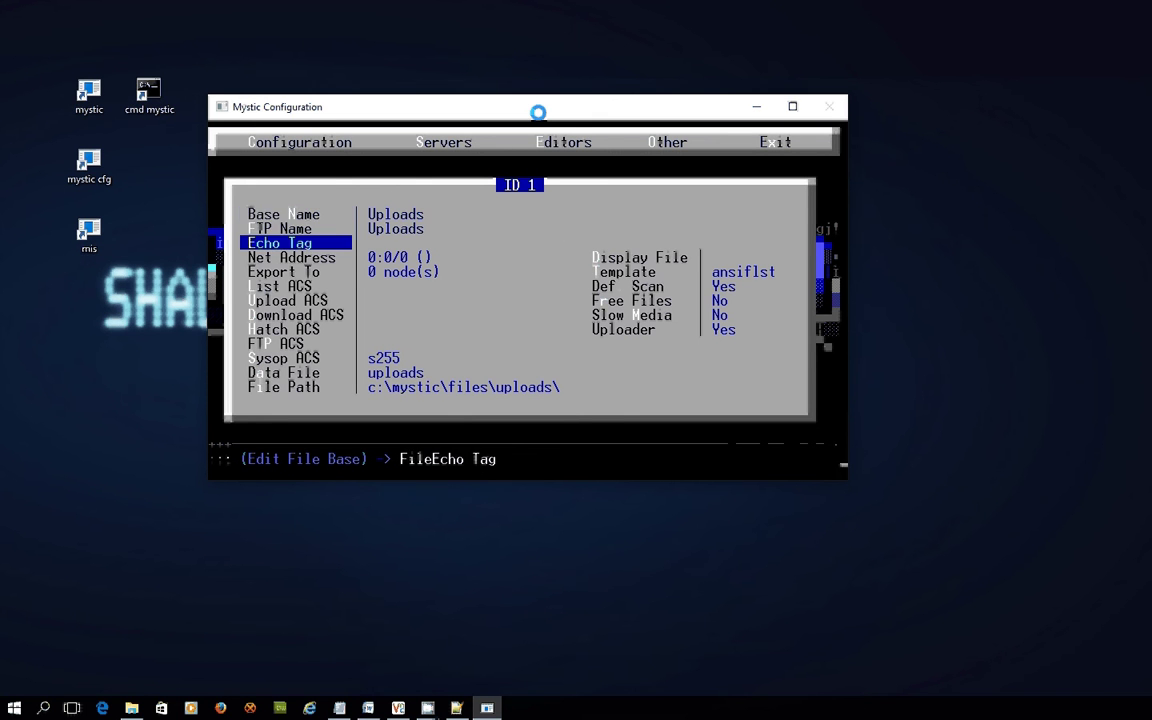
{"action": "key", "text": "Down"}
{"action": "key", "text": "Down"}
{"action": "key", "text": "Down"}
{"action": "key", "text": "Down"}
{"action": "key", "text": "Down"}
{"action": "key", "text": "Down"}
{"action": "key", "text": "Down"}
{"action": "key", "text": "Down"}
{"action": "key", "text": "Down"}
{"action": "key", "text": "Down"}
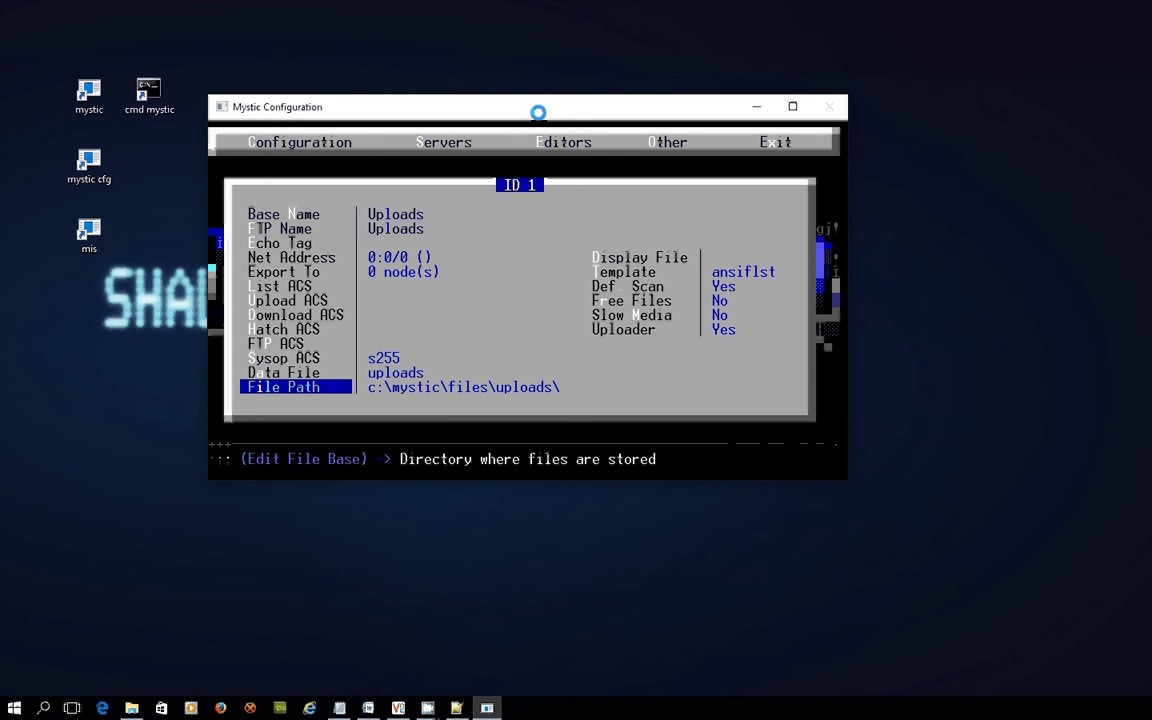
{"action": "key", "text": "Up"}
{"action": "key", "text": "Up"}
{"action": "key", "text": "Up"}
{"action": "key", "text": "Up"}
{"action": "key", "text": "Up"}
{"action": "key", "text": "Up"}
{"action": "key", "text": "Up"}
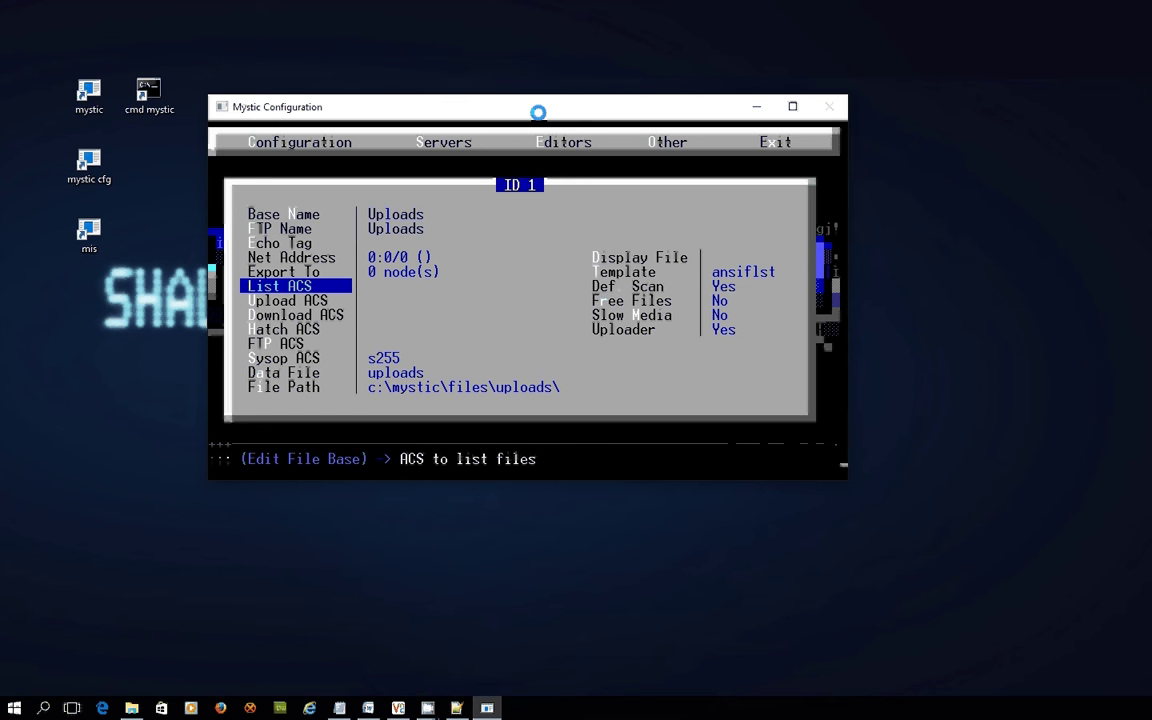
Set the Uploads List ACS and Upload ACS to s10, and enter s255 as Download ACS.
{"action": "key", "text": "Return"}
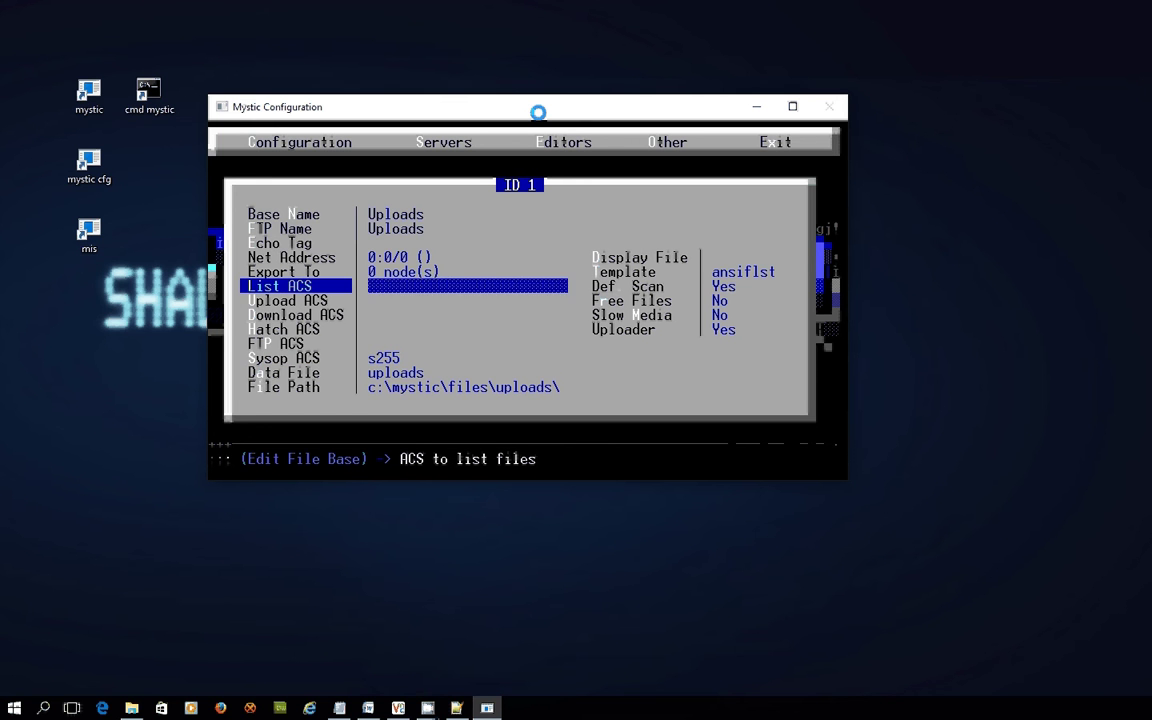
{"action": "type", "text": "s10"}
{"action": "key", "text": "Return"}
{"action": "key", "text": "Down"}
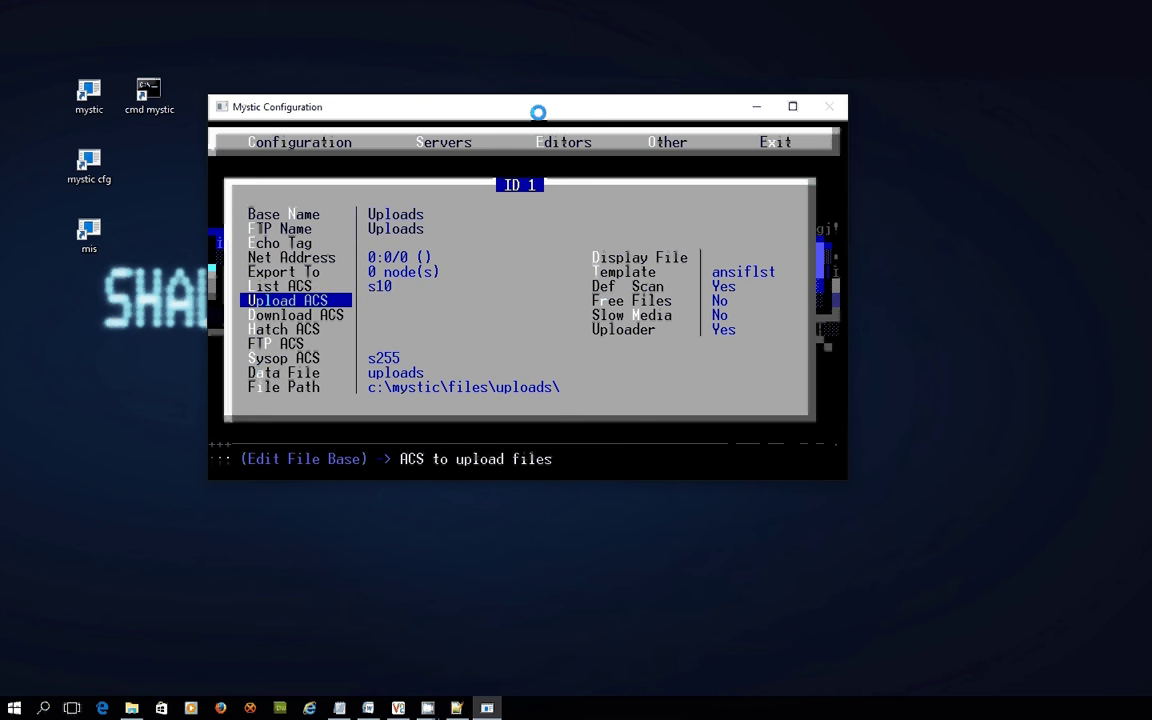
{"action": "key", "text": "Return"}
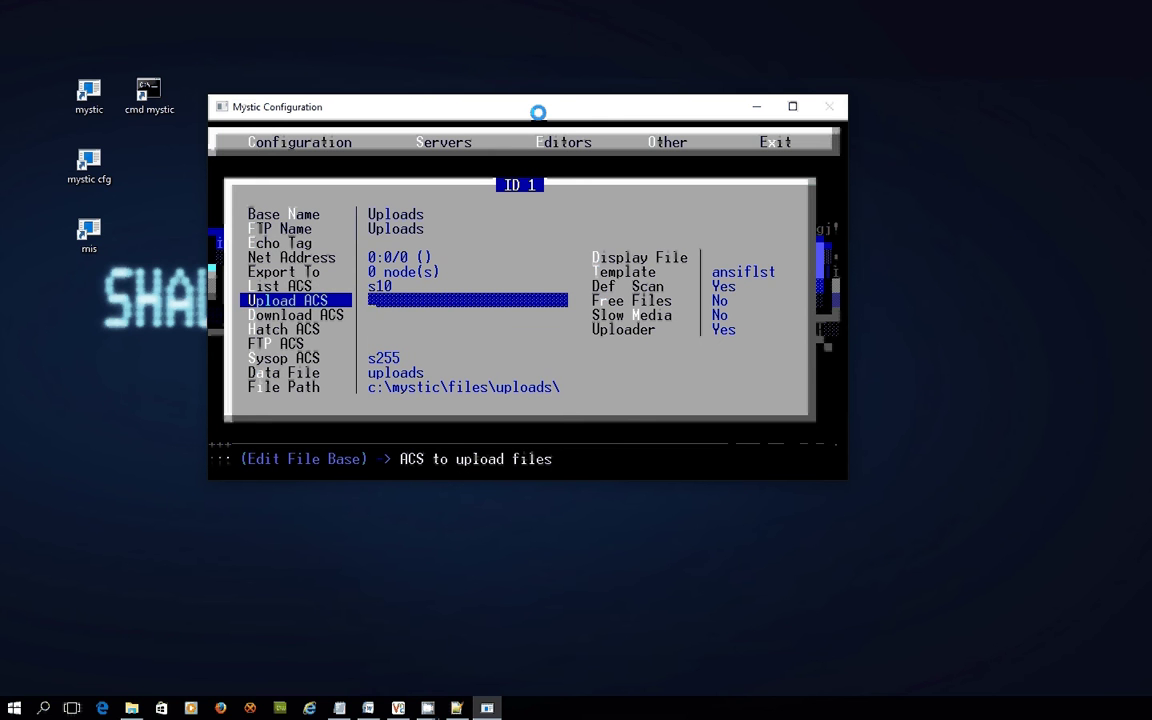
{"action": "type", "text": "s10"}
{"action": "key", "text": "Return"}
{"action": "key", "text": "Down"}
{"action": "key", "text": "Return"}
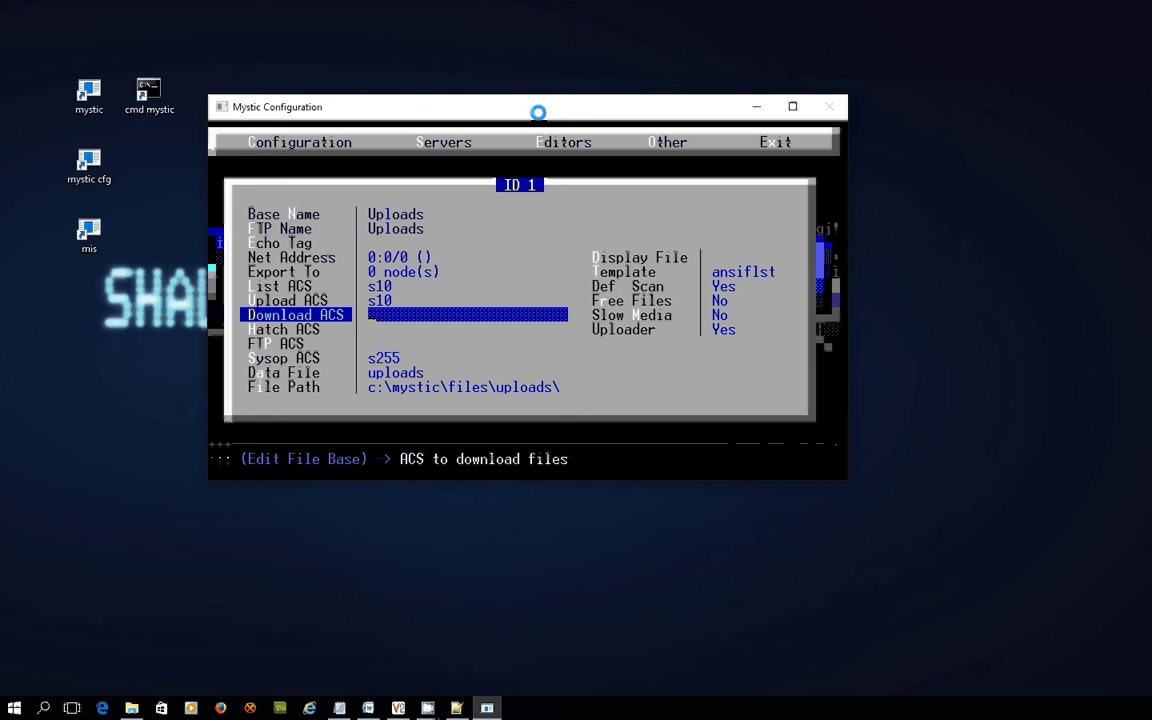
{"action": "type", "text": "s255"}
Commit Download ACS s255 and set the Hatch ACS and FTP ACS to s255.
{"action": "key", "text": "Return"}
{"action": "key", "text": "Down"}
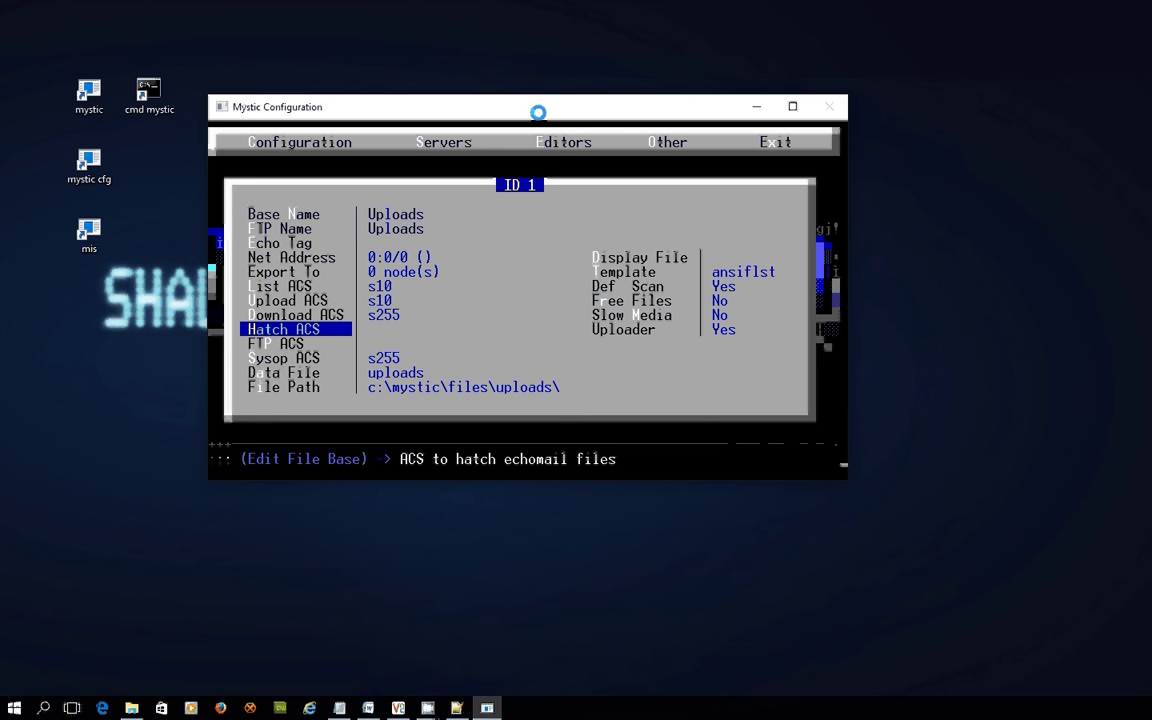
{"action": "key", "text": "Return"}
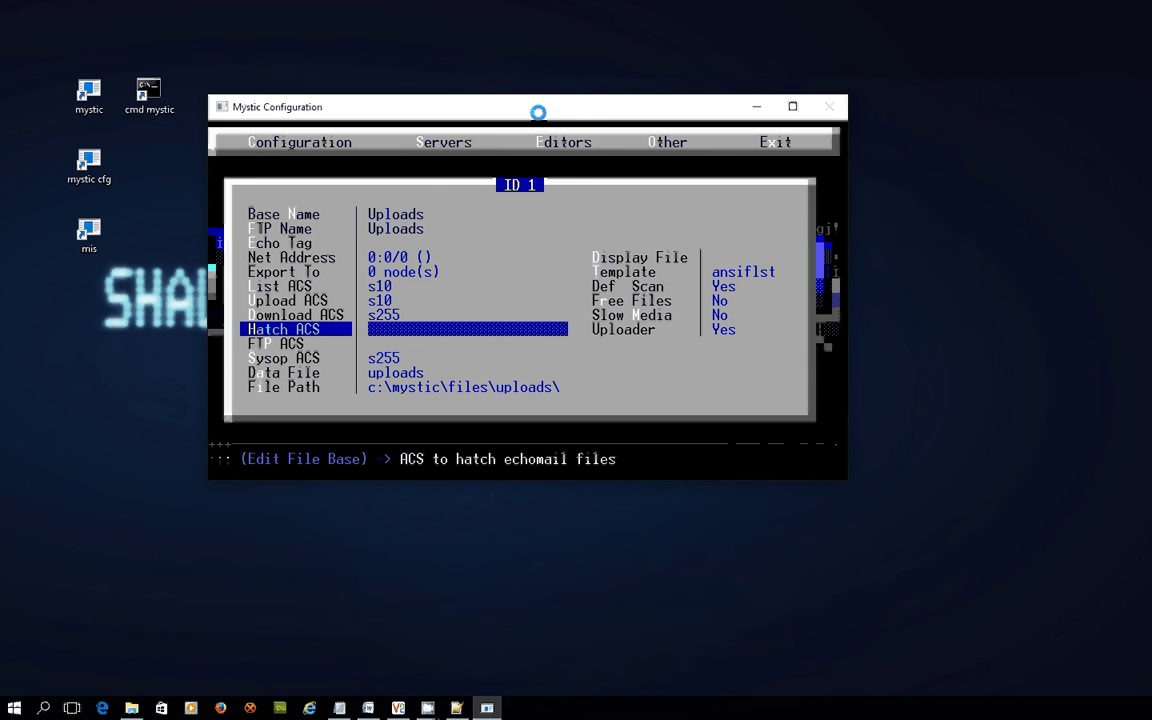
{"action": "type", "text": "s255"}
{"action": "key", "text": "Return"}
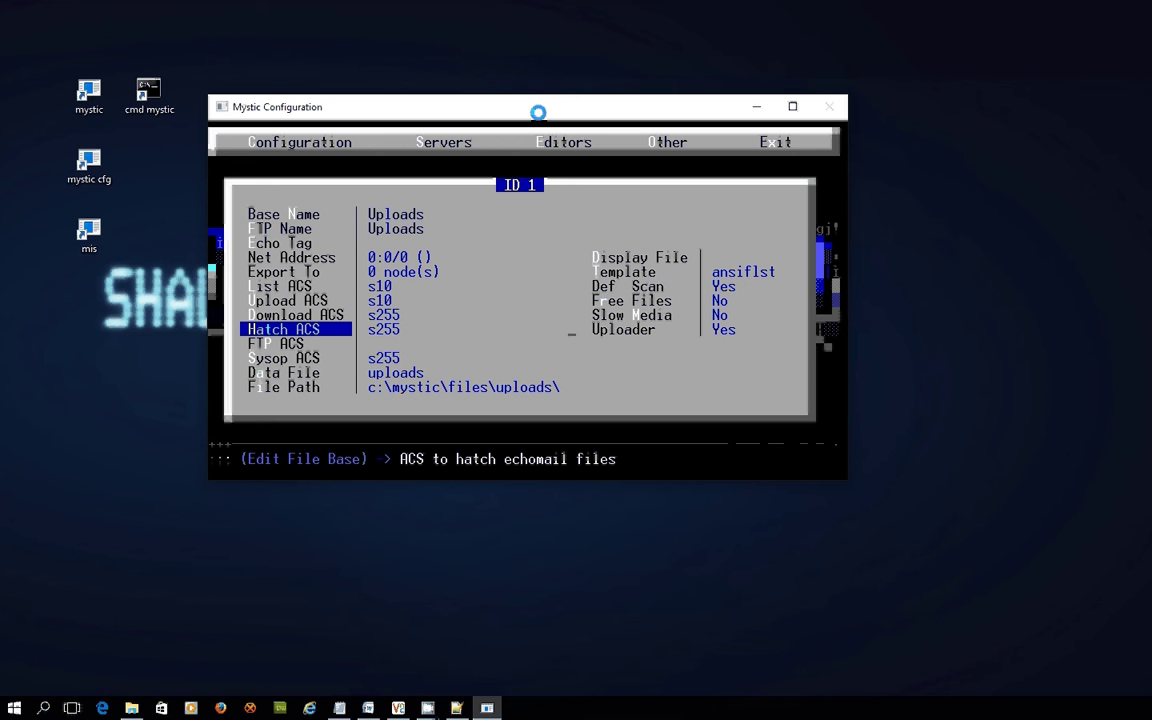
{"action": "key", "text": "Down"}
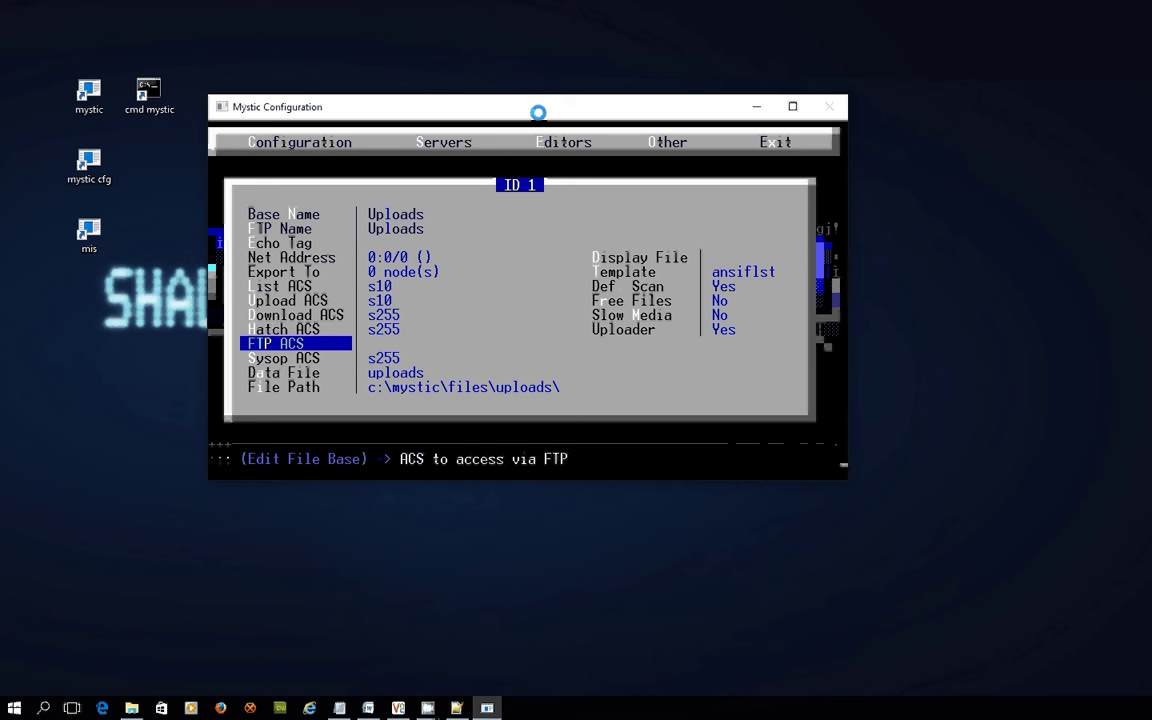
{"action": "key", "text": "Return"}
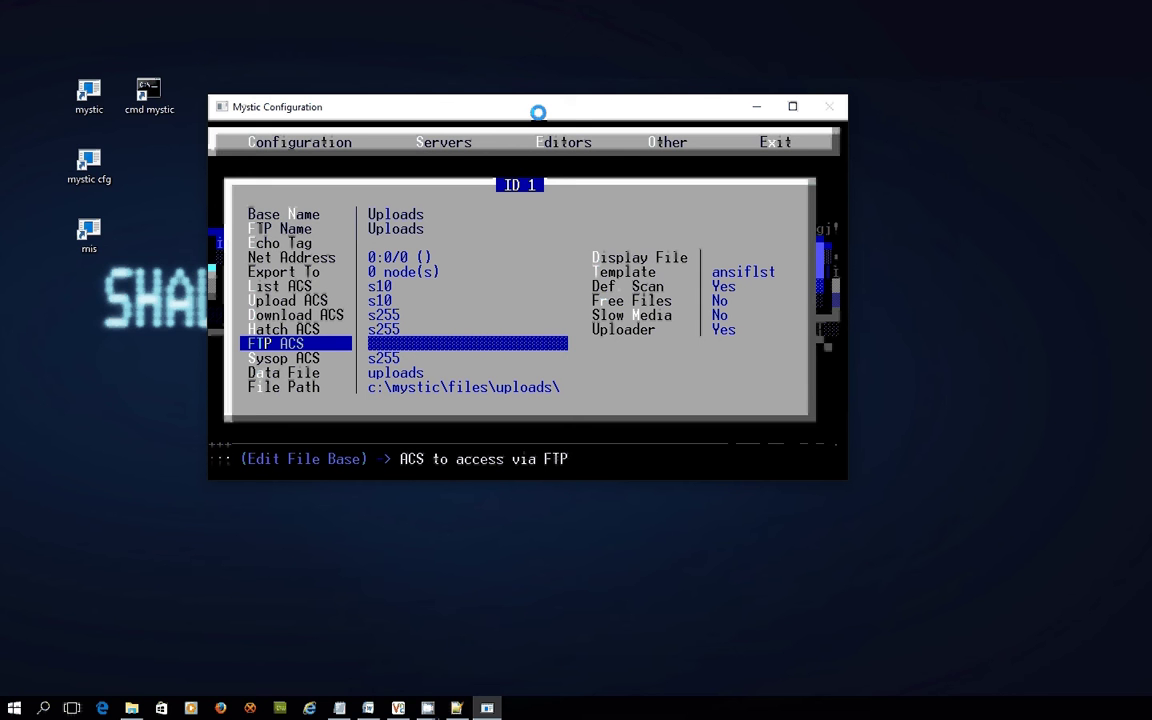
{"action": "type", "text": "s255"}
{"action": "key", "text": "Return"}
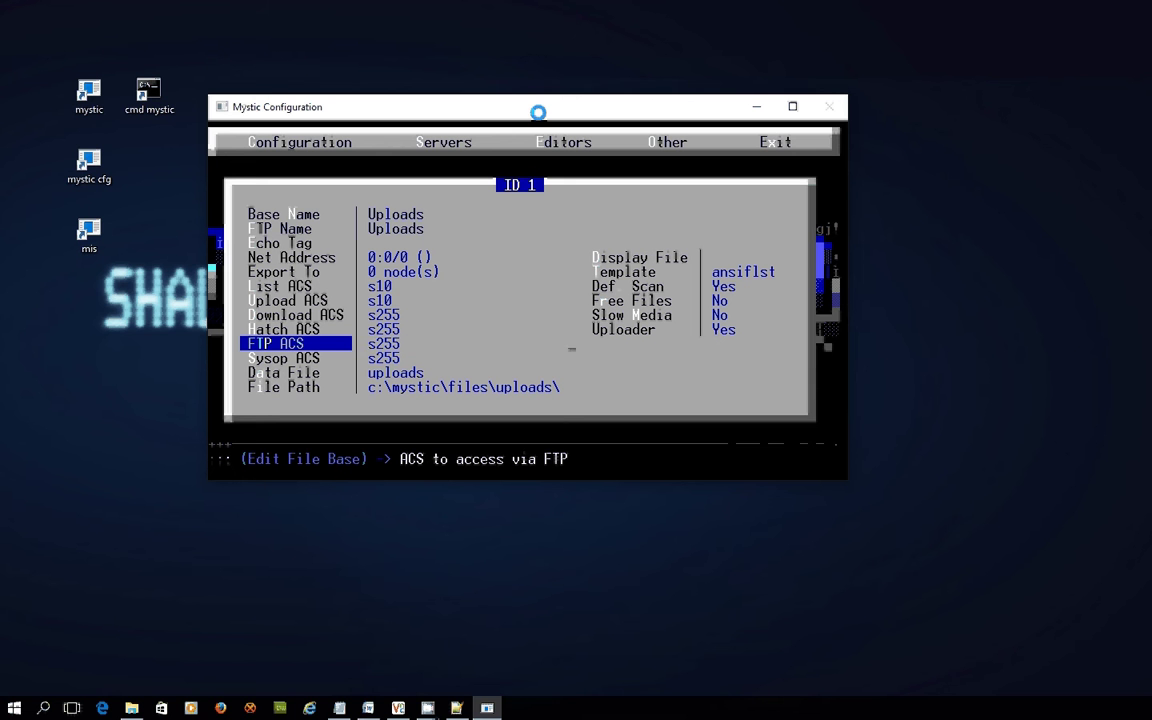
Review the remaining Uploads fields, then return to the file base list.
{"action": "key", "text": "Up"}
{"action": "key", "text": "Up"}
{"action": "key", "text": "Down"}
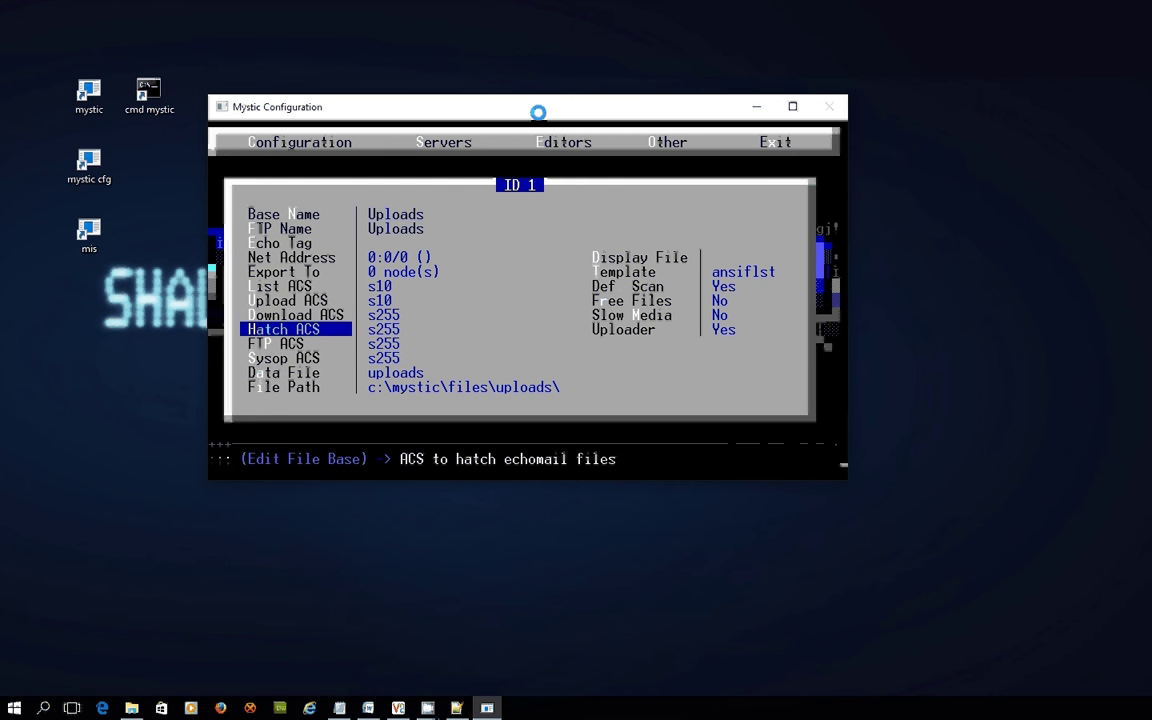
{"action": "key", "text": "Down"}
{"action": "key", "text": "Down"}
{"action": "key", "text": "Down"}
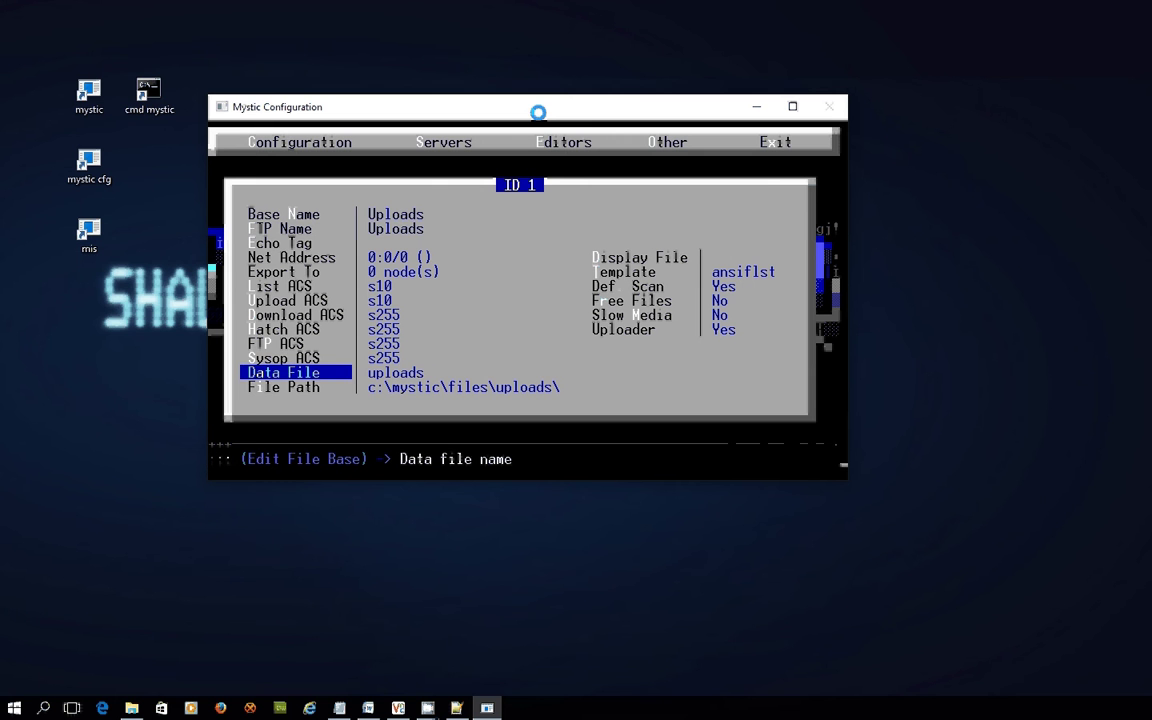
{"action": "key", "text": "Down"}
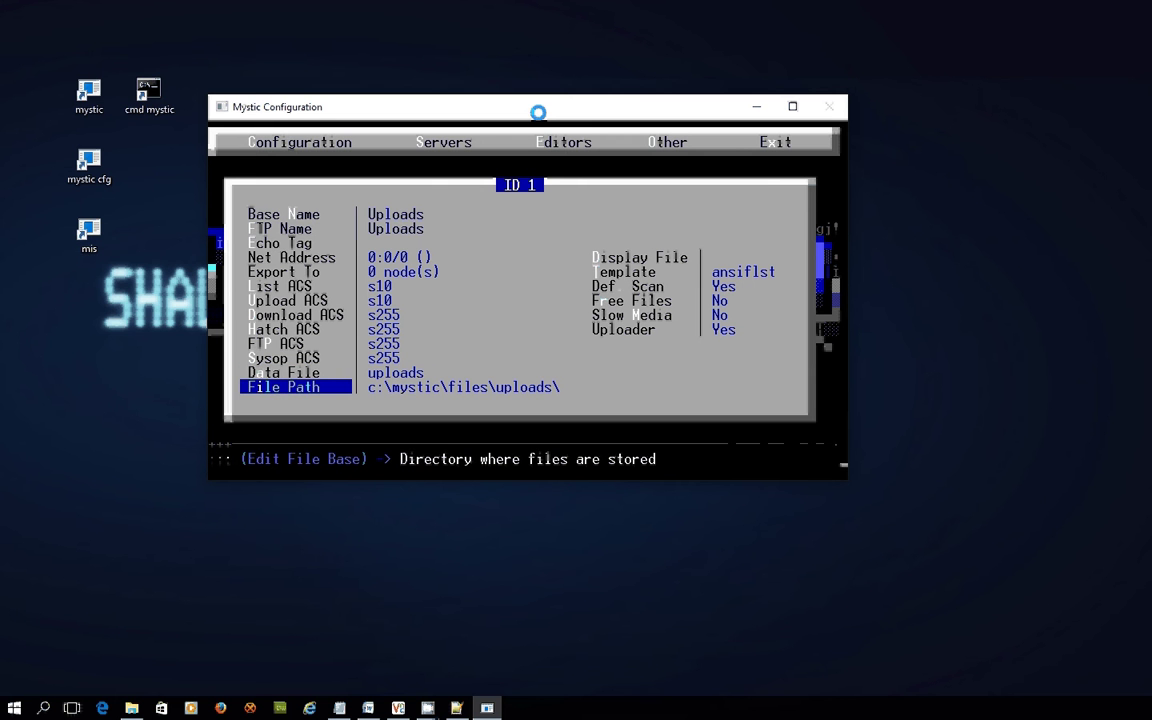
{"action": "key", "text": "Up"}
{"action": "key", "text": "Up"}
{"action": "key", "text": "Up"}
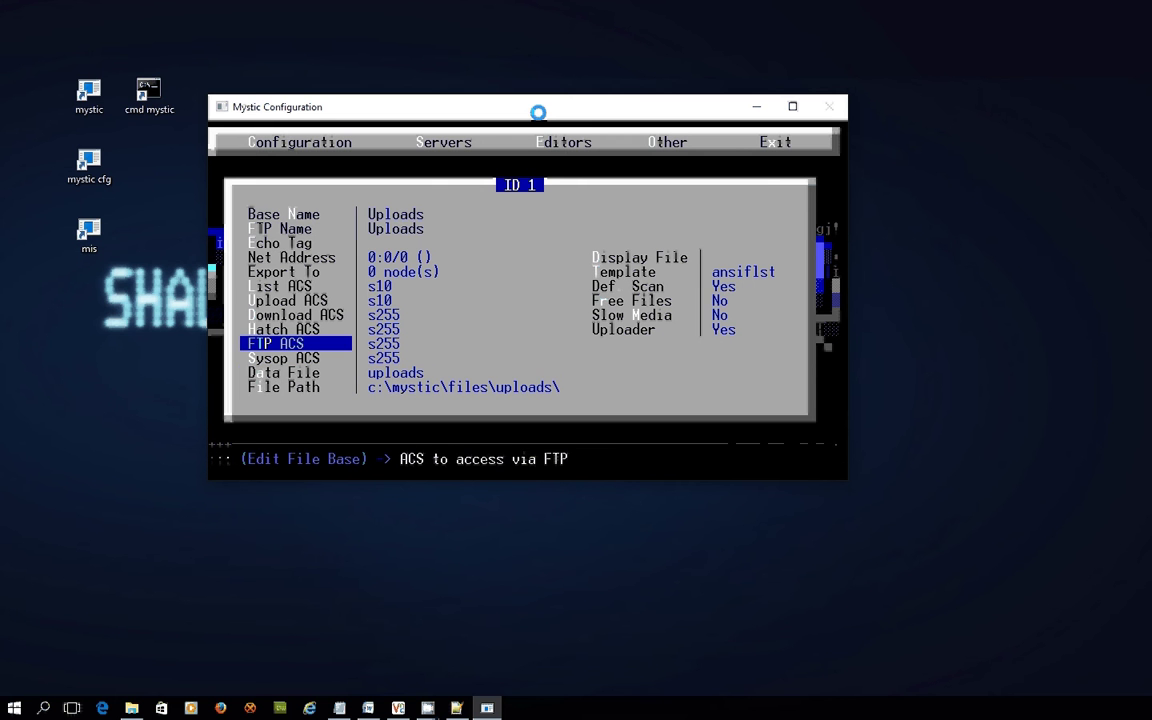
{"action": "key", "text": "Up"}
{"action": "key", "text": "Right"}
{"action": "key", "text": "Up"}
{"action": "key", "text": "Up"}
{"action": "key", "text": "Up"}
{"action": "key", "text": "Up"}
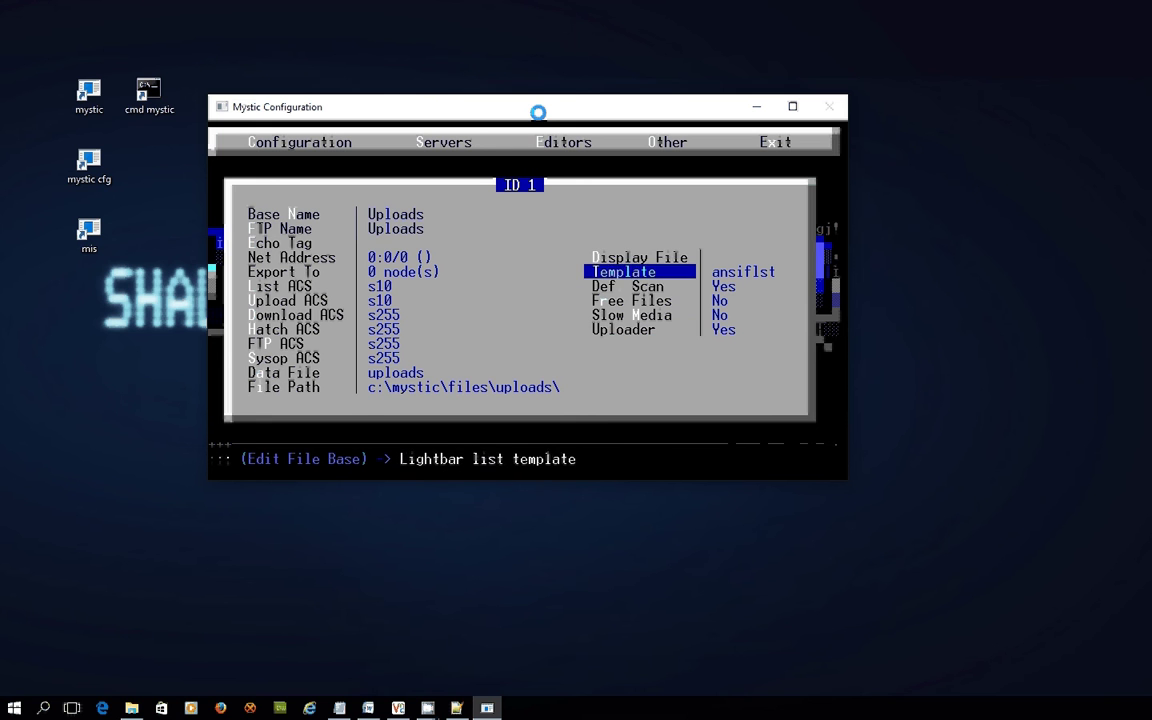
{"action": "key", "text": "Up"}
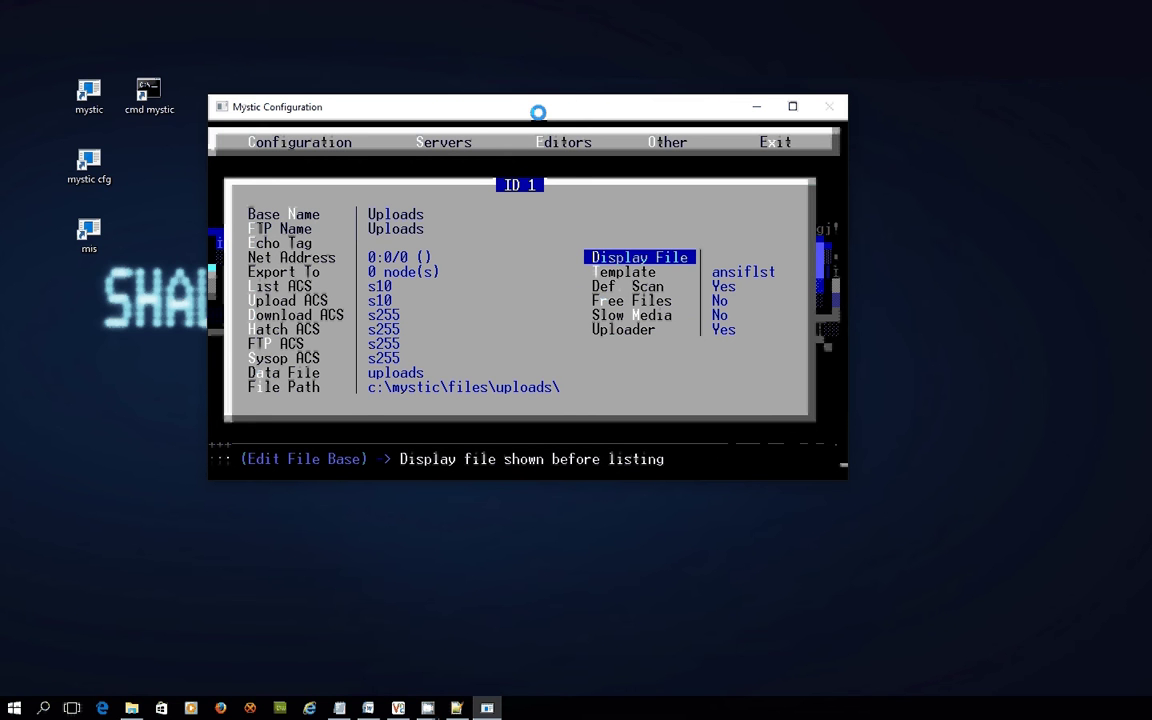
{"action": "key", "text": "Down"}
{"action": "key", "text": "Down"}
{"action": "key", "text": "Down"}
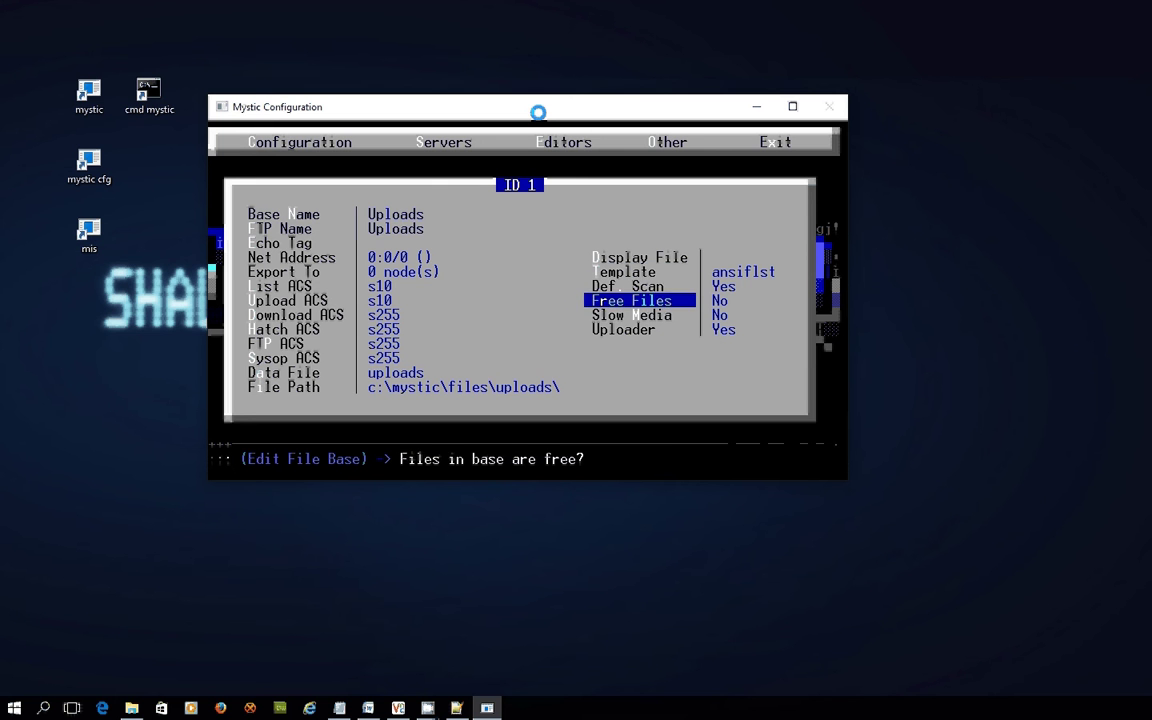
{"action": "key", "text": "Down"}
{"action": "key", "text": "Down"}
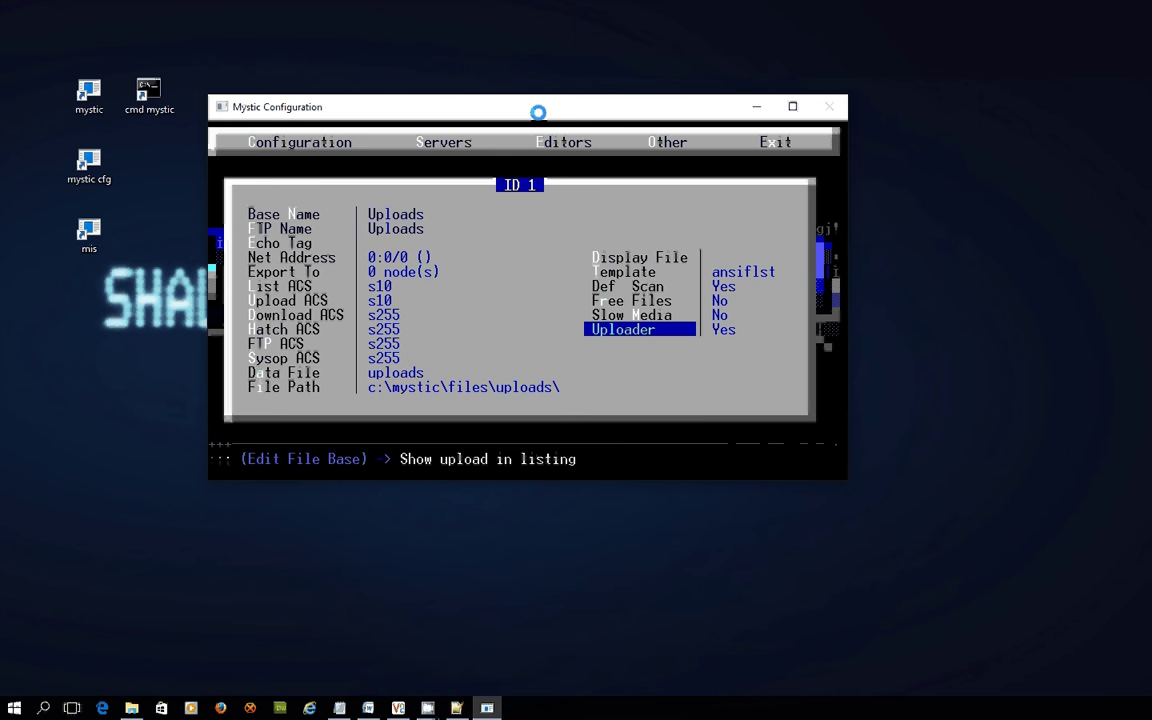
{"action": "key", "text": "Escape"}
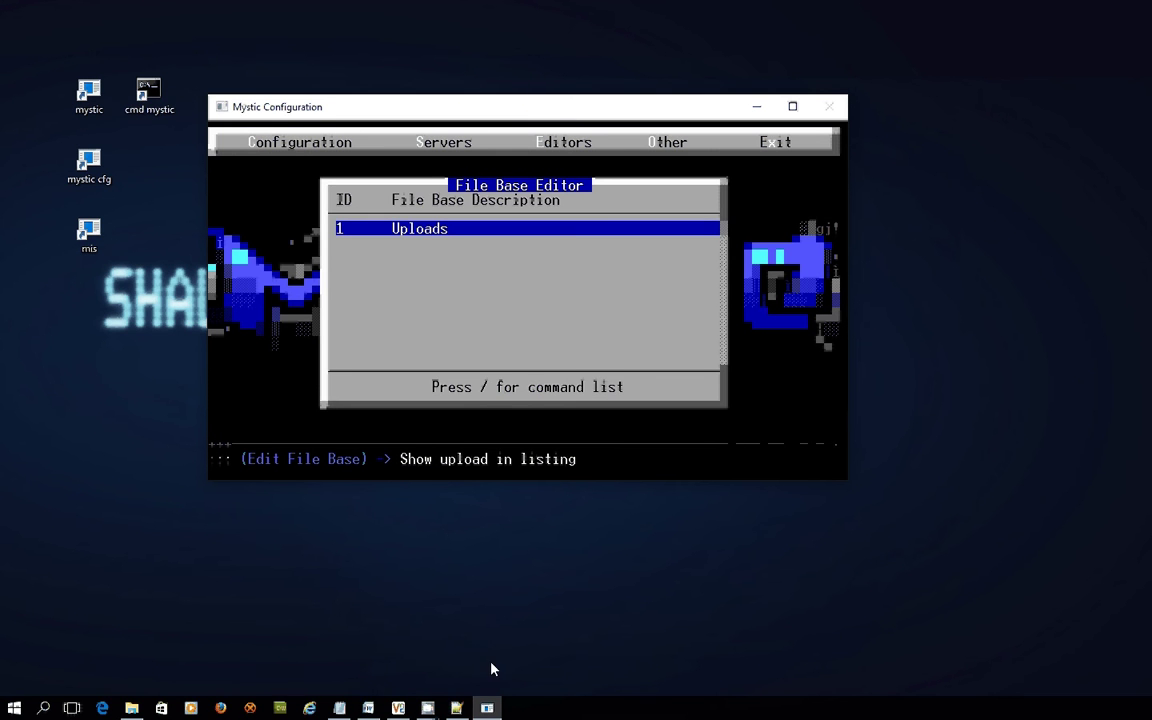
Check the FSX_NODE and FSX_INFO area tags in the Word notes, then exit Mystic Configuration.
{"action": "left_click", "coordinate": [368, 708]}
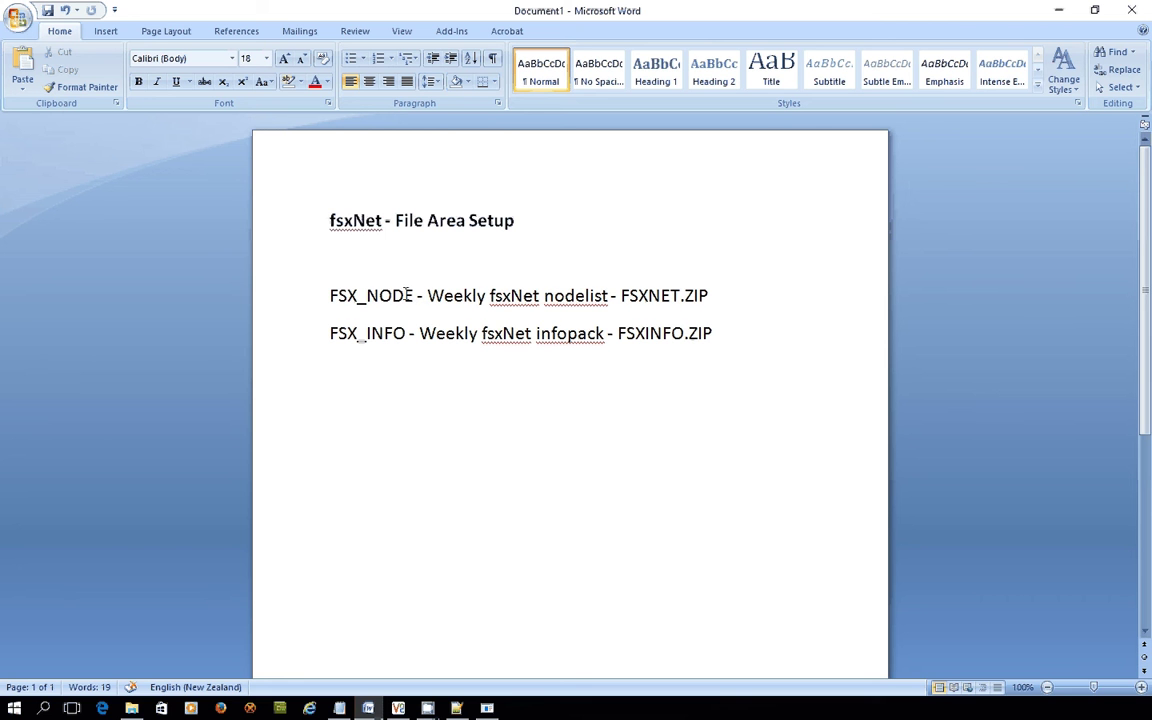
{"action": "left_click_drag", "start_coordinate": [417, 295], "coordinate": [330, 295]}
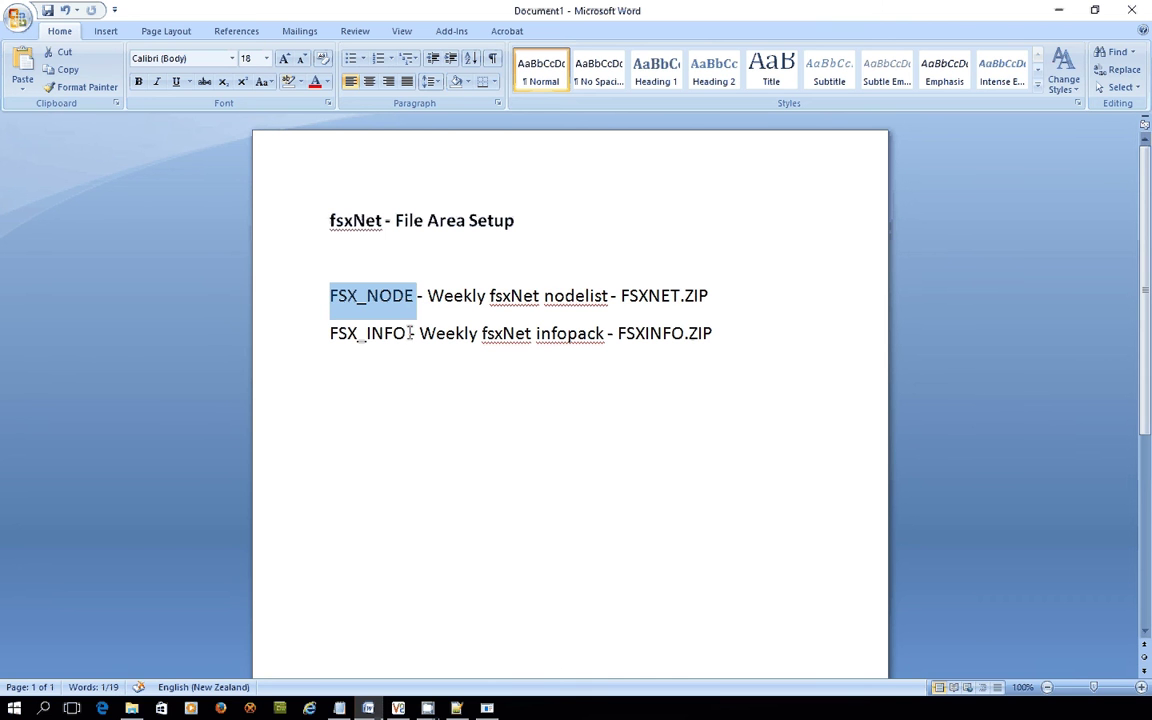
{"action": "left_click_drag", "start_coordinate": [410, 333], "coordinate": [330, 333]}
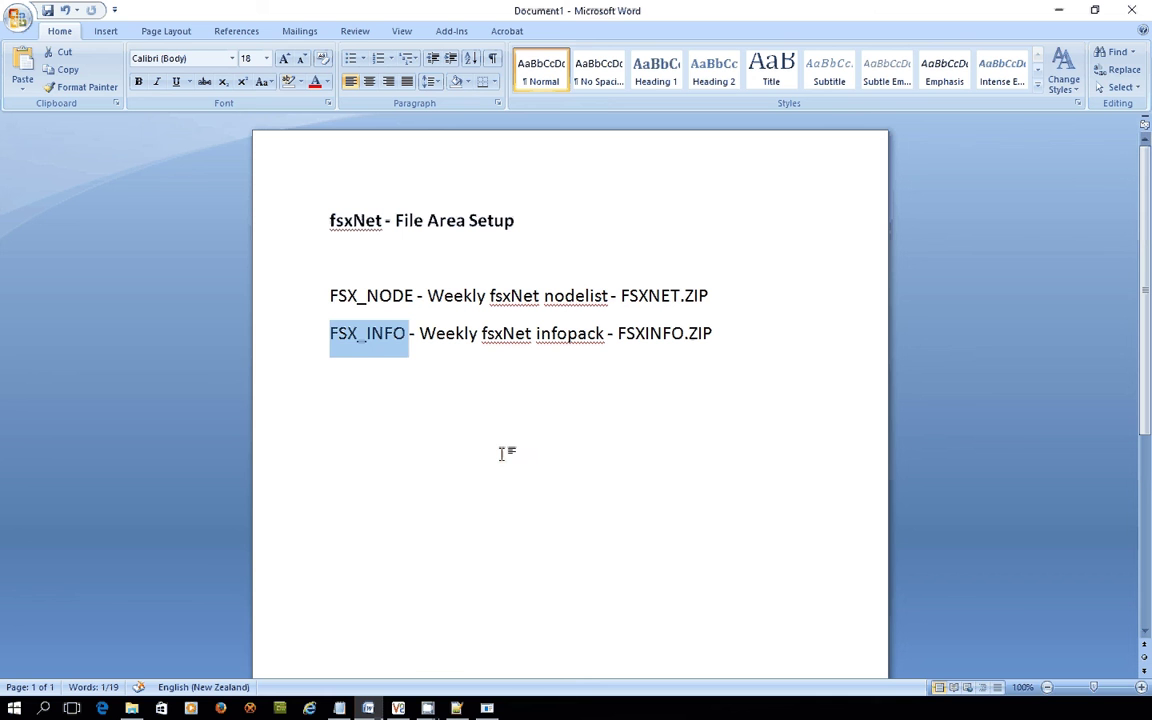
{"action": "left_click", "coordinate": [492, 453]}
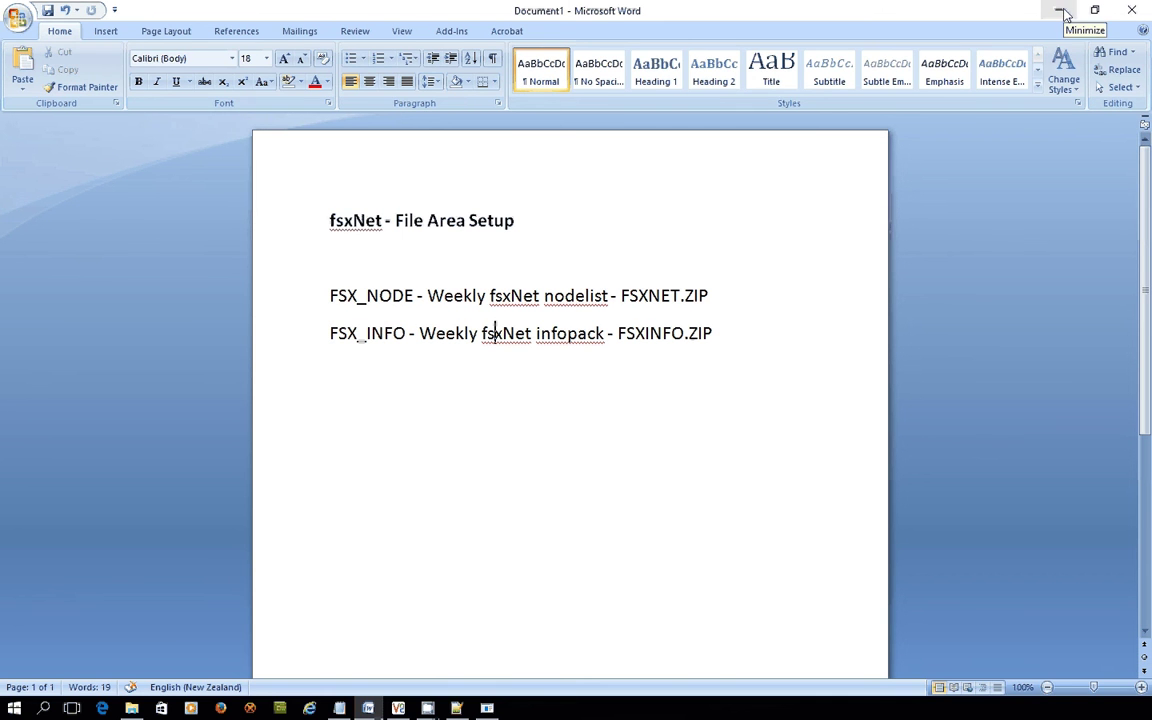
{"action": "left_click", "coordinate": [1064, 14]}
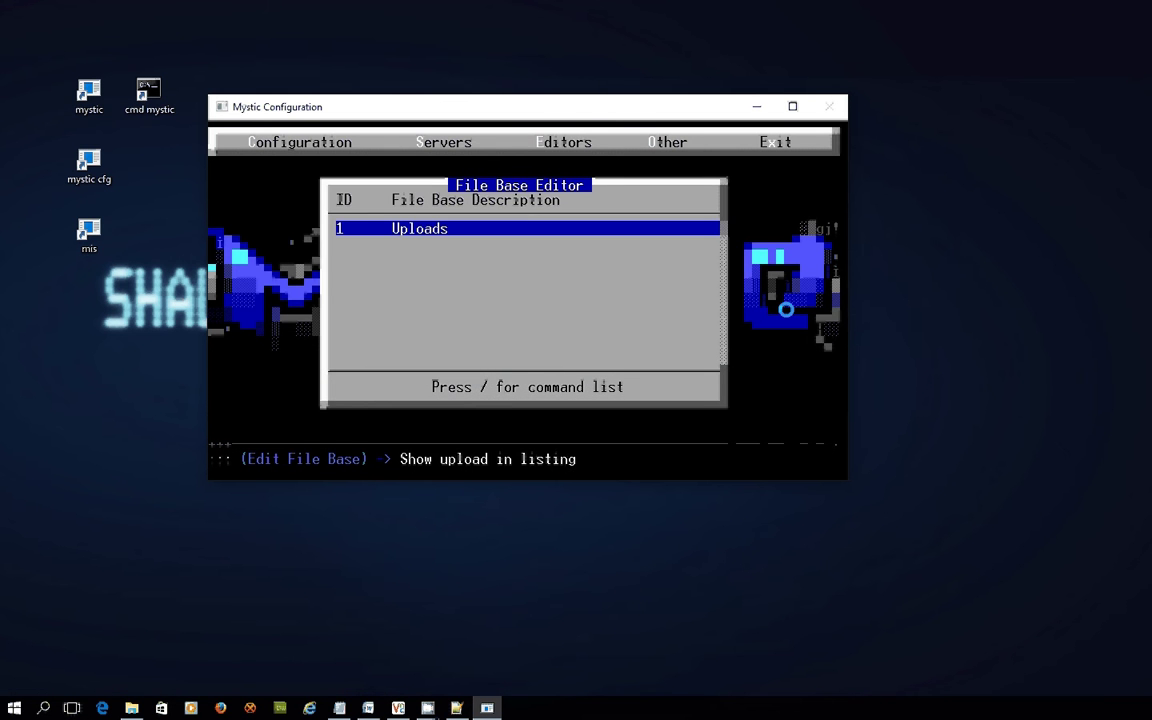
{"action": "key", "text": "Escape"}
{"action": "key", "text": "Escape"}
{"action": "key", "text": "Escape"}
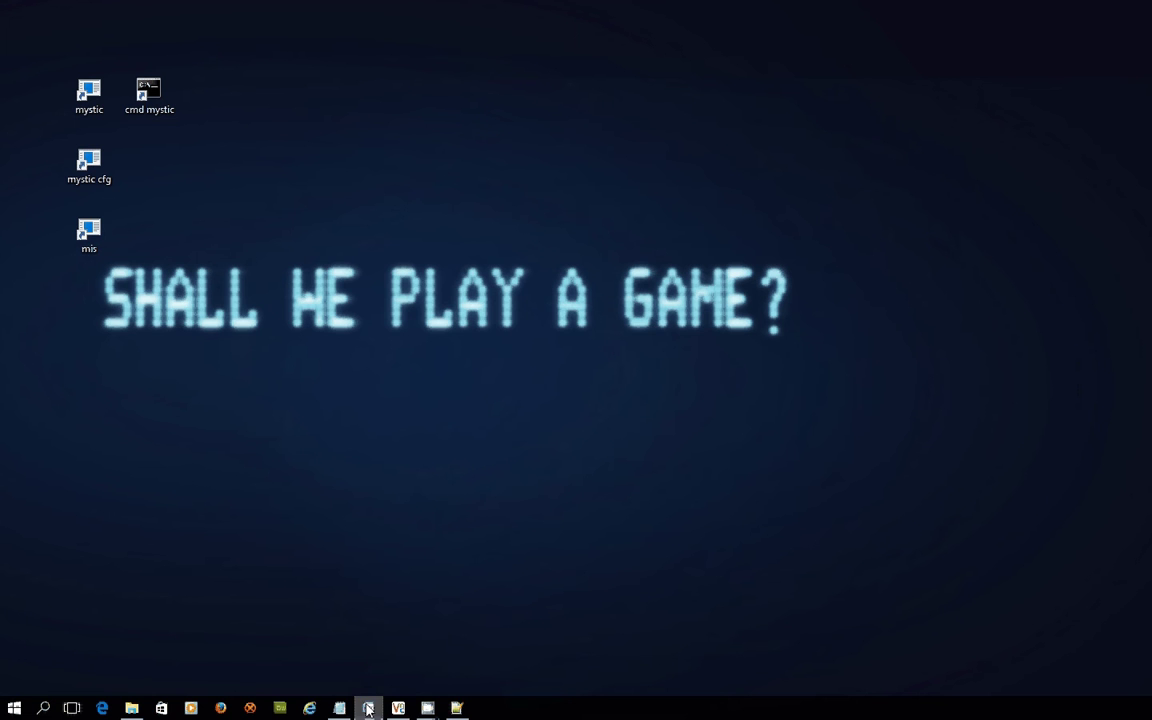
Change the auto-create acs_ftp value in mailin.ini from s20z1 to s255z1.
{"action": "left_click", "coordinate": [456, 708]}
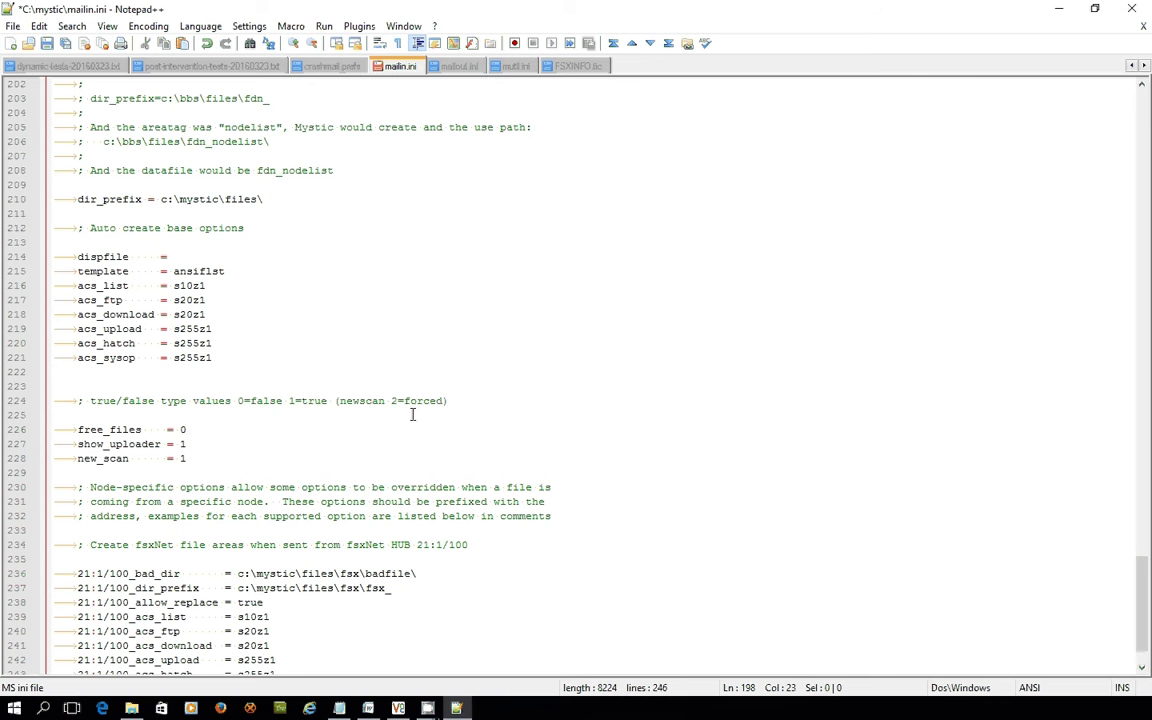
{"action": "scroll", "coordinate": [255, 318], "scroll_direction": "up", "scroll_amount": 1}
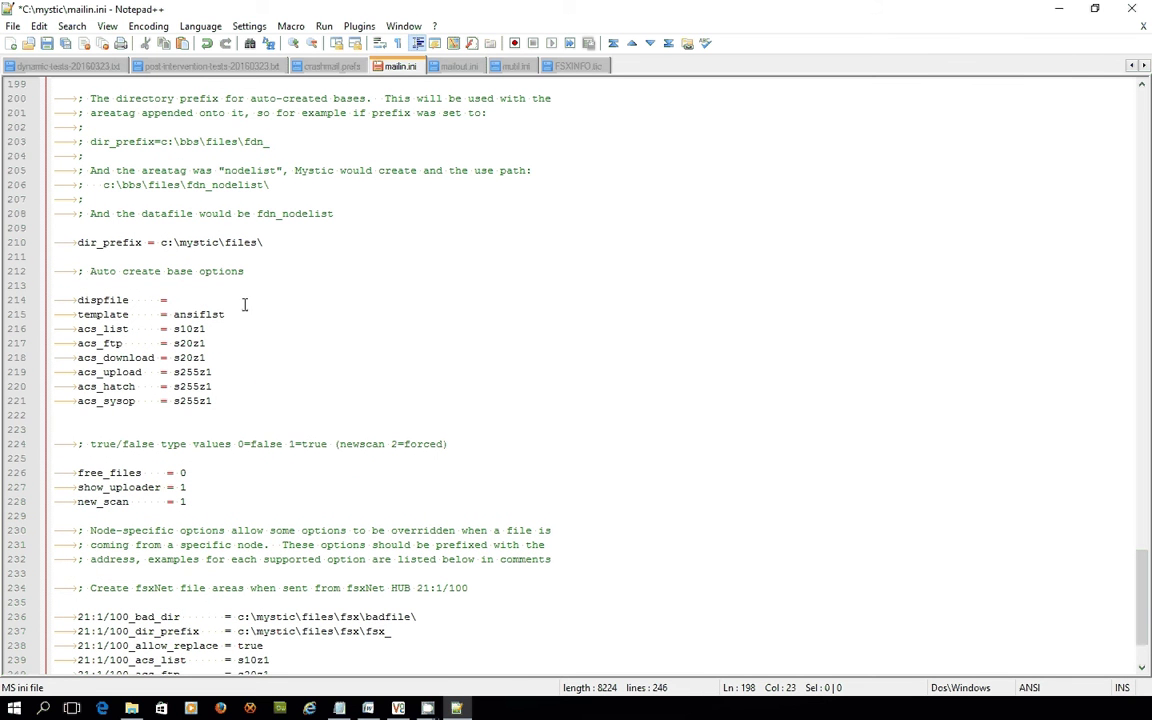
{"action": "left_click", "coordinate": [227, 330]}
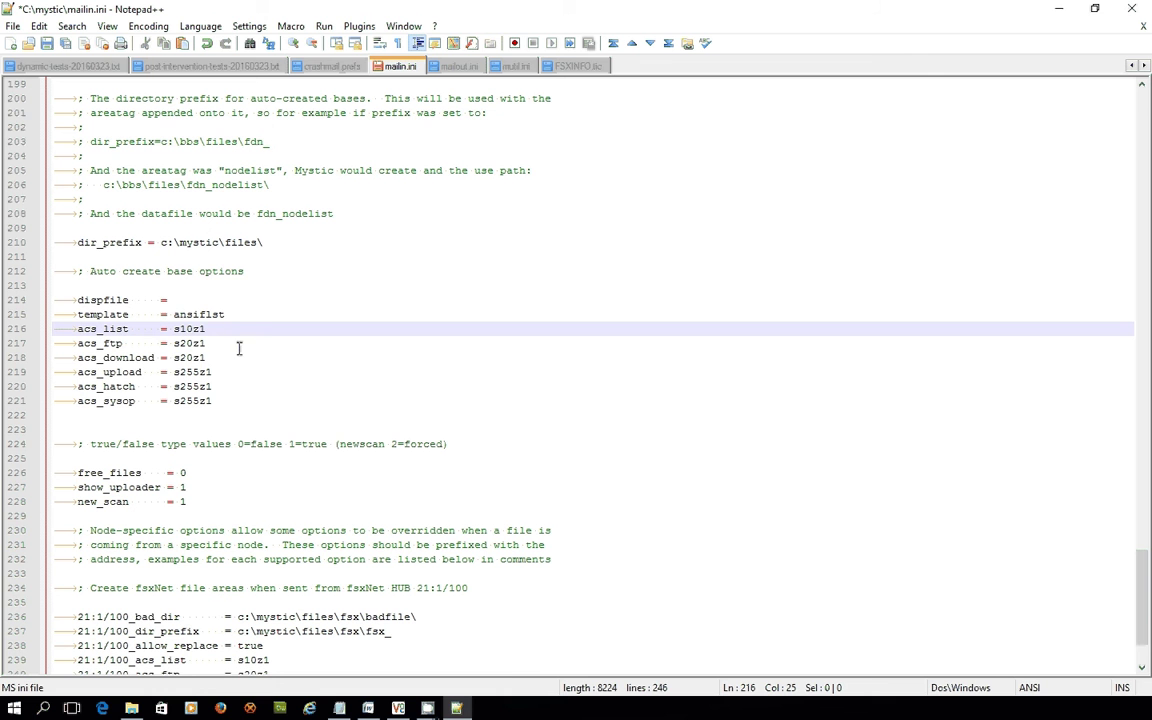
{"action": "key", "text": "Left"}
{"action": "key", "text": "Left"}
{"action": "scroll", "coordinate": [344, 359], "scroll_direction": "up", "scroll_amount": 1}
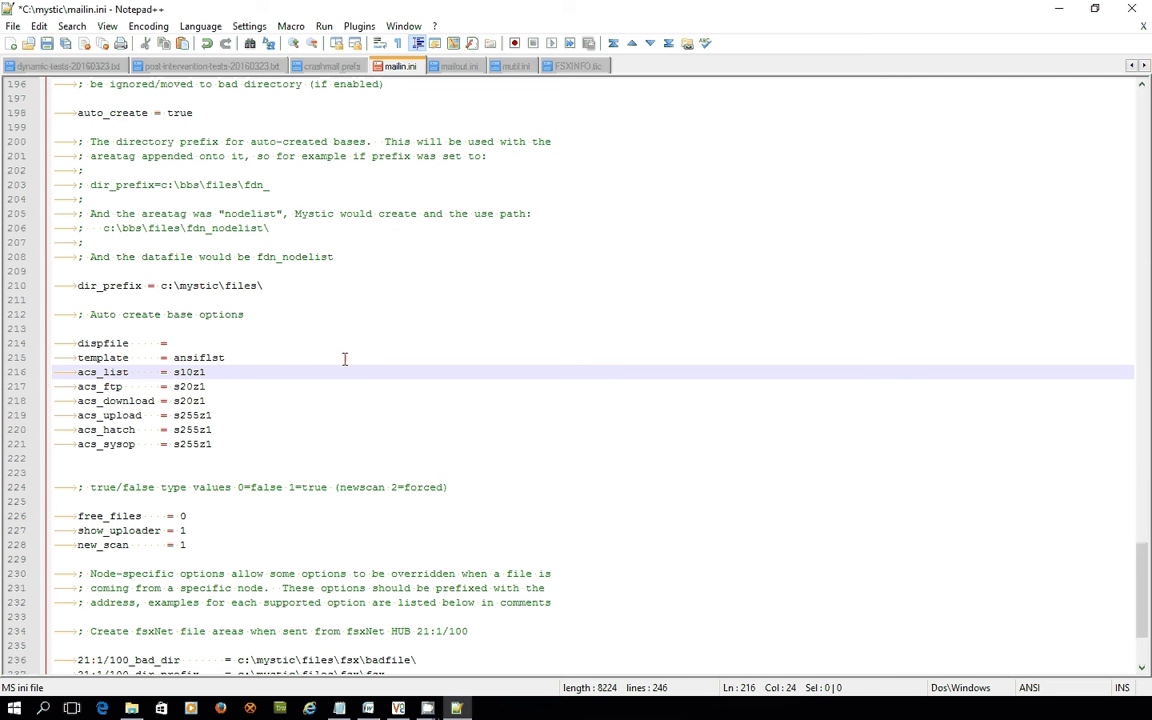
{"action": "key", "text": "Down"}
{"action": "key", "text": "Left"}
{"action": "key", "text": "BackSpace"}
{"action": "type", "text": "55"}
{"action": "key", "text": "Down"}
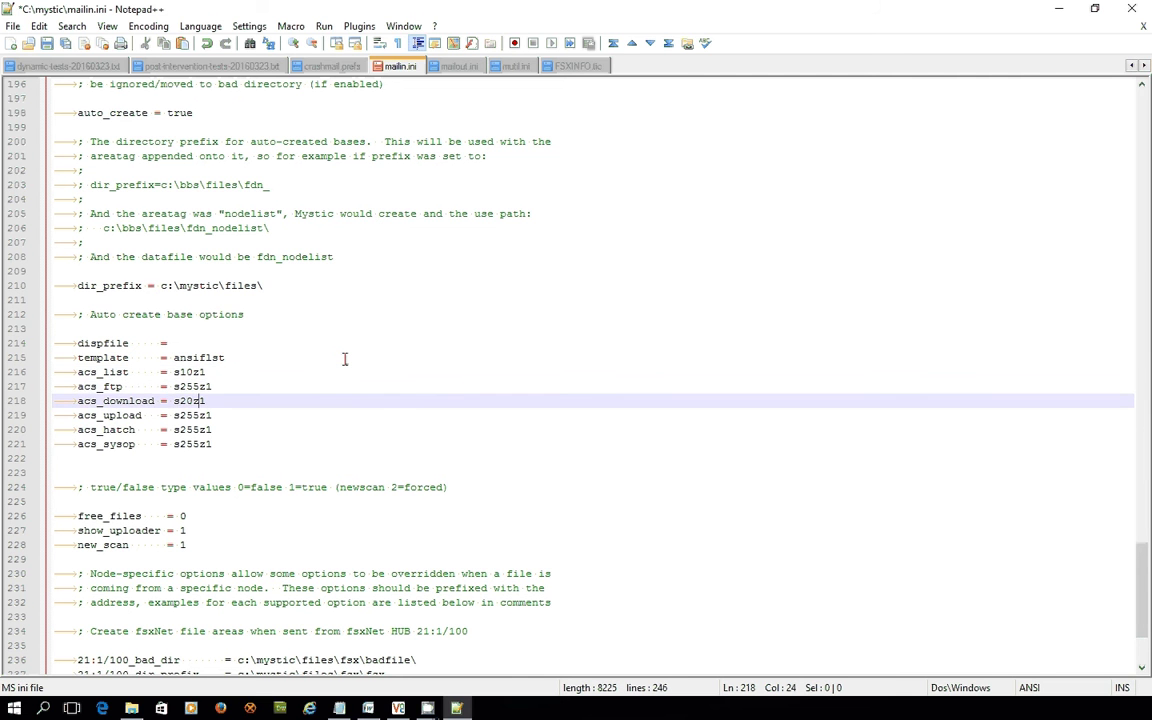
{"action": "key", "text": "Left"}
{"action": "key", "text": "Down"}
{"action": "key", "text": "Down"}
{"action": "key", "text": "Down"}
{"action": "key", "text": "Down"}
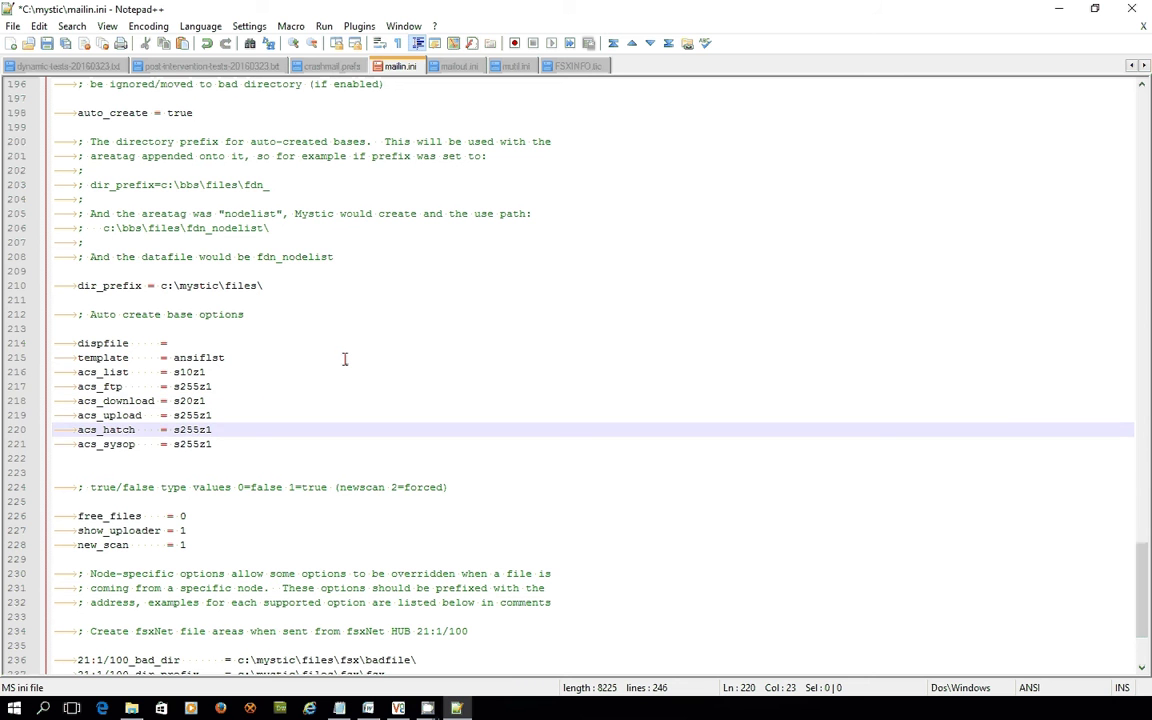
{"action": "scroll", "coordinate": [344, 358], "scroll_direction": "down", "scroll_amount": 3}
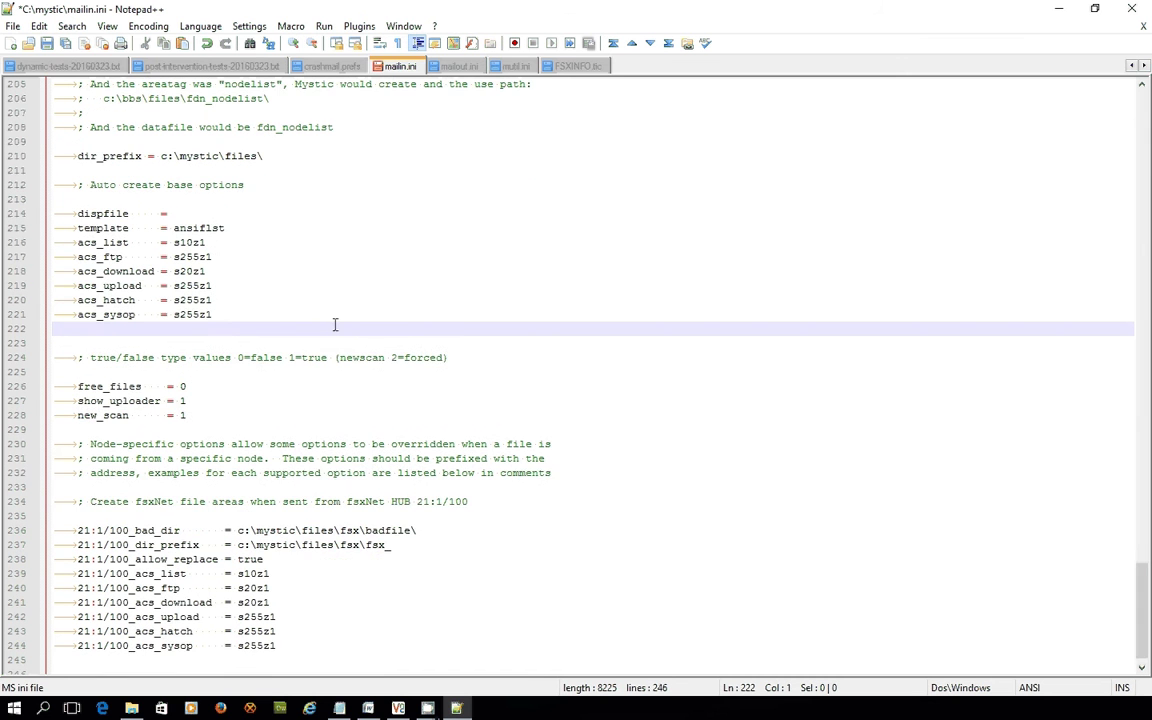
Change the 21:1/100 acs_ftp value from s20z1 to s255z1.
{"action": "scroll", "coordinate": [340, 328], "scroll_direction": "down", "scroll_amount": 1}
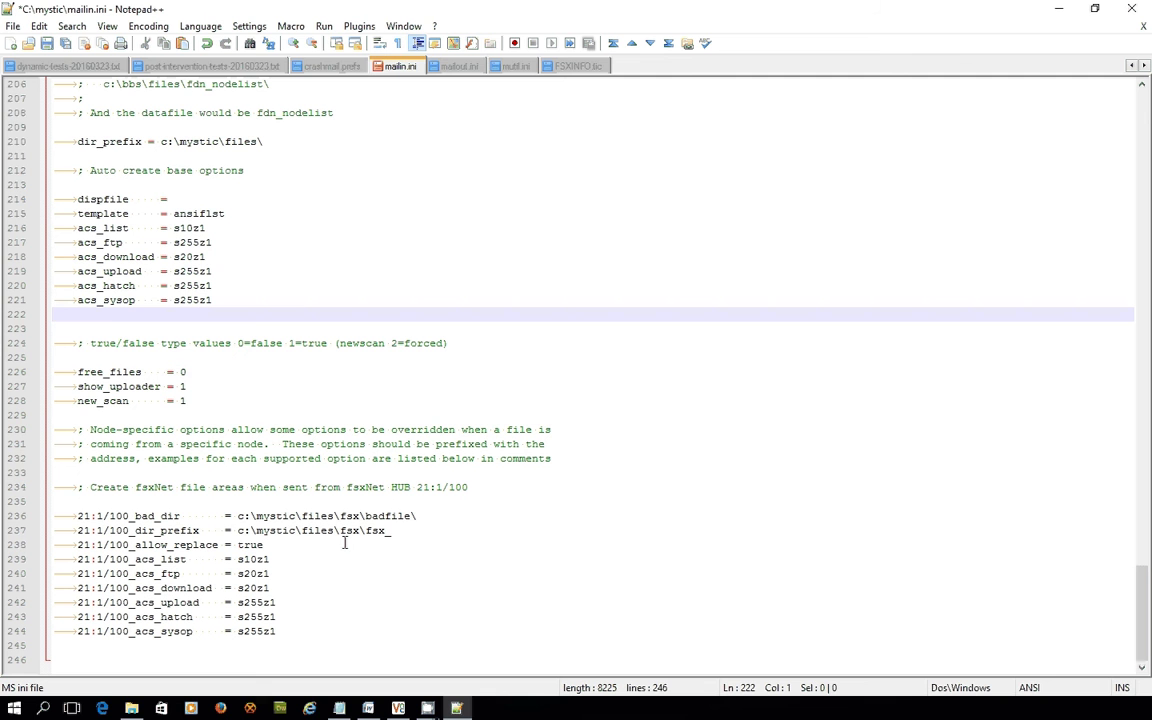
{"action": "left_click_drag", "start_coordinate": [77, 516], "coordinate": [132, 514]}
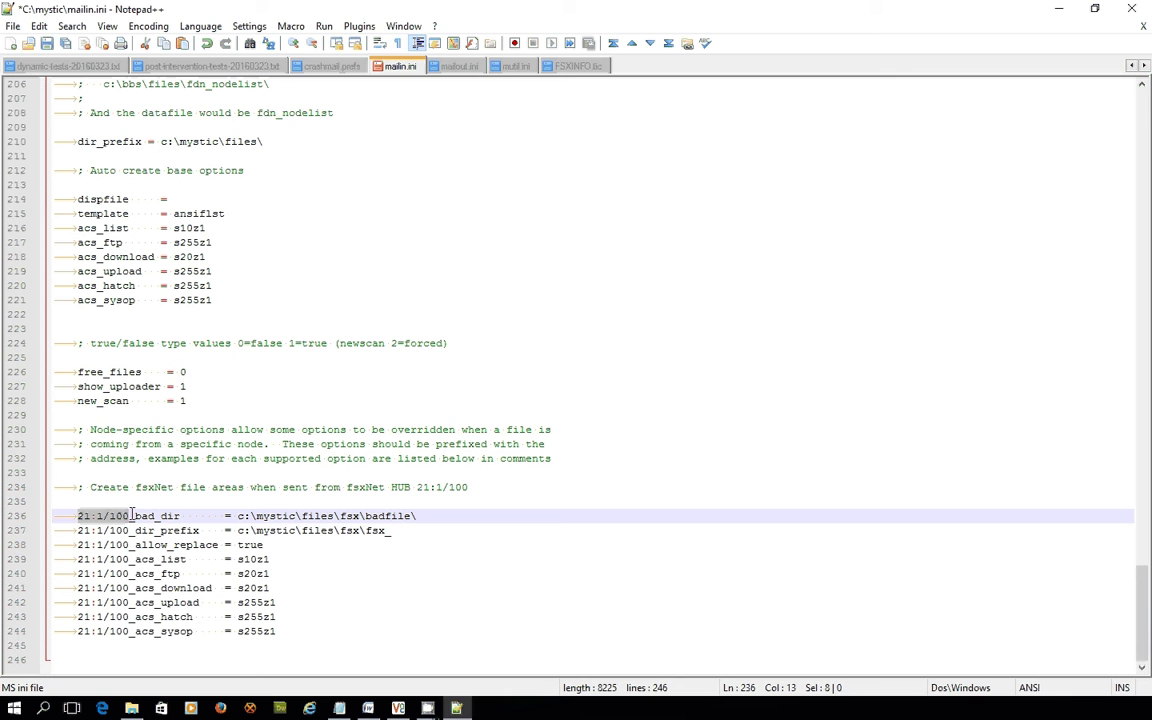
{"action": "left_click", "coordinate": [180, 516]}
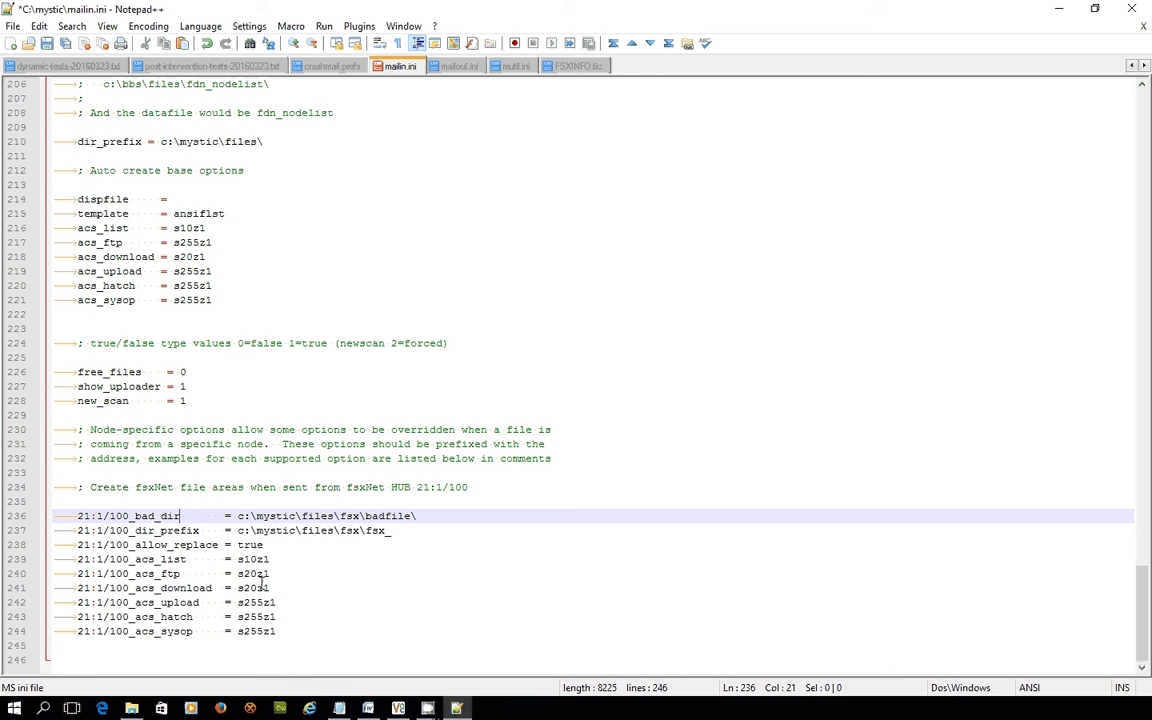
{"action": "left_click", "coordinate": [255, 573]}
{"action": "left_click", "coordinate": [280, 573]}
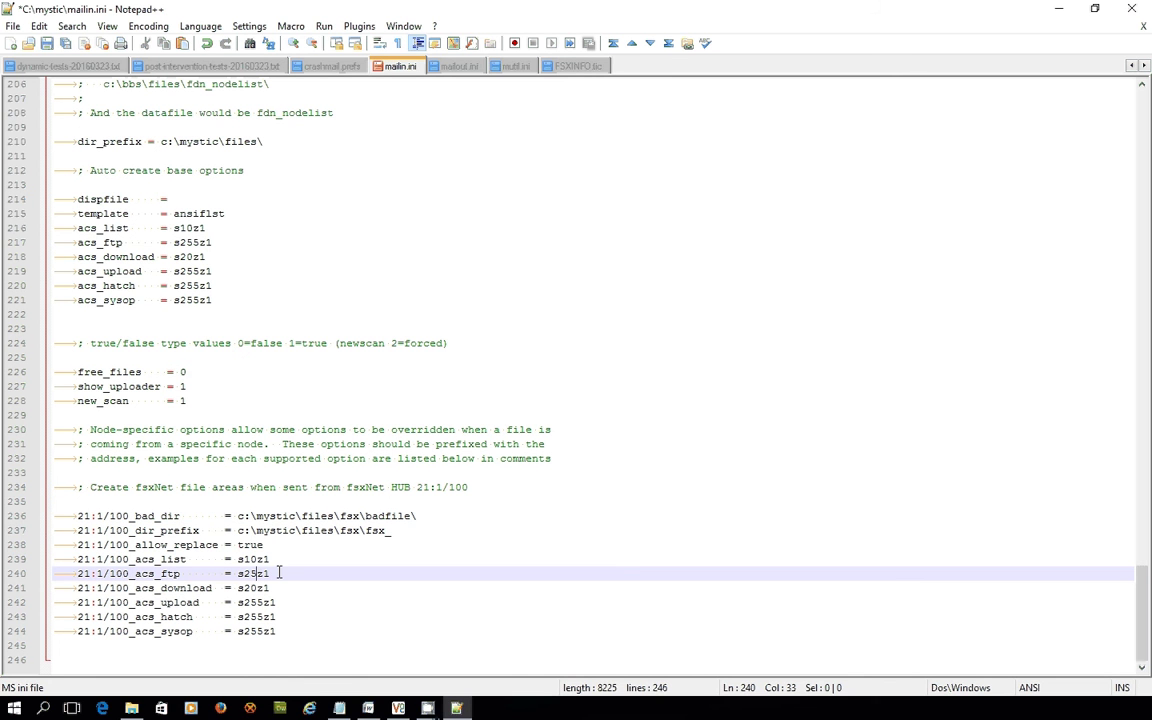
{"action": "key", "text": "BackSpace"}
{"action": "type", "text": "55"}
{"action": "left_click", "coordinate": [313, 573]}
Trim the 21:1/100 dir_prefix to c:\mystic\files\fsx\ and save mailin.ini.
{"action": "left_click_drag", "start_coordinate": [129, 516], "coordinate": [78, 517]}
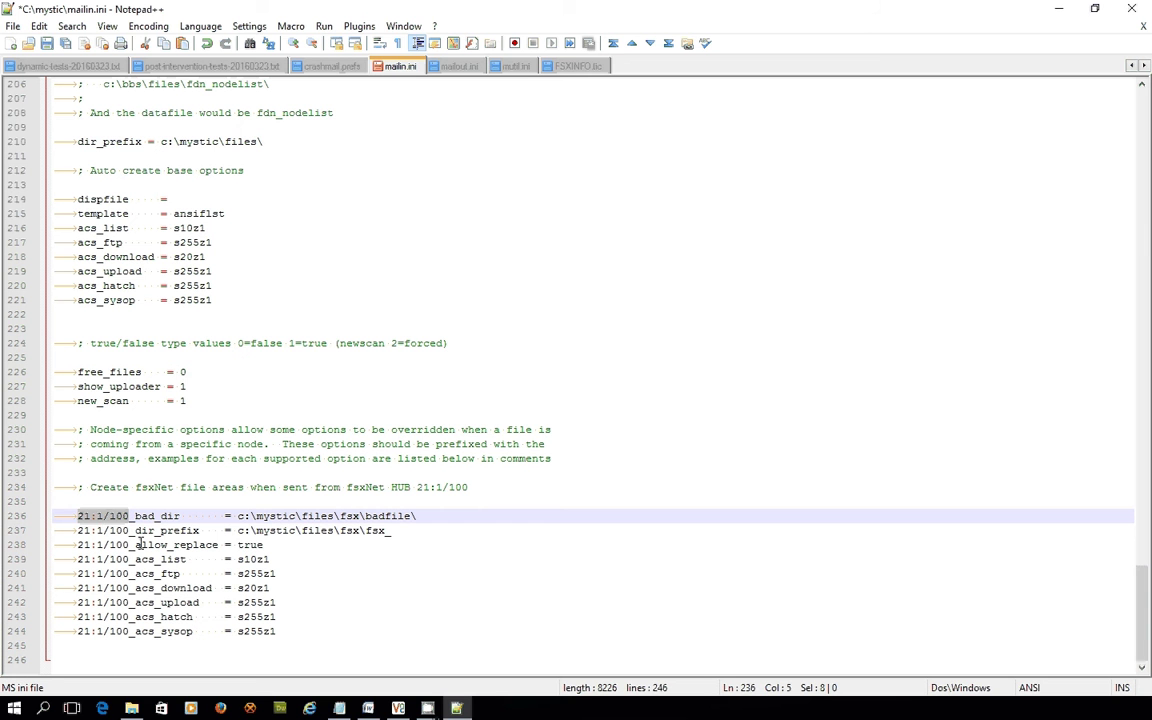
{"action": "left_click", "coordinate": [360, 572]}
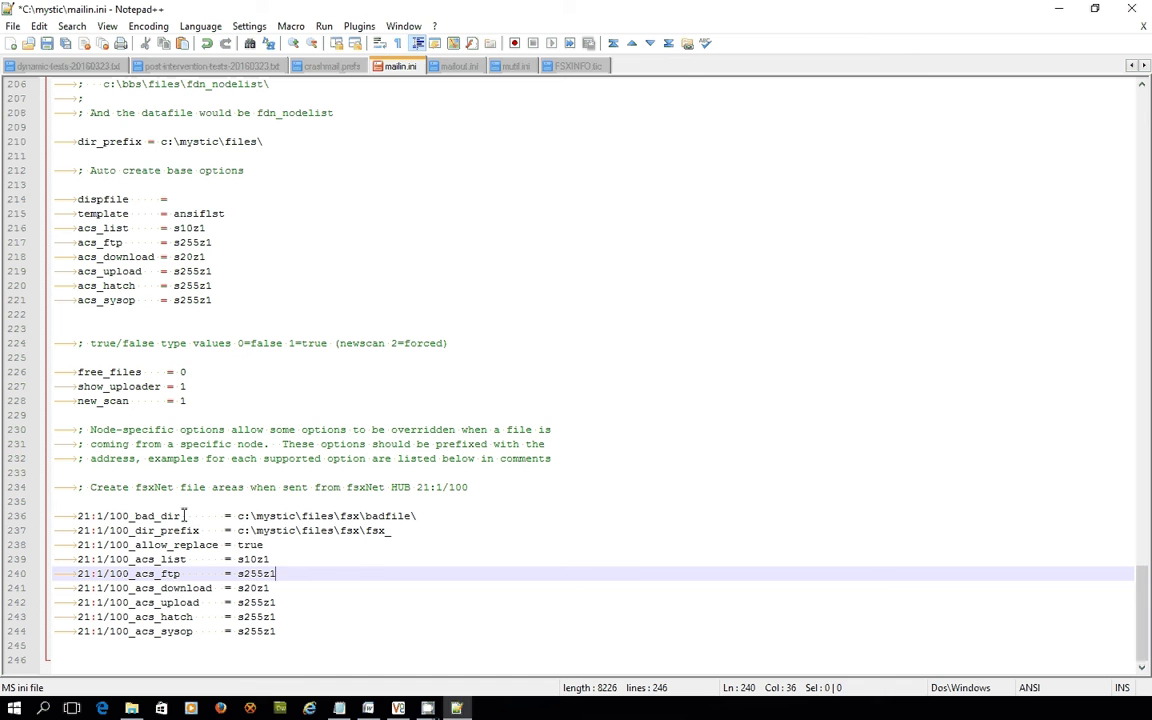
{"action": "left_click", "coordinate": [399, 516]}
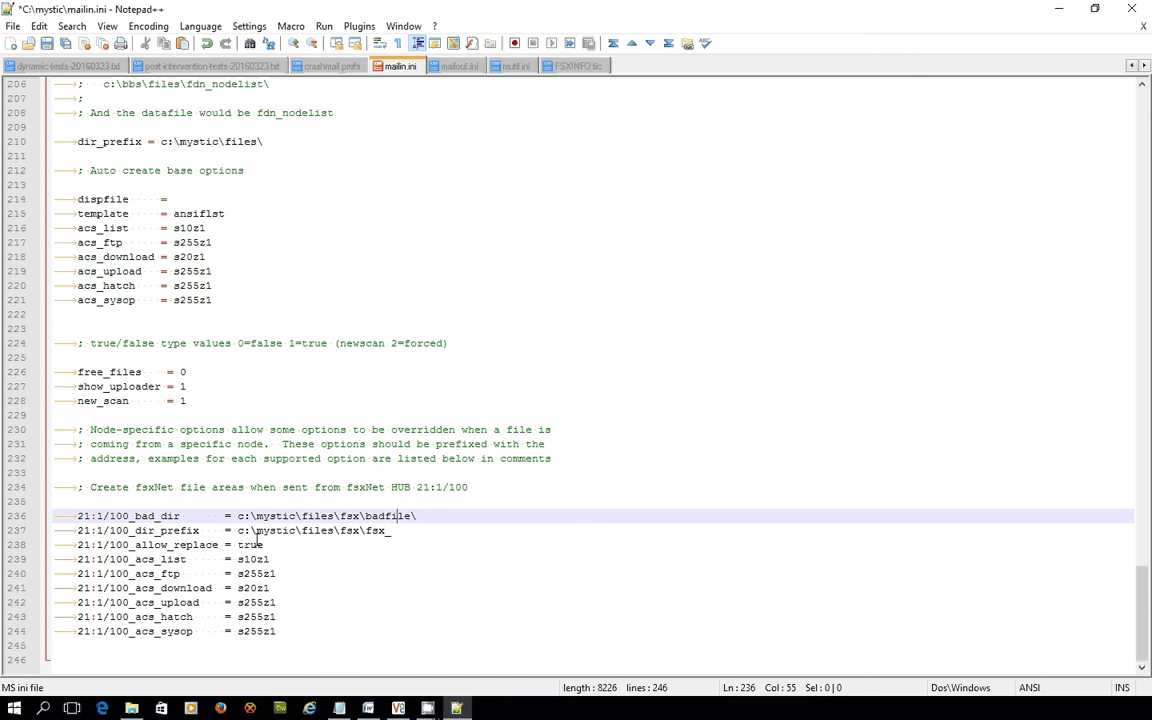
{"action": "left_click", "coordinate": [399, 533]}
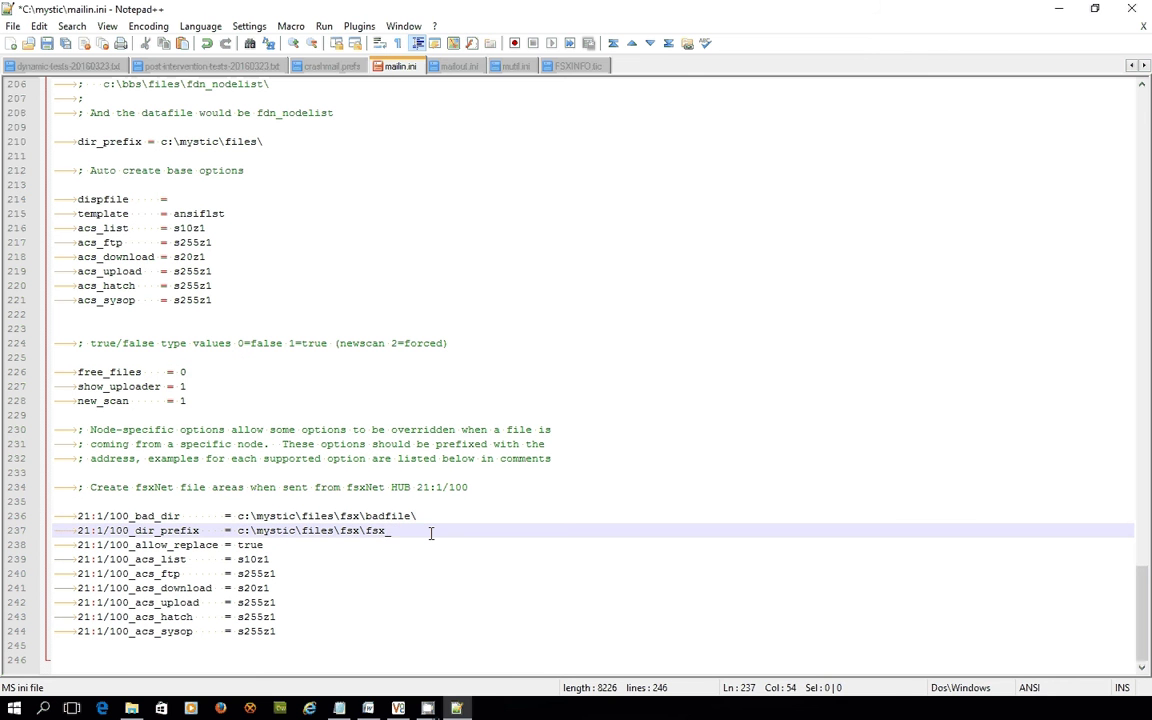
{"action": "key", "text": "BackSpace"}
{"action": "key", "text": "BackSpace"}
{"action": "key", "text": "BackSpace"}
{"action": "key", "text": "BackSpace"}
{"action": "left_click", "coordinate": [45, 42]}
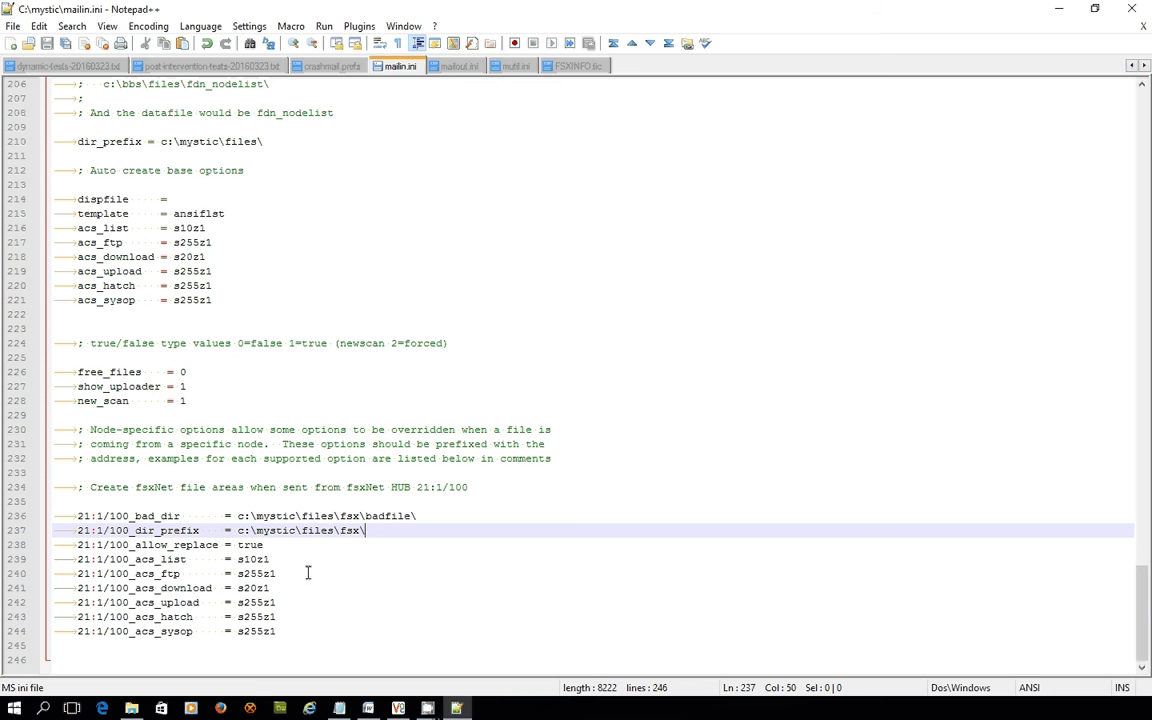
{"action": "scroll", "coordinate": [335, 580], "scroll_direction": "up", "scroll_amount": 20}
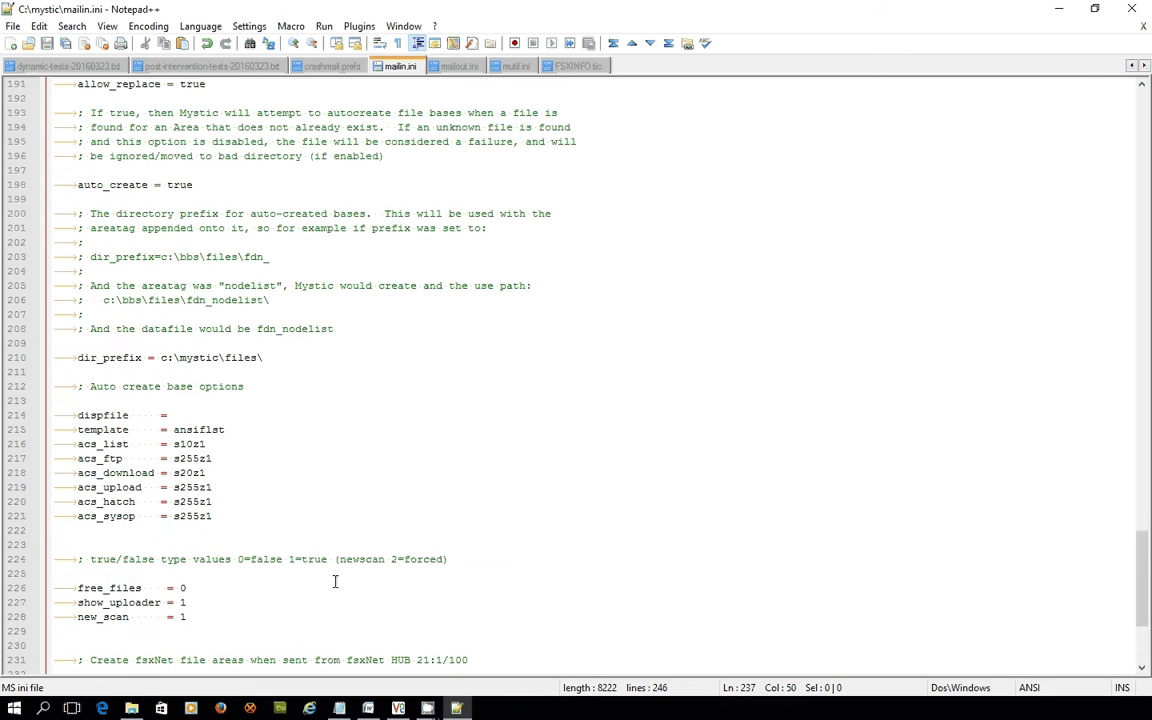
{"action": "scroll", "coordinate": [335, 581], "scroll_direction": "up", "scroll_amount": 20}
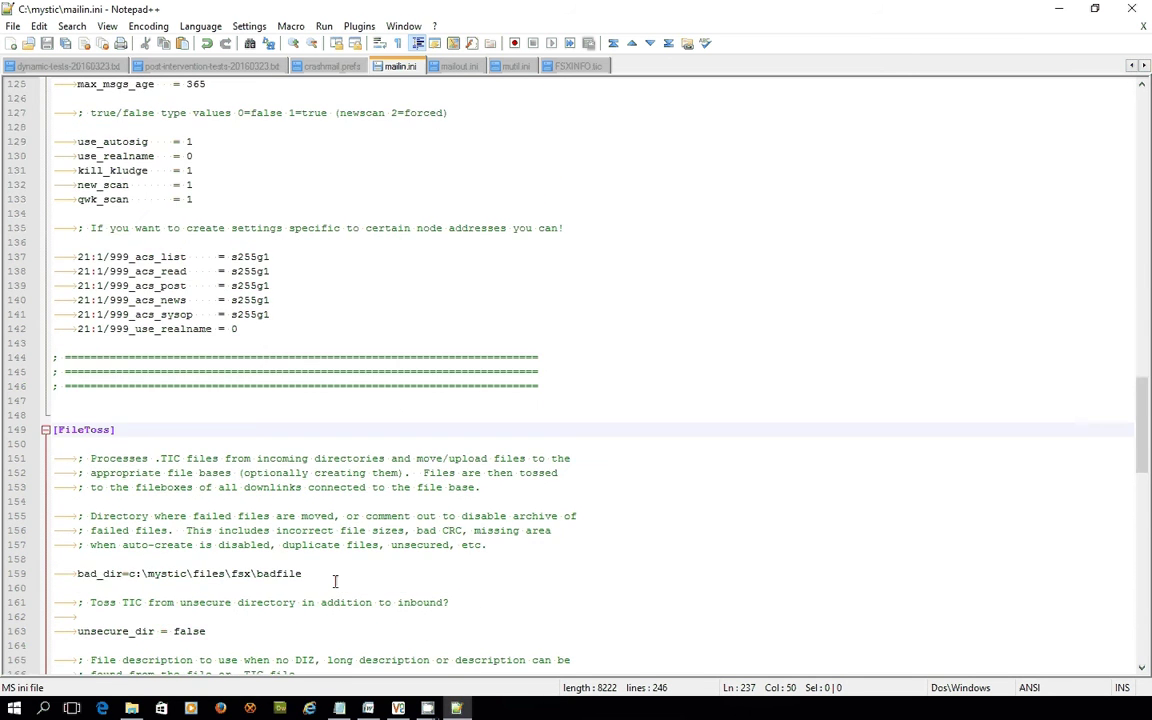
{"action": "scroll", "coordinate": [335, 584], "scroll_direction": "up", "scroll_amount": 20}
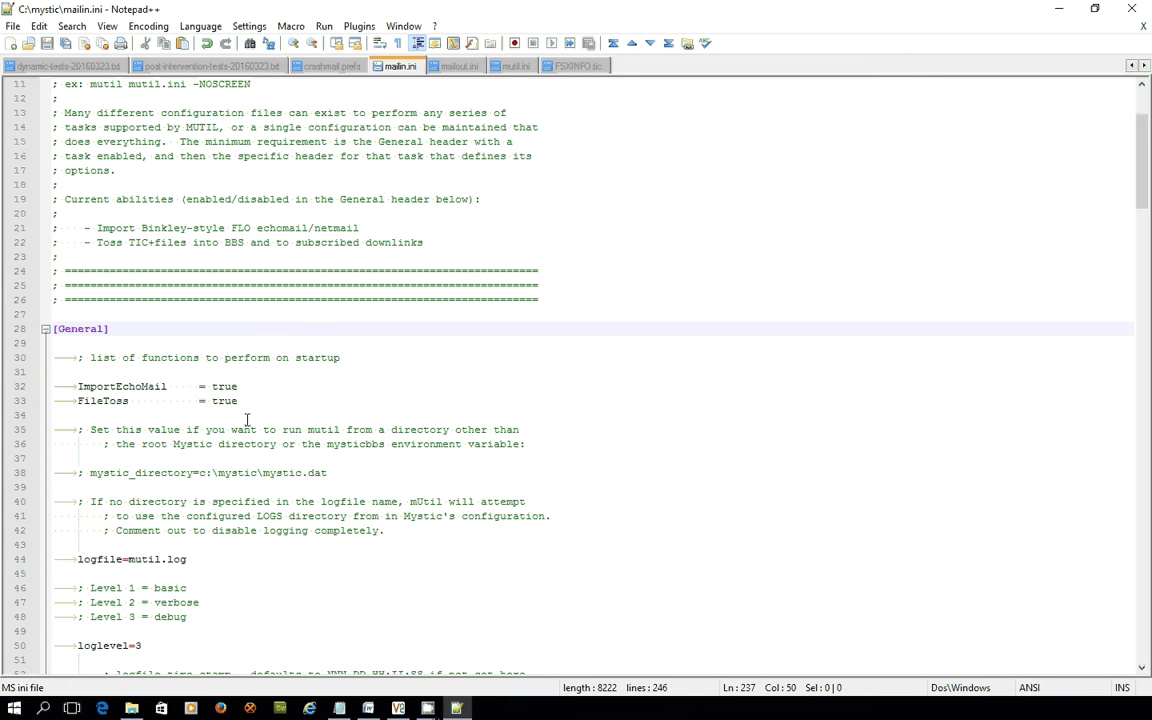
{"action": "left_click_drag", "start_coordinate": [250, 401], "coordinate": [55, 383]}
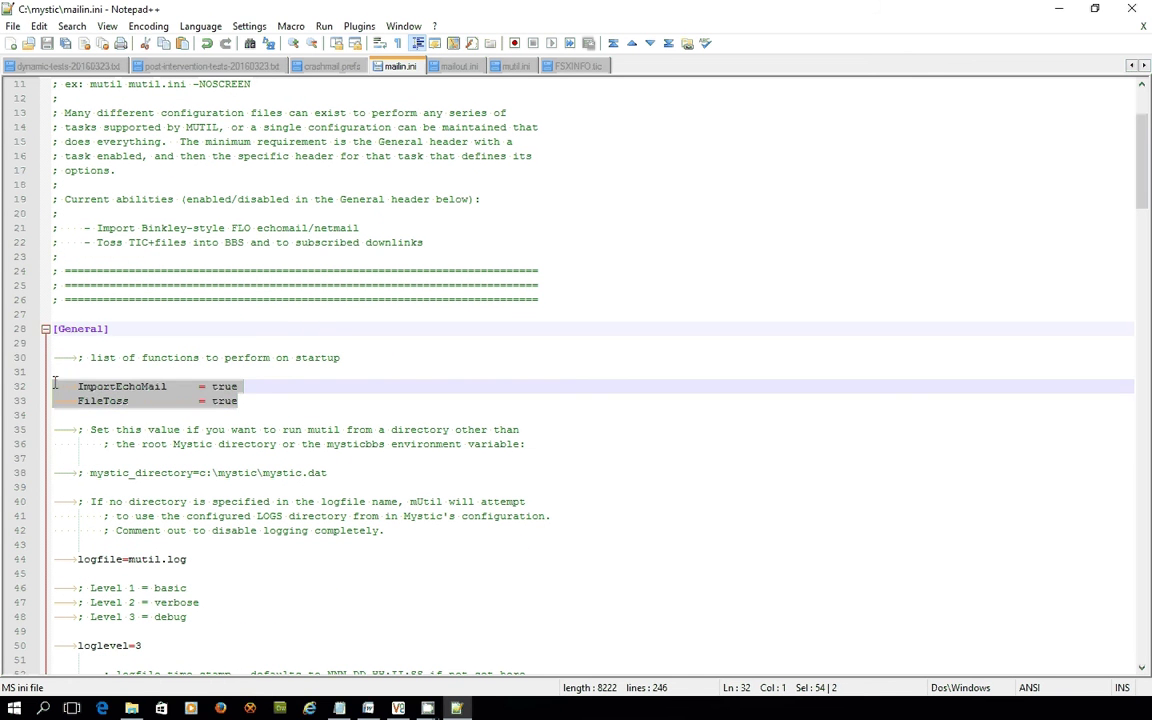
{"action": "left_click", "coordinate": [267, 398]}
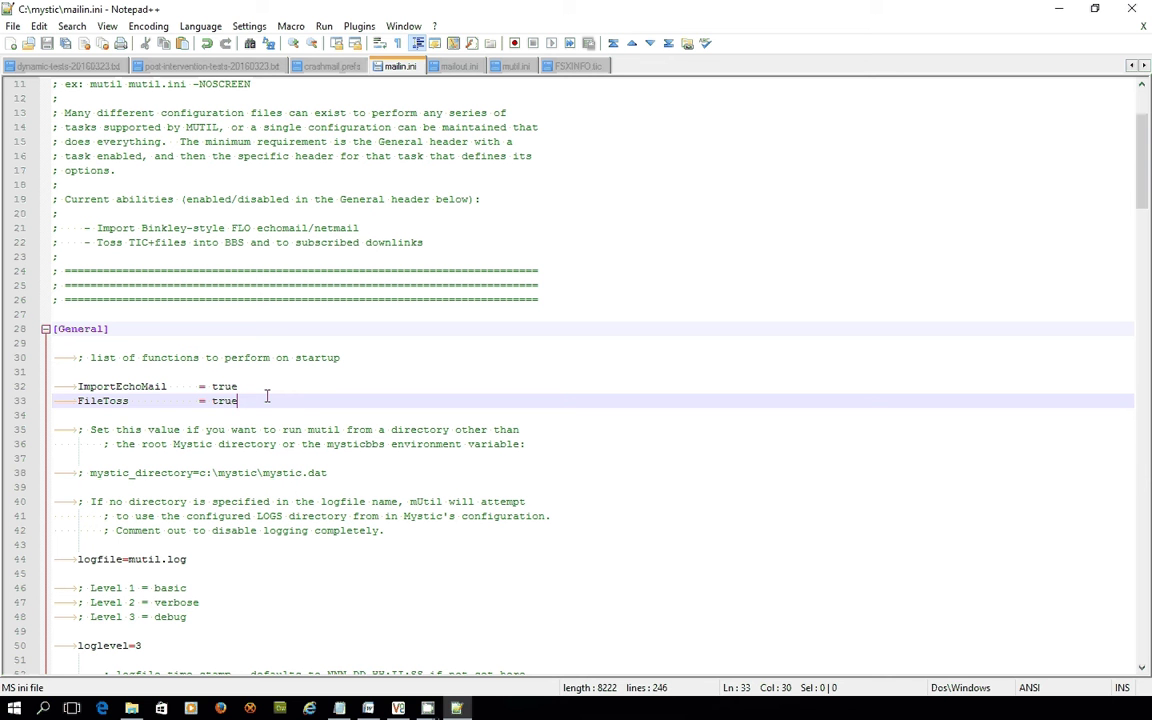
Copy FSXINFO.tic, FSXINFO, FSXNET.tic and FSXNET.Z55 from echomail\in\temp into the in folder.
{"action": "left_click", "coordinate": [1062, 8]}
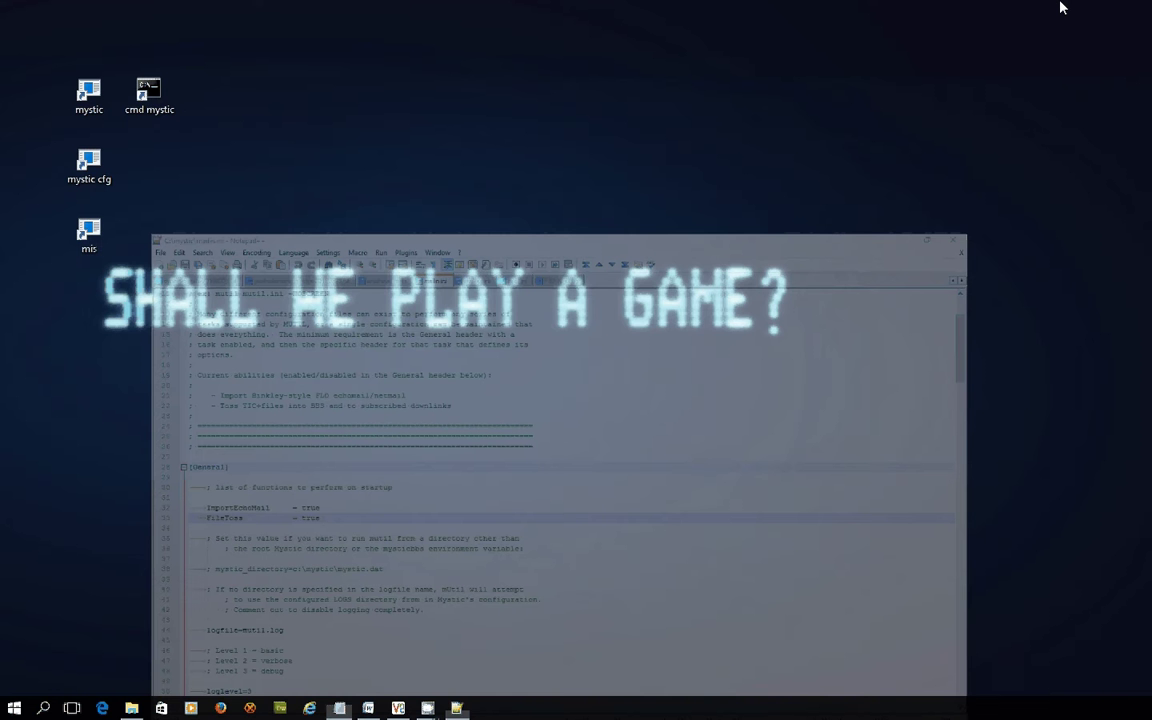
{"action": "key", "text": "alt+Tab"}
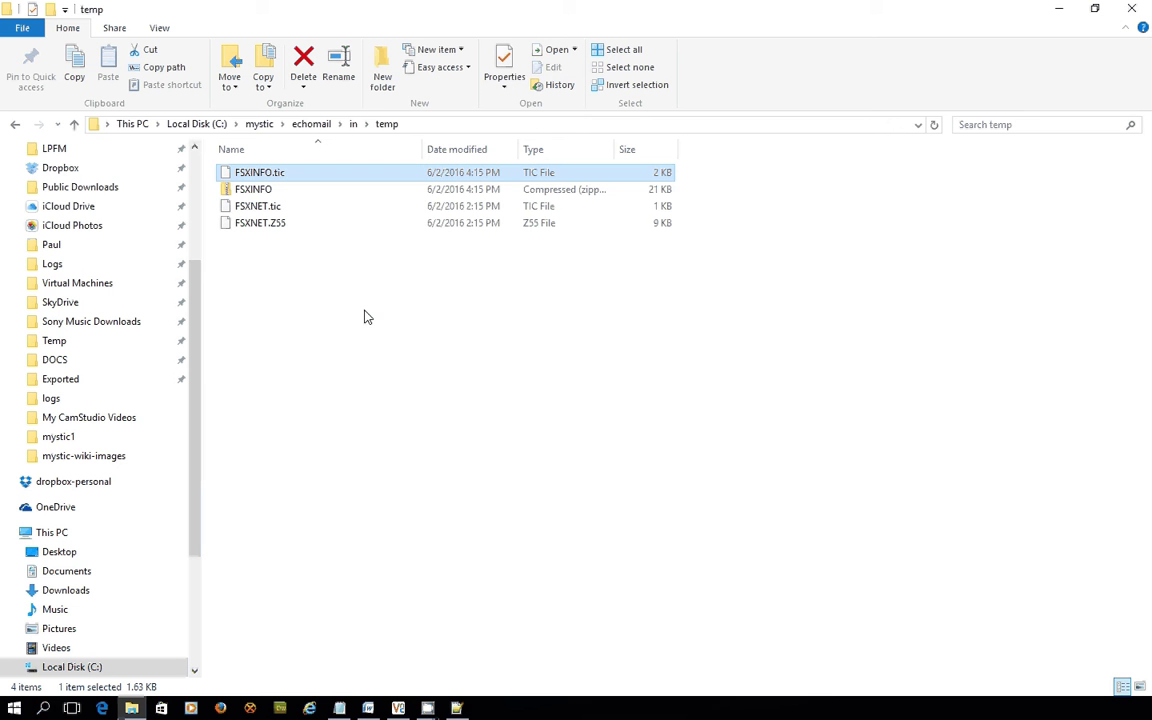
{"action": "left_click", "coordinate": [290, 226], "text": "shift"}
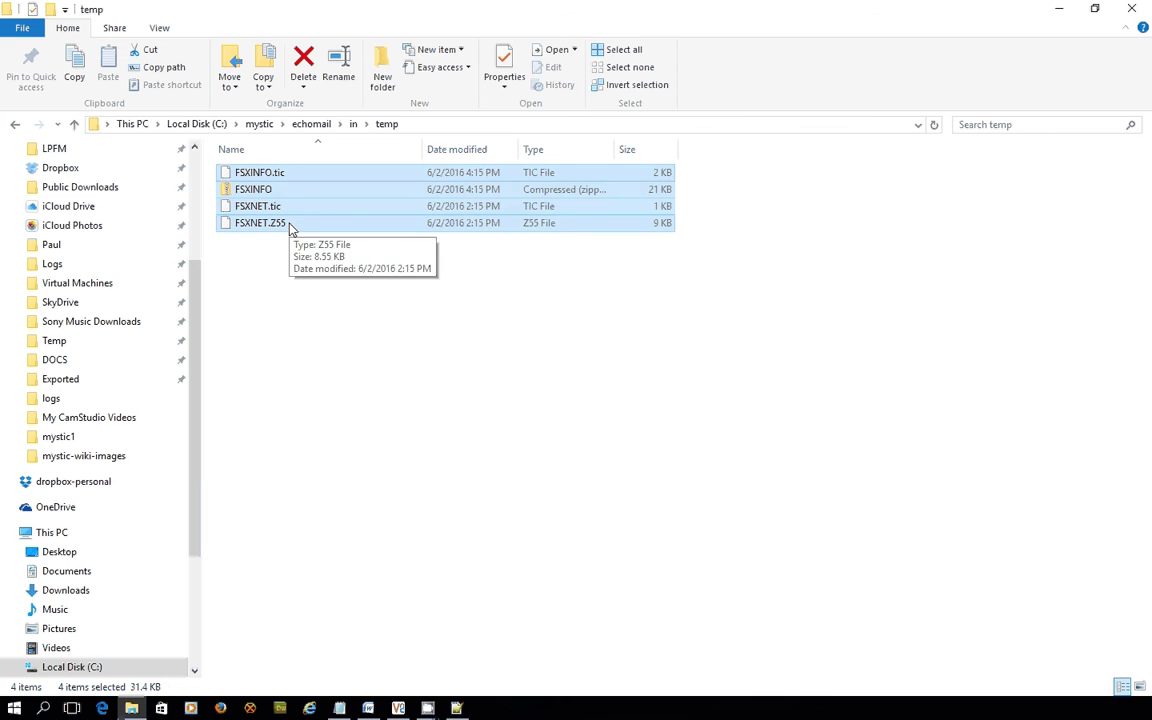
{"action": "key", "text": "ctrl+c"}
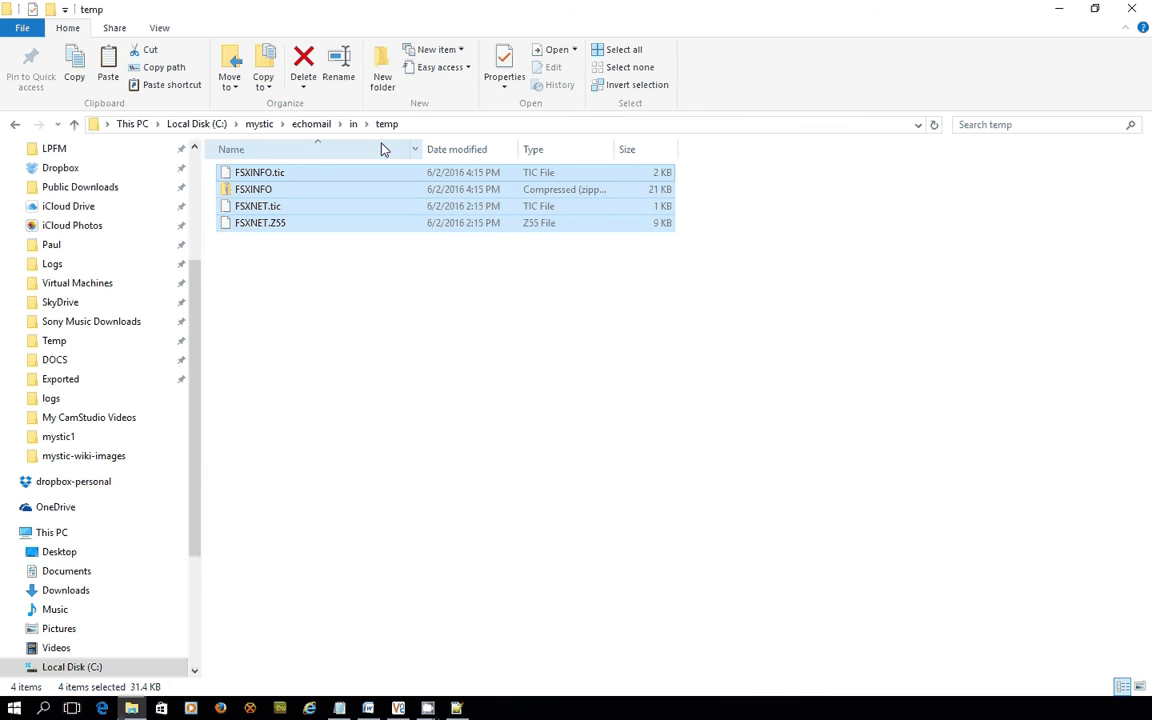
{"action": "left_click", "coordinate": [355, 124]}
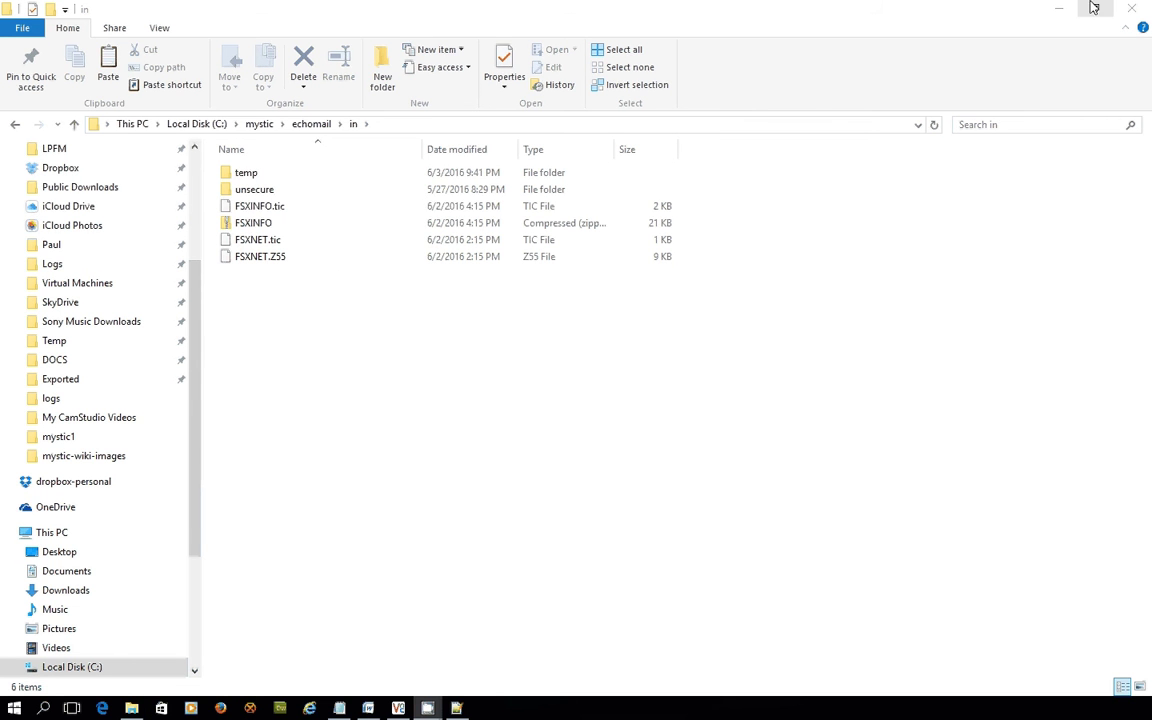
Open the cmd mystic console, clear it, and poll node 21:1/100 with fidopoll.
{"action": "left_click", "coordinate": [1057, 10]}
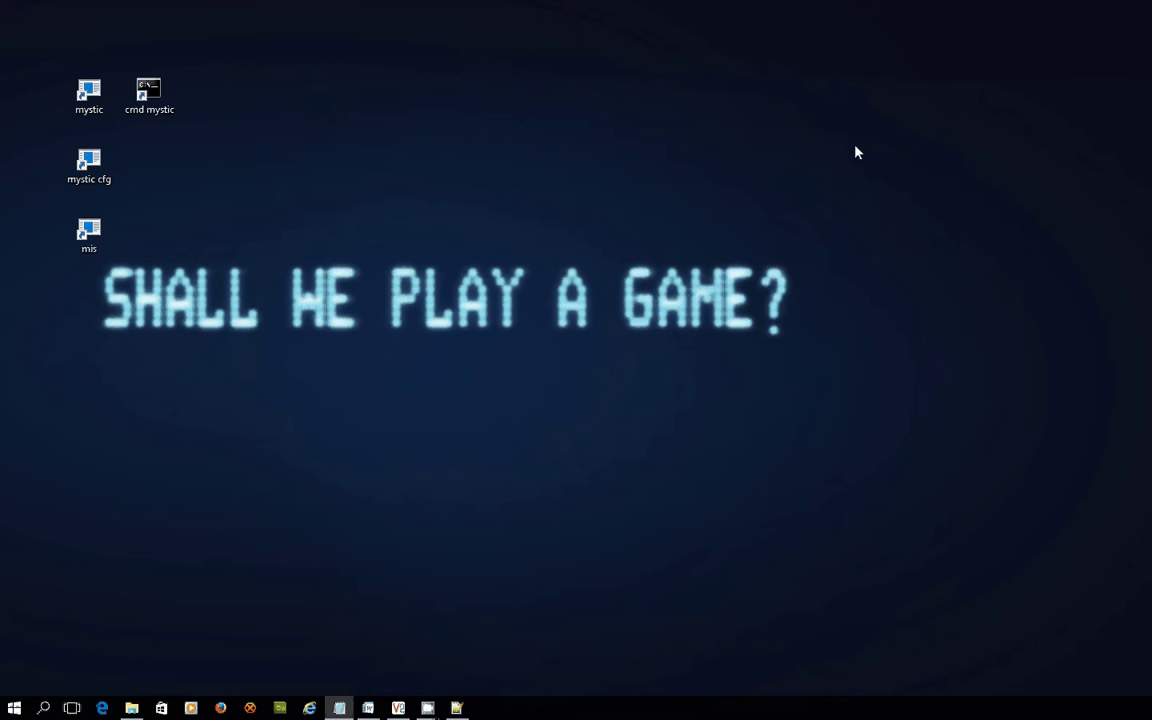
{"action": "double_click", "coordinate": [148, 92]}
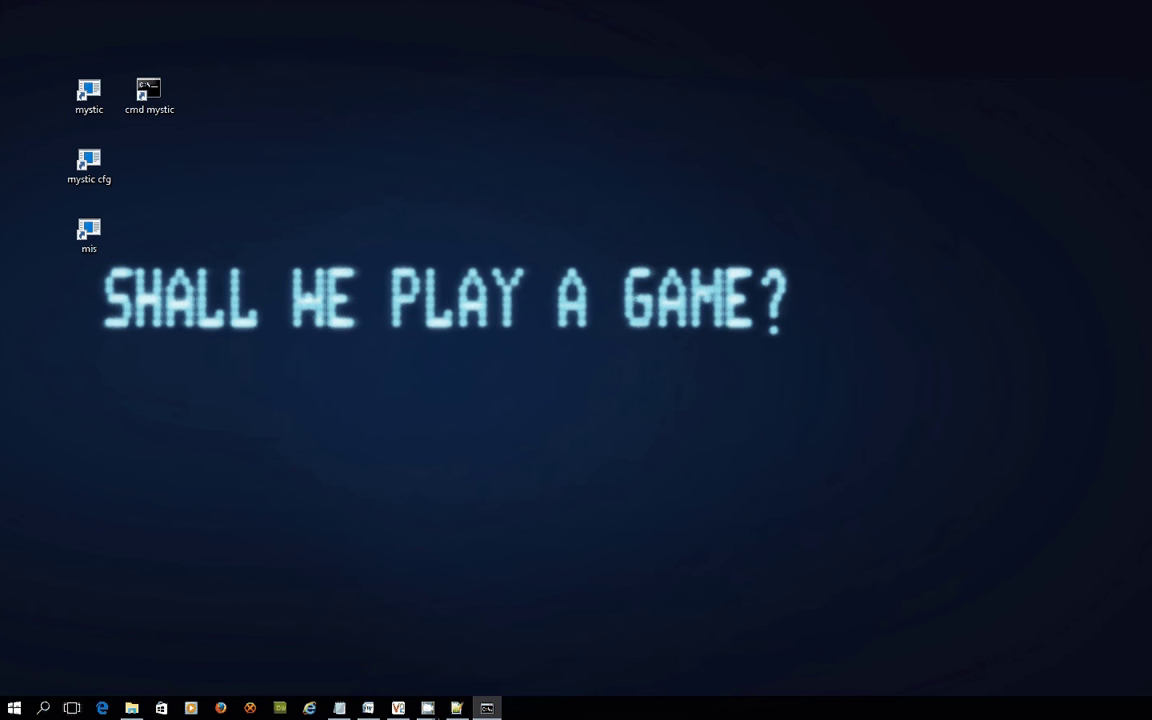
{"action": "left_click_drag", "start_coordinate": [540, 327], "coordinate": [717, 134]}
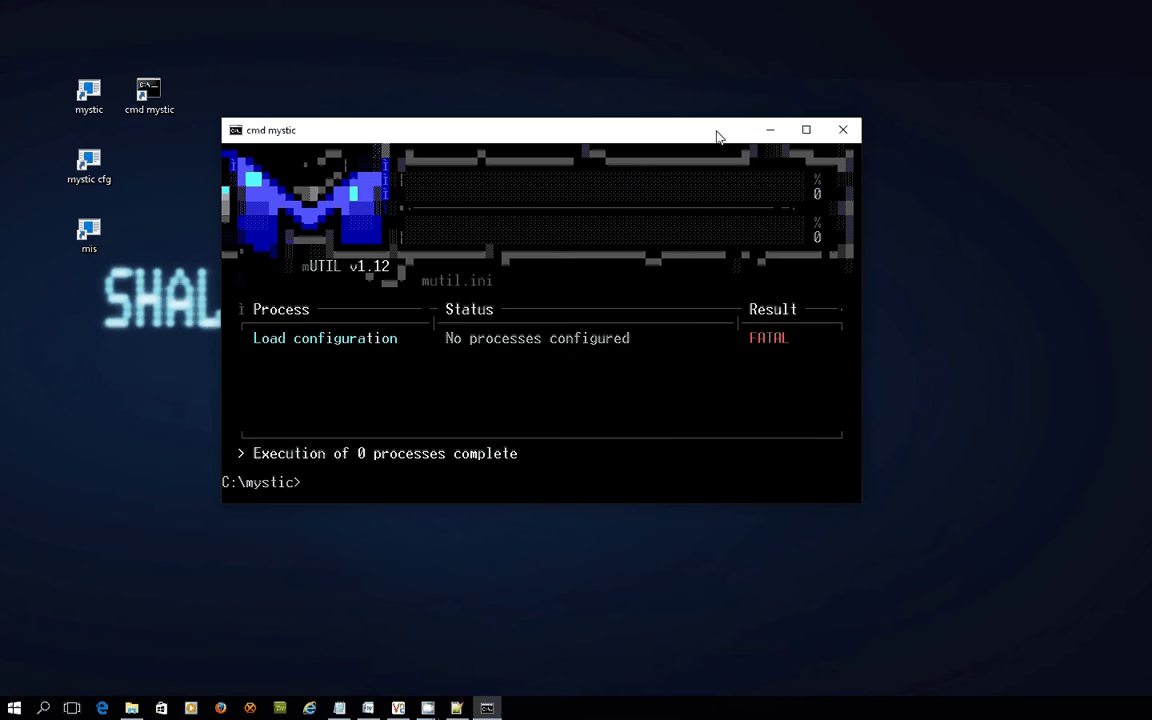
{"action": "type", "text": "cls"}
{"action": "key", "text": "Return"}
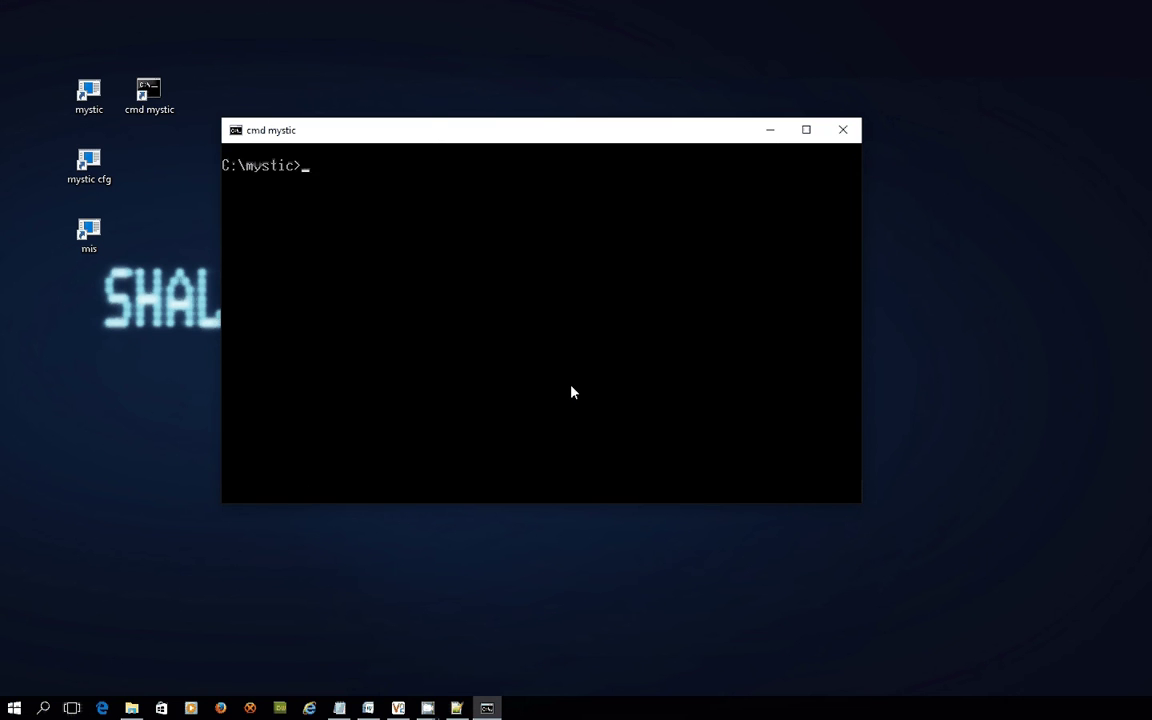
{"action": "type", "text": "fidopoll 21:1/100"}
{"action": "key", "text": "Return"}
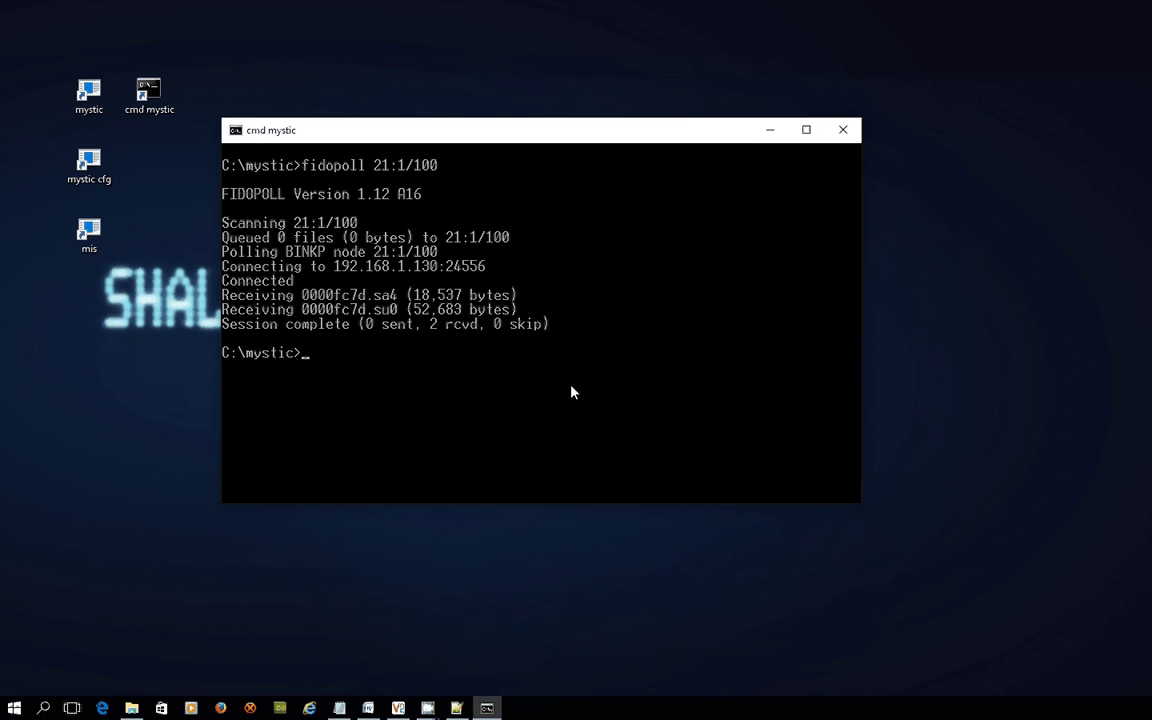
Run mutil mailin, importing 2 TIC files and 88 echomail messages.
{"action": "type", "text": "mail"}
{"action": "key", "text": "BackSpace"}
{"action": "key", "text": "BackSpace"}
{"action": "key", "text": "BackSpace"}
{"action": "type", "text": "util  mailin"}
{"action": "key", "text": "Return"}
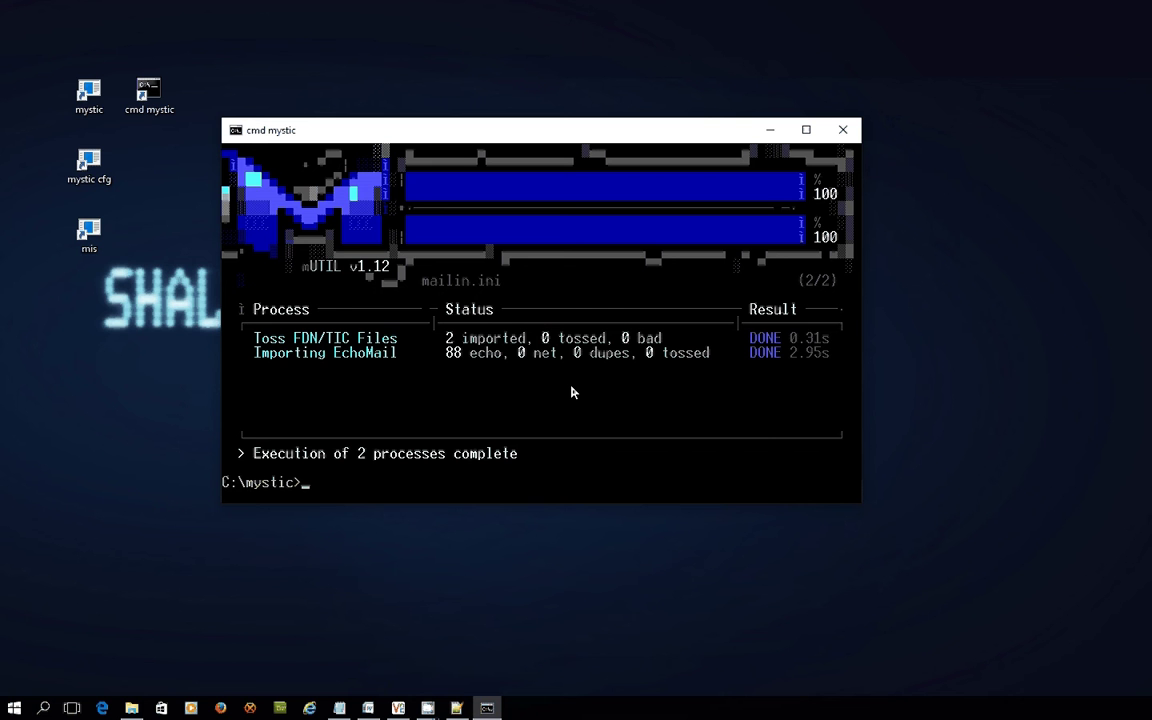
Open the C:\mystic\logs folder in File Explorer.
{"action": "left_click", "coordinate": [128, 708]}
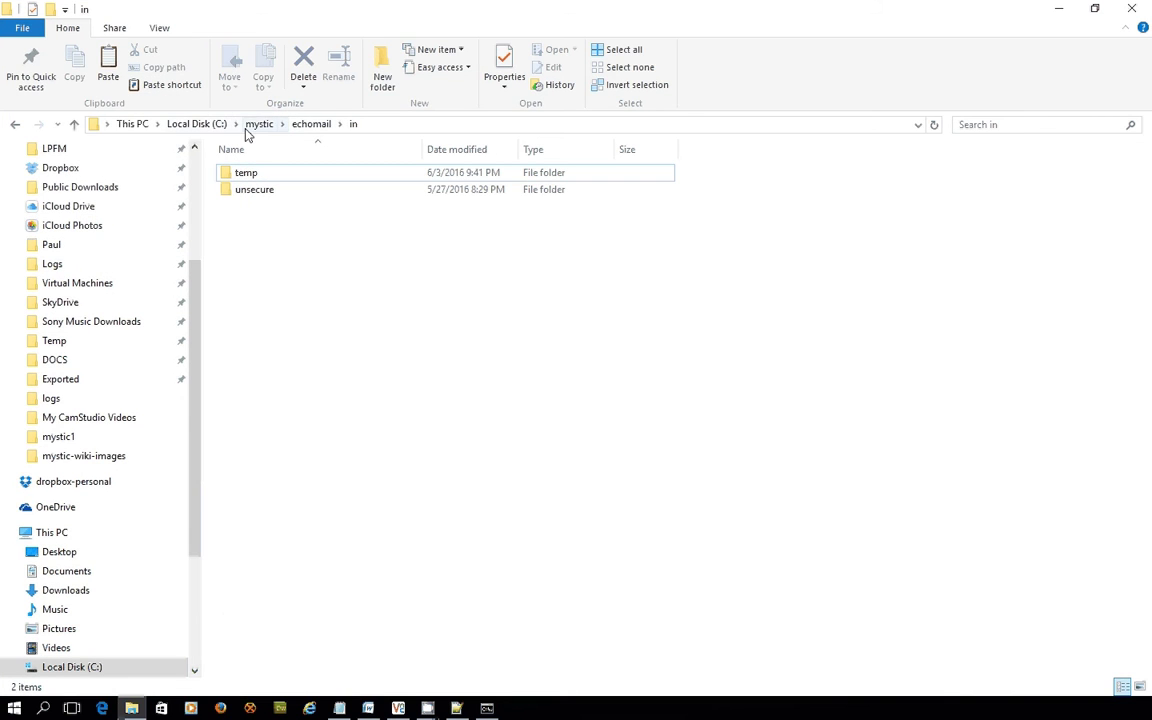
{"action": "left_click", "coordinate": [258, 124]}
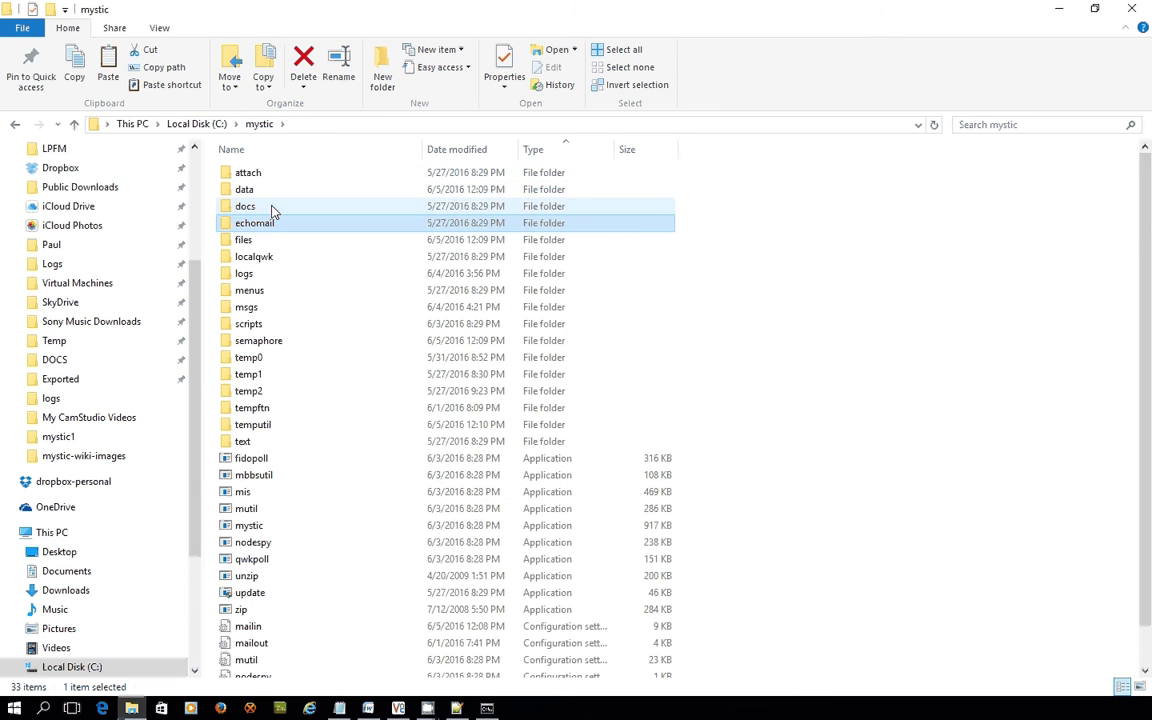
{"action": "double_click", "coordinate": [267, 277]}
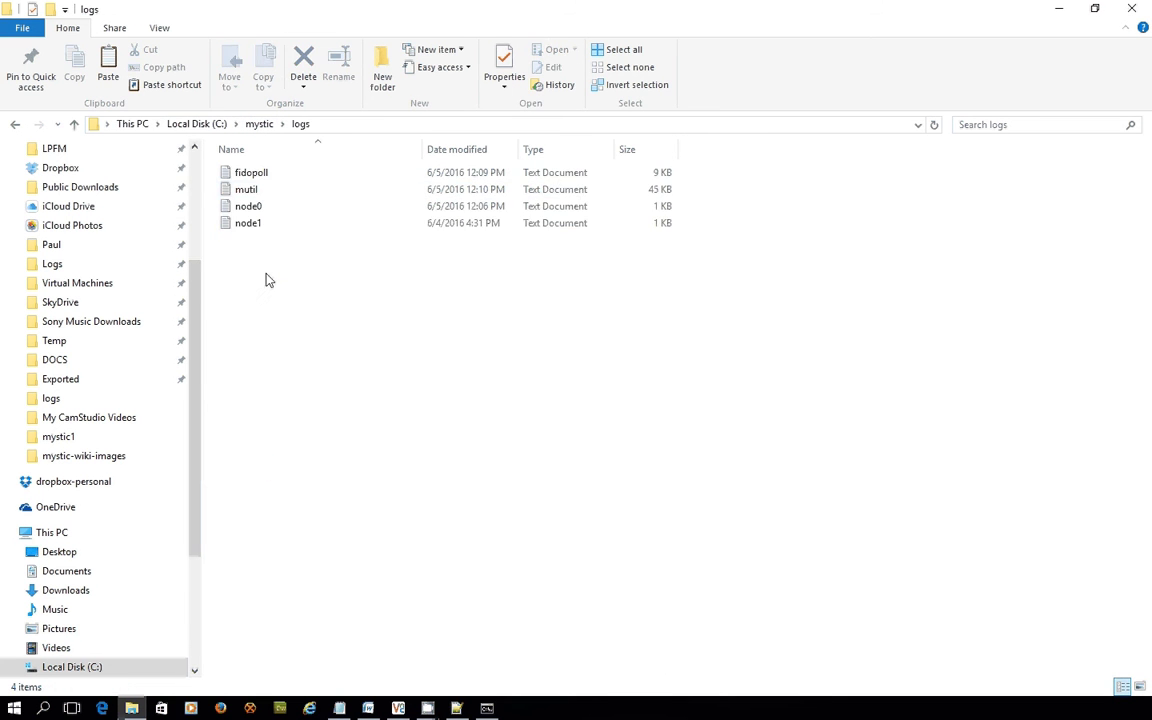
Open mutil.log in Notepad, jump to its end, and maximize the window.
{"action": "double_click", "coordinate": [284, 193]}
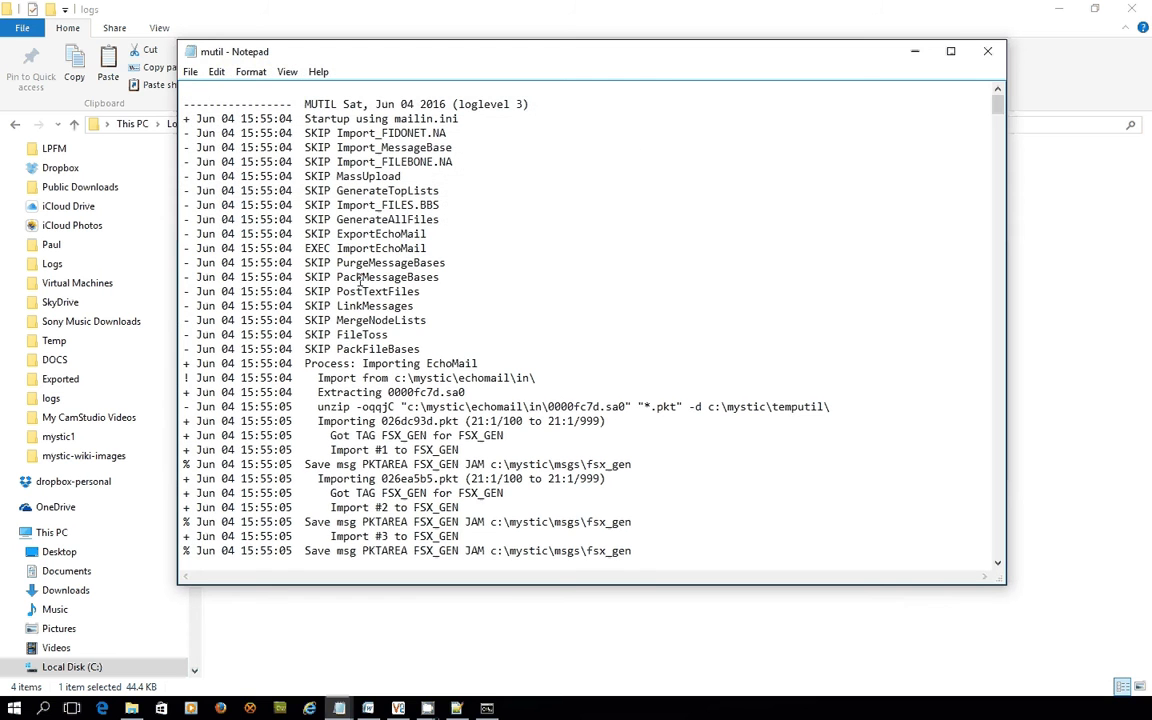
{"action": "key", "text": "ctrl+End"}
{"action": "scroll", "coordinate": [359, 280], "scroll_direction": "up", "scroll_amount": 20}
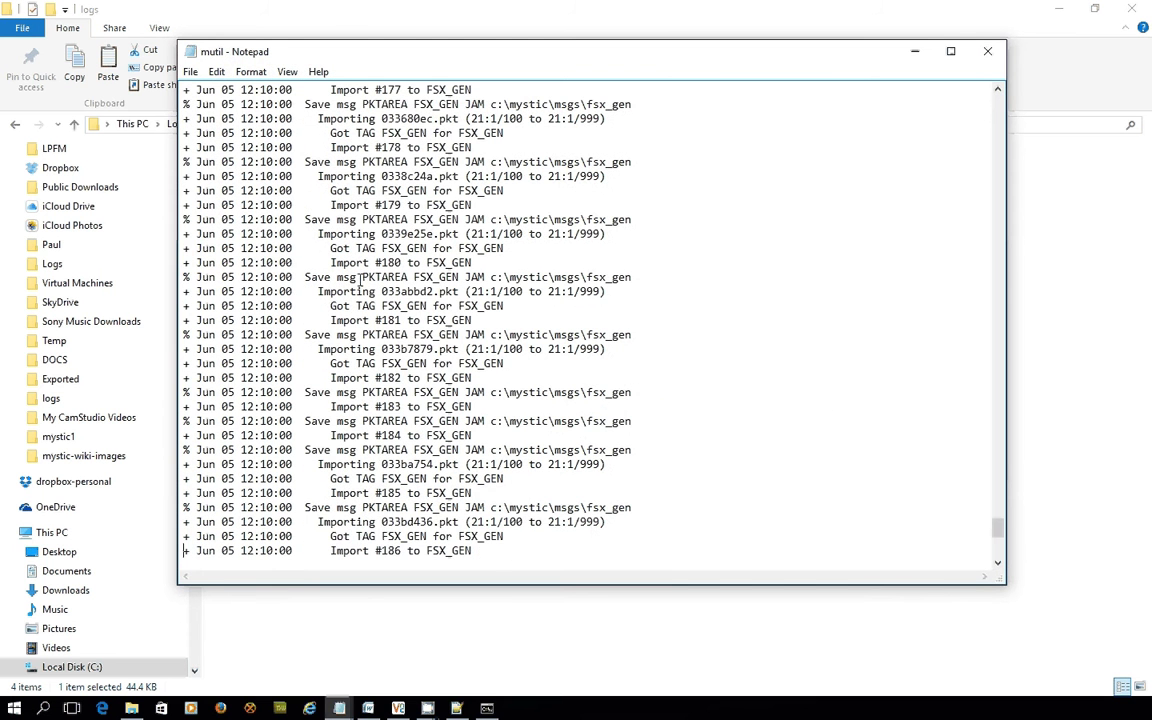
{"action": "scroll", "coordinate": [359, 280], "scroll_direction": "up", "scroll_amount": 20}
{"action": "scroll", "coordinate": [359, 280], "scroll_direction": "down", "scroll_amount": 9}
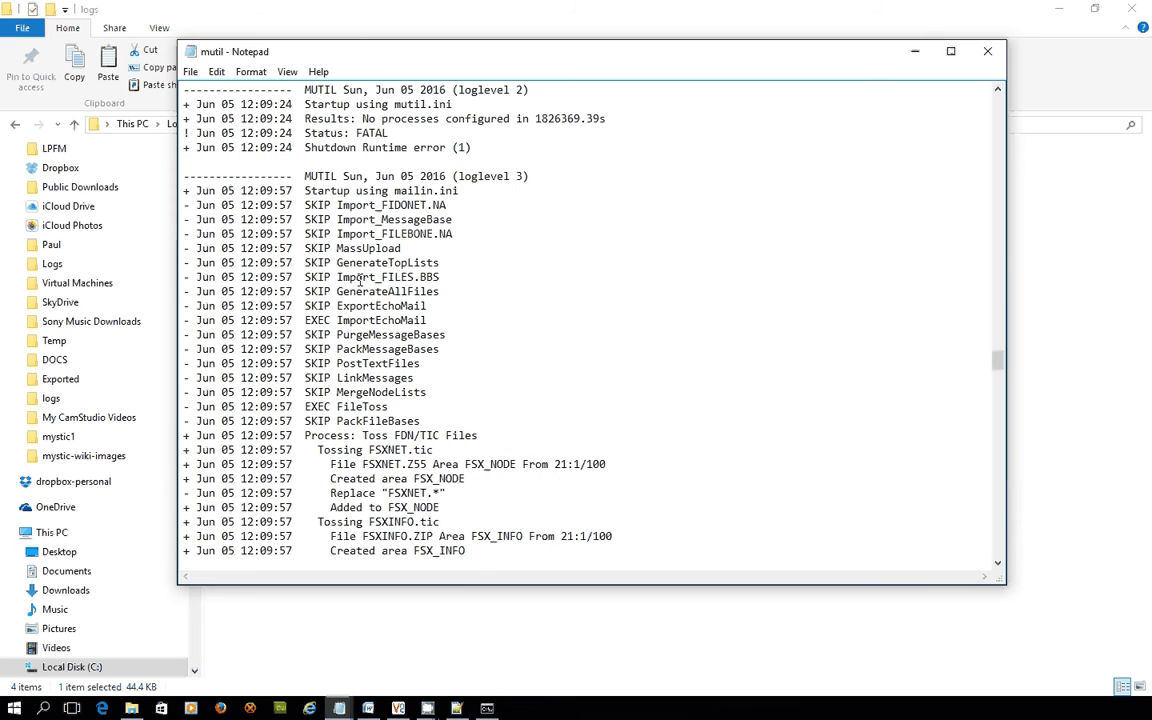
{"action": "scroll", "coordinate": [617, 306], "scroll_direction": "down", "scroll_amount": 2}
{"action": "scroll", "coordinate": [617, 306], "scroll_direction": "up", "scroll_amount": 1}
{"action": "left_click", "coordinate": [950, 52]}
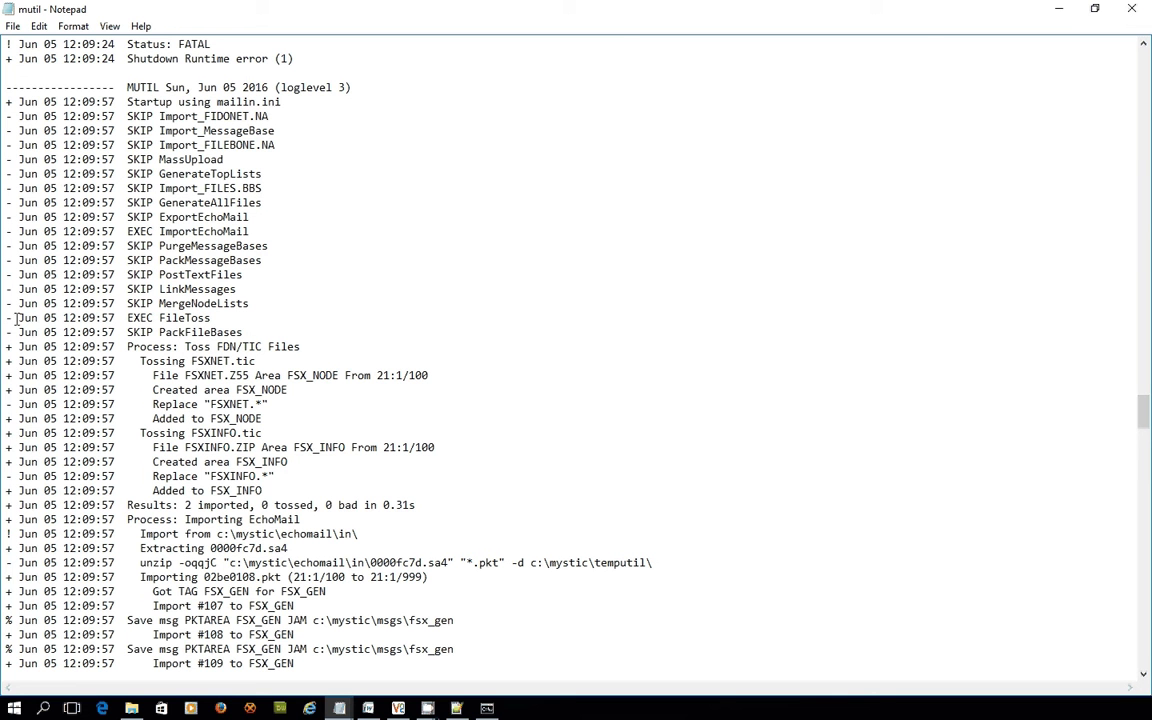
Highlight the FileToss and FSXNET.tic entries showing FSX_NODE created from 21:1/100.
{"action": "left_click_drag", "start_coordinate": [16, 317], "coordinate": [229, 315]}
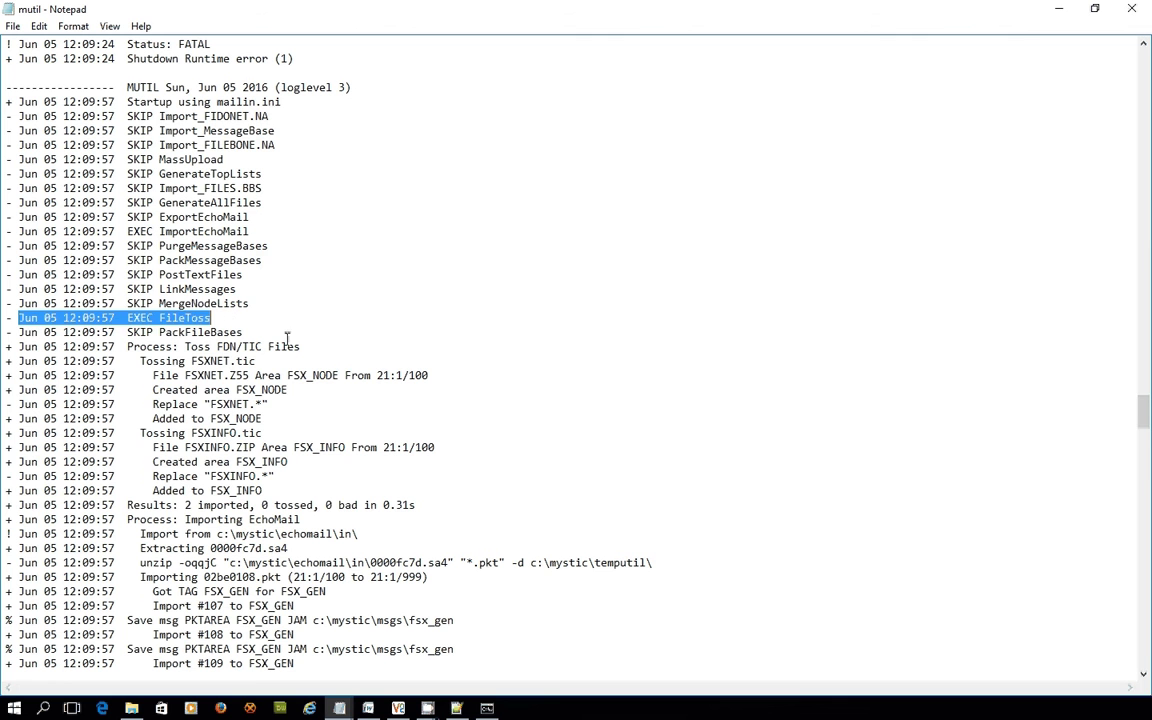
{"action": "left_click", "coordinate": [231, 318]}
{"action": "left_click_drag", "start_coordinate": [134, 361], "coordinate": [285, 360]}
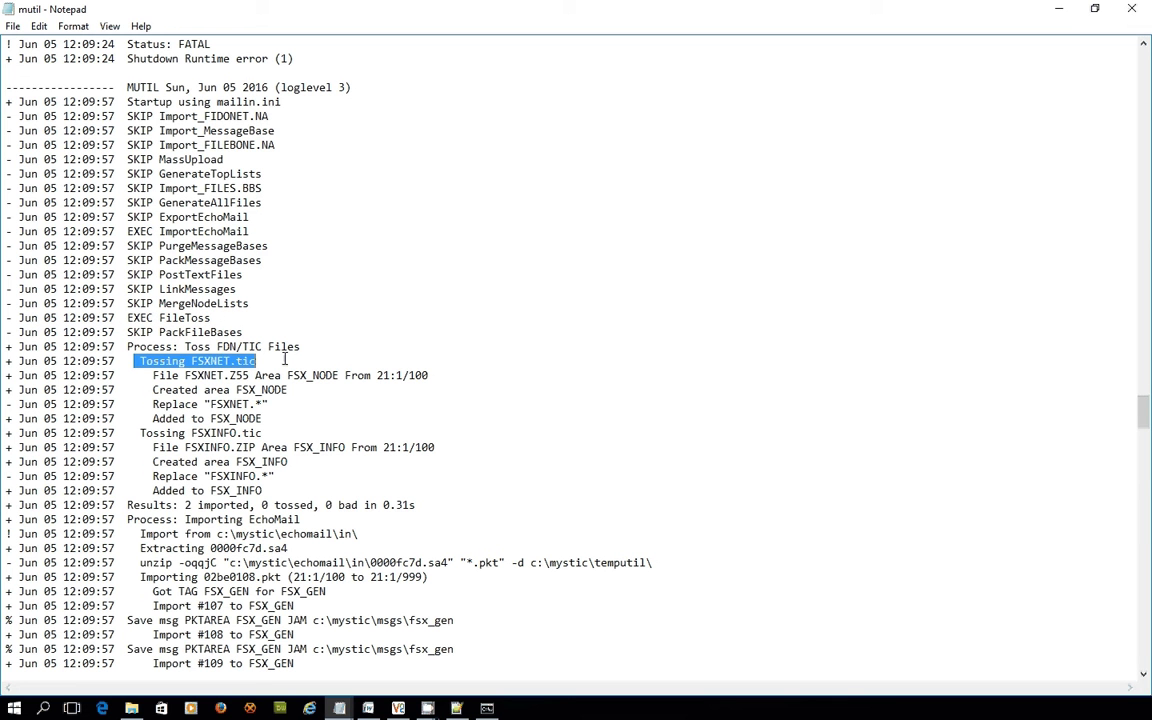
{"action": "left_click_drag", "start_coordinate": [153, 375], "coordinate": [251, 374]}
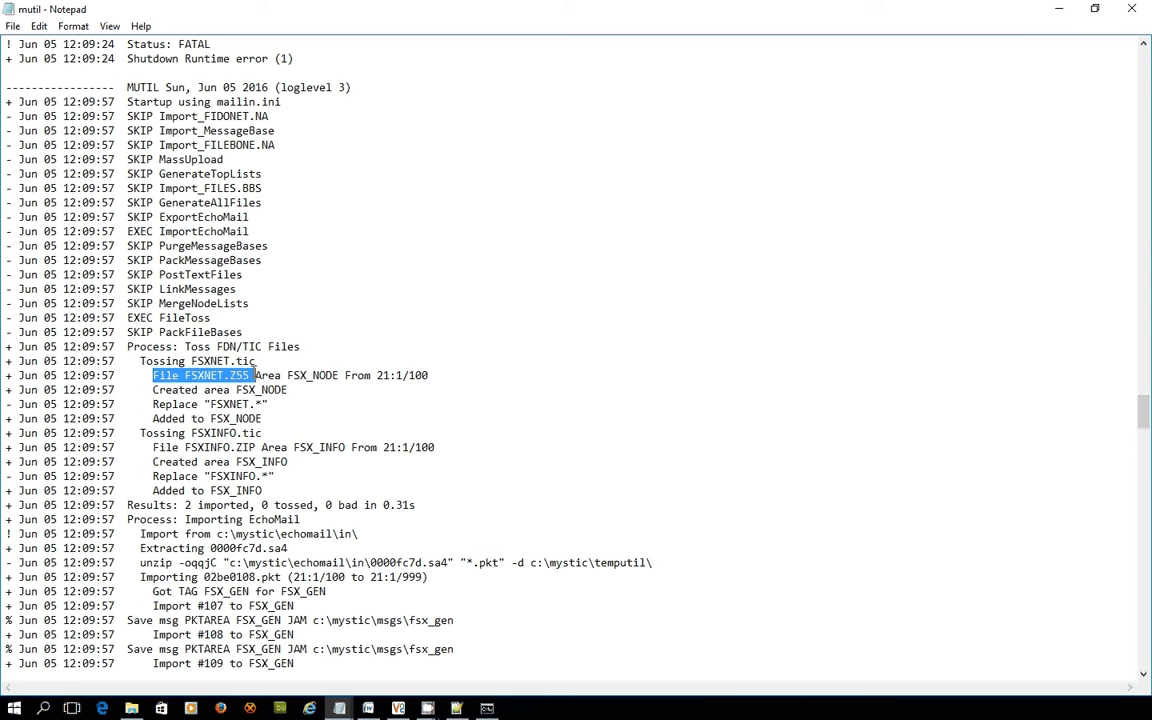
{"action": "left_click_drag", "start_coordinate": [287, 375], "coordinate": [341, 374]}
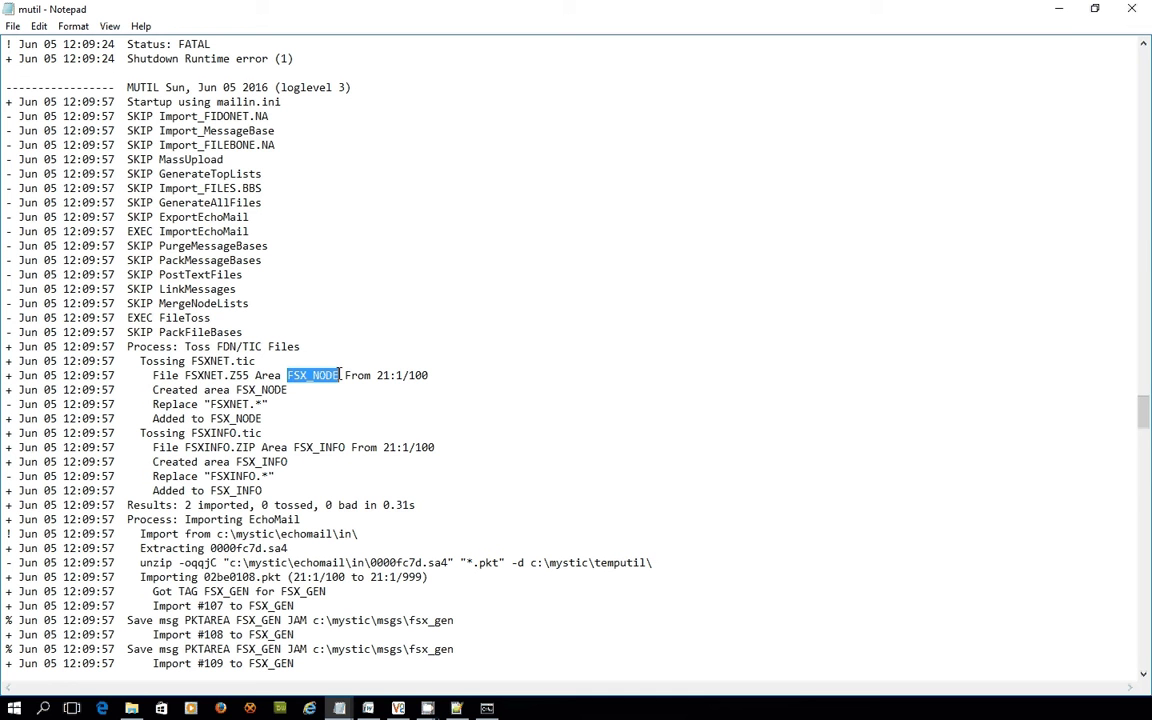
{"action": "left_click_drag", "start_coordinate": [377, 375], "coordinate": [429, 375]}
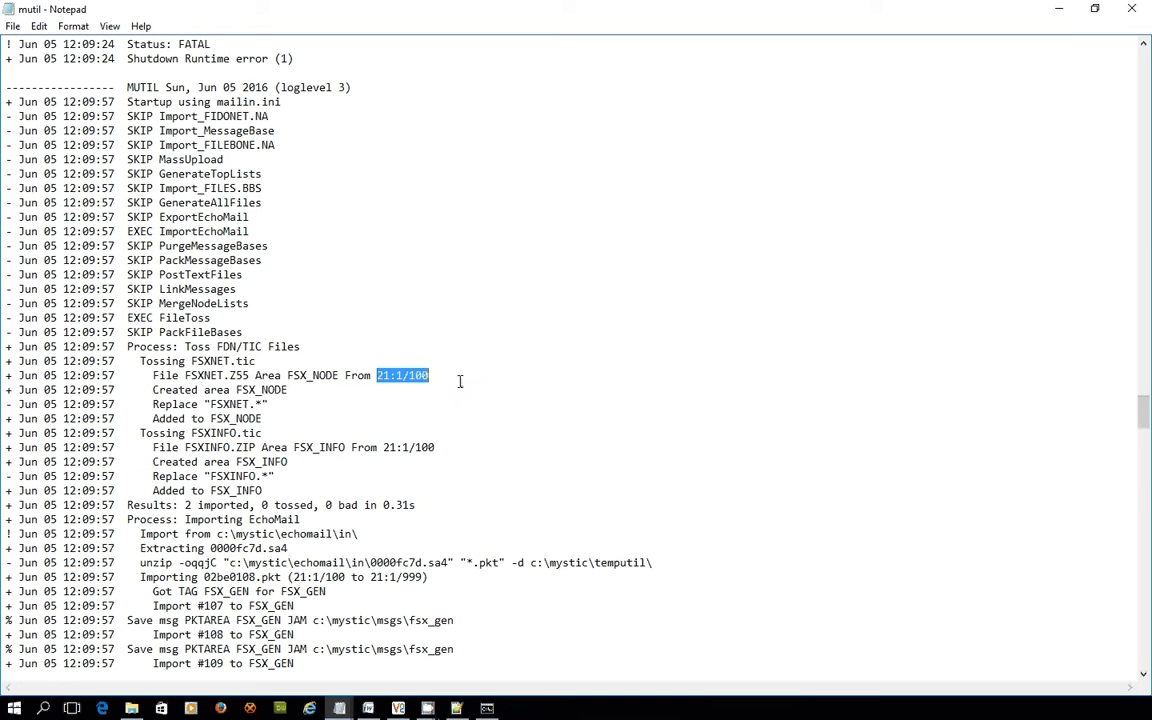
{"action": "left_click", "coordinate": [365, 405]}
{"action": "left_click_drag", "start_coordinate": [157, 390], "coordinate": [315, 390]}
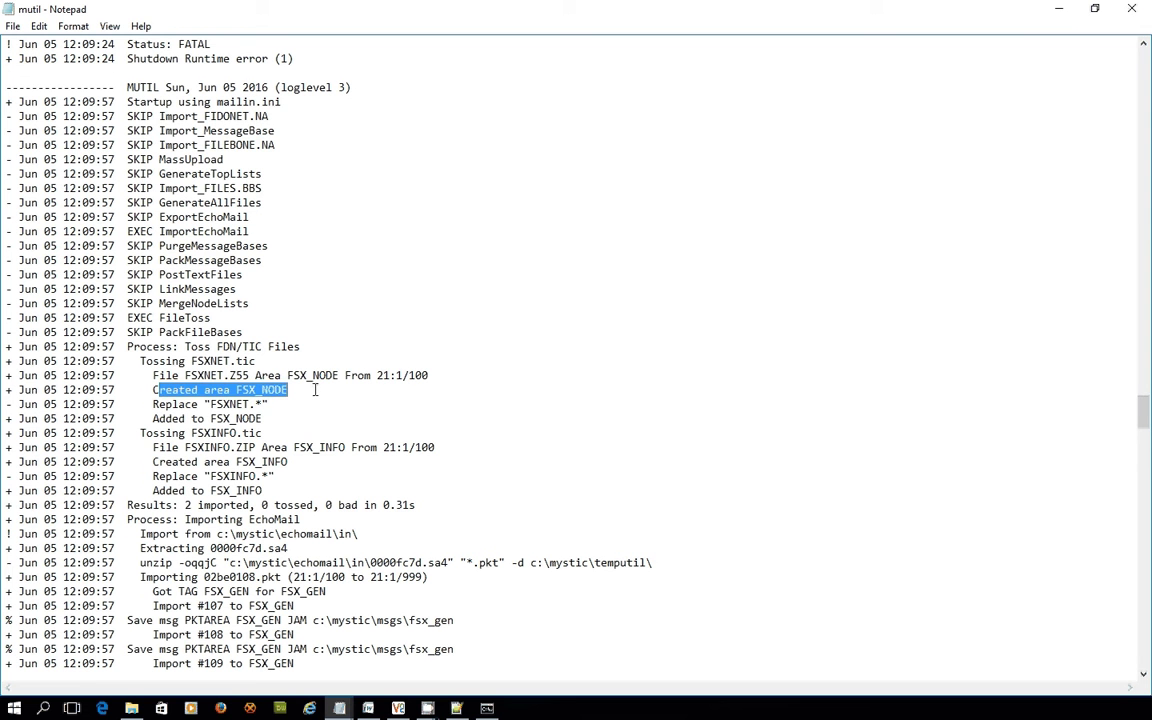
{"action": "left_click", "coordinate": [153, 404]}
{"action": "left_click_drag", "start_coordinate": [153, 404], "coordinate": [270, 404]}
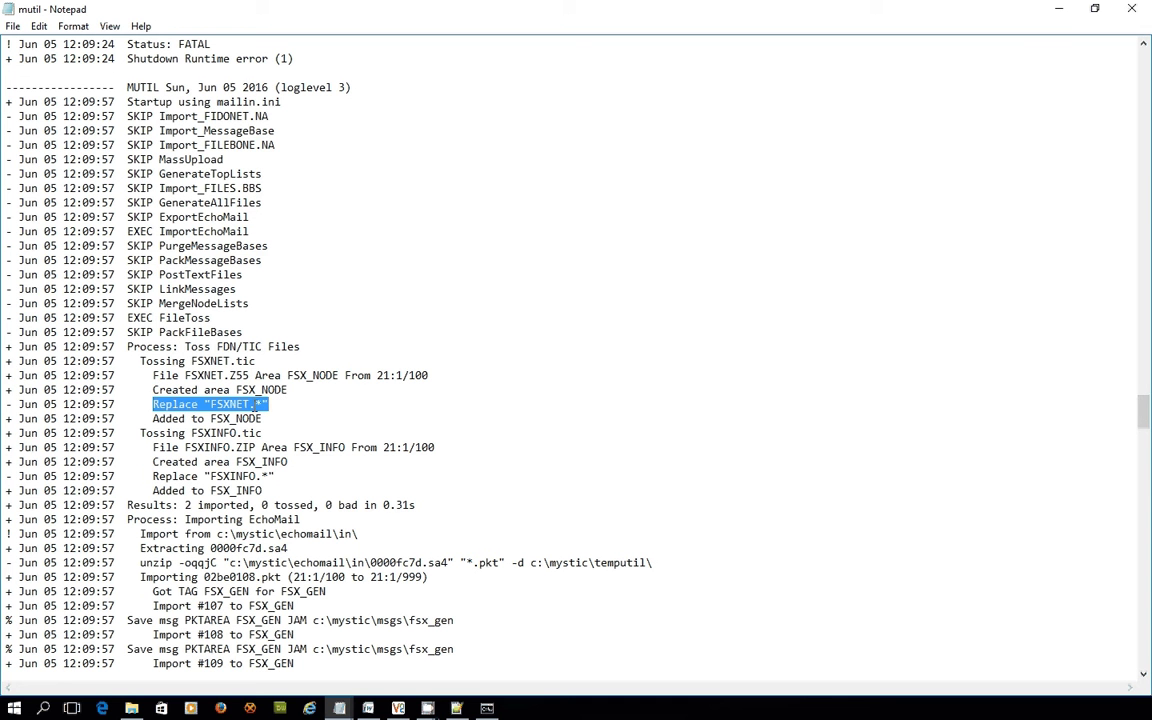
{"action": "left_click", "coordinate": [257, 404]}
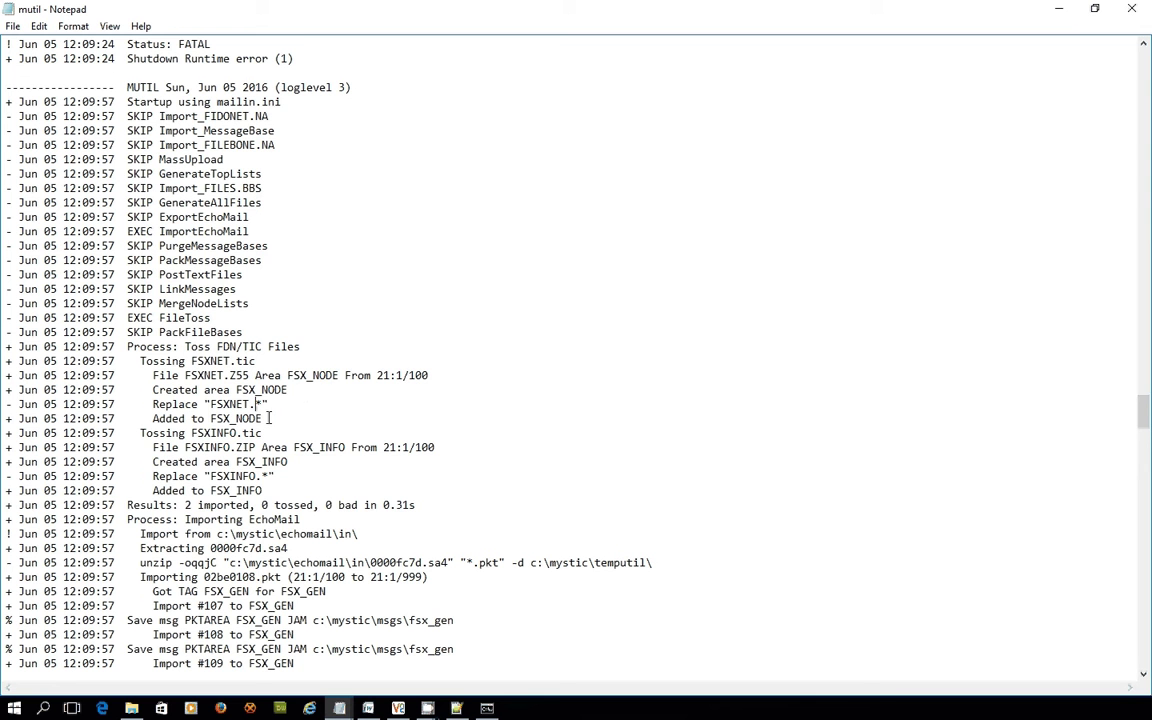
Scroll through the rest of the log and minimize Notepad.
{"action": "scroll", "coordinate": [269, 418], "scroll_direction": "down", "scroll_amount": 2}
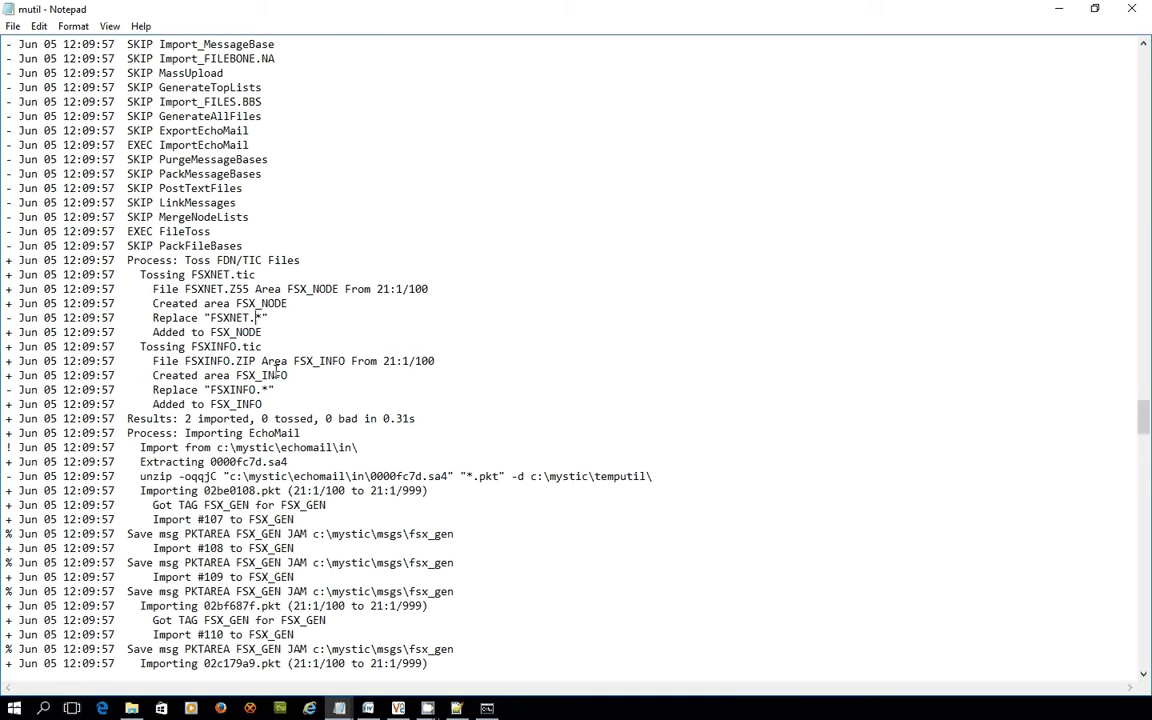
{"action": "scroll", "coordinate": [276, 368], "scroll_direction": "down", "scroll_amount": 5}
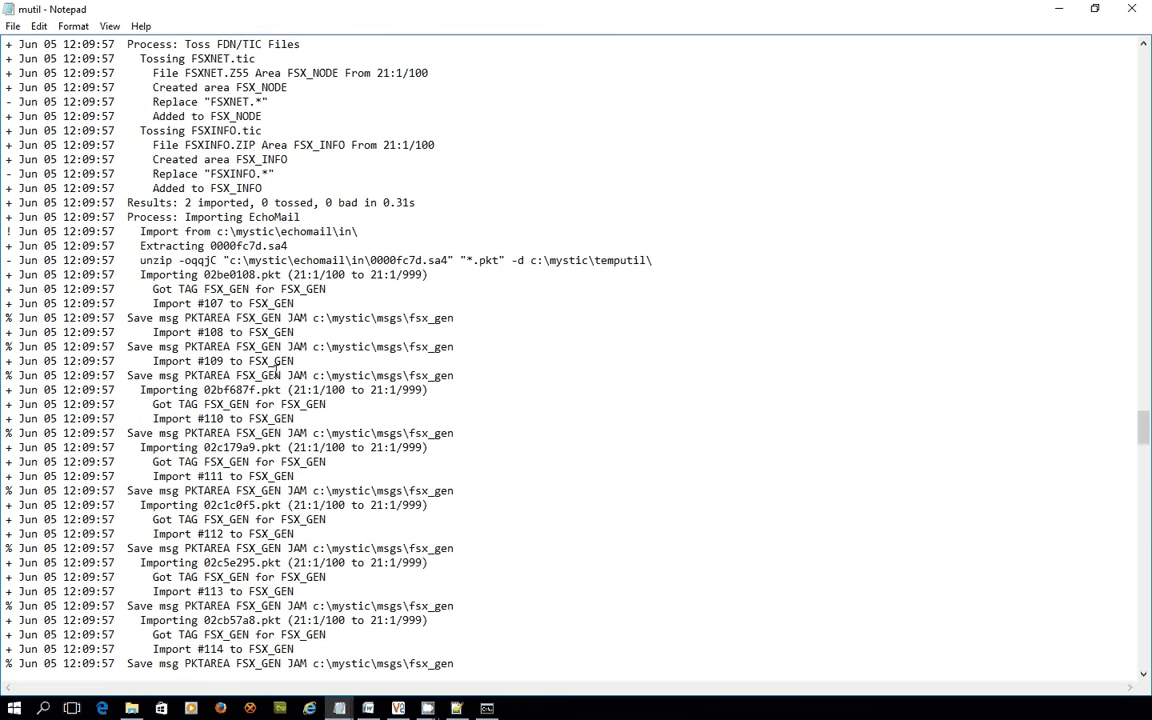
{"action": "scroll", "coordinate": [276, 368], "scroll_direction": "down", "scroll_amount": 2}
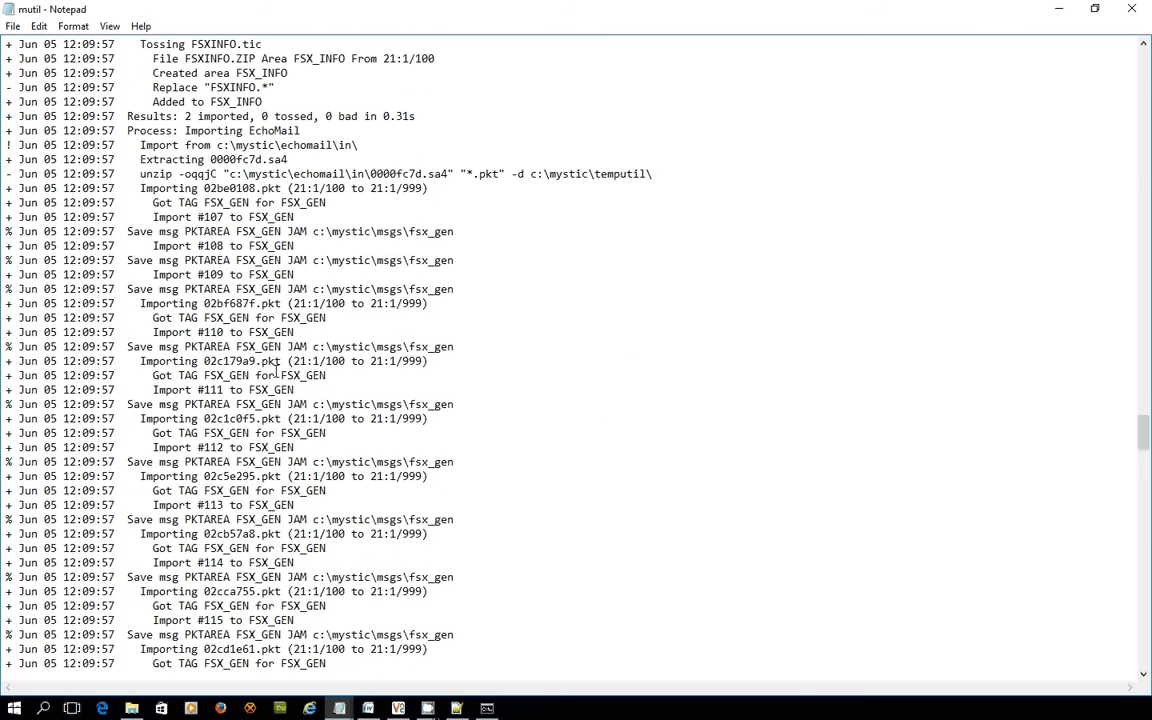
{"action": "left_click", "coordinate": [1058, 9]}
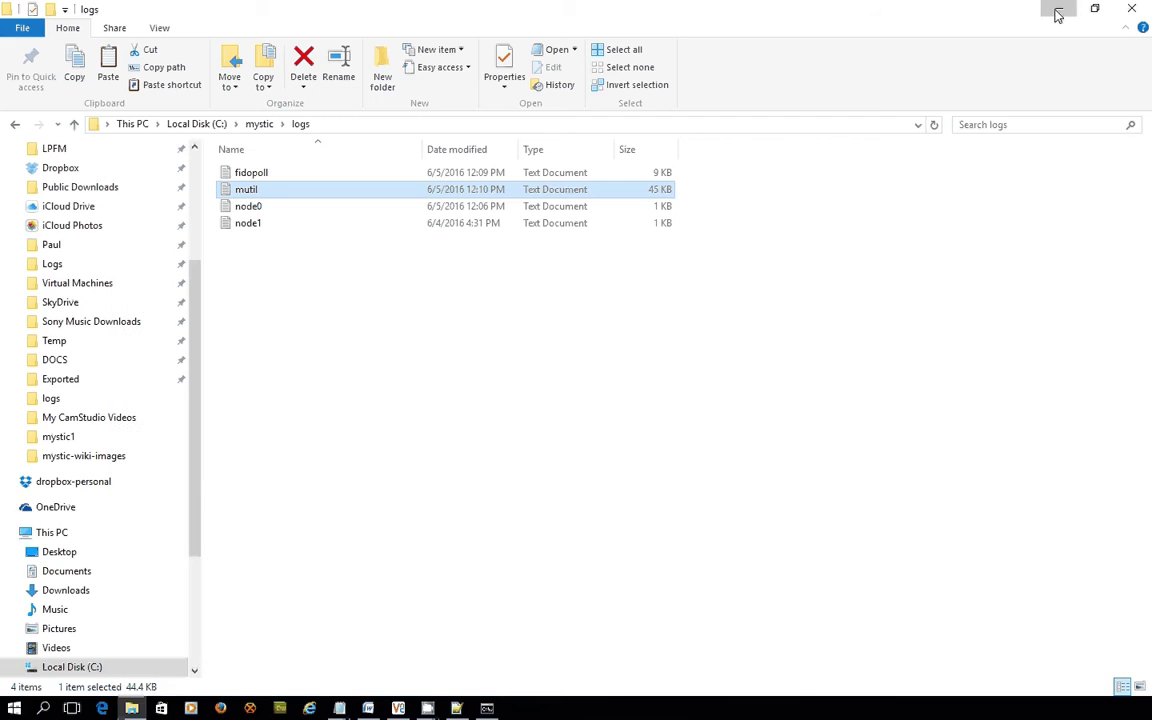
Launch Mystic Configuration from the desktop and open the File Base Editor, selecting FSX_NODE.
{"action": "left_click", "coordinate": [1058, 12]}
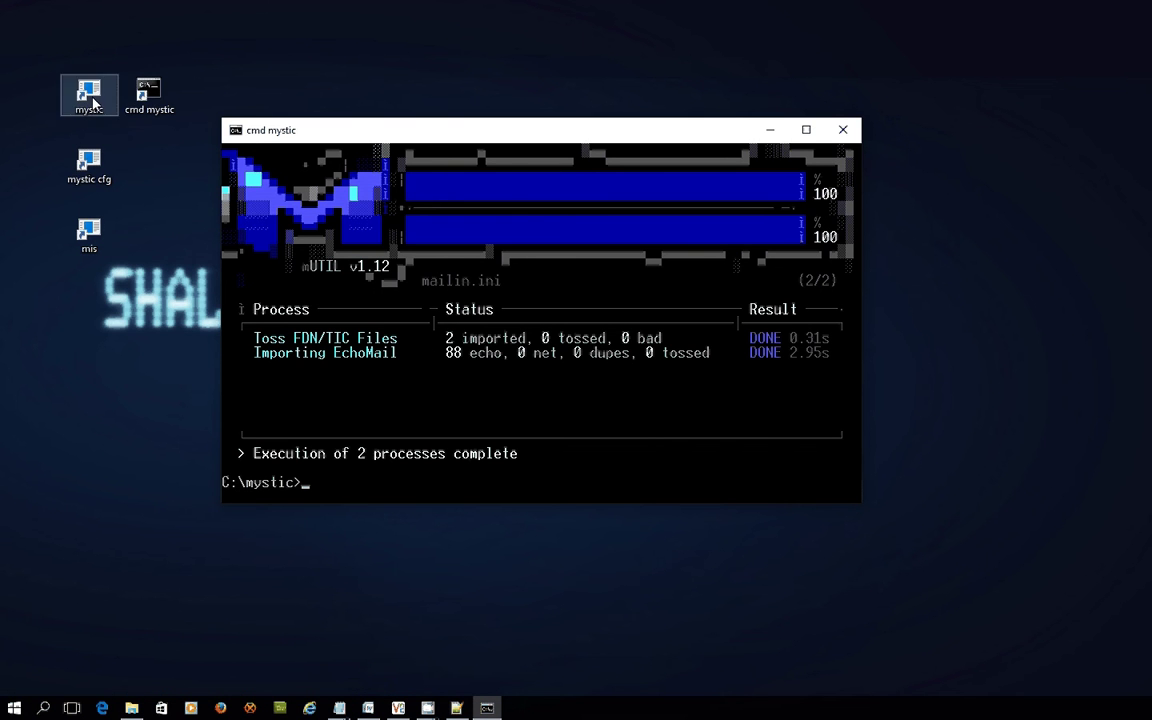
{"action": "double_click", "coordinate": [89, 163]}
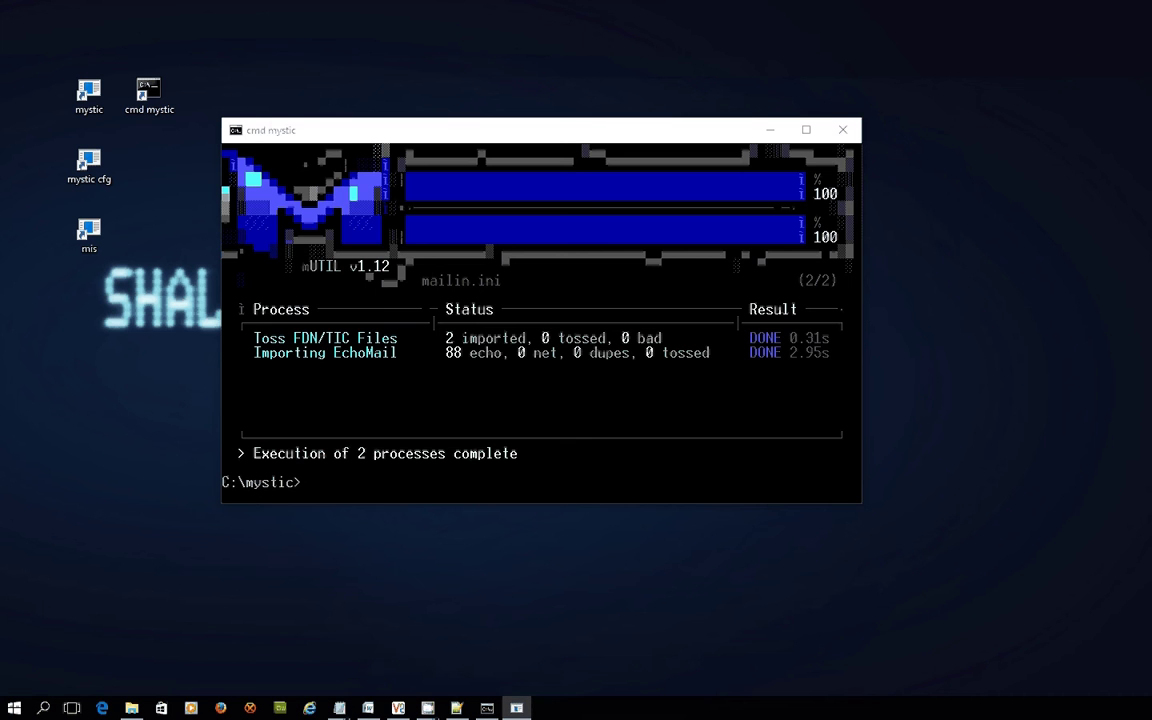
{"action": "key", "text": "Right"}
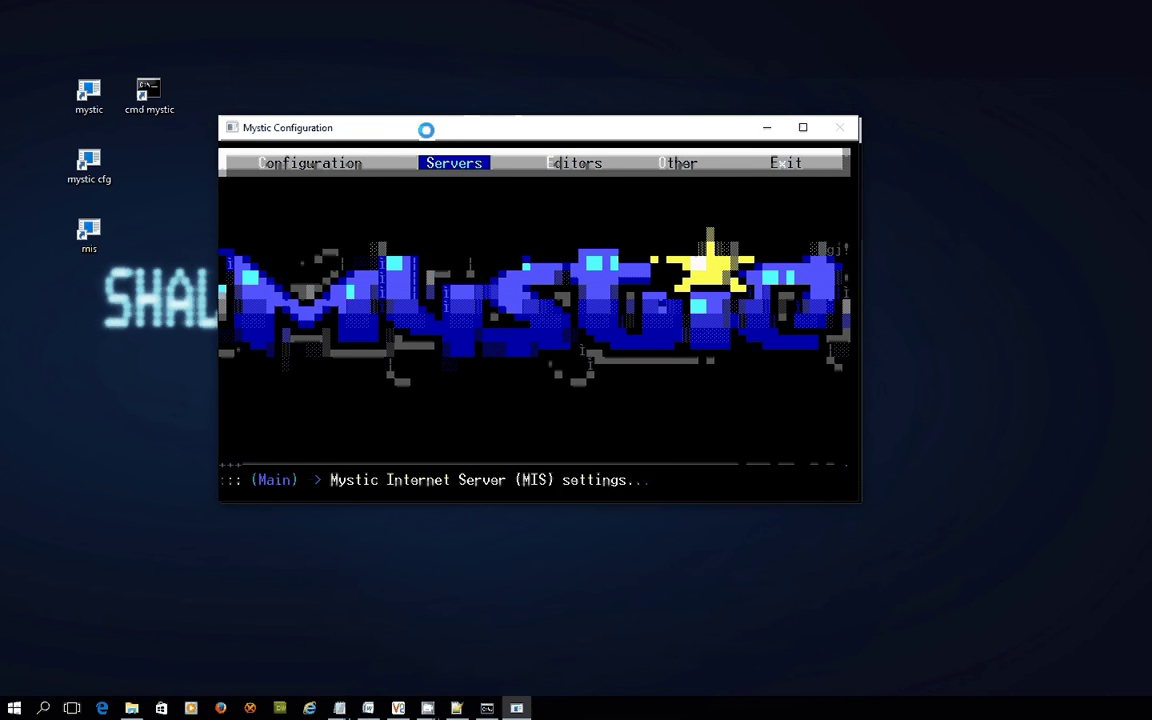
{"action": "key", "text": "Right"}
{"action": "key", "text": "Return"}
{"action": "key", "text": "Down"}
{"action": "key", "text": "Down"}
{"action": "key", "text": "Down"}
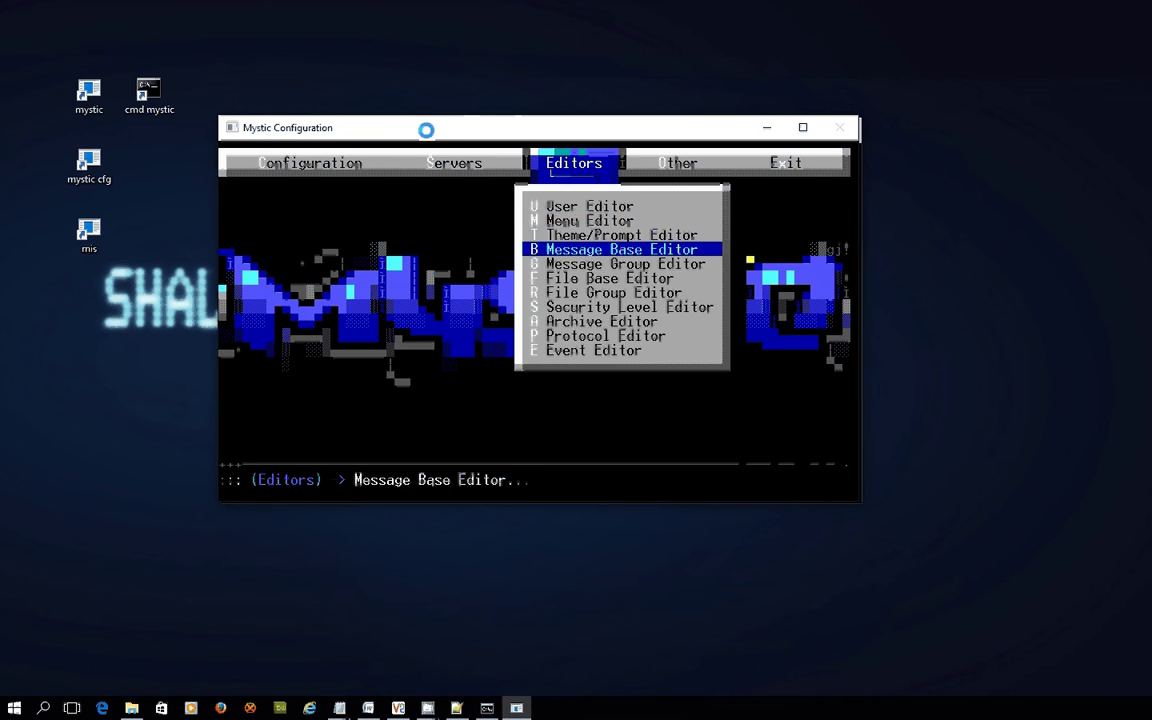
{"action": "key", "text": "Down"}
{"action": "key", "text": "Down"}
{"action": "key", "text": "Return"}
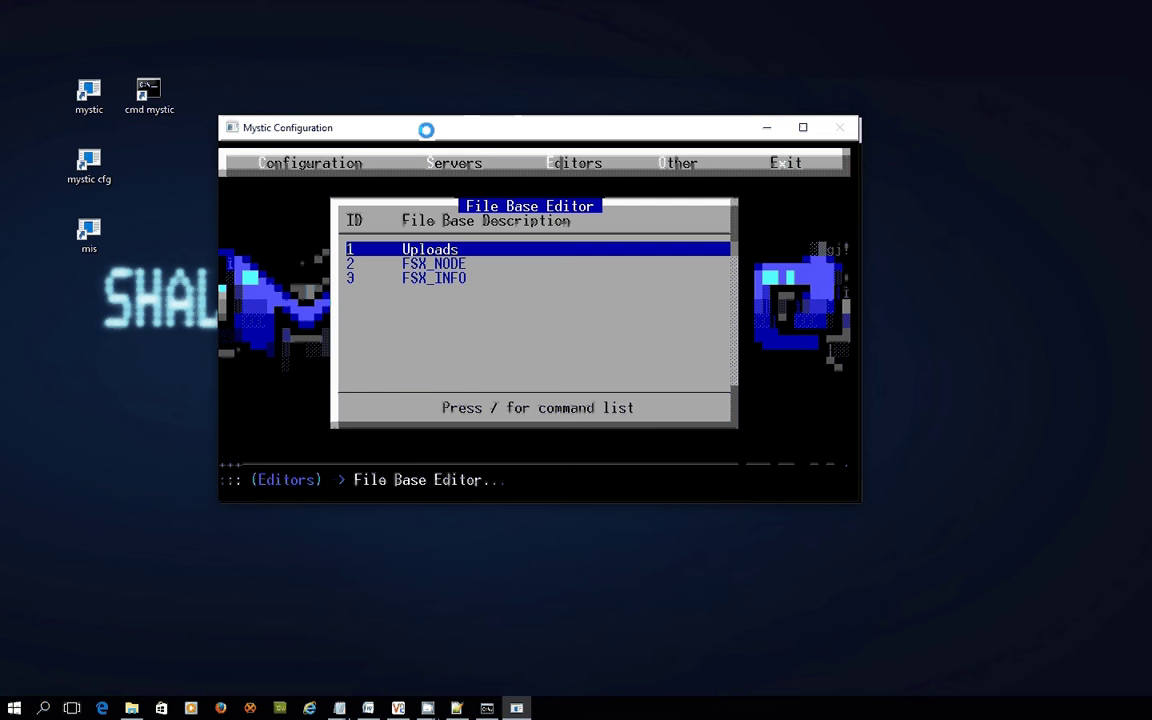
{"action": "key", "text": "Down"}
Open the FSX_NODE base and clear its FTP name, leaving it empty.
{"action": "key", "text": "Return"}
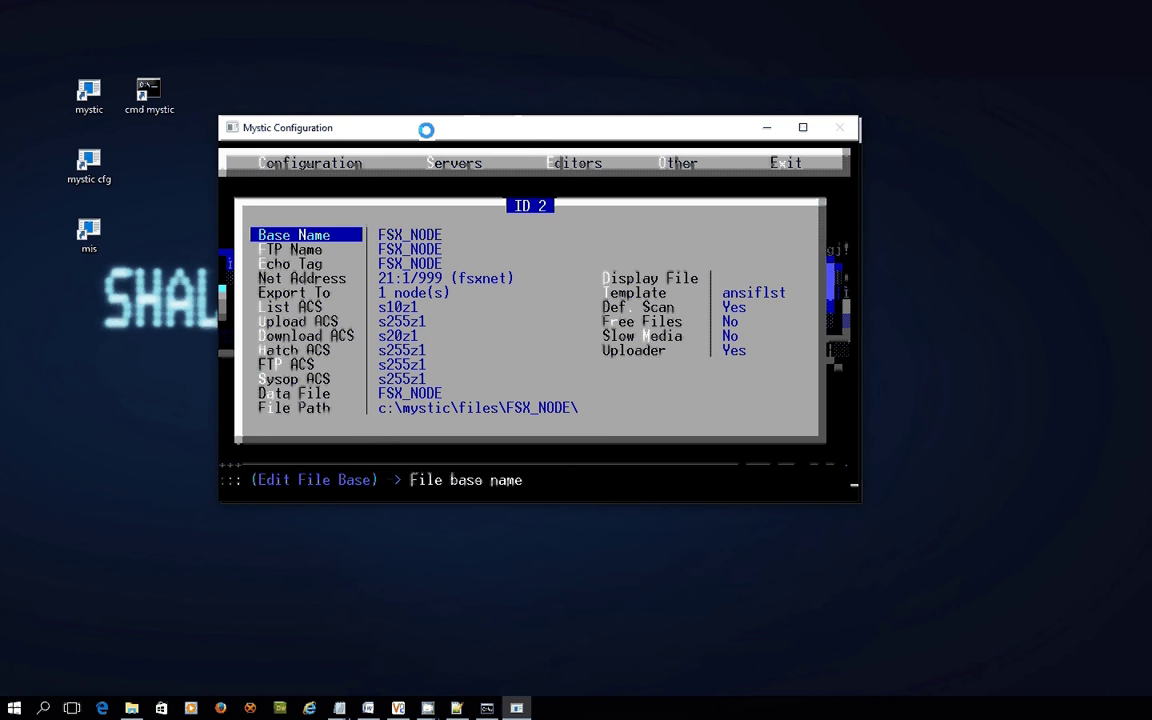
{"action": "key", "text": "Down"}
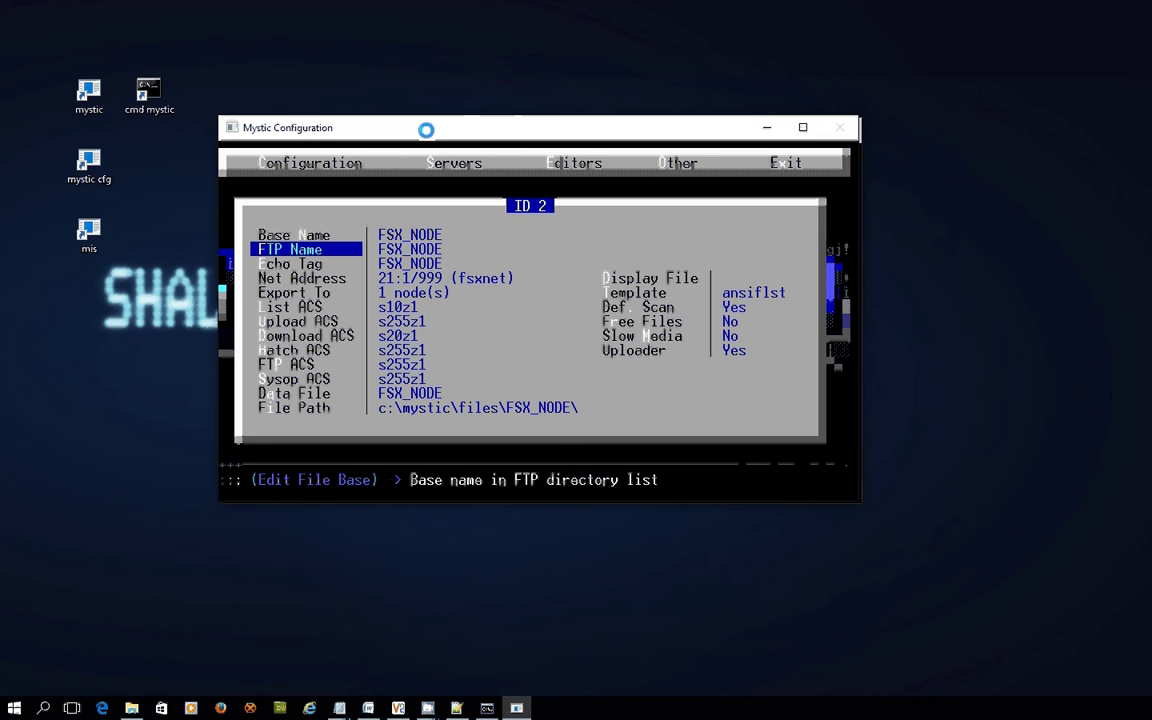
{"action": "key", "text": "Down"}
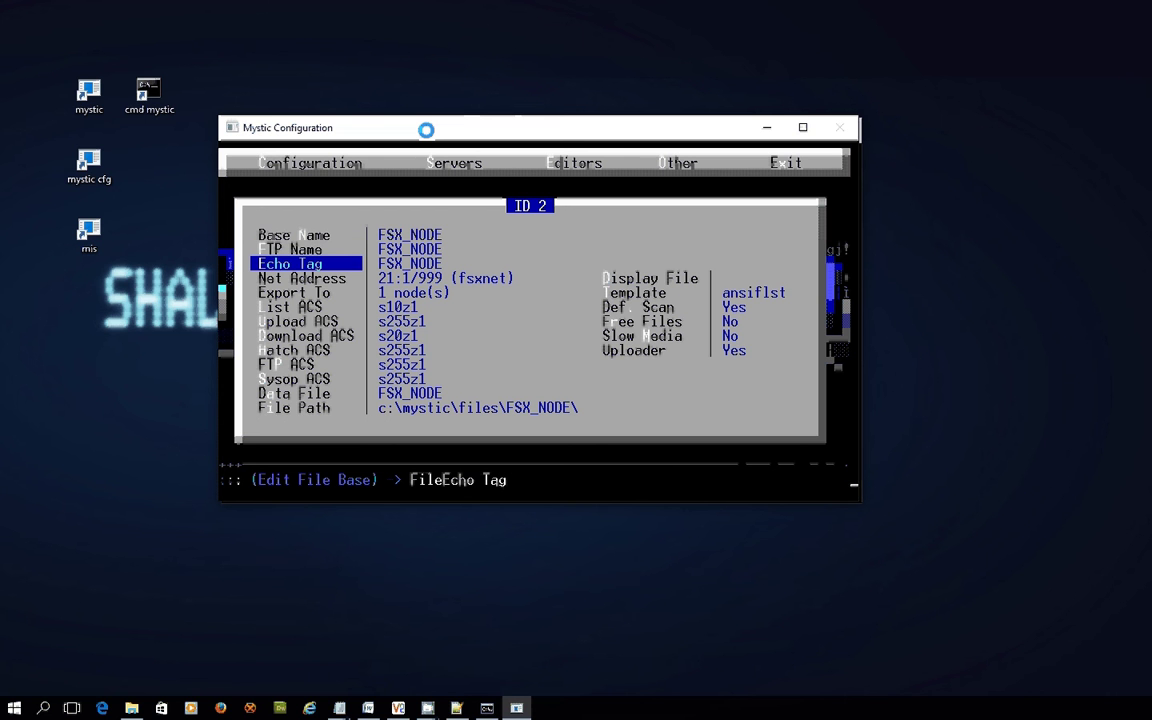
{"action": "key", "text": "Up"}
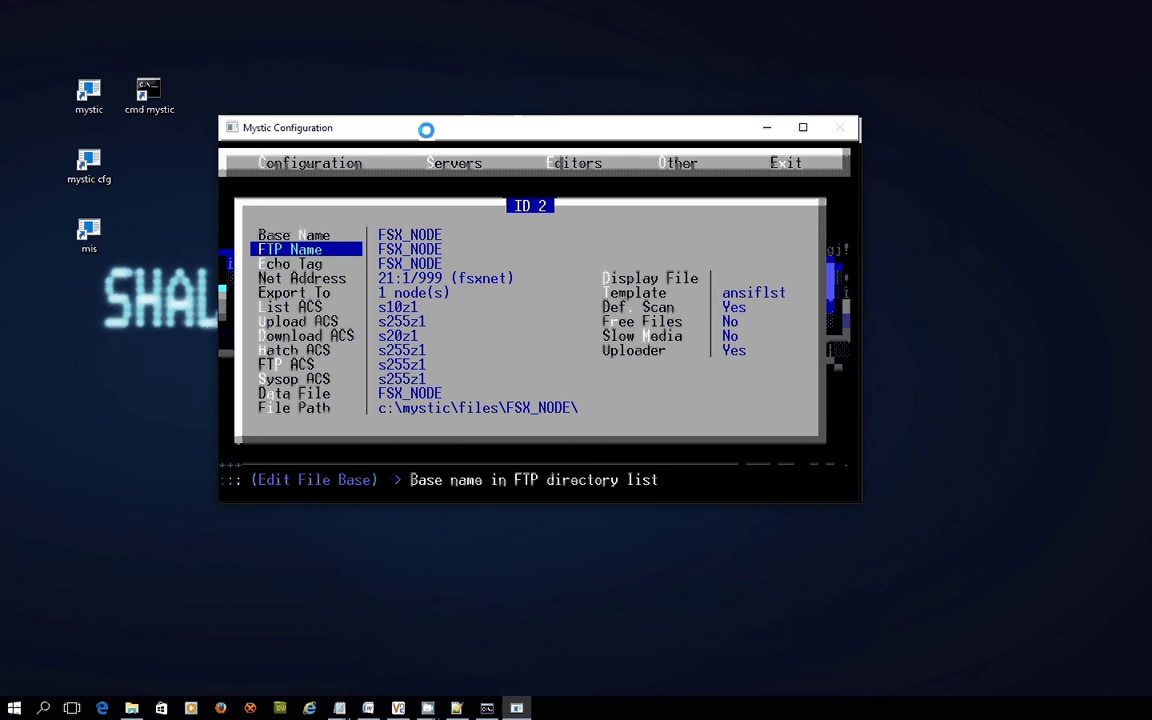
{"action": "key", "text": "Return"}
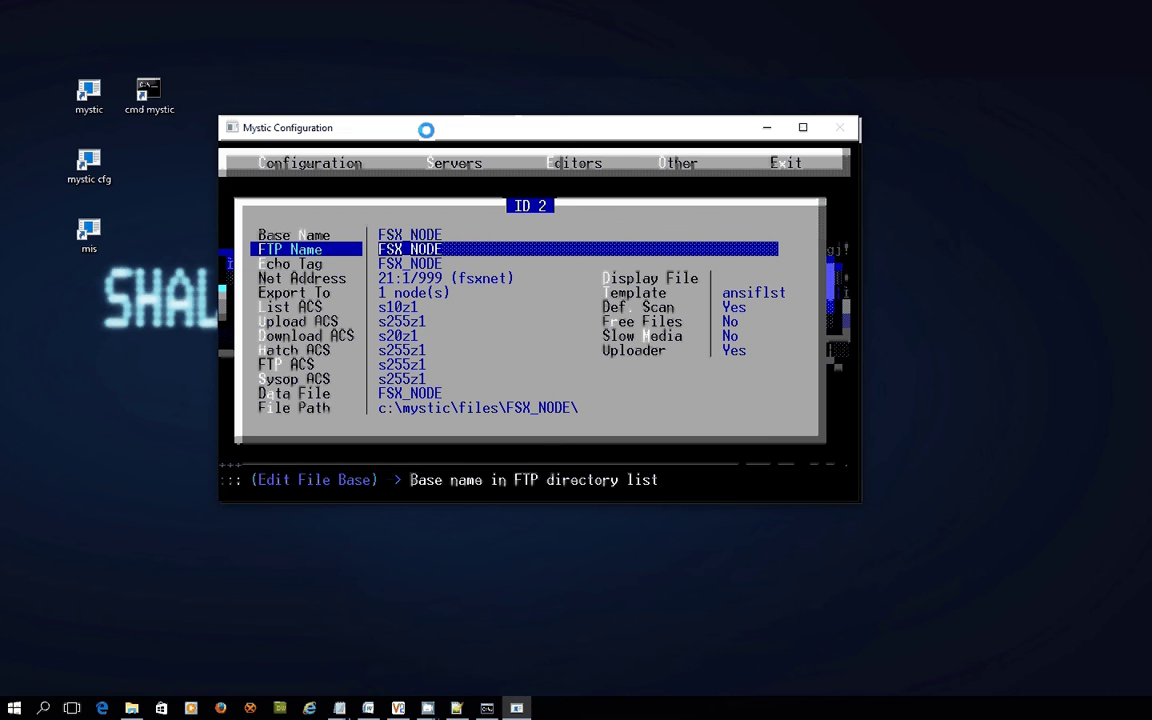
{"action": "key", "text": "BackSpace"}
{"action": "type", "text": "fsx-nod"}
{"action": "key", "text": "BackSpace"}
{"action": "key", "text": "BackSpace"}
{"action": "key", "text": "BackSpace"}
{"action": "key", "text": "BackSpace"}
{"action": "key", "text": "BackSpace"}
{"action": "key", "text": "BackSpace"}
{"action": "key", "text": "BackSpace"}
{"action": "key", "text": "Return"}
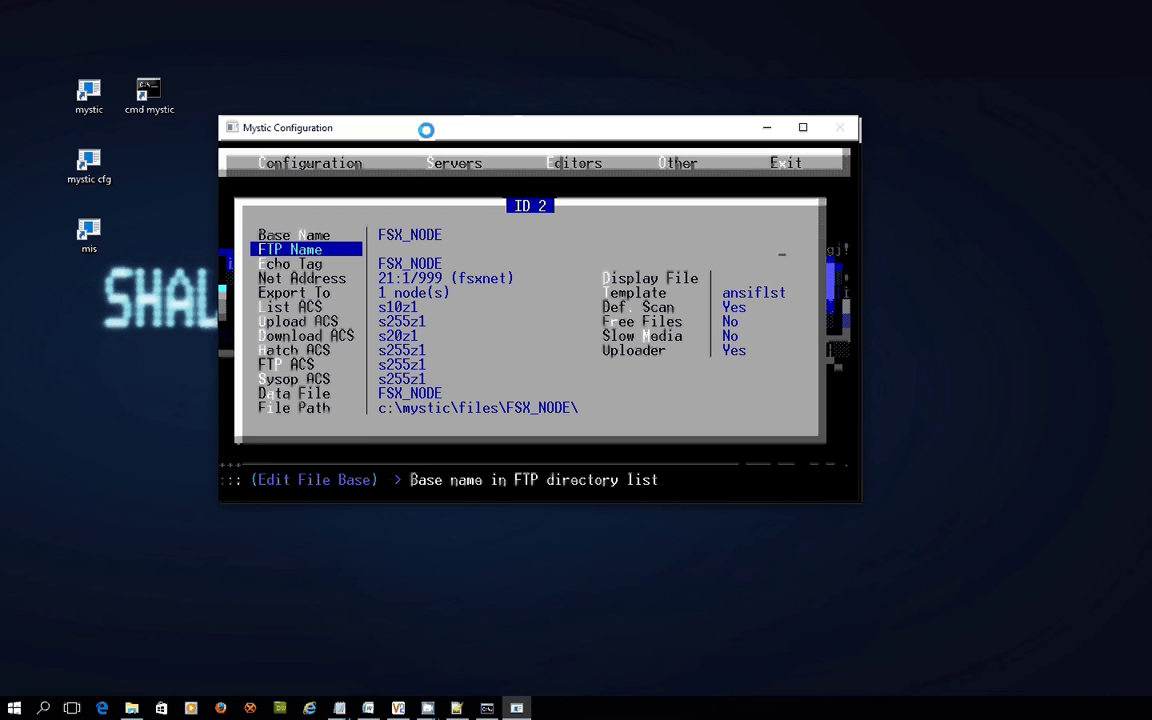
Rename the base from FSX_NODE to 'FSX: Nodelist'.
{"action": "key", "text": "Up"}
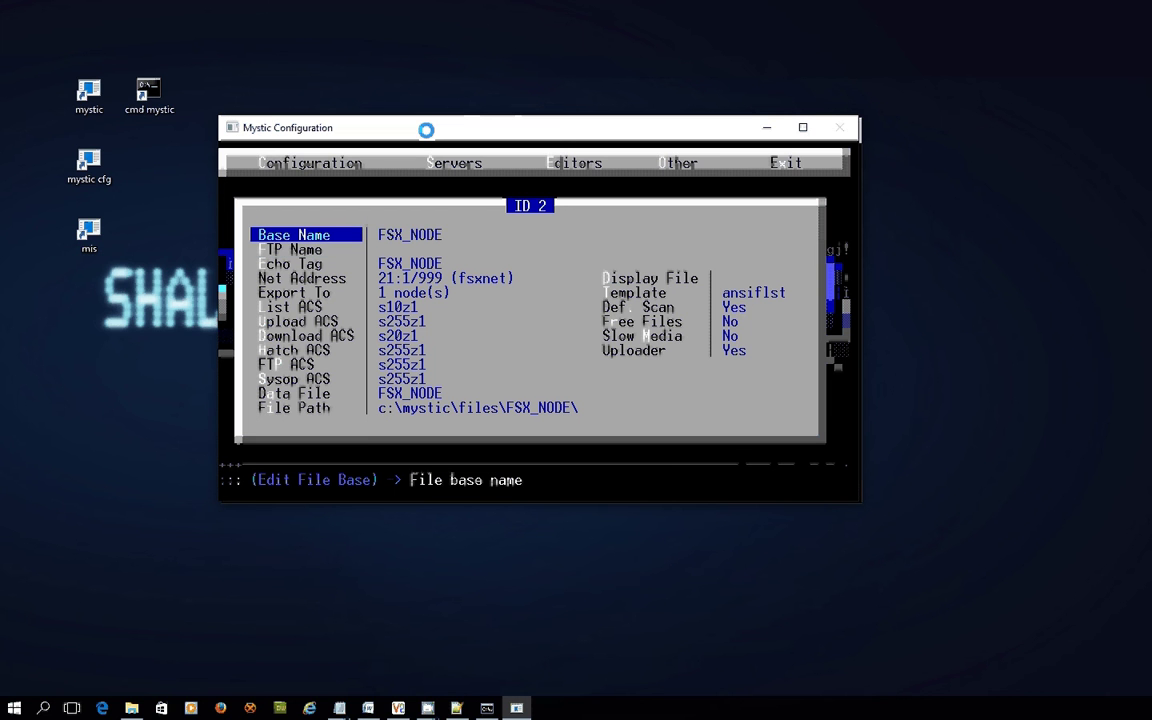
{"action": "key", "text": "Return"}
{"action": "key", "text": "BackSpace"}
{"action": "key", "text": "BackSpace"}
{"action": "key", "text": "BackSpace"}
{"action": "key", "text": "BackSpace"}
{"action": "key", "text": "BackSpace"}
{"action": "key", "text": "BackSpace"}
{"action": "key", "text": "BackSpace"}
{"action": "key", "text": "BackSpace"}
{"action": "type", "text": "FSX"}
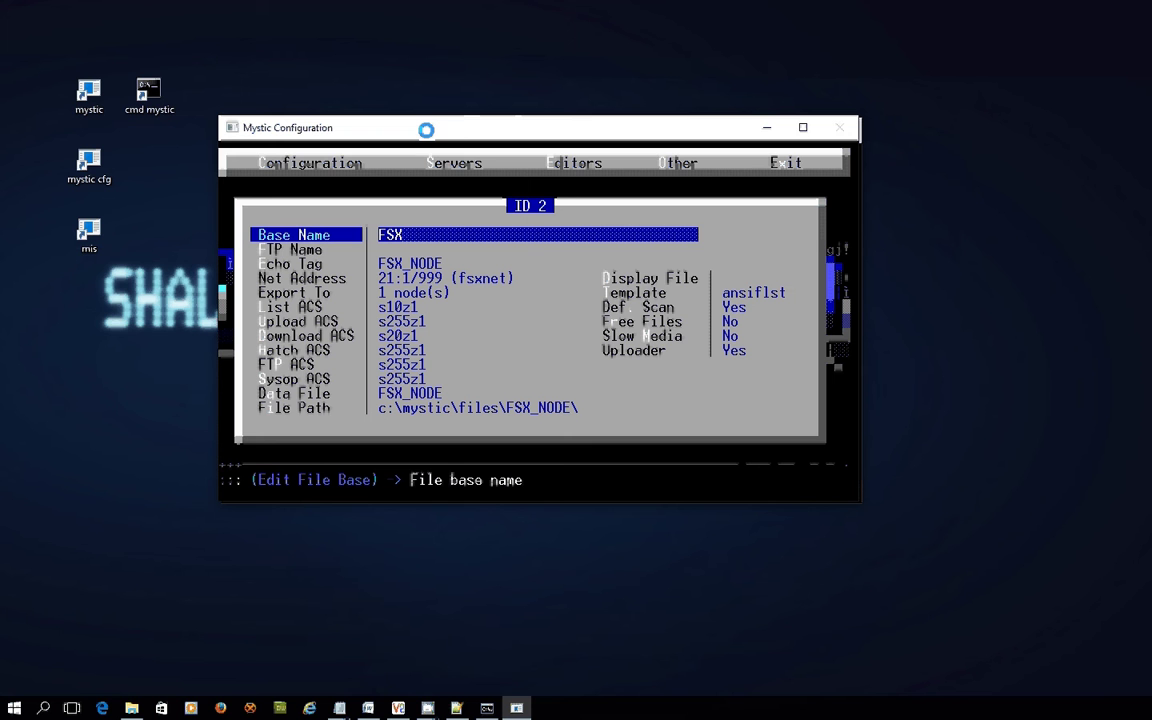
{"action": "type", "text": ":"}
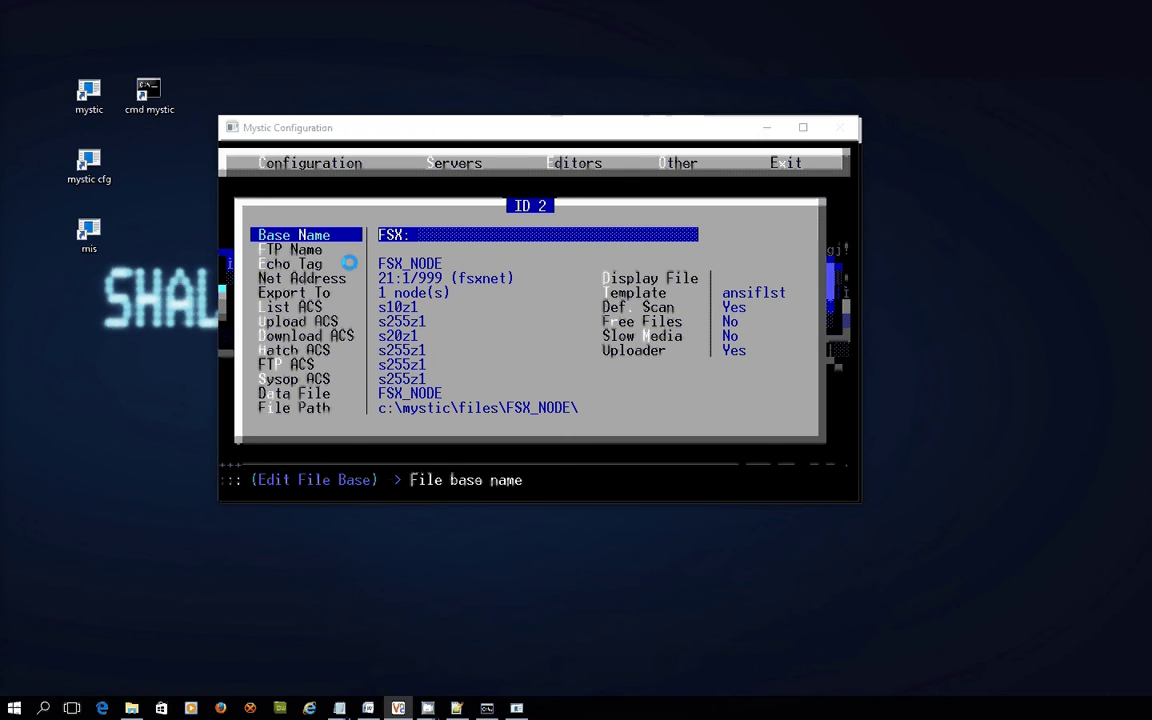
{"action": "left_click", "coordinate": [490, 233]}
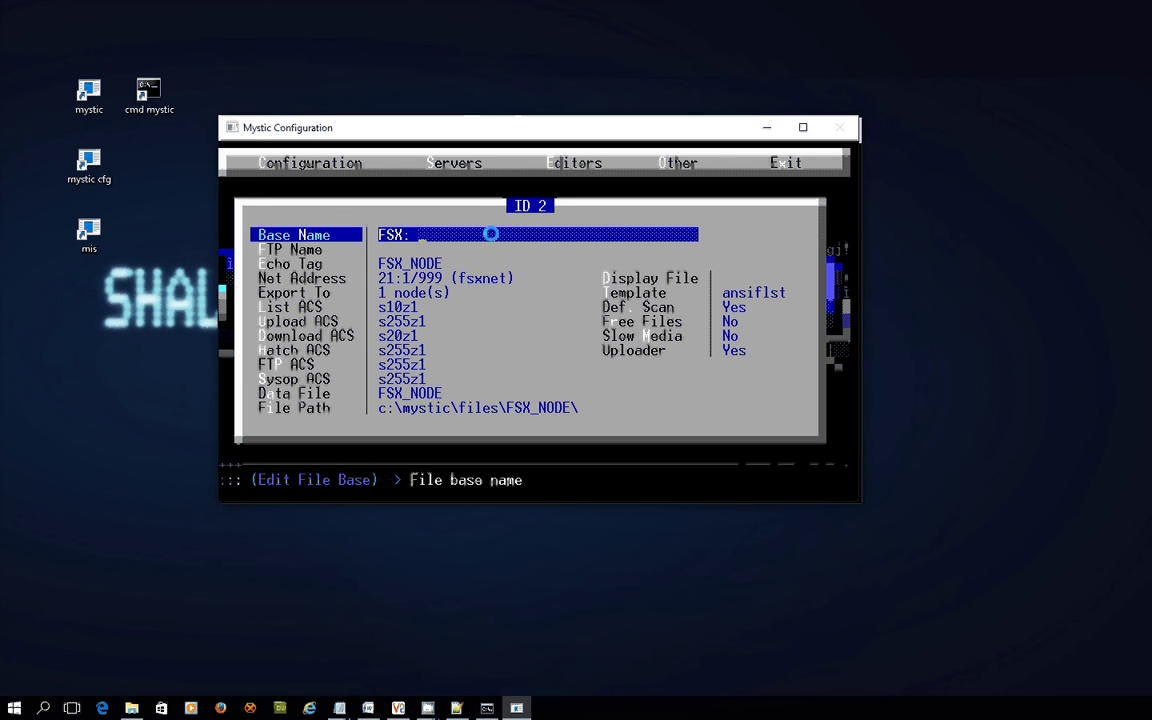
{"action": "type", "text": "Nodelist"}
{"action": "key", "text": "Return"}
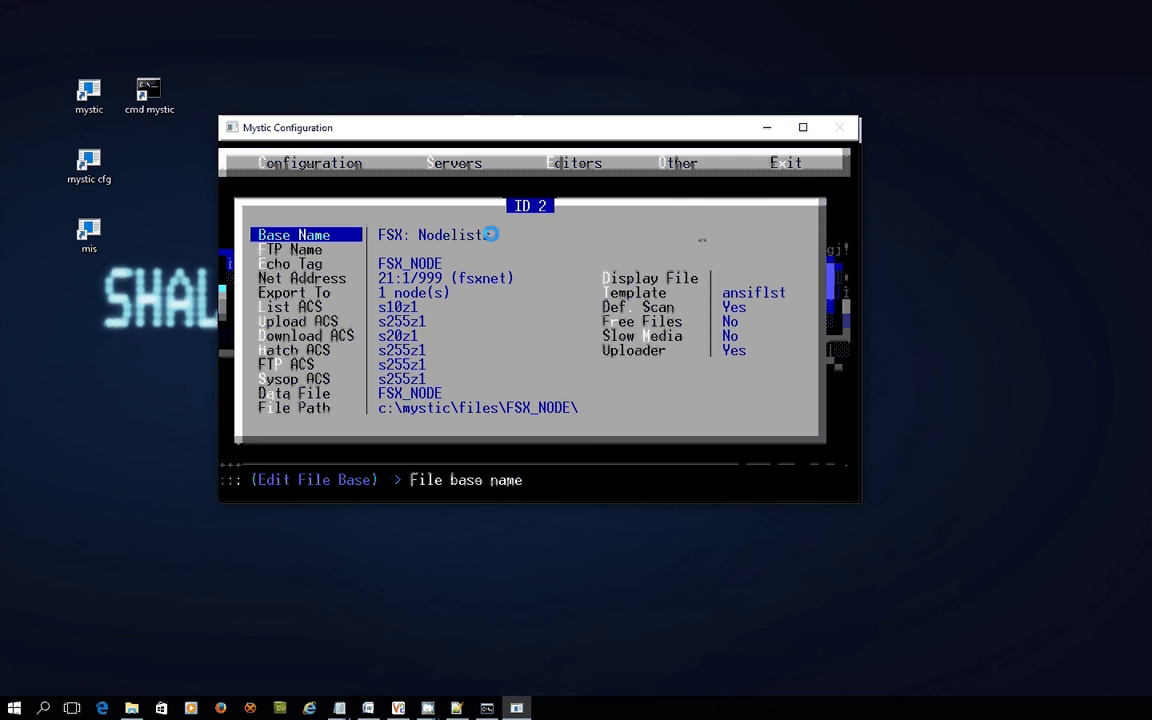
{"action": "key", "text": "Down"}
{"action": "key", "text": "Down"}
{"action": "key", "text": "Down"}
{"action": "key", "text": "Down"}
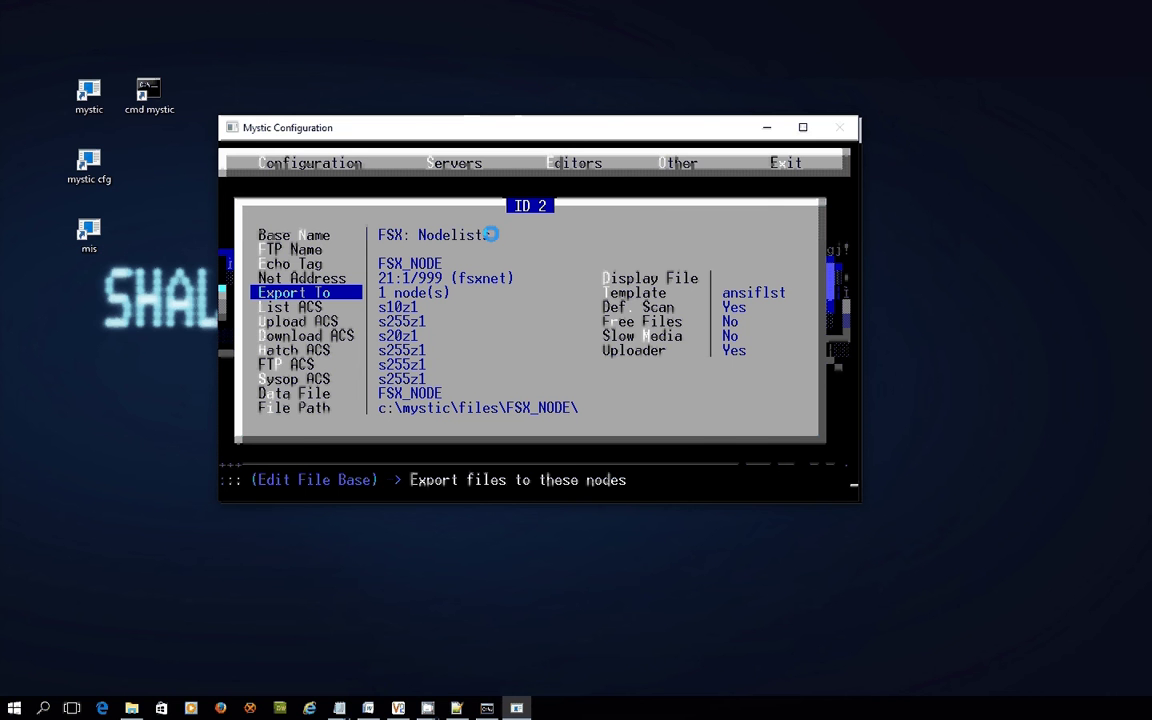
{"action": "key", "text": "Return"}
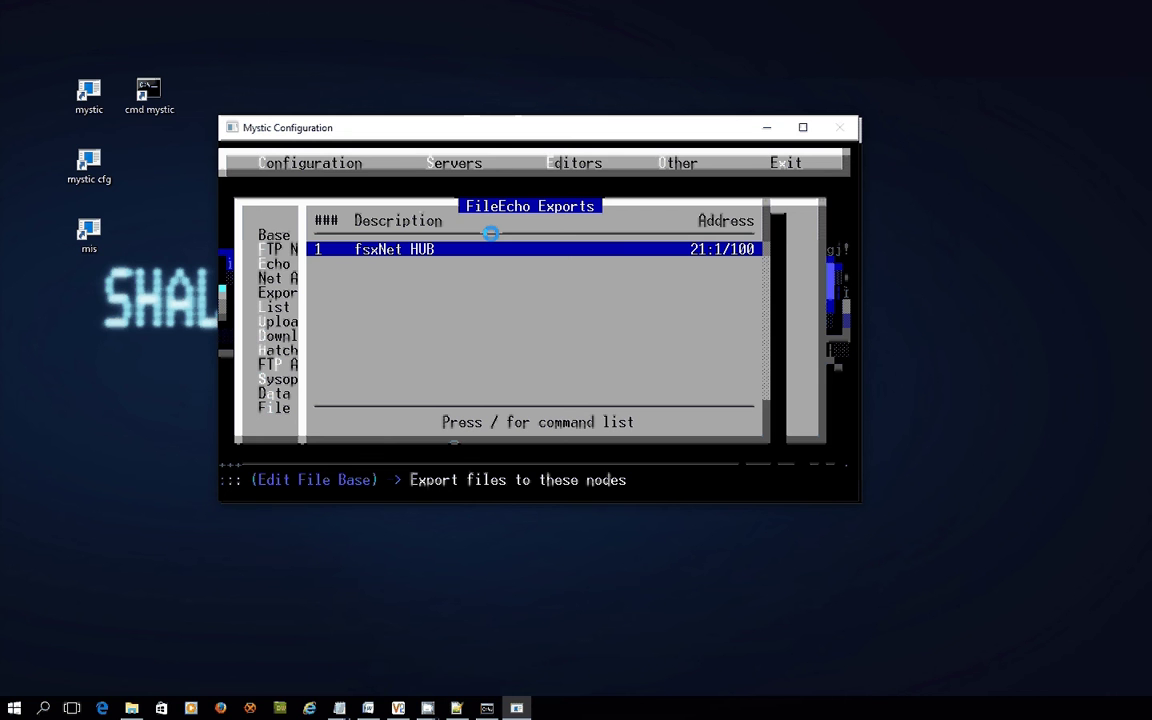
{"action": "key", "text": "Escape"}
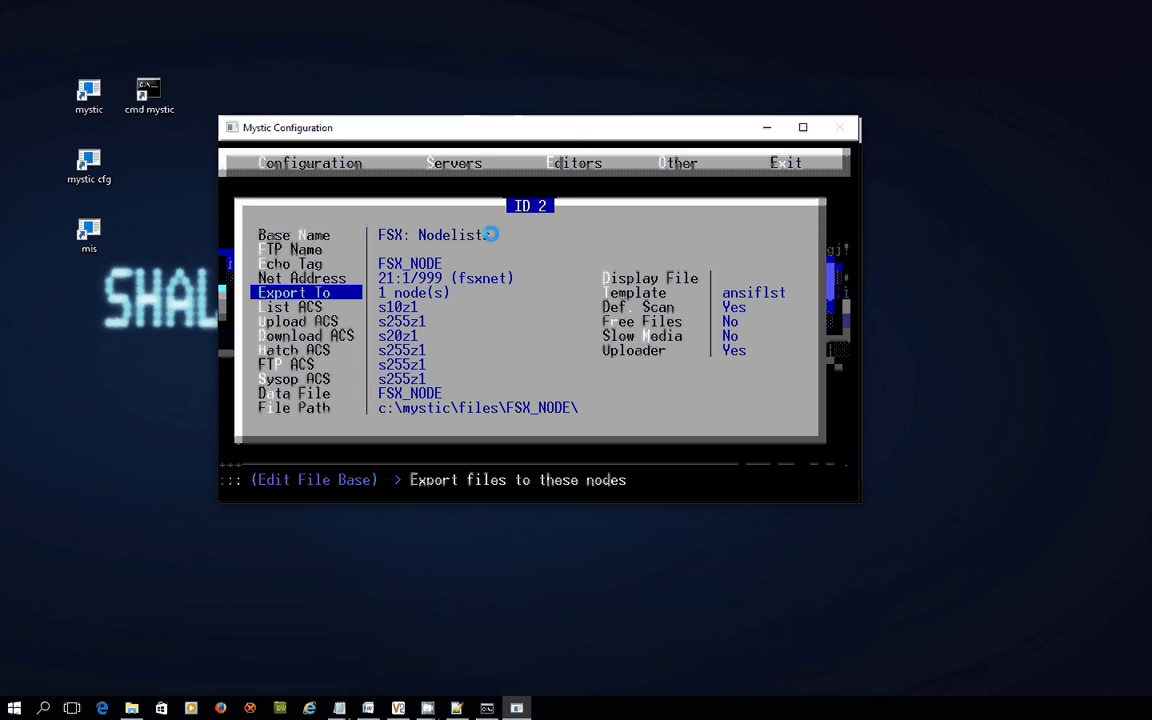
{"action": "key", "text": "Down"}
{"action": "key", "text": "Down"}
{"action": "key", "text": "Up"}
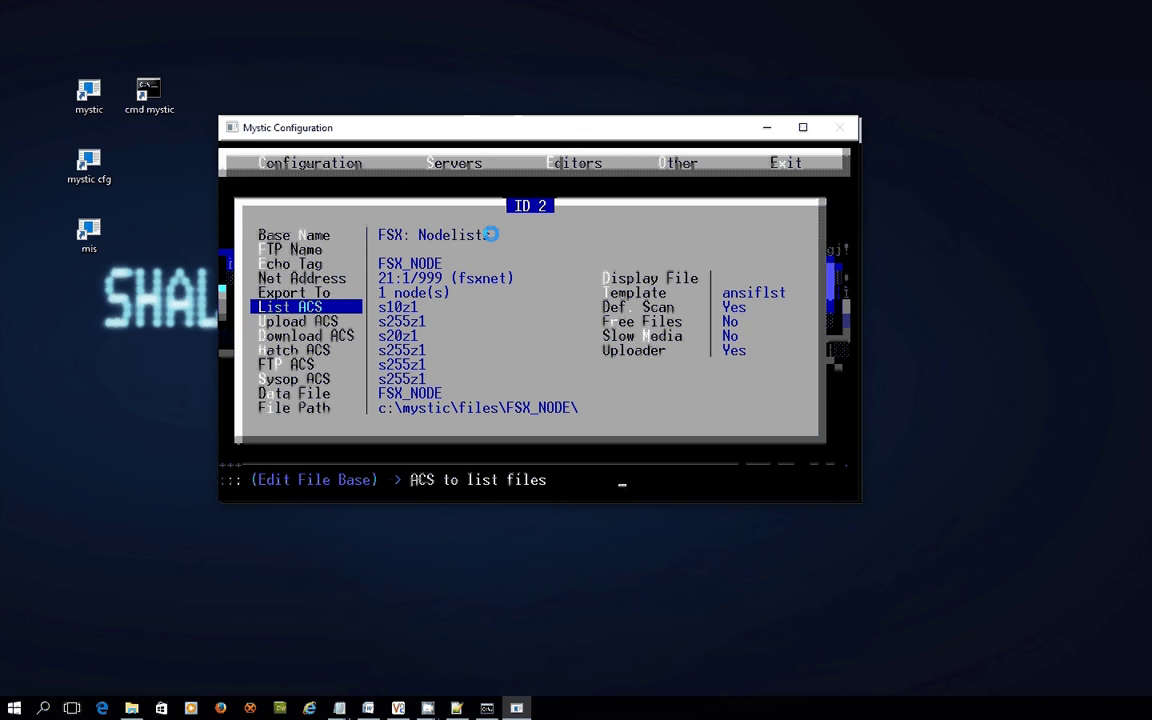
{"action": "key", "text": "Down"}
{"action": "key", "text": "Down"}
{"action": "key", "text": "Down"}
{"action": "key", "text": "Down"}
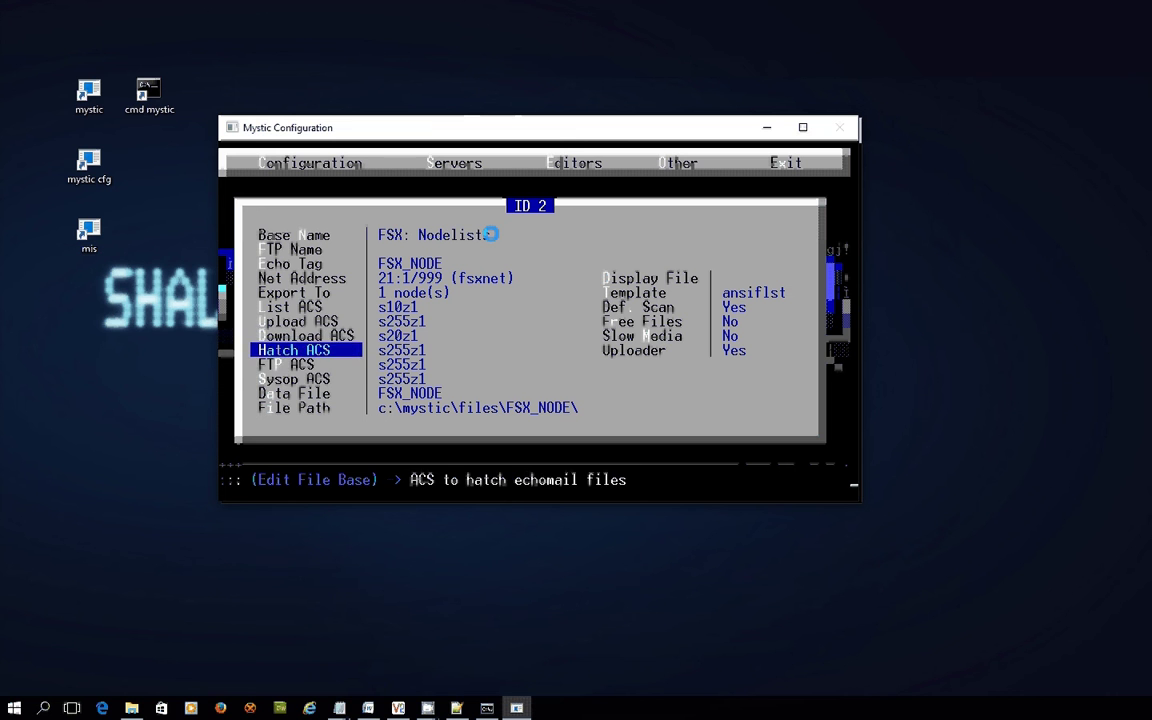
{"action": "key", "text": "Down"}
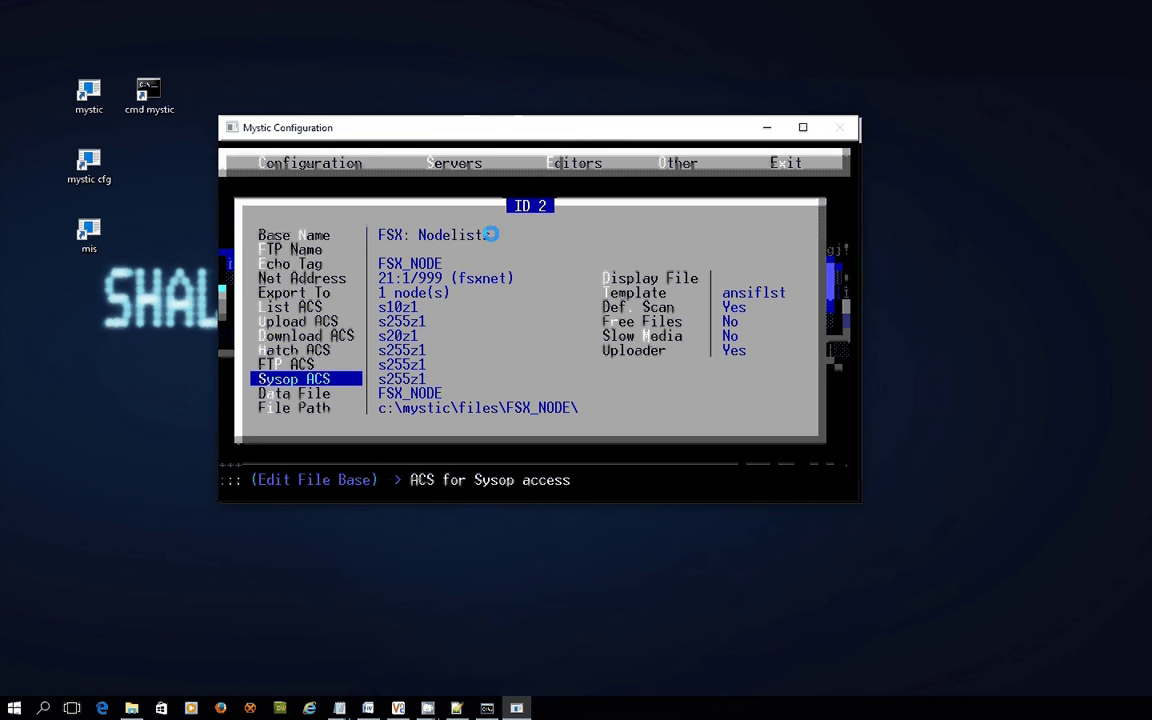
{"action": "key", "text": "Down"}
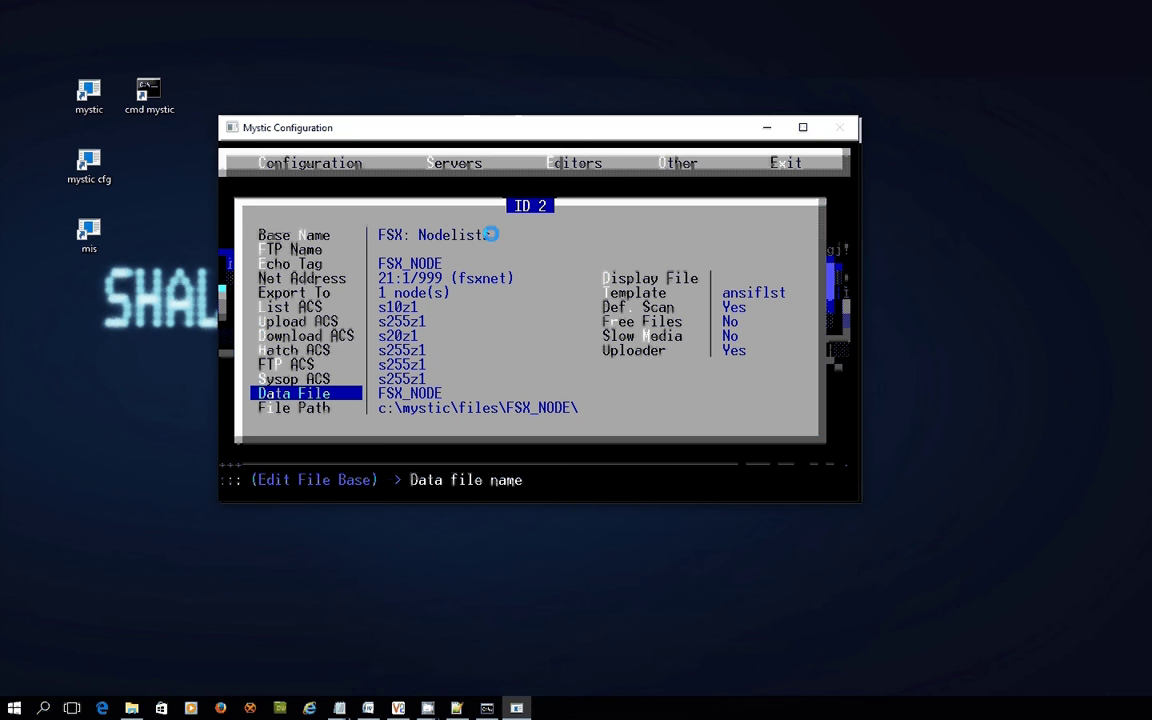
{"action": "key", "text": "Down"}
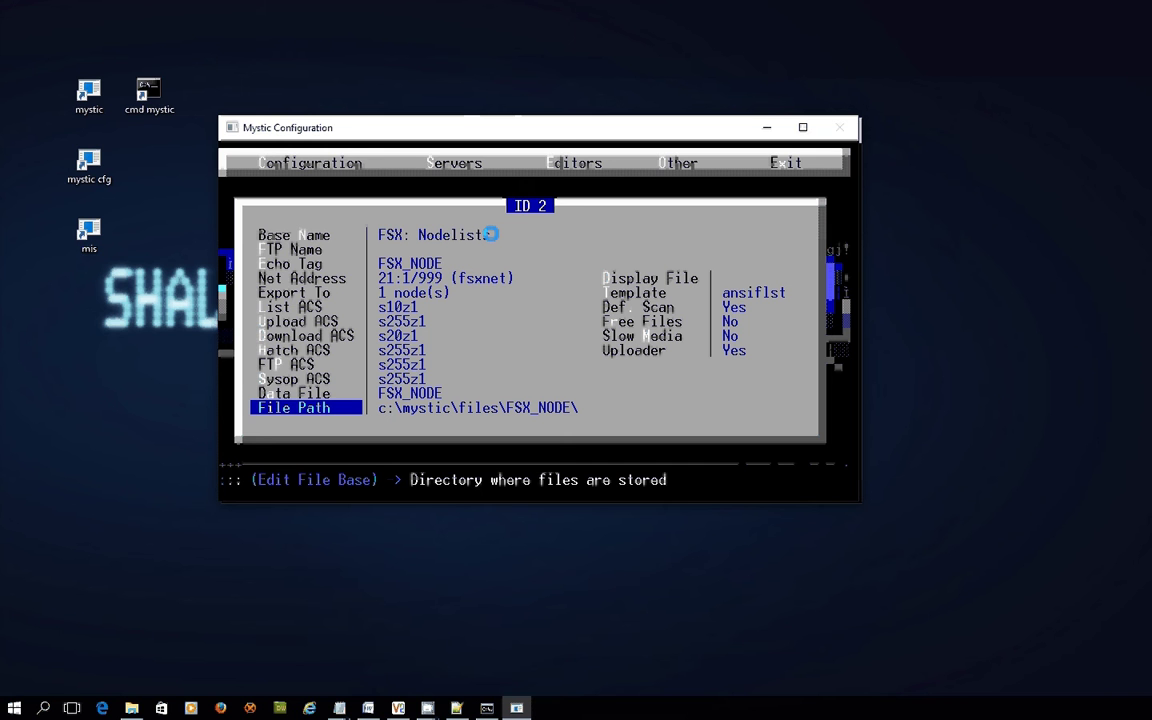
{"action": "key", "text": "Up"}
{"action": "key", "text": "Down"}
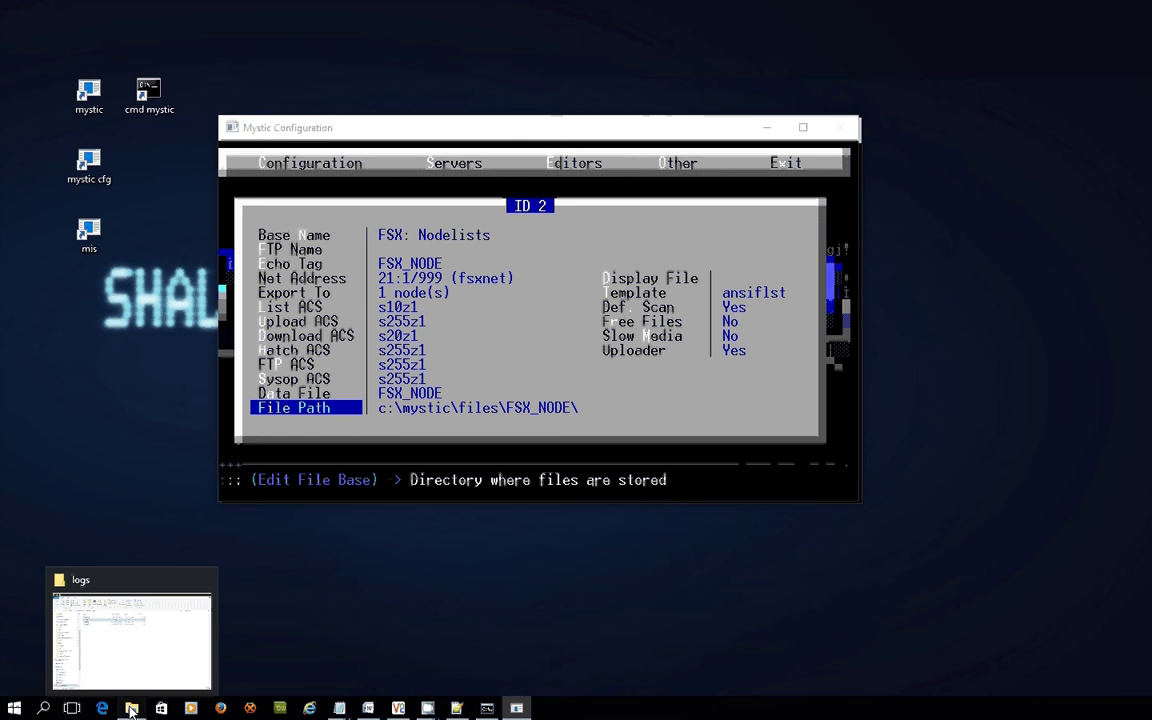
Bring up File Explorer at the C:\mystic\files folder.
{"action": "left_click", "coordinate": [131, 708]}
{"action": "left_click", "coordinate": [259, 124]}
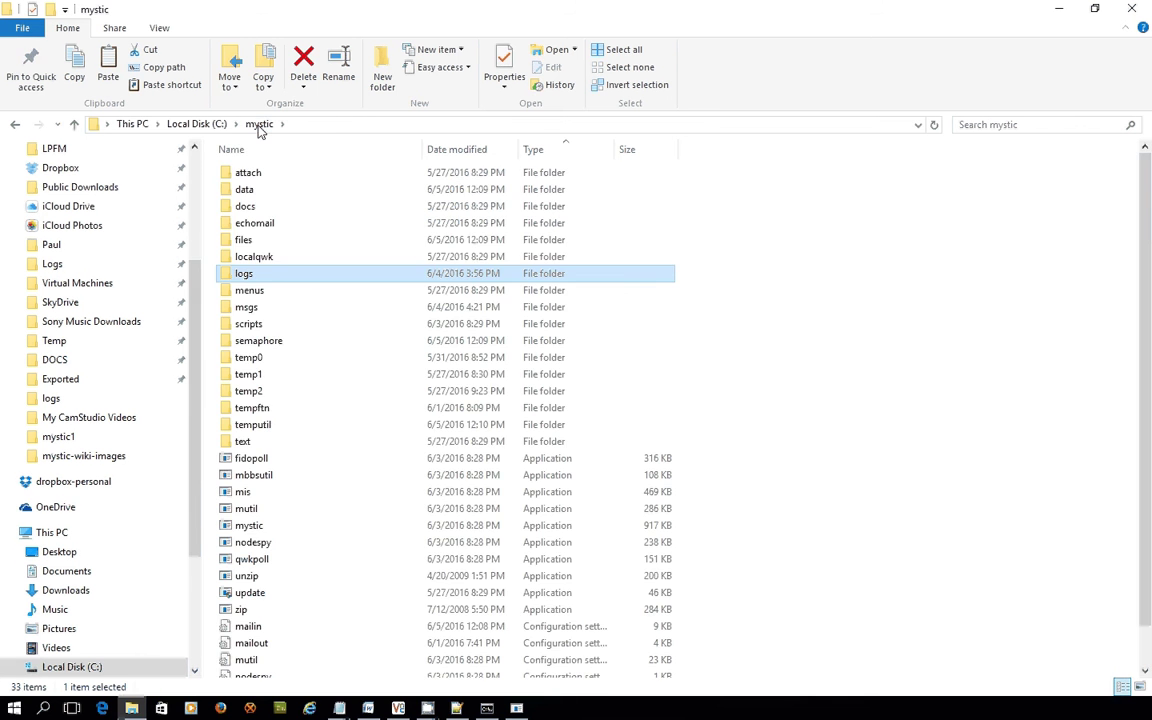
{"action": "double_click", "coordinate": [266, 244]}
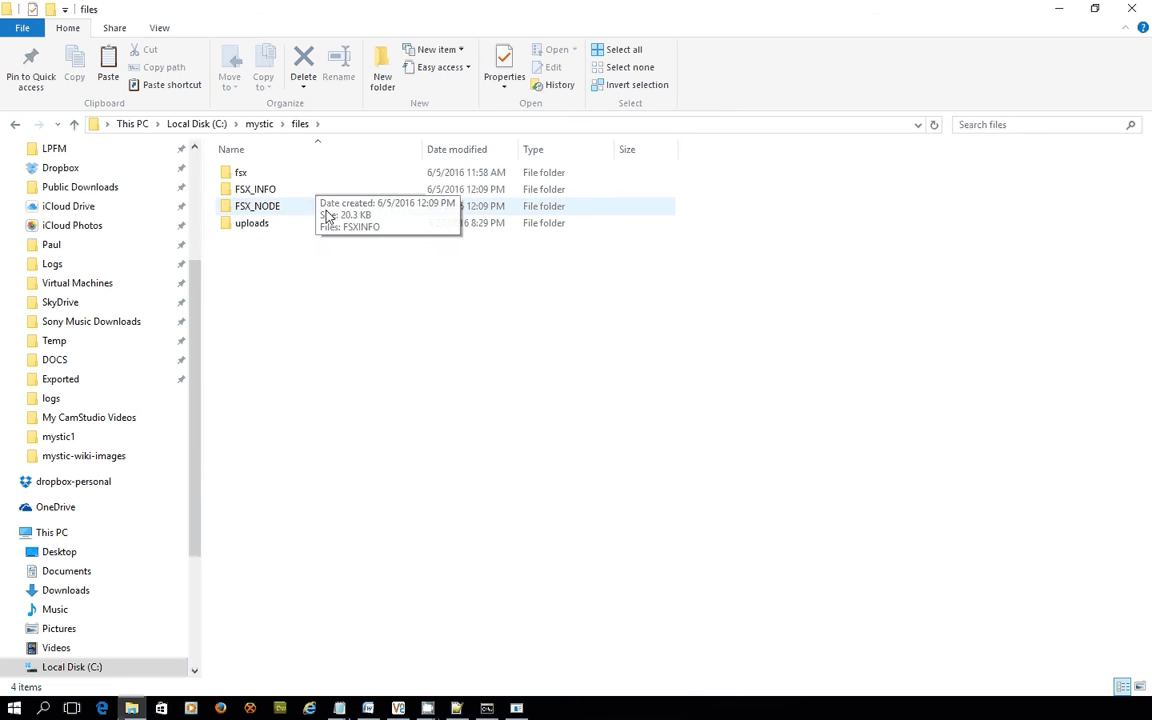
Inspect the FSX_INFO, FSX_NODE and fsx\badfile folders, ending back in files.
{"action": "double_click", "coordinate": [263, 197]}
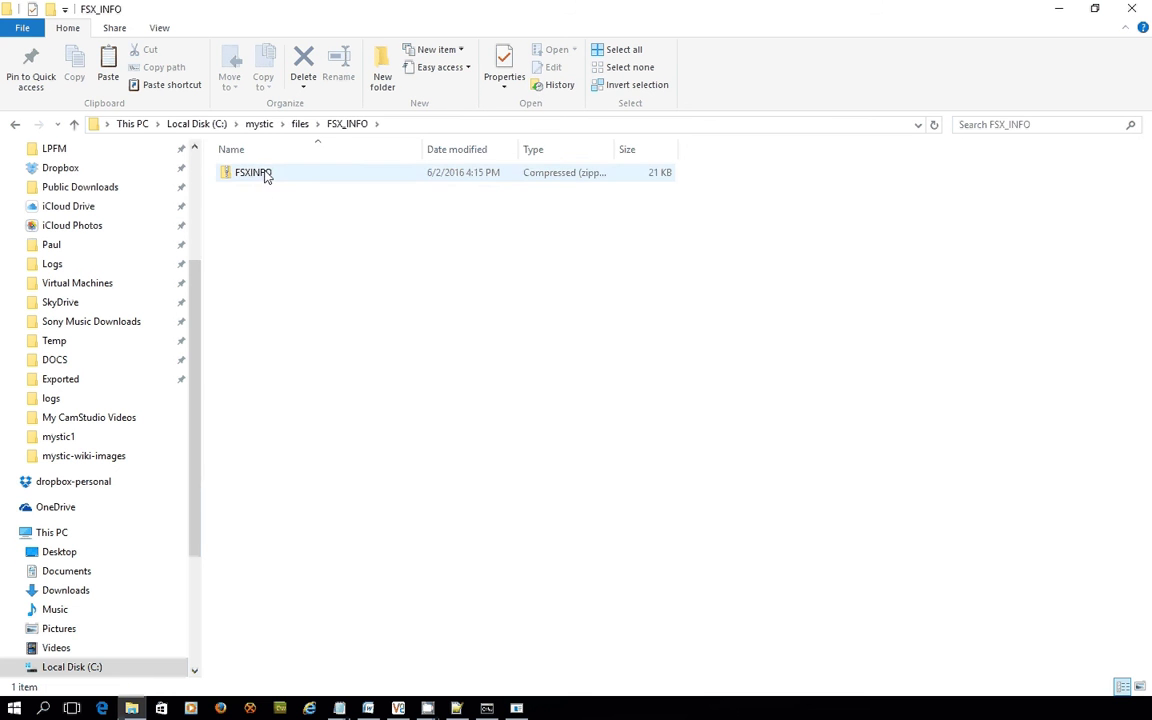
{"action": "left_click", "coordinate": [298, 127]}
{"action": "double_click", "coordinate": [265, 216]}
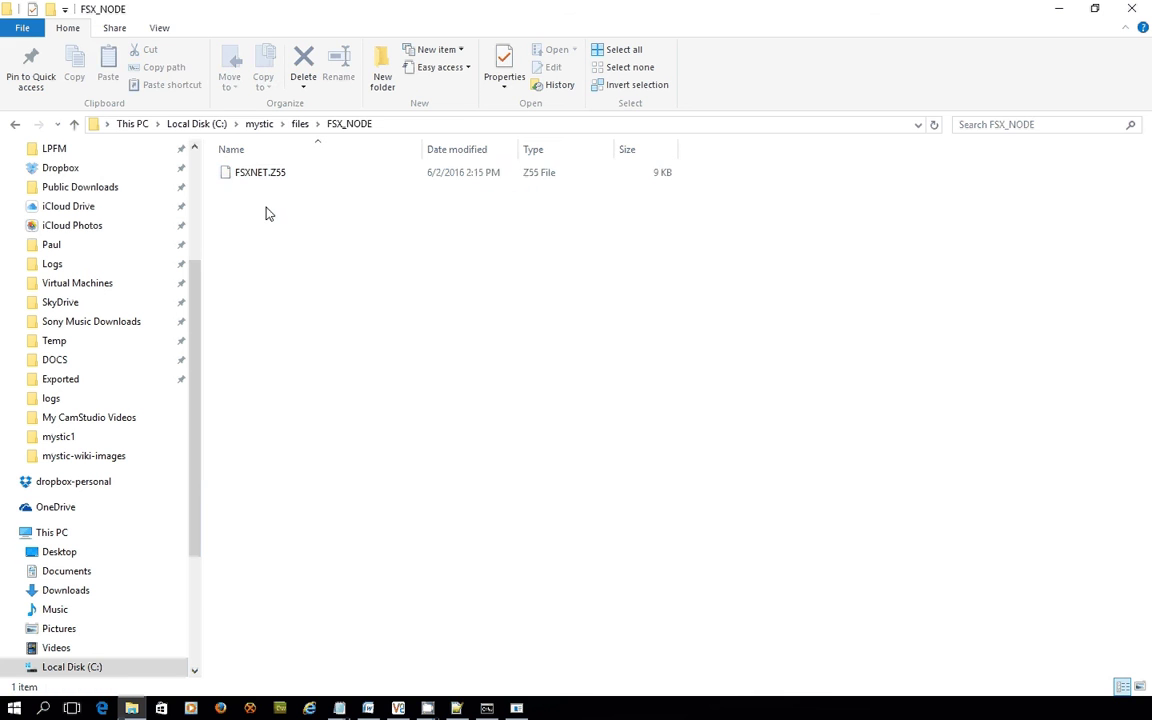
{"action": "left_click", "coordinate": [299, 124]}
{"action": "double_click", "coordinate": [274, 173]}
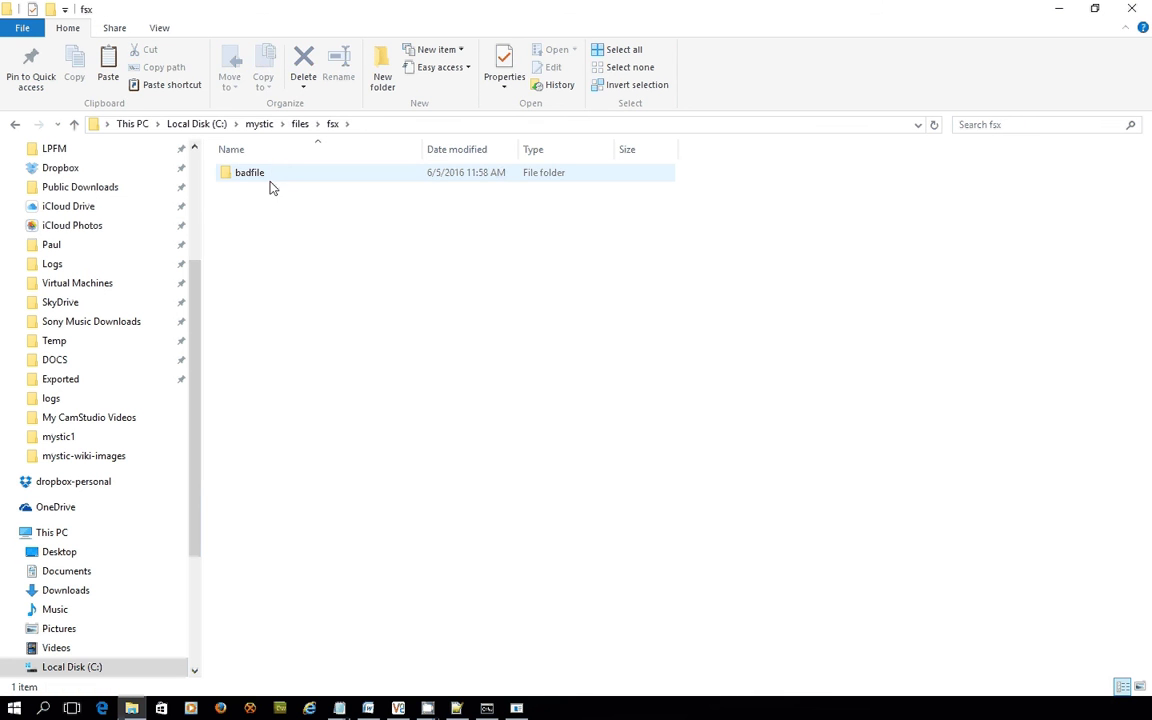
{"action": "double_click", "coordinate": [295, 173]}
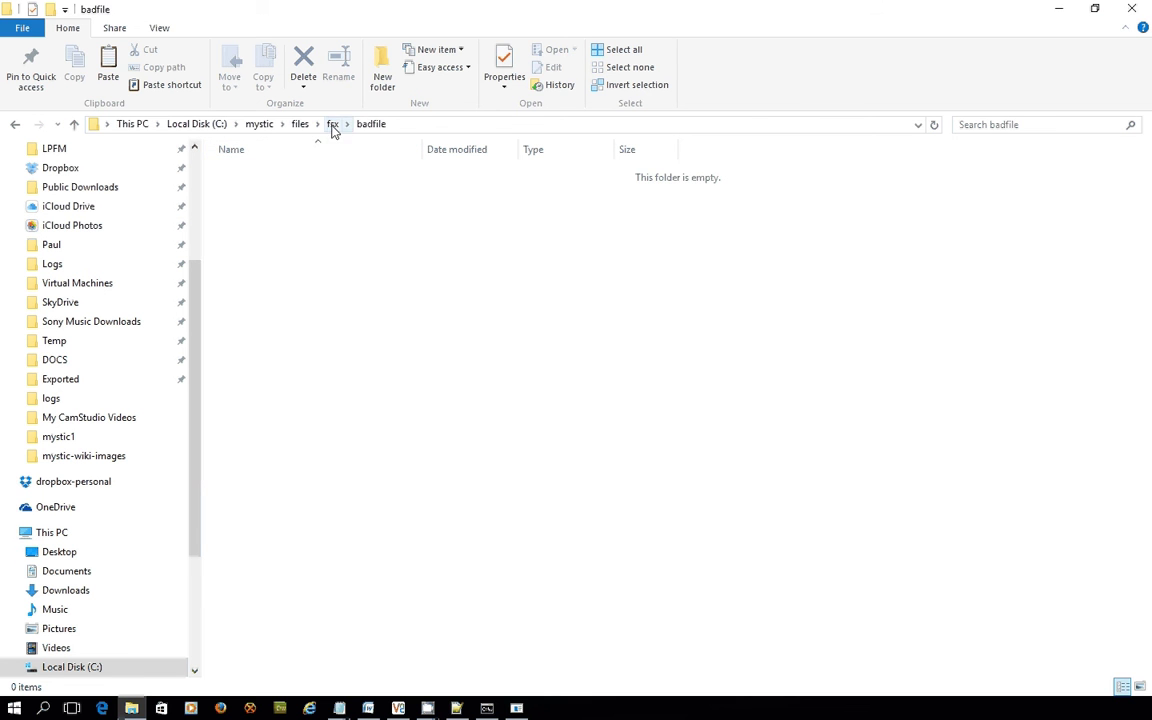
{"action": "left_click", "coordinate": [333, 124]}
{"action": "left_click", "coordinate": [301, 125]}
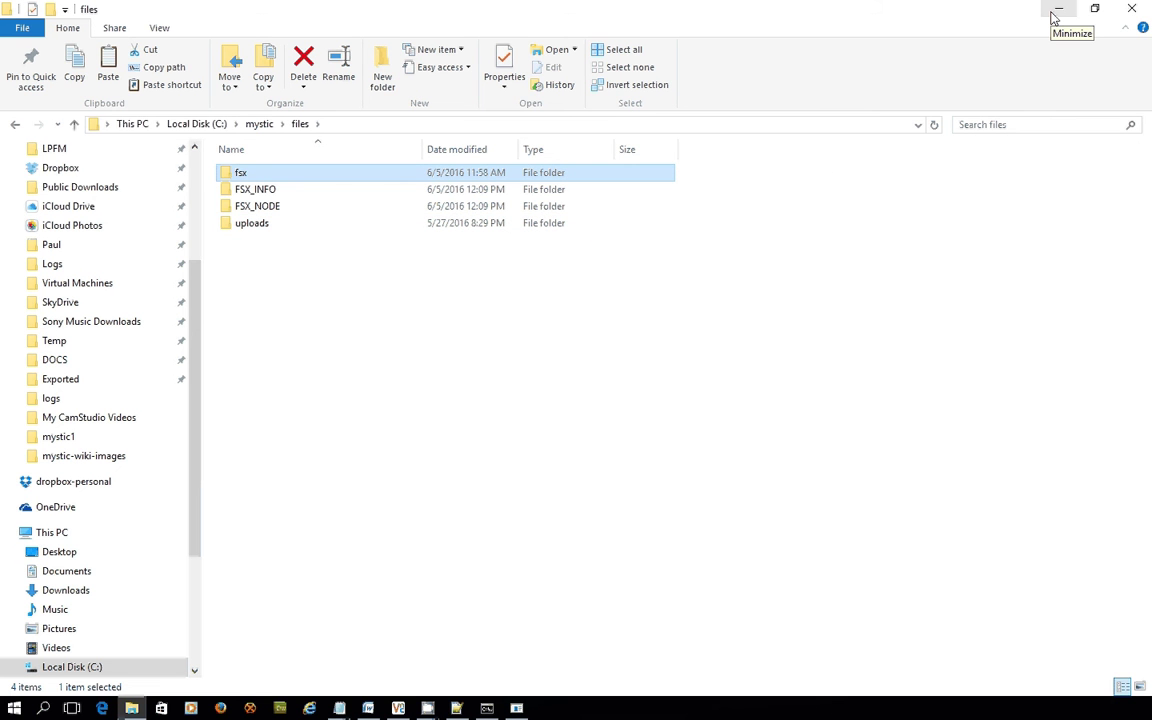
Back in Mystic Configuration, open the FSX_INFO file base (ID 3) settings.
{"action": "left_click", "coordinate": [1058, 10]}
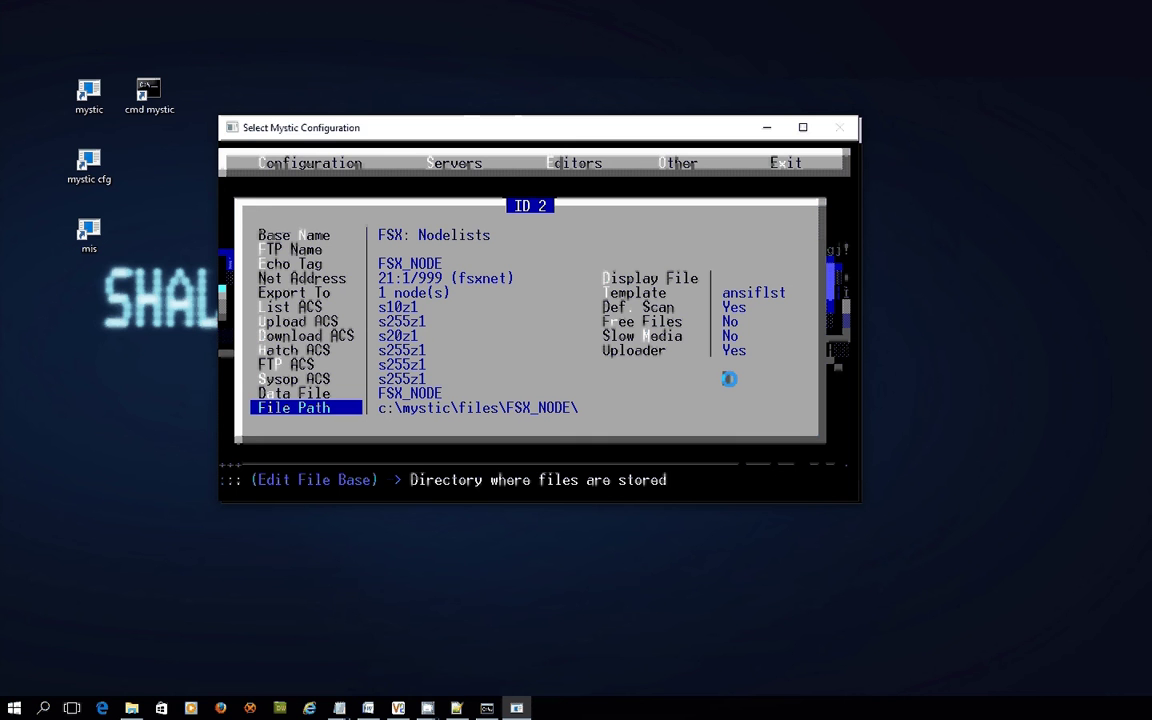
{"action": "key", "text": "Return"}
{"action": "key", "text": "Return"}
{"action": "key", "text": "Escape"}
{"action": "key", "text": "Down"}
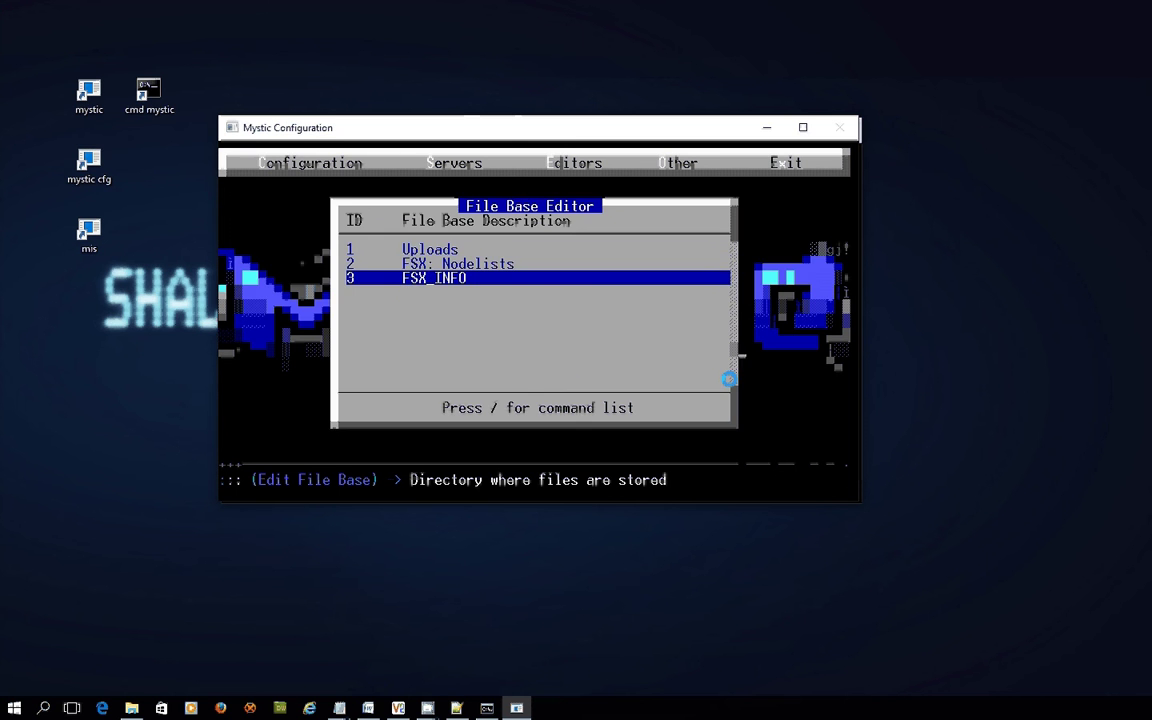
{"action": "key", "text": "Return"}
Clear the FTP name and set the base name to 'FSX: Infopack'.
{"action": "key", "text": "Down"}
{"action": "key", "text": "Return"}
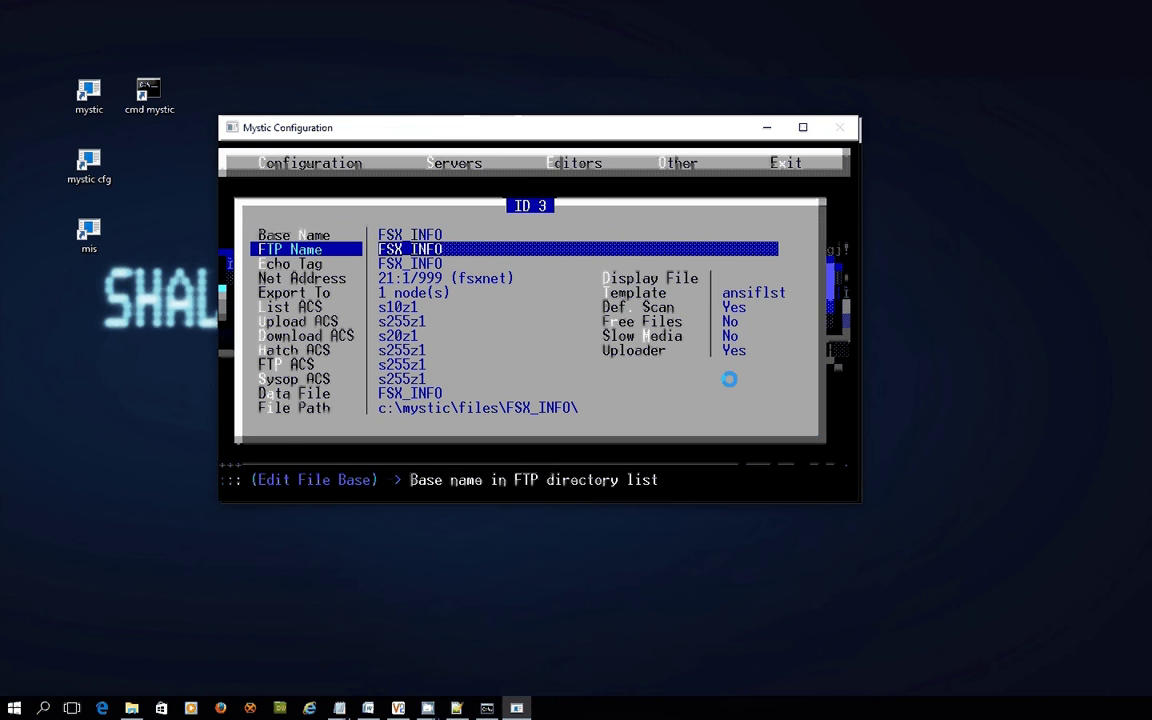
{"action": "key", "text": "BackSpace"}
{"action": "key", "text": "BackSpace"}
{"action": "key", "text": "BackSpace"}
{"action": "key", "text": "BackSpace"}
{"action": "key", "text": "BackSpace"}
{"action": "key", "text": "BackSpace"}
{"action": "key", "text": "BackSpace"}
{"action": "key", "text": "BackSpace"}
{"action": "key", "text": "Return"}
{"action": "key", "text": "Up"}
{"action": "key", "text": "Return"}
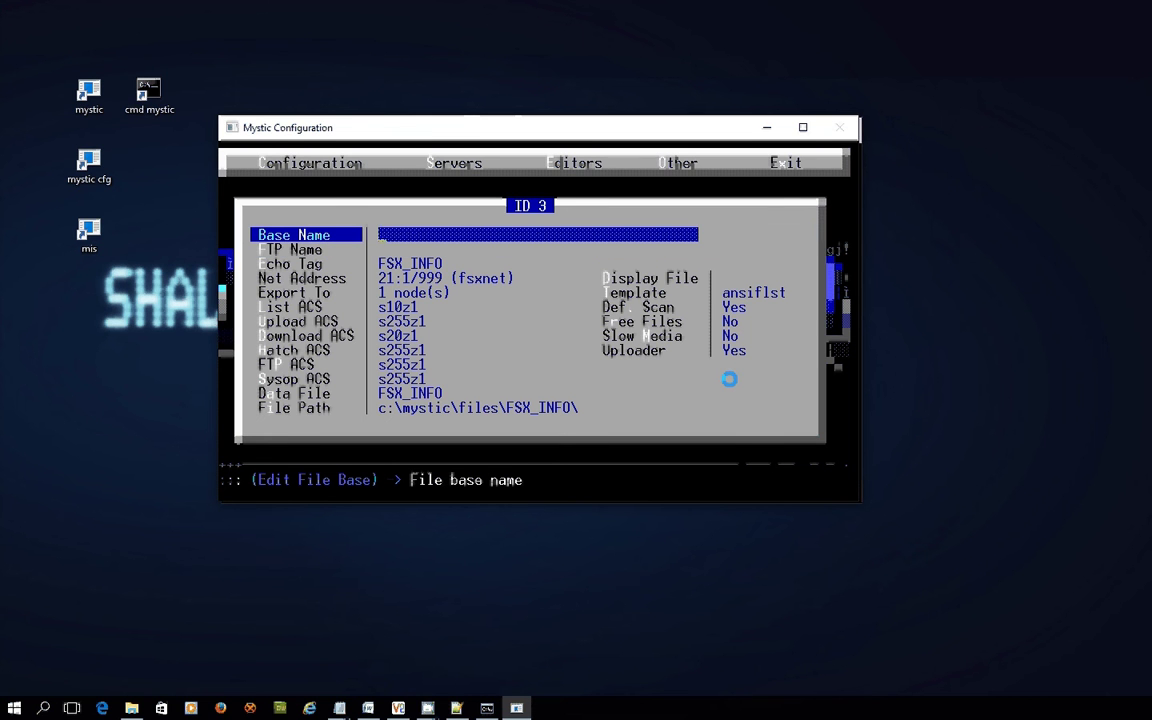
{"action": "type", "text": "f"}
{"action": "key", "text": "BackSpace"}
{"action": "type", "text": "FSX: Info"}
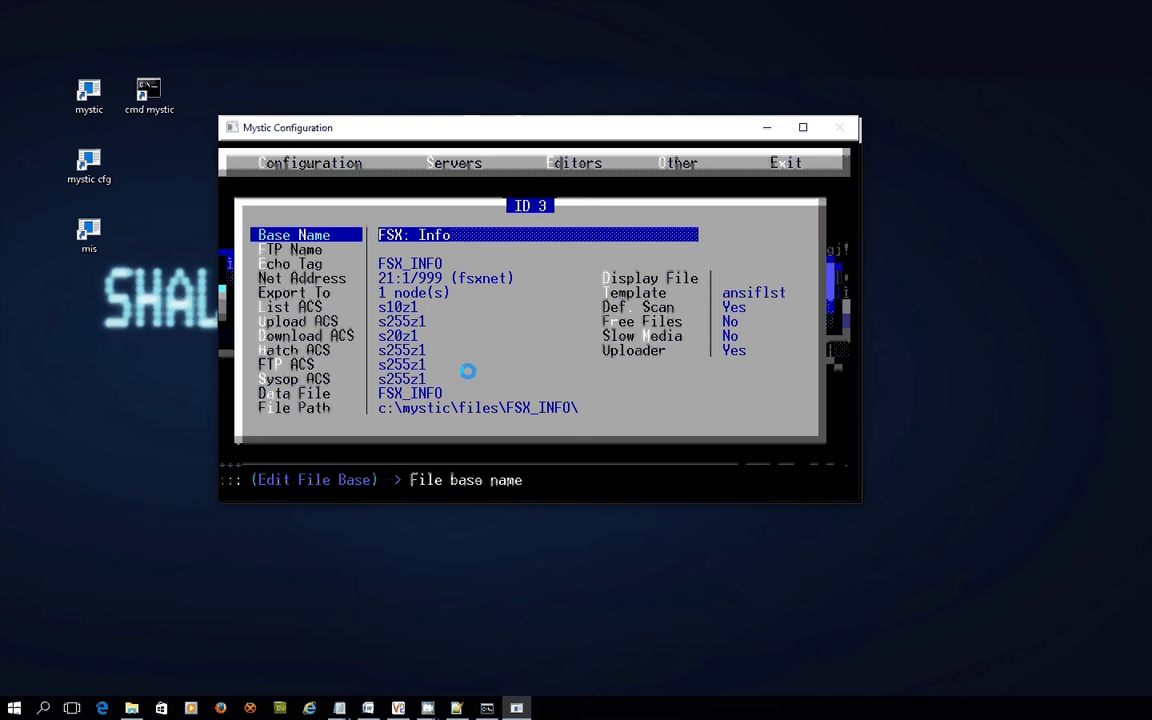
{"action": "type", "text": "pack"}
Save the file base, recheck the FSX: Nodelists settings, and leave the File Base Editor.
{"action": "key", "text": "Escape"}
{"action": "key", "text": "Escape"}
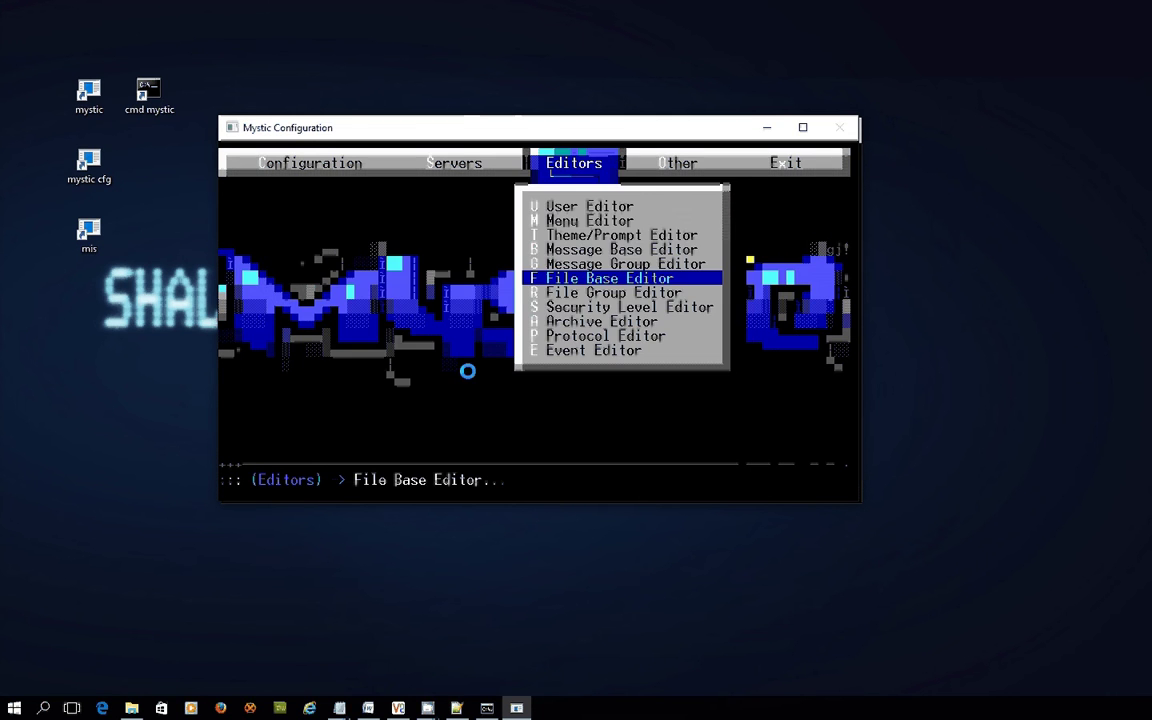
{"action": "key", "text": "Return"}
{"action": "key", "text": "Return"}
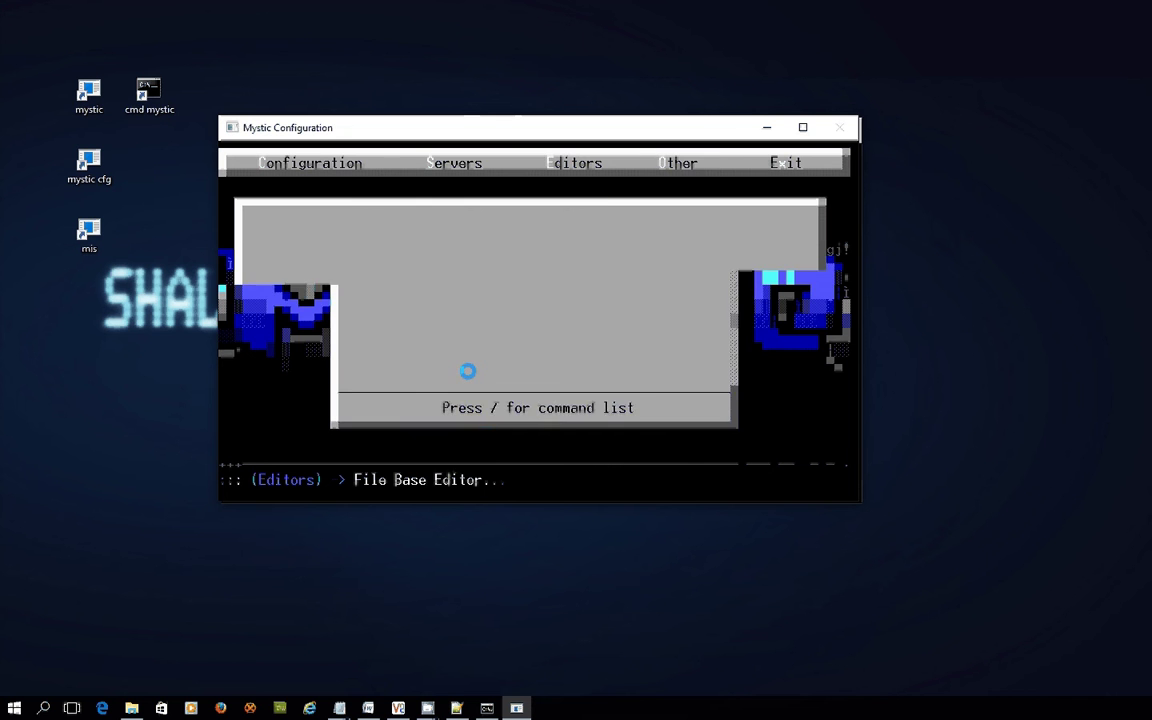
{"action": "key", "text": "Down"}
{"action": "key", "text": "Down"}
{"action": "key", "text": "Down"}
{"action": "key", "text": "Down"}
{"action": "key", "text": "Down"}
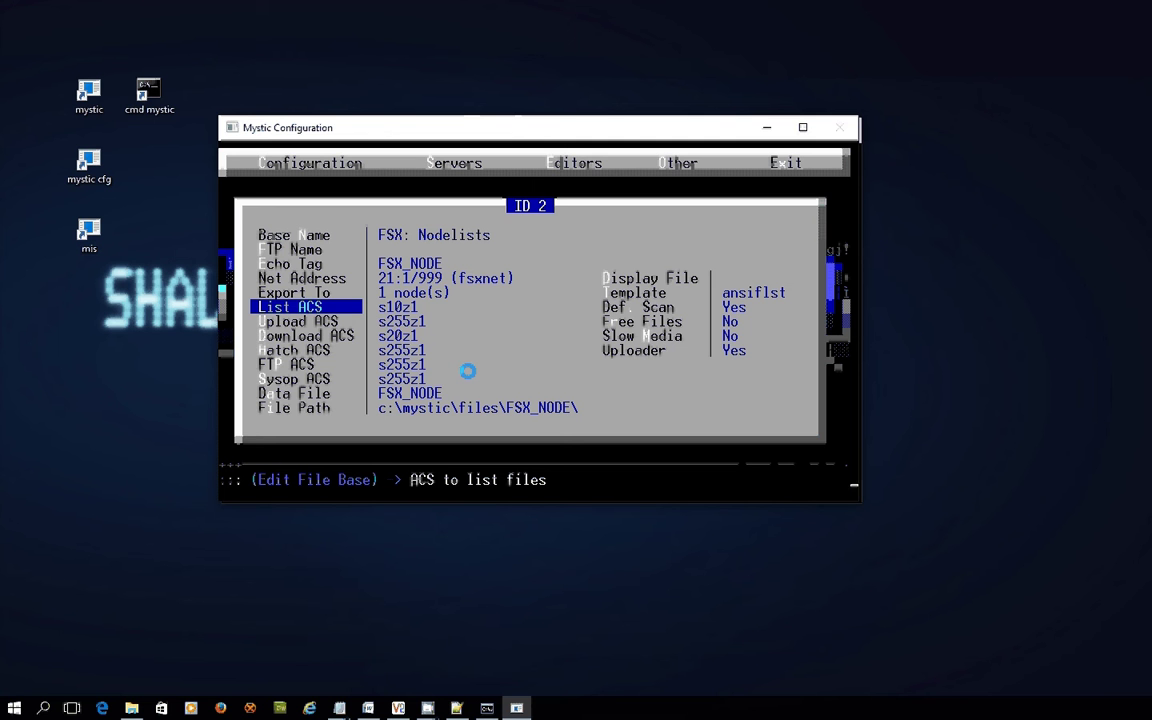
{"action": "key", "text": "Escape"}
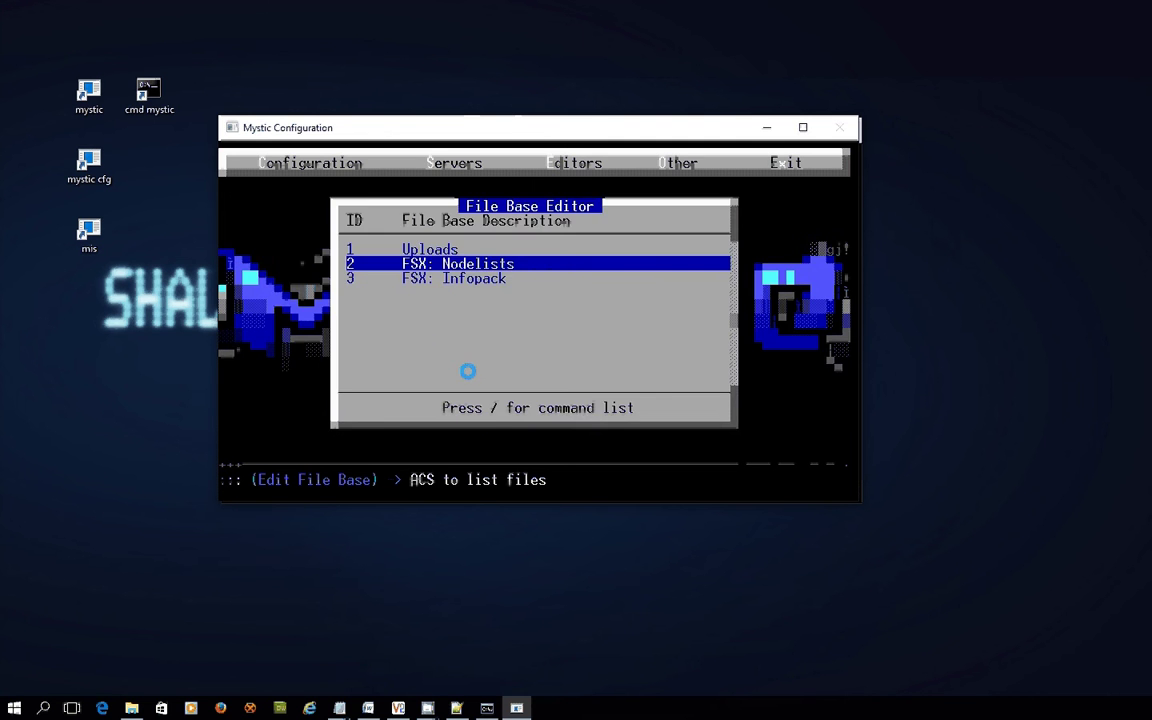
{"action": "key", "text": "Escape"}
Review the General Chat base in the Message Base Editor, then exit Mystic Configuration.
{"action": "key", "text": "Up"}
{"action": "key", "text": "Up"}
{"action": "key", "text": "Return"}
{"action": "key", "text": "Down"}
{"action": "key", "text": "Down"}
{"action": "key", "text": "Down"}
{"action": "key", "text": "Down"}
{"action": "key", "text": "Up"}
{"action": "key", "text": "Return"}
{"action": "key", "text": "Down"}
{"action": "key", "text": "Down"}
{"action": "key", "text": "Down"}
{"action": "key", "text": "Down"}
{"action": "key", "text": "Down"}
{"action": "key", "text": "Down"}
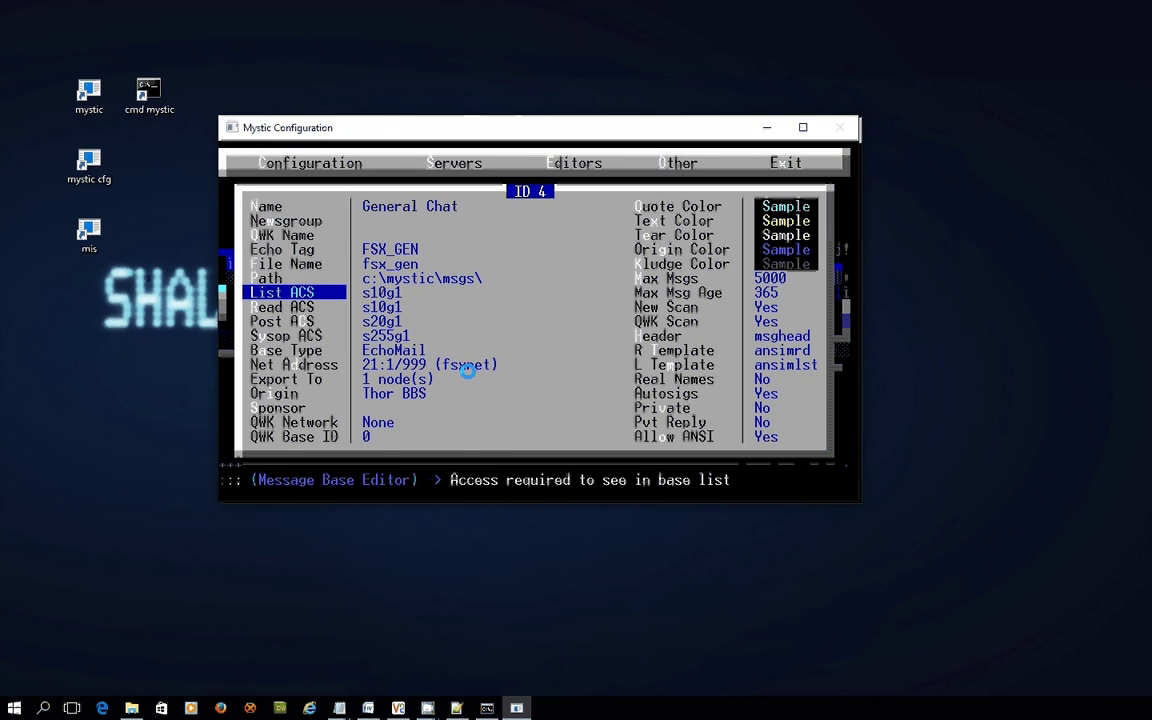
{"action": "key", "text": "Escape"}
{"action": "key", "text": "Escape"}
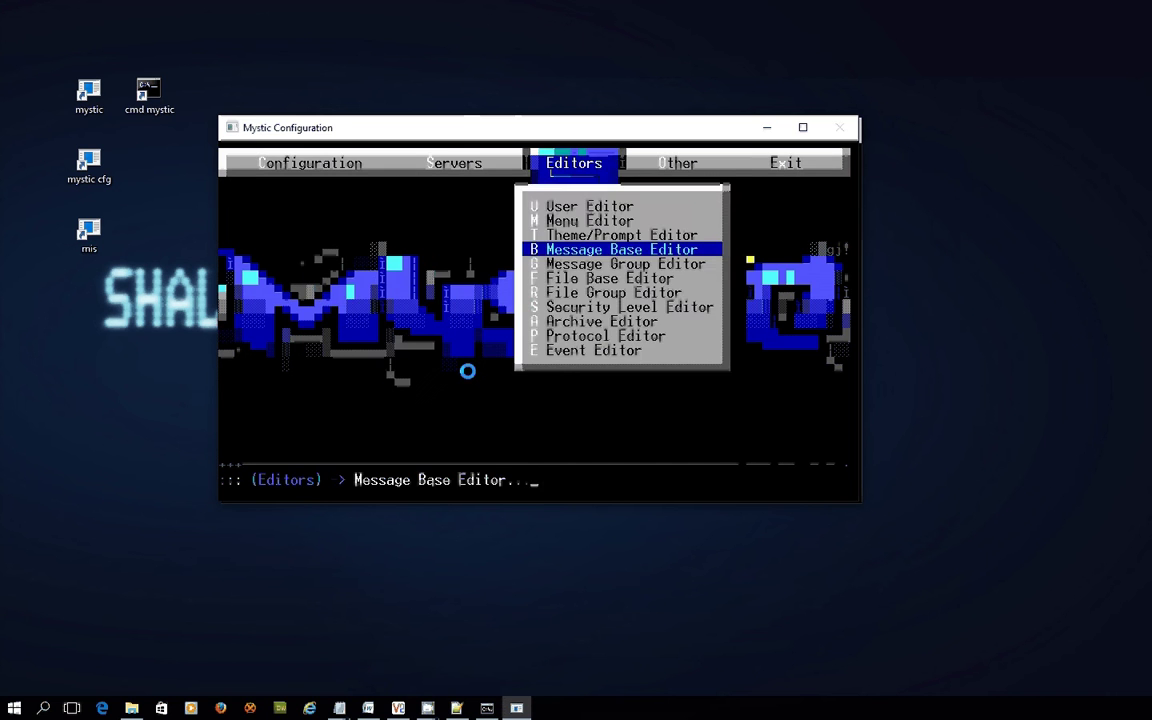
{"action": "key", "text": "Escape"}
{"action": "key", "text": "Escape"}
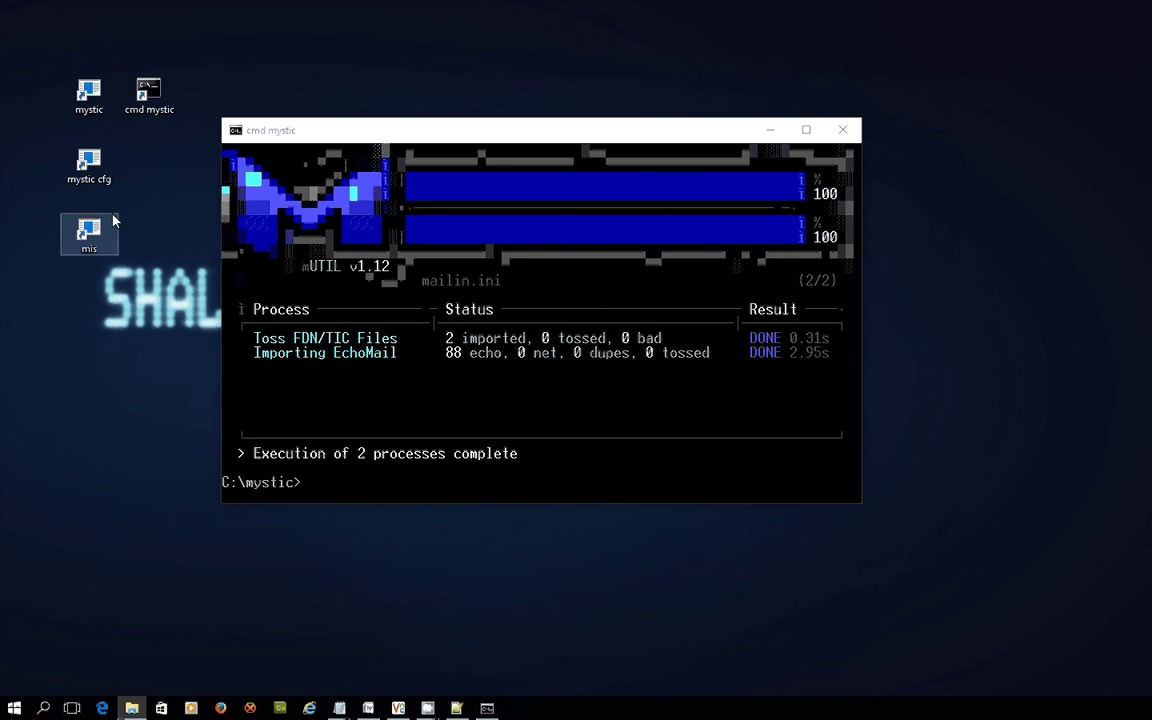
Launch a local Mystic BBS session and log in with the sysop's user name and password.
{"action": "double_click", "coordinate": [89, 95]}
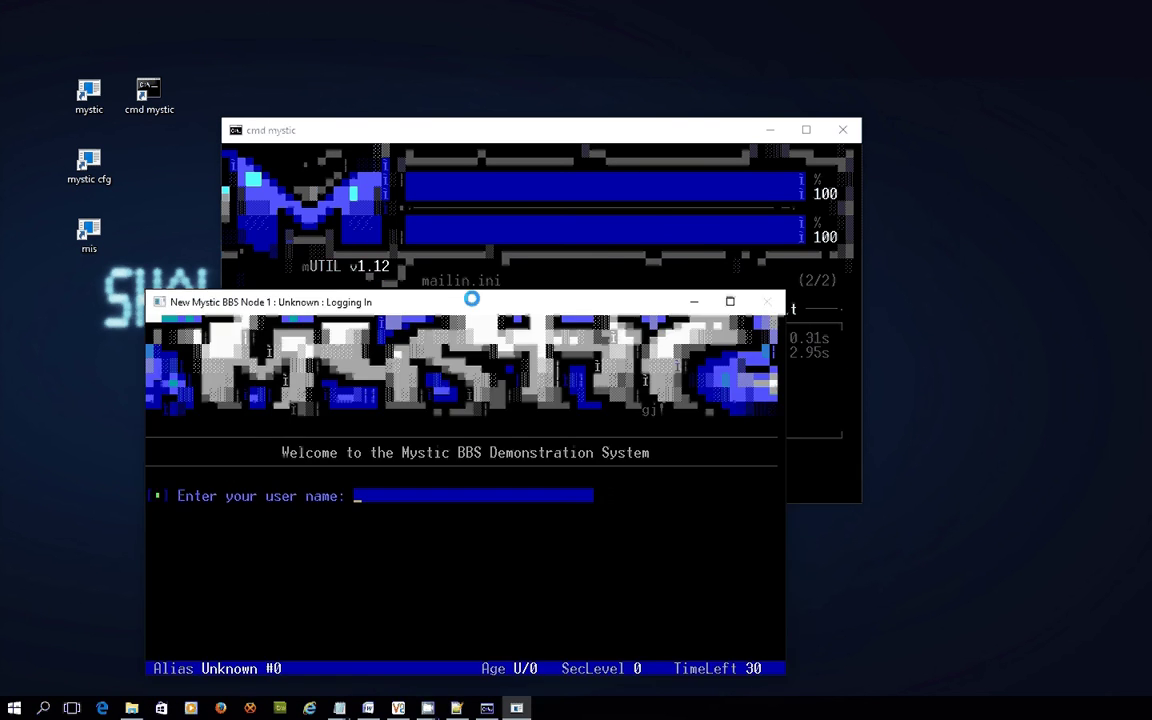
{"action": "type", "text": "red72"}
{"action": "key", "text": "Return"}
{"action": "type", "text": "****"}
{"action": "key", "text": "Return"}
{"action": "key", "text": "Return"}
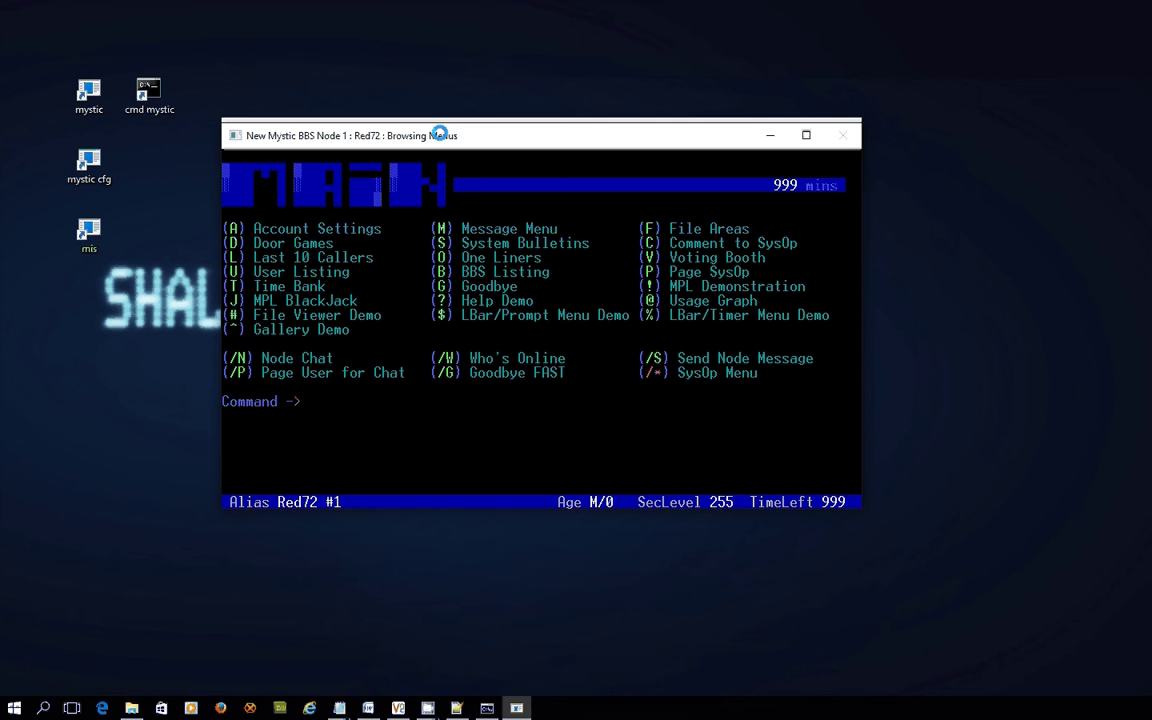
Join the fsxNet file group, select base 3 FSX: Infopack, and list its files.
{"action": "key", "text": "f"}
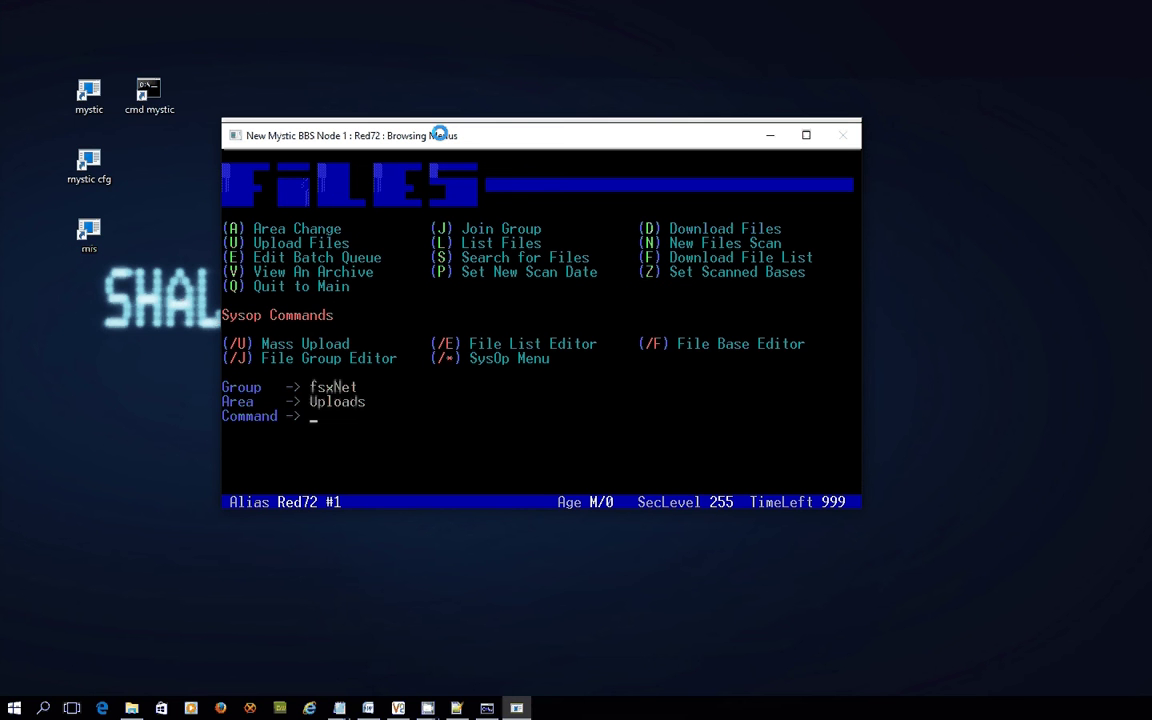
{"action": "key", "text": "j"}
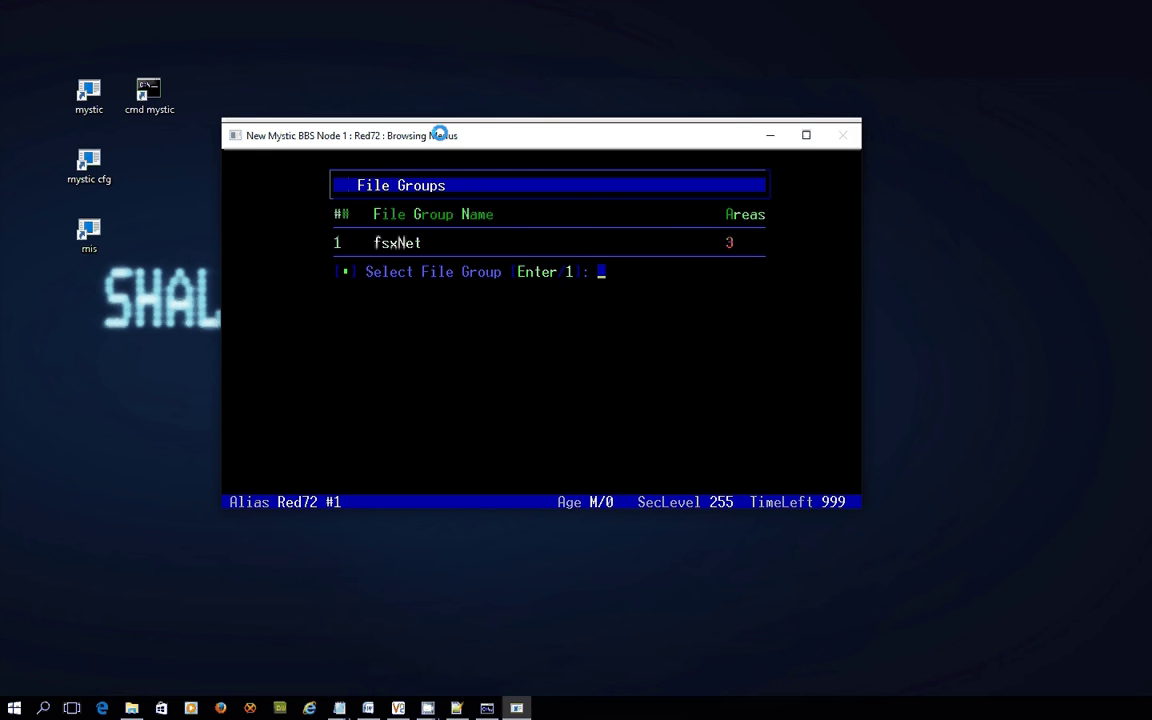
{"action": "key", "text": "Return"}
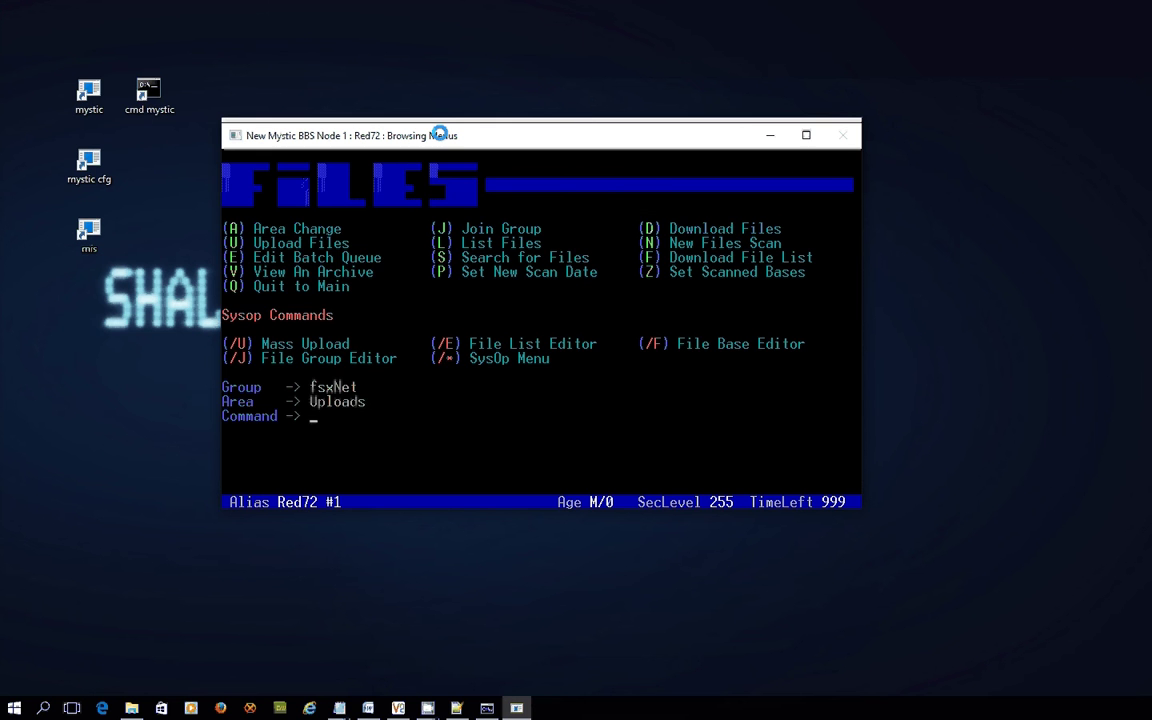
{"action": "key", "text": "a"}
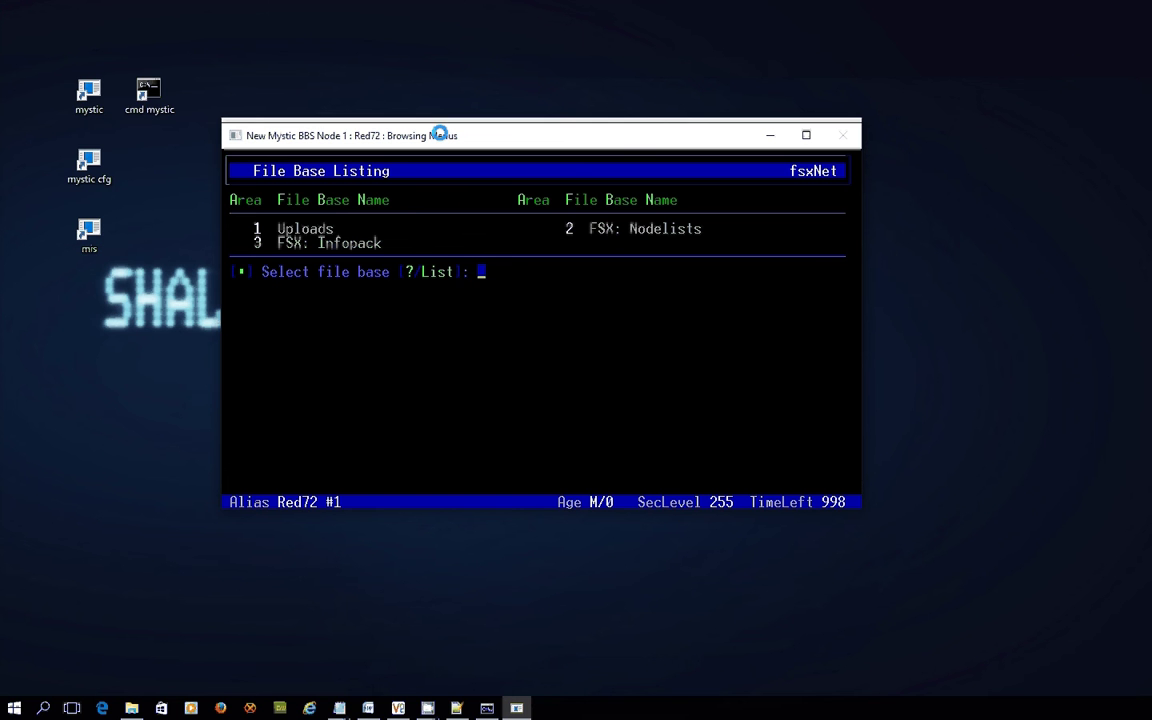
{"action": "type", "text": "3"}
{"action": "key", "text": "Return"}
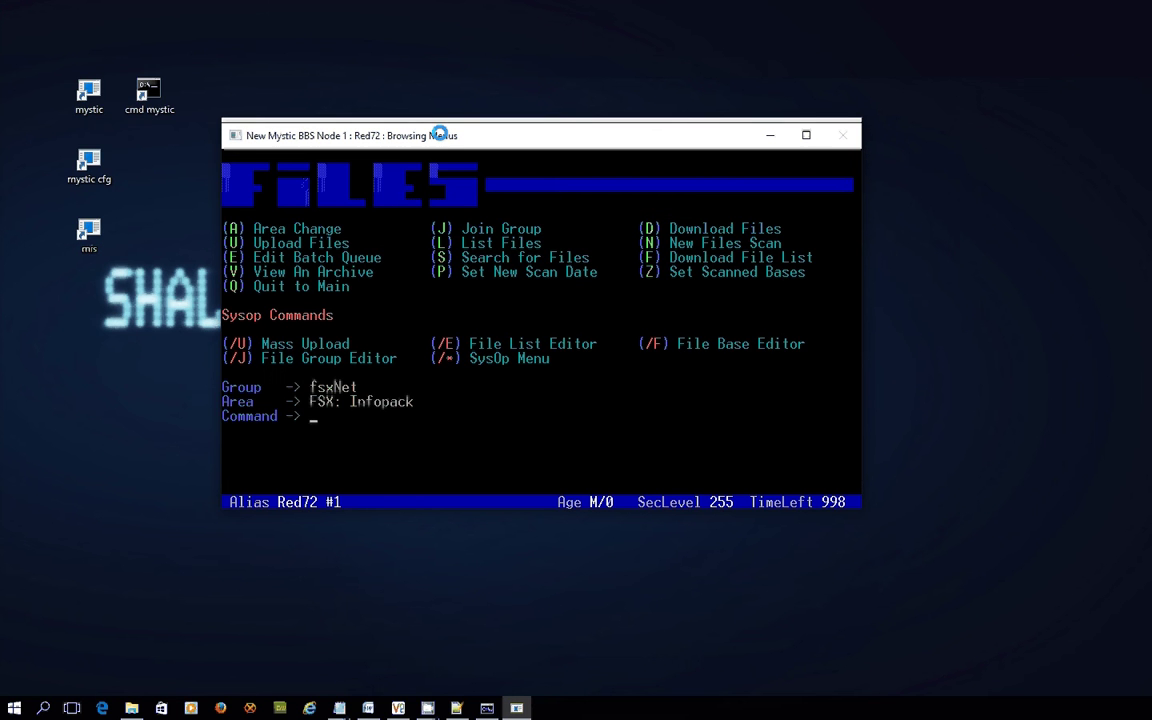
{"action": "key", "text": "l"}
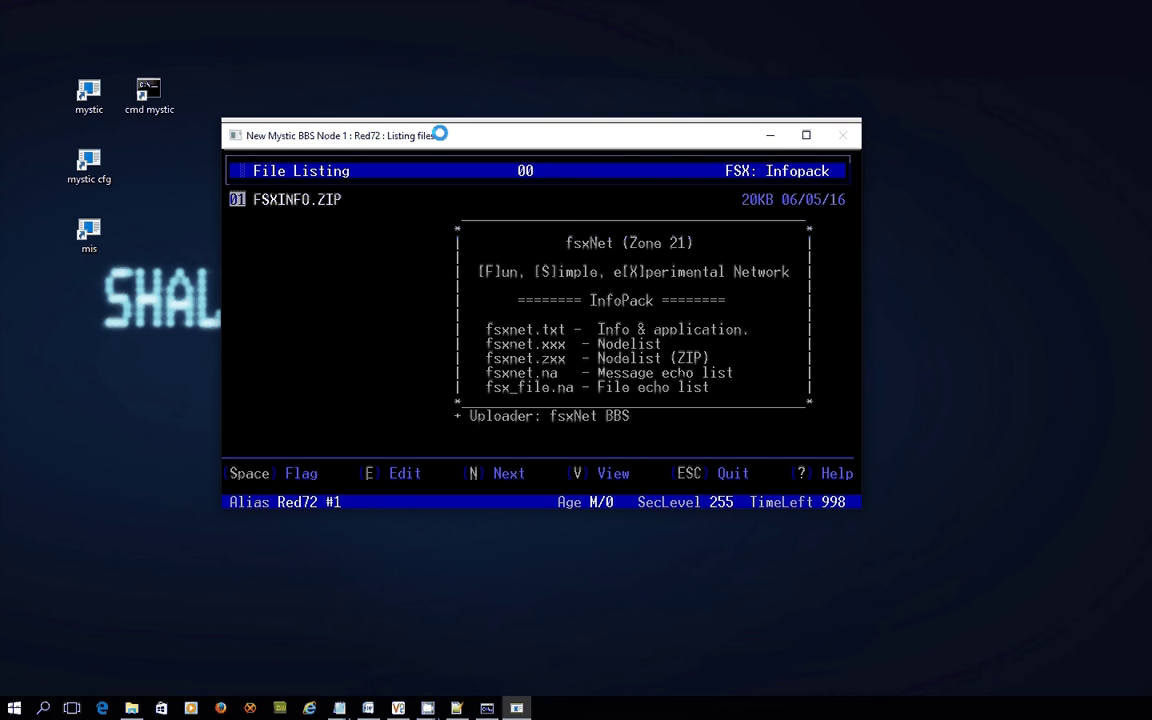
View the contents of FSXINFO.ZIP and read FILE_ID.DIZ.
{"action": "key", "text": "v"}
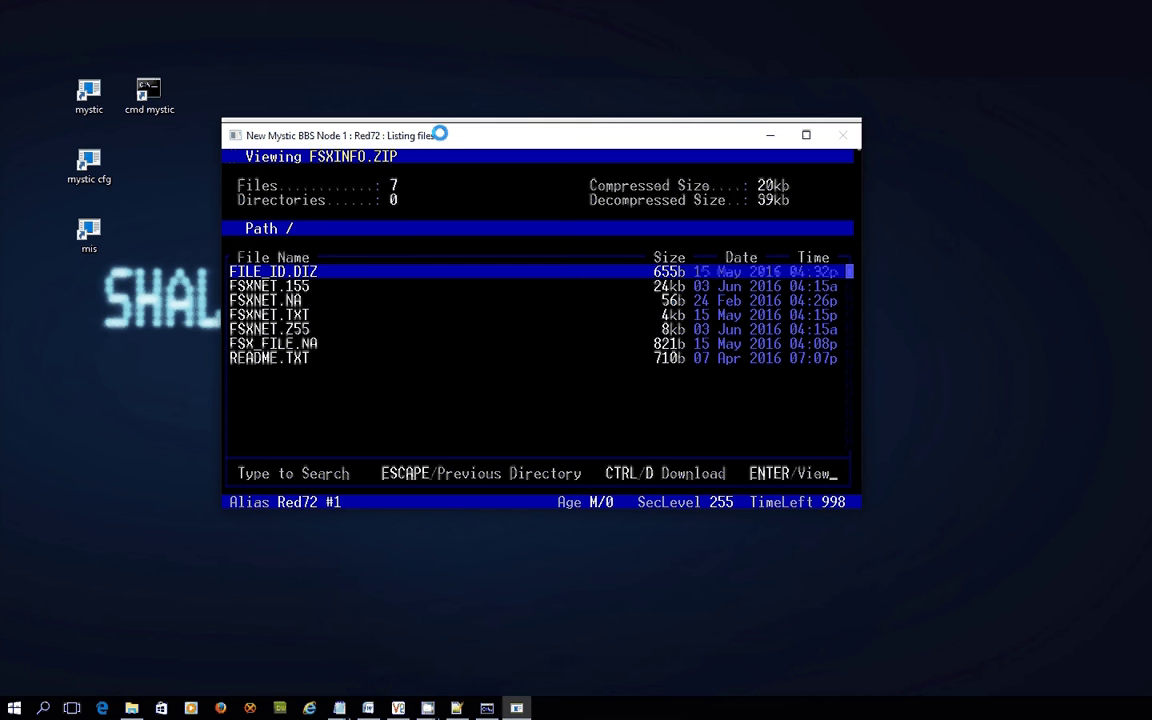
{"action": "key", "text": "Down"}
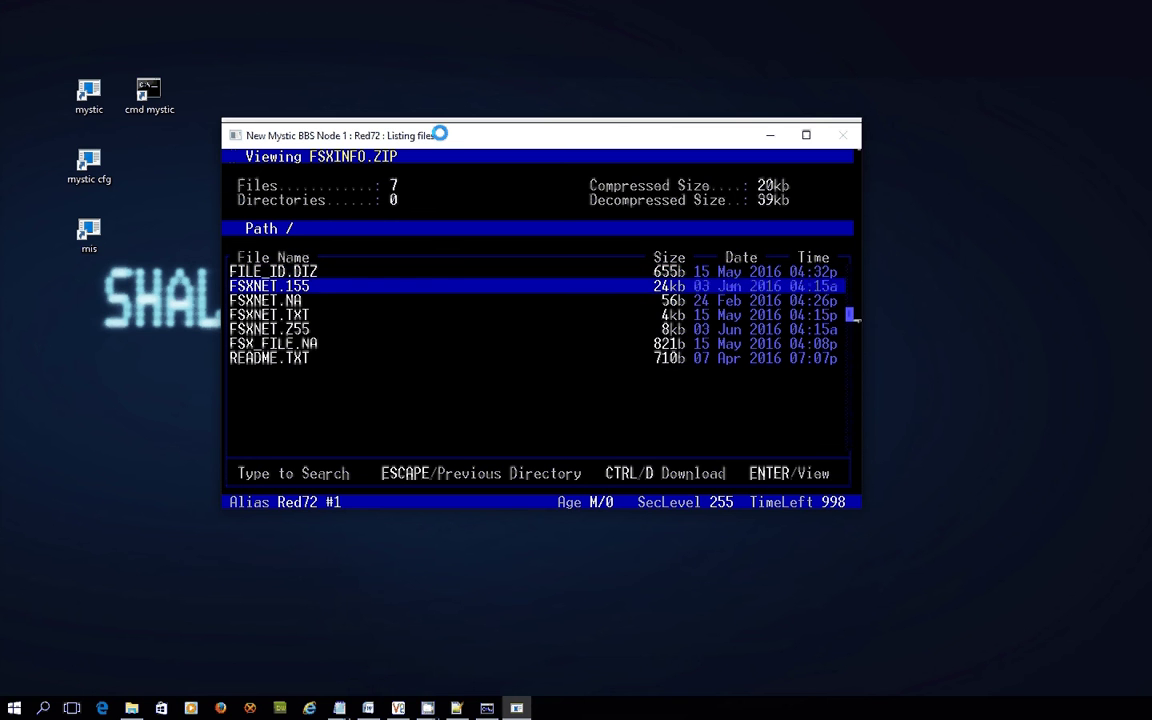
{"action": "key", "text": "Down"}
{"action": "key", "text": "Down"}
{"action": "key", "text": "Down"}
{"action": "key", "text": "Down"}
{"action": "key", "text": "Down"}
{"action": "key", "text": "Up"}
{"action": "key", "text": "Up"}
{"action": "key", "text": "Up"}
{"action": "key", "text": "Up"}
{"action": "key", "text": "Up"}
{"action": "key", "text": "Up"}
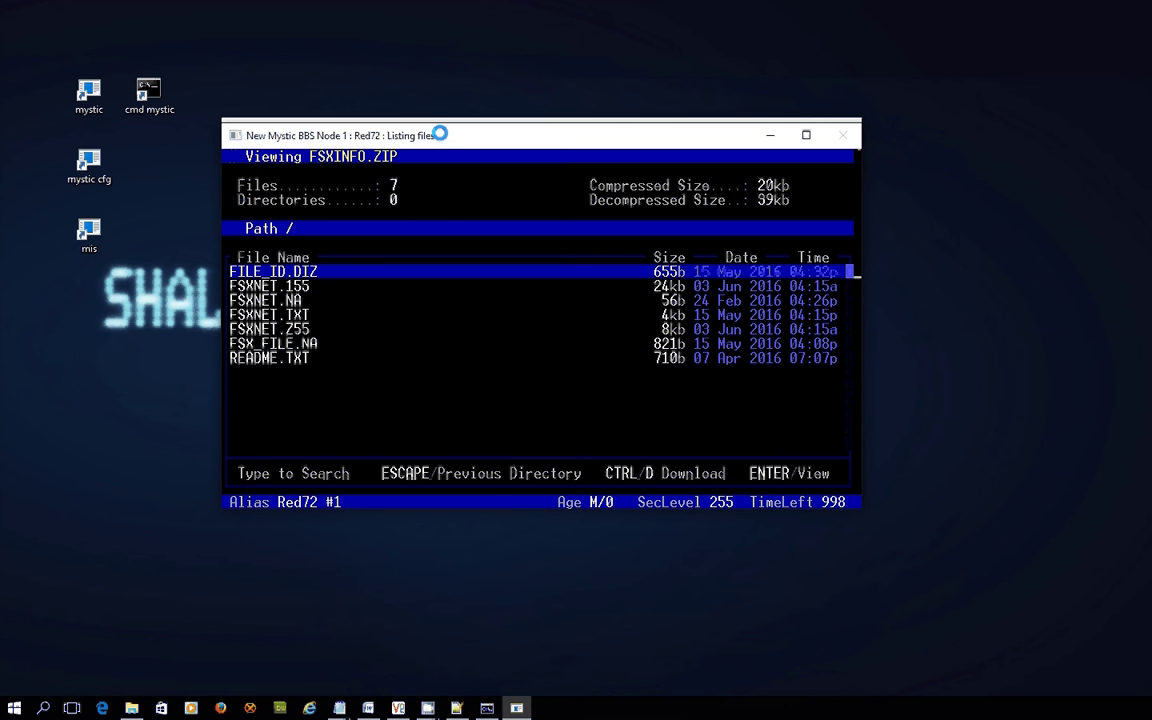
{"action": "key", "text": "Return"}
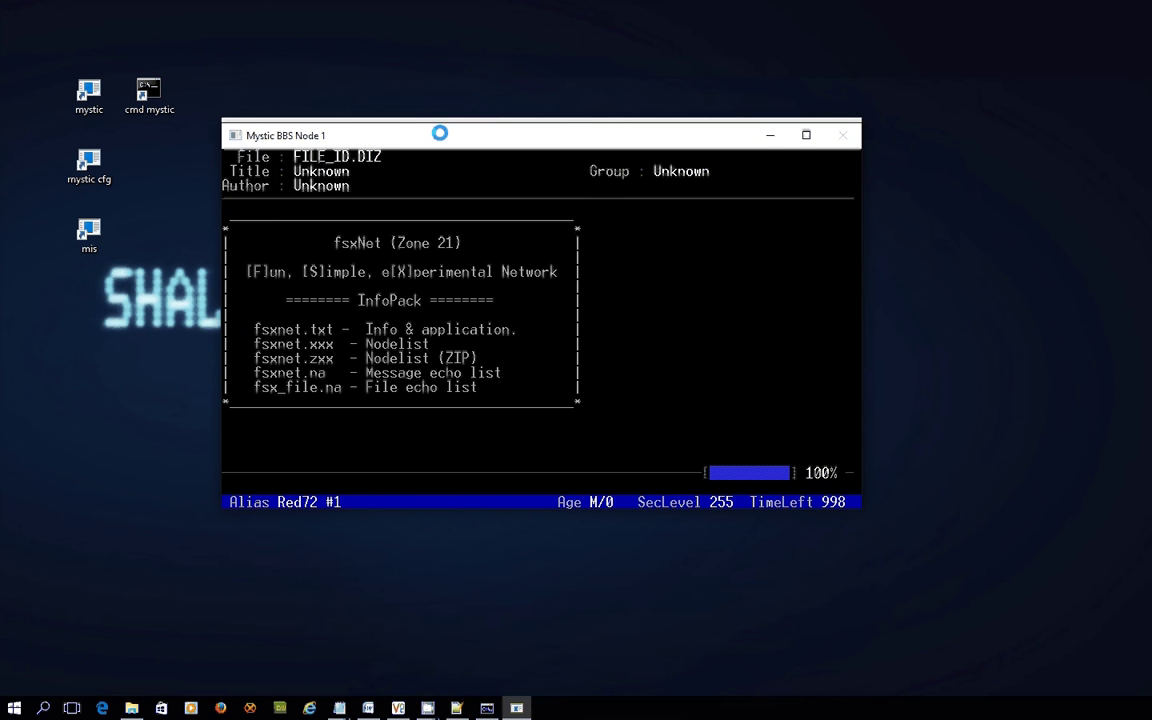
{"action": "key", "text": "Escape"}
Read FSXNET.TXT from the archive, then back out to the Files menu.
{"action": "key", "text": "Down"}
{"action": "key", "text": "Down"}
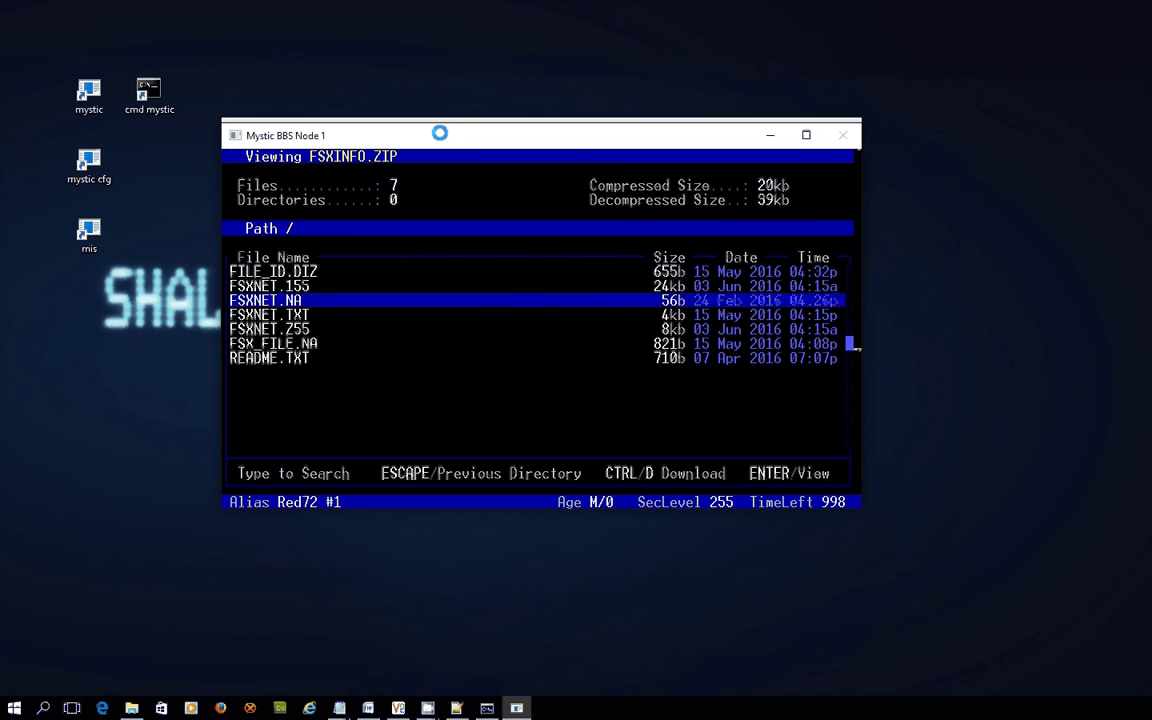
{"action": "key", "text": "Down"}
{"action": "key", "text": "Return"}
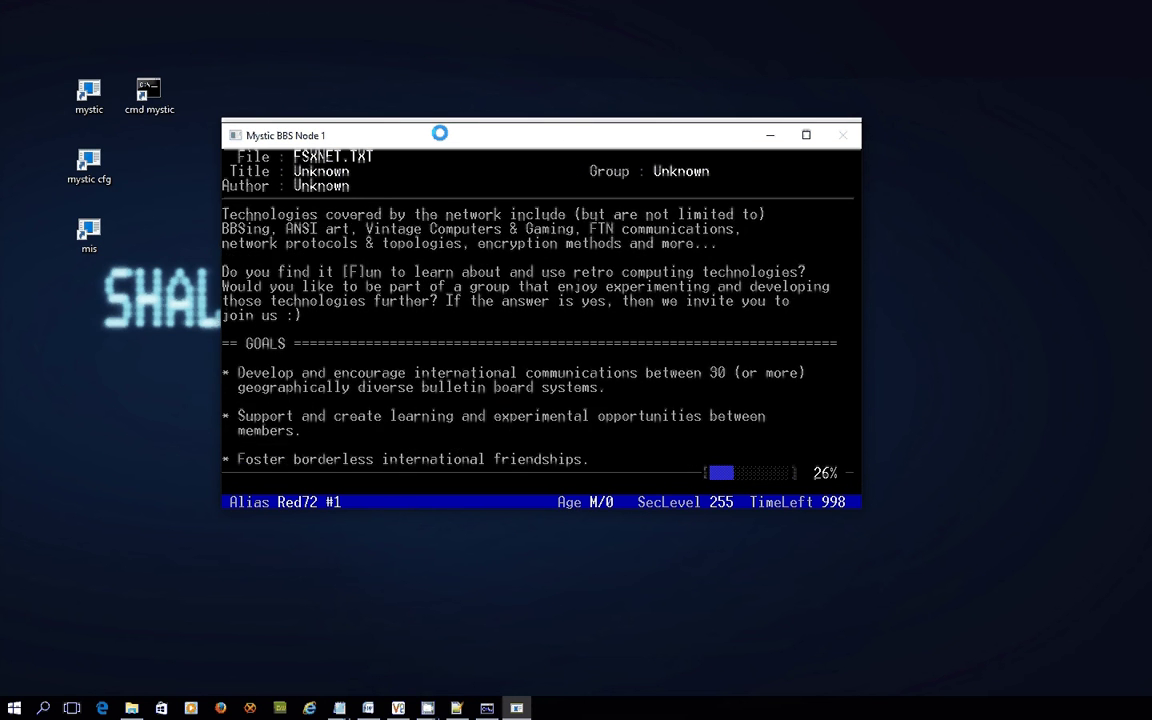
{"action": "key", "text": "Escape"}
{"action": "key", "text": "Down"}
{"action": "key", "text": "Down"}
{"action": "key", "text": "Down"}
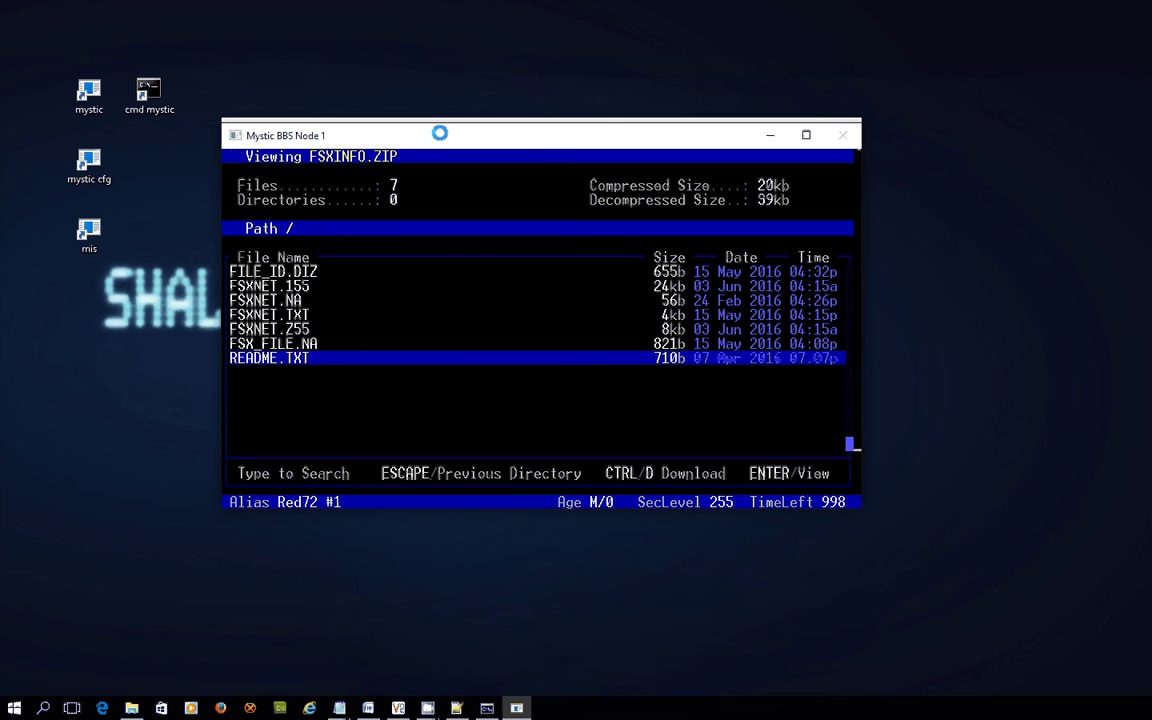
{"action": "key", "text": "Escape"}
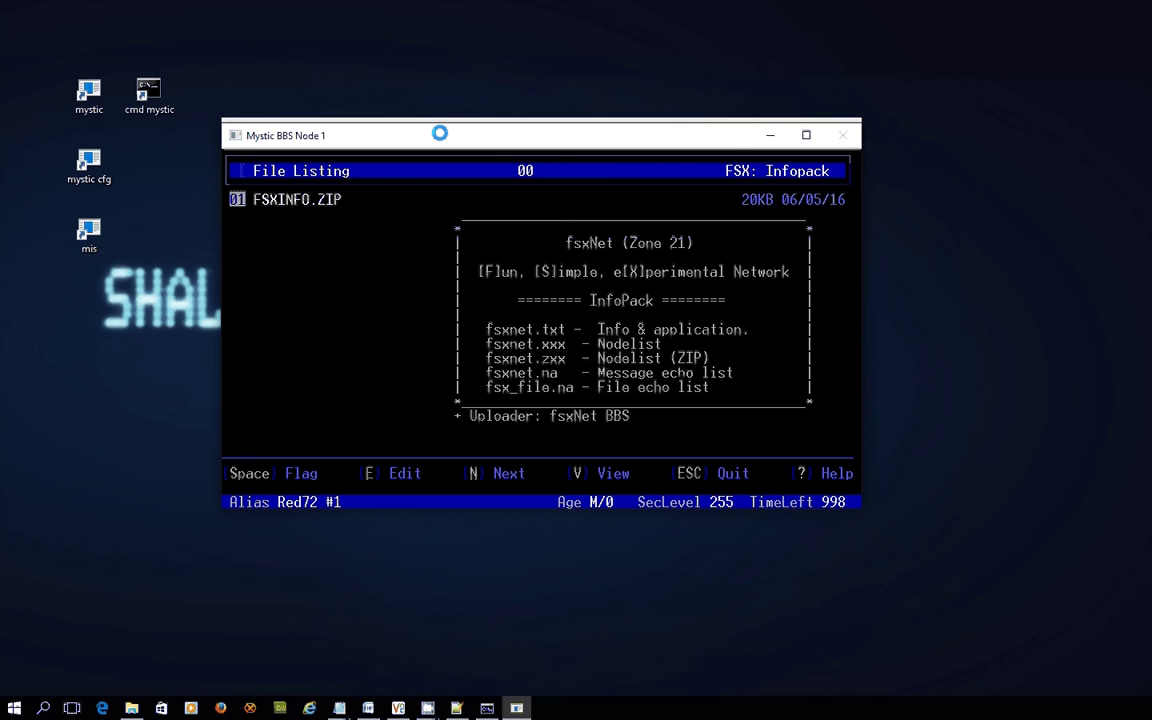
{"action": "key", "text": "Escape"}
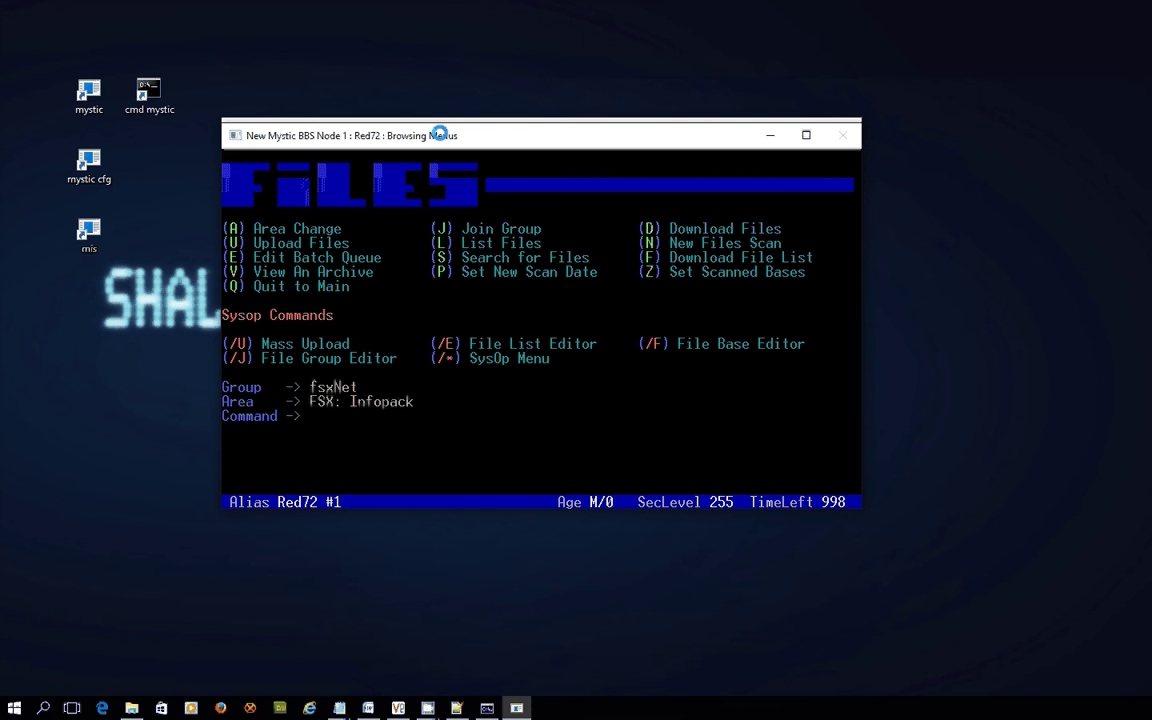
Go via the Main and Message menus to start the Nodelist Browser search.
{"action": "key", "text": "q"}
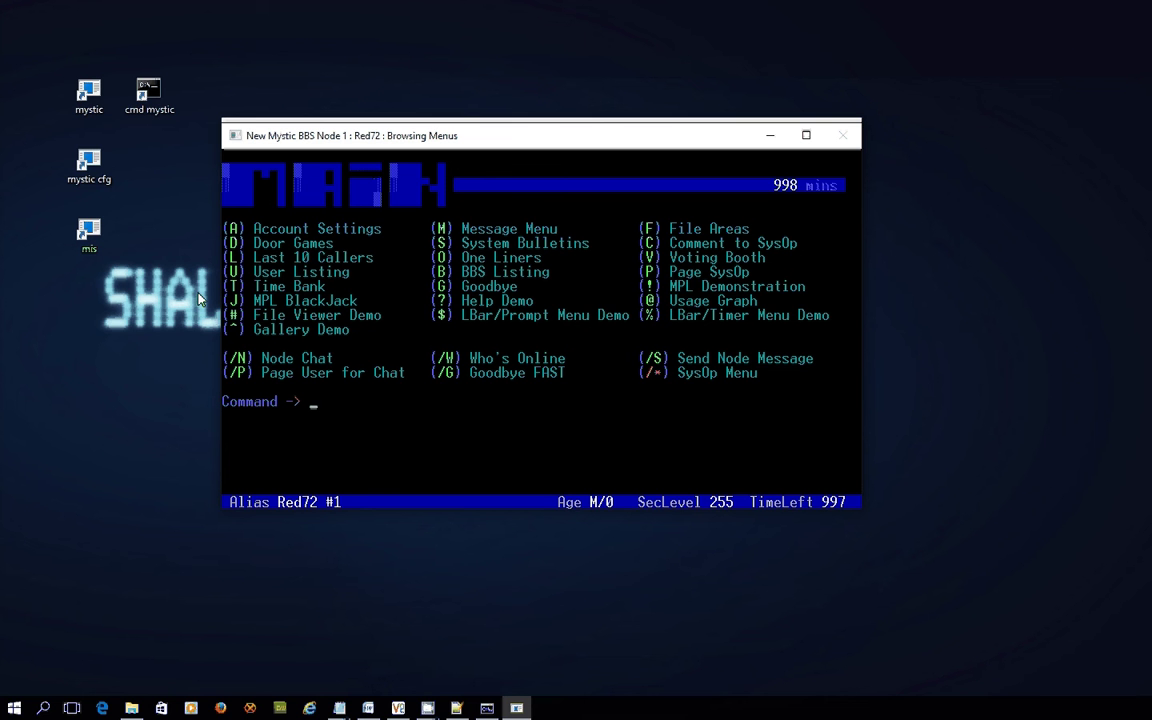
{"action": "key", "text": "m"}
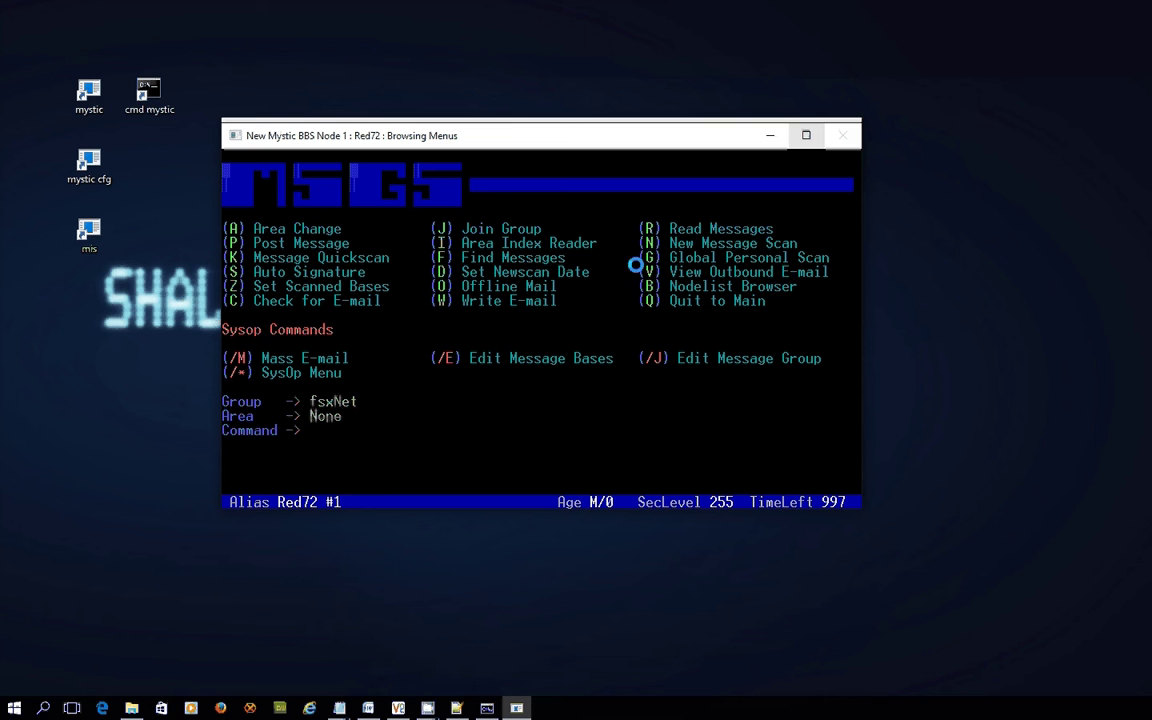
{"action": "key", "text": "b"}
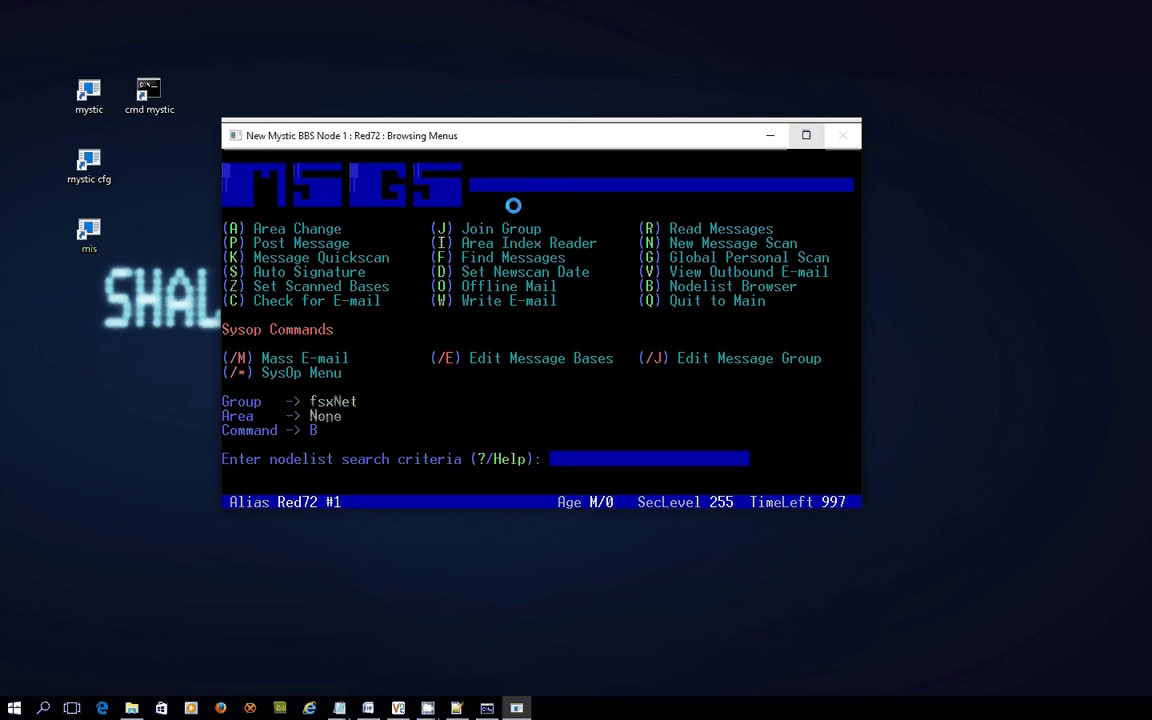
Search the nodelist for 'hayton', then quit to the Main menu.
{"action": "type", "text": "hayton"}
{"action": "key", "text": "Return"}
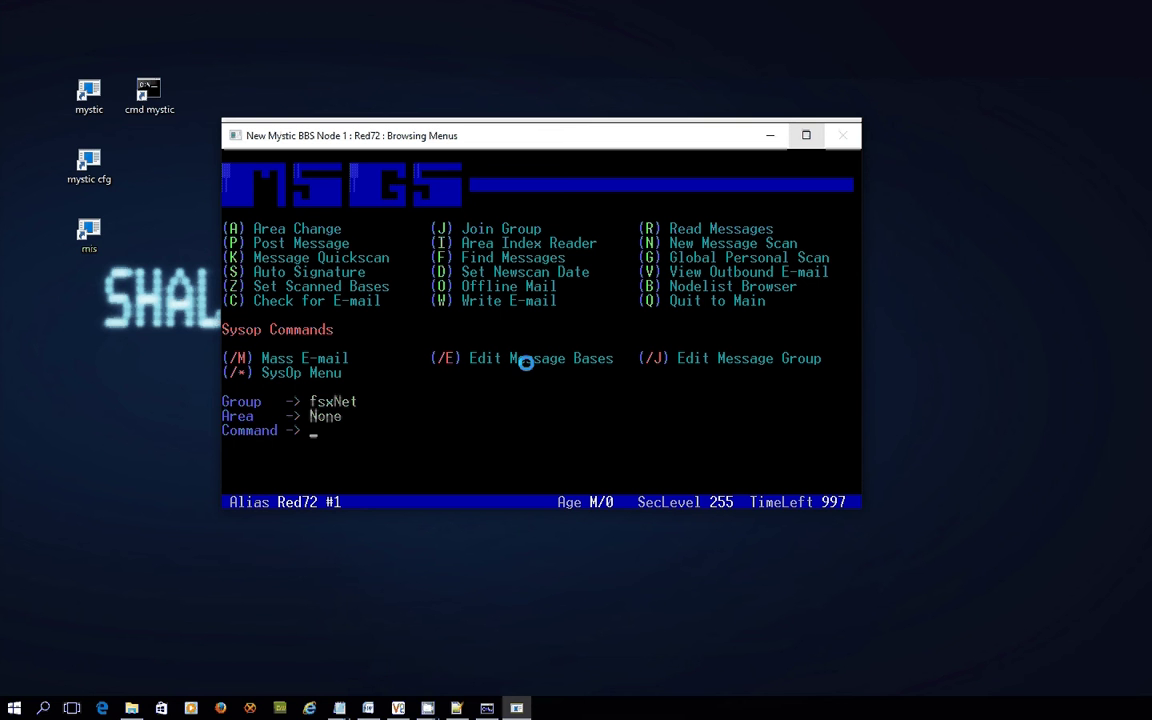
{"action": "key", "text": "q"}
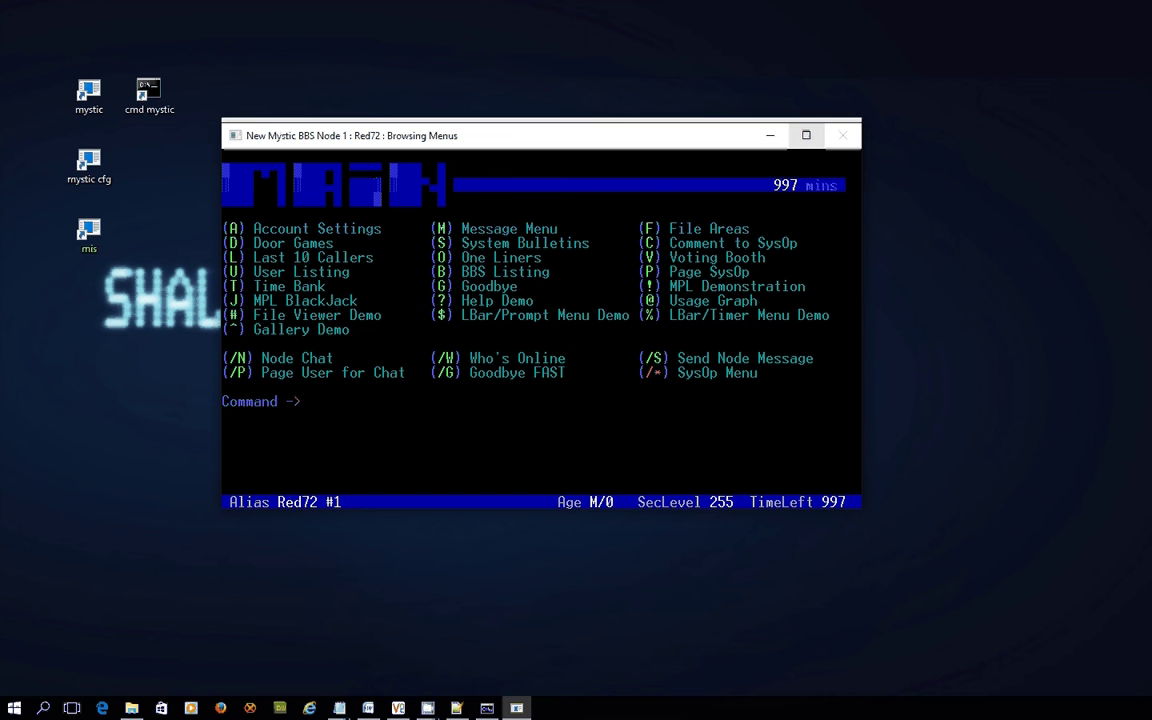
Switch between the open program windows from the taskbar and with Alt+Tab.
{"action": "left_click", "coordinate": [398, 708]}
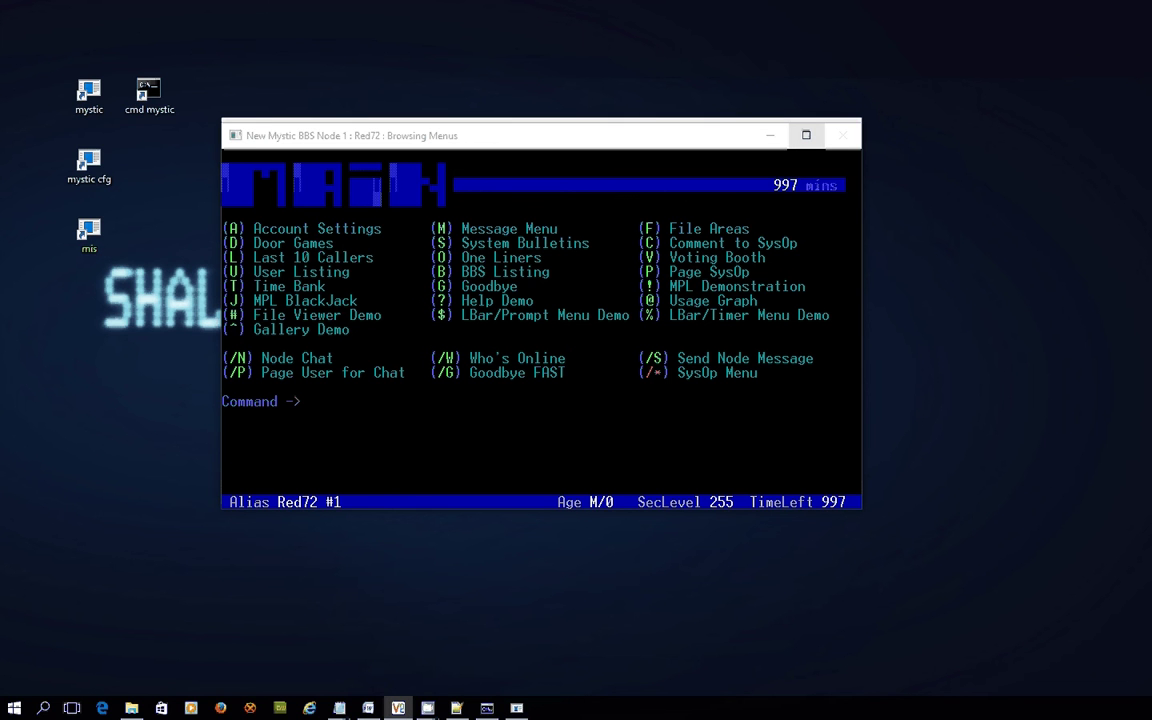
{"action": "key", "text": "alt+Tab"}
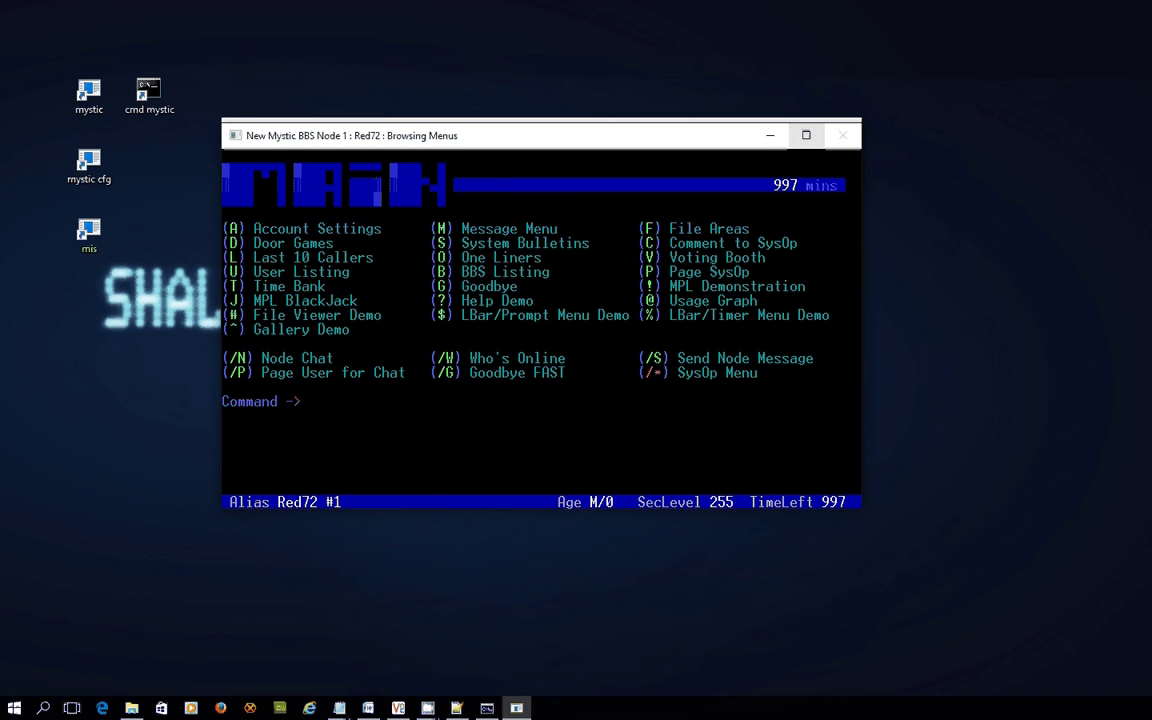
{"action": "key", "text": "alt+Tab"}
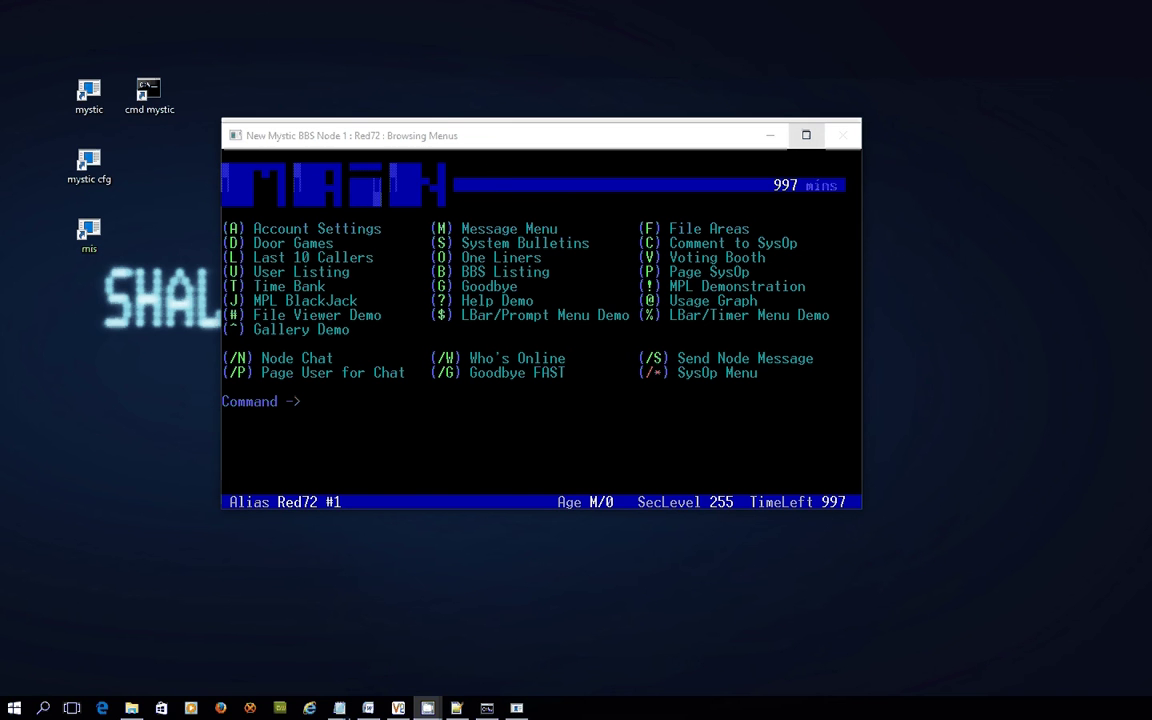